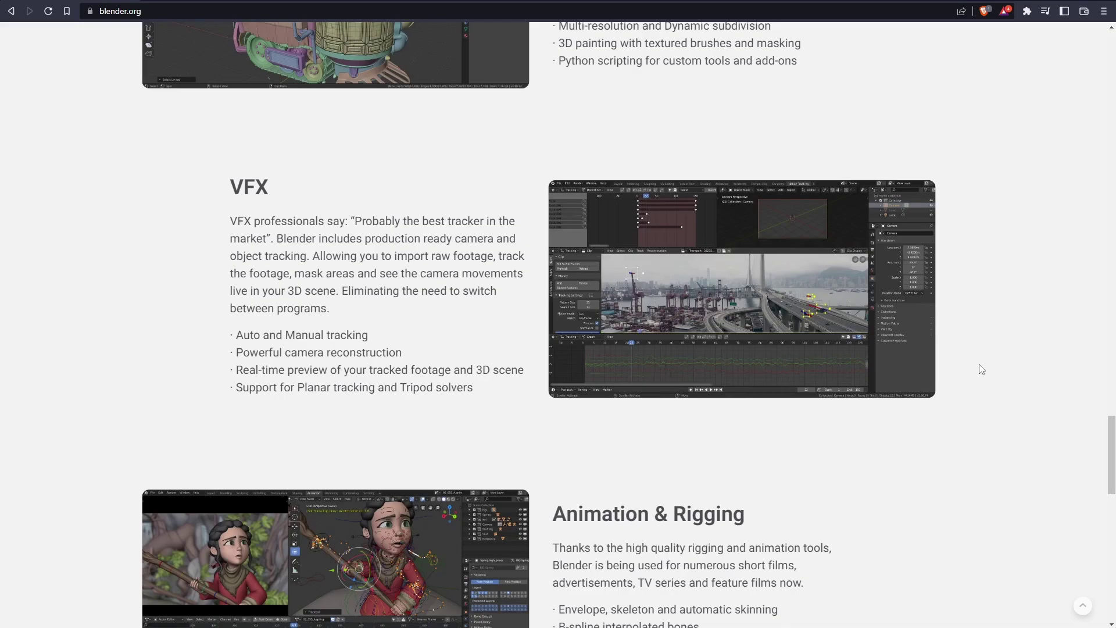
# Run the downloaded Blender installer and continue past the accepted license agreement.
pyautogui.scroll(-15, 981, 369)
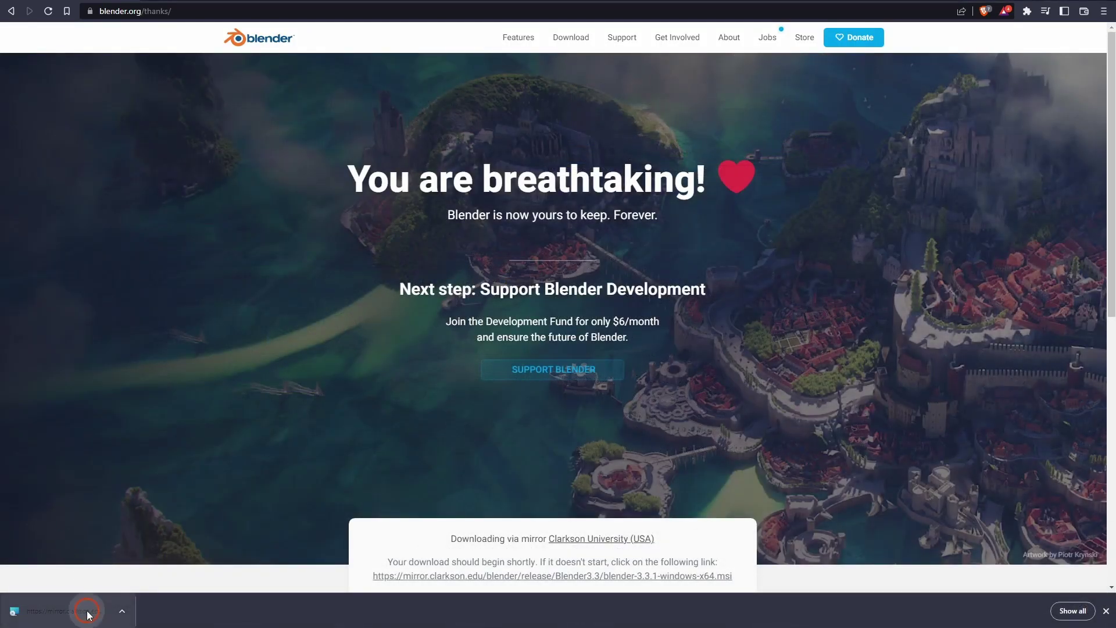
pyautogui.doubleClick(87, 612)
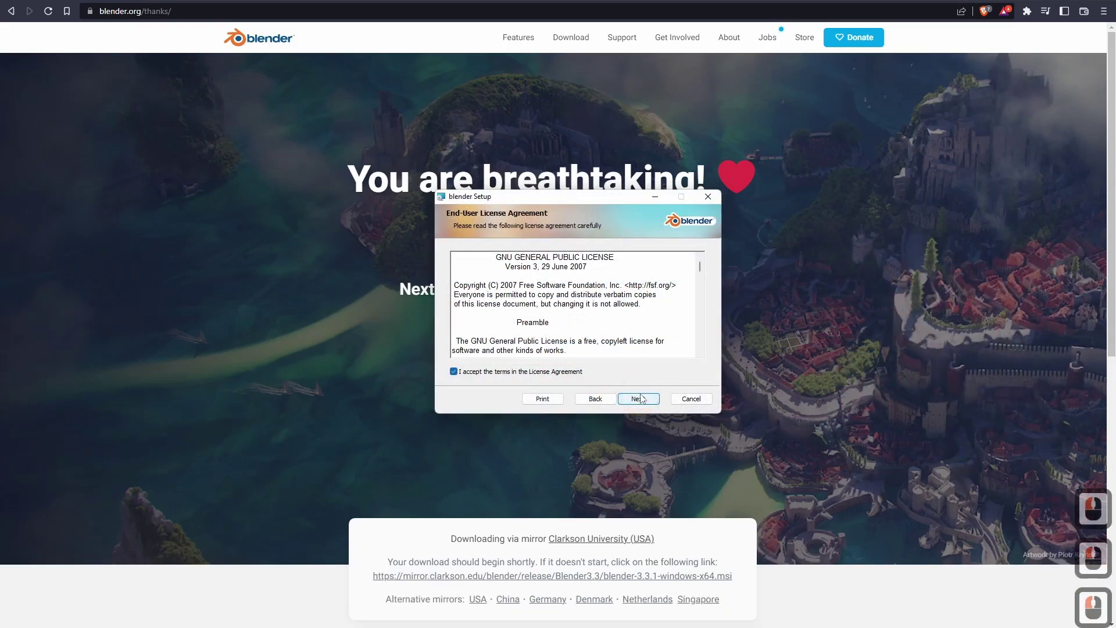
pyautogui.click(639, 399)
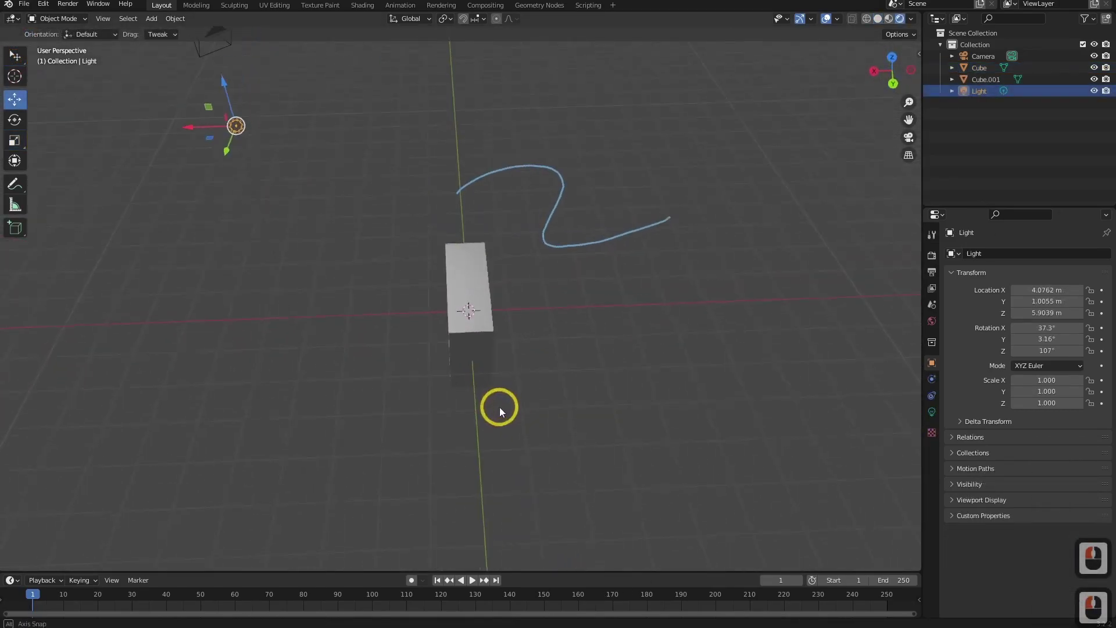
pyautogui.moveTo(498, 406); pyautogui.dragTo(418, 348, button='middle')
pyautogui.press('g')
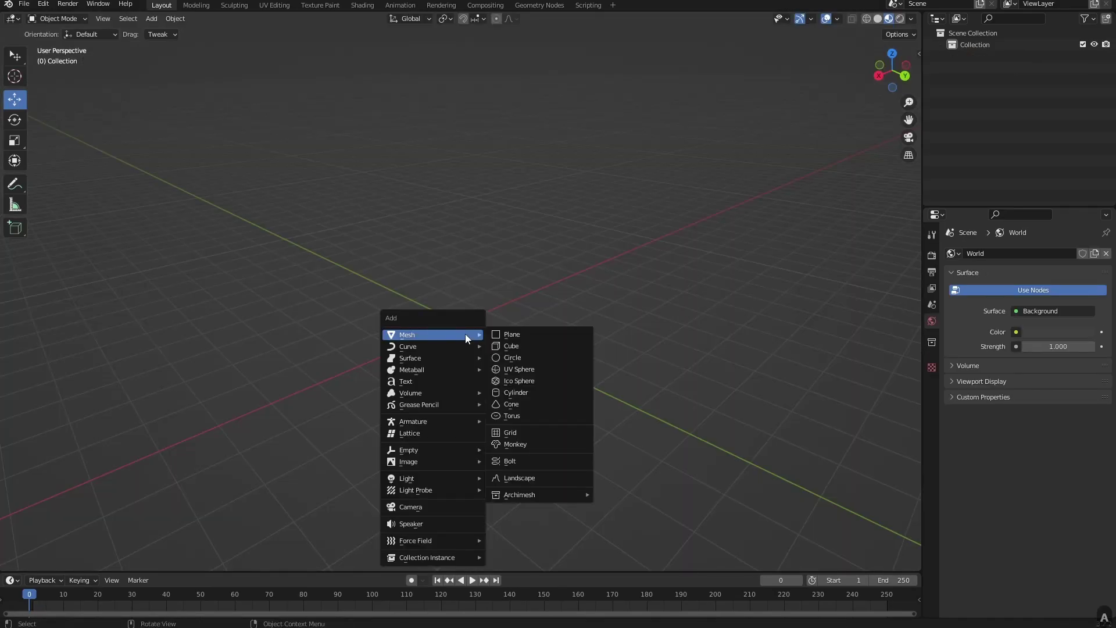
# Add a cylinder mesh to the empty scene and switch it to Edit Mode.
pyautogui.click(532, 392)
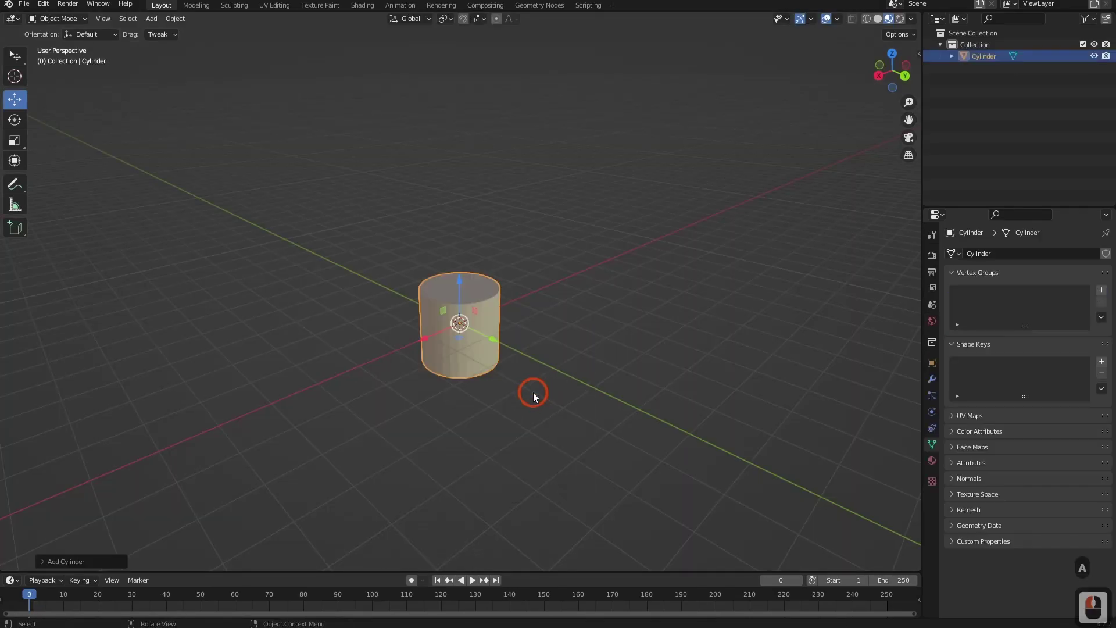
pyautogui.click(51, 19)
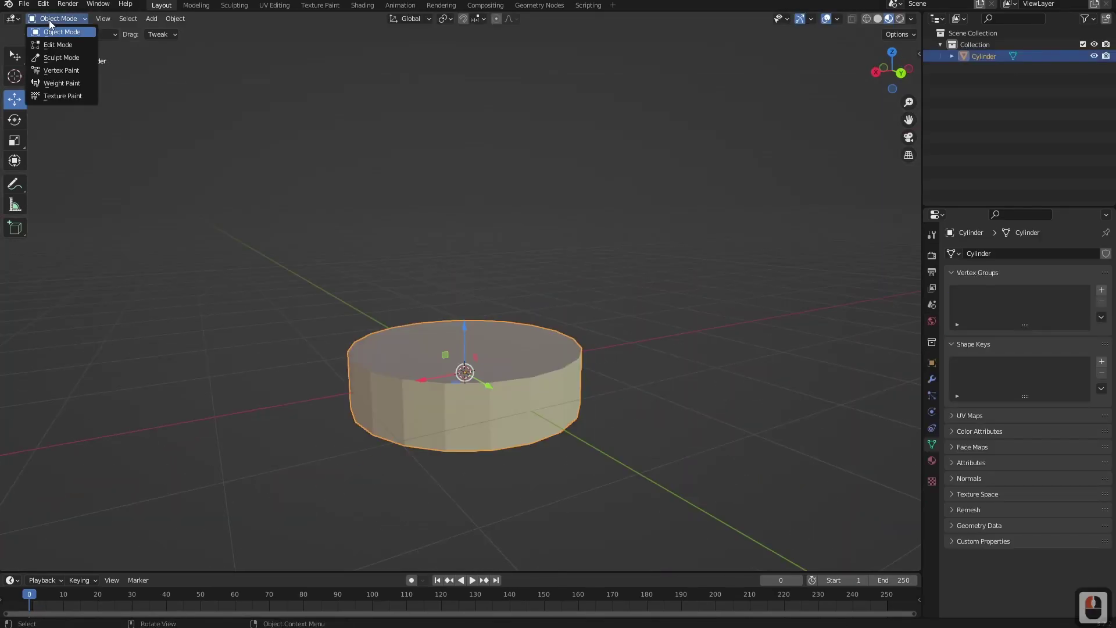
pyautogui.click(552, 451)
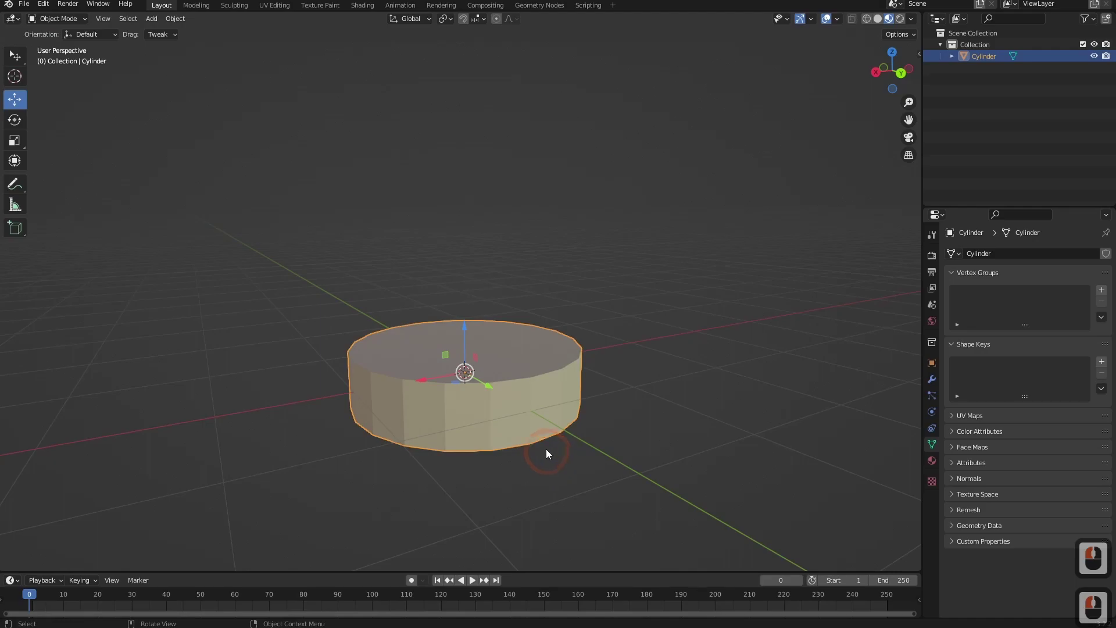
pyautogui.press('Tab')
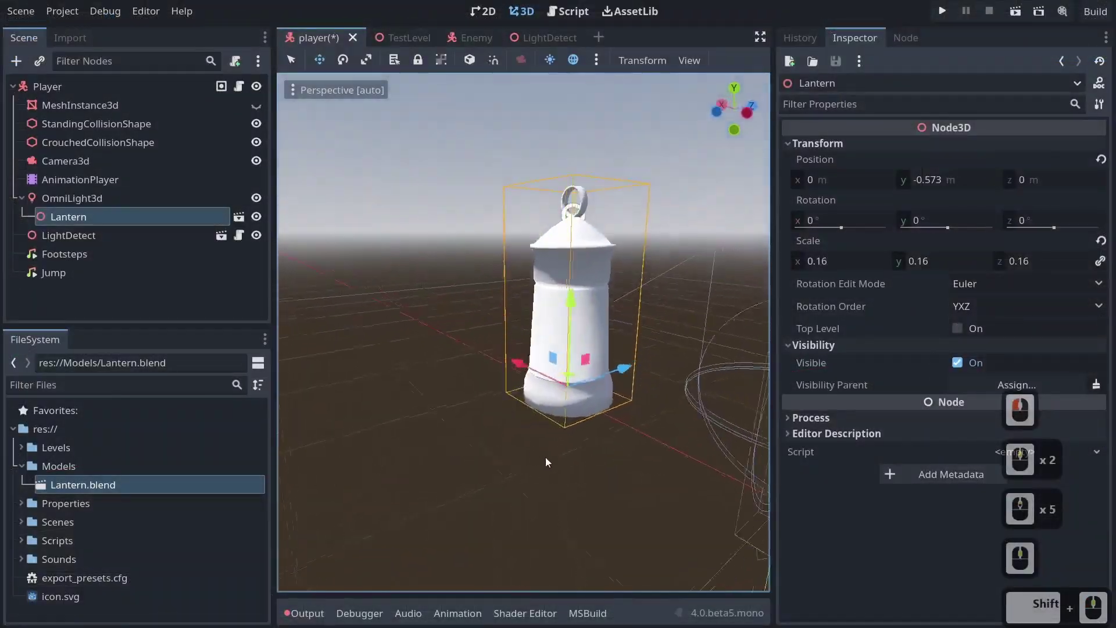
pyautogui.moveTo(545, 457); pyautogui.dragTo(506, 491, button='middle')
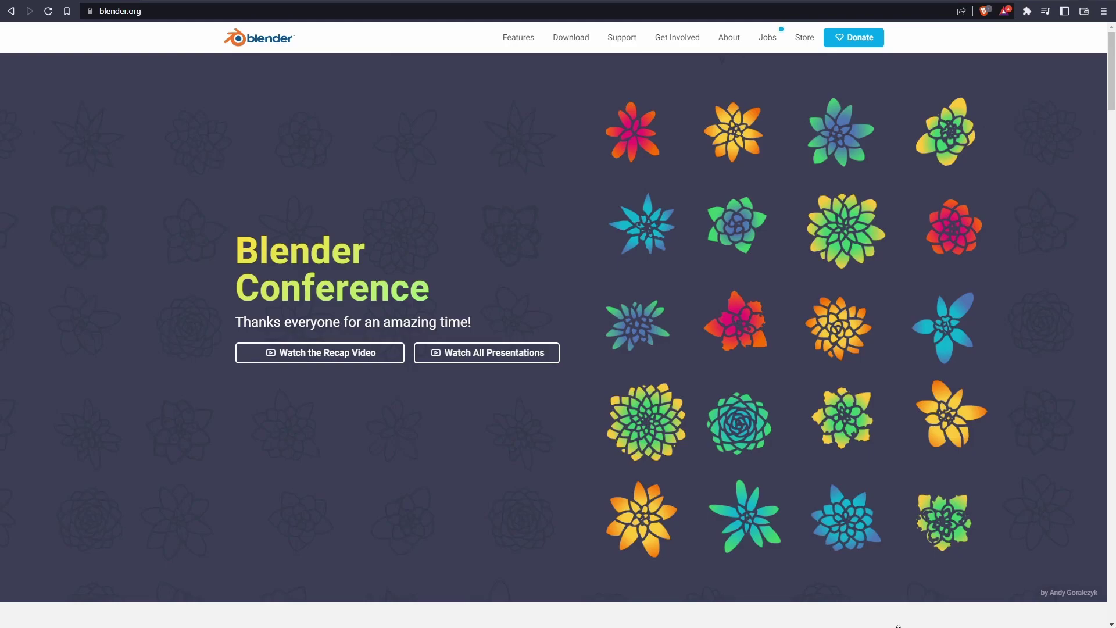
# Look through the blender.org homepage down to the Cycles Render Engine entry under Everything You Need.
pyautogui.scroll(-6, 926, 540)
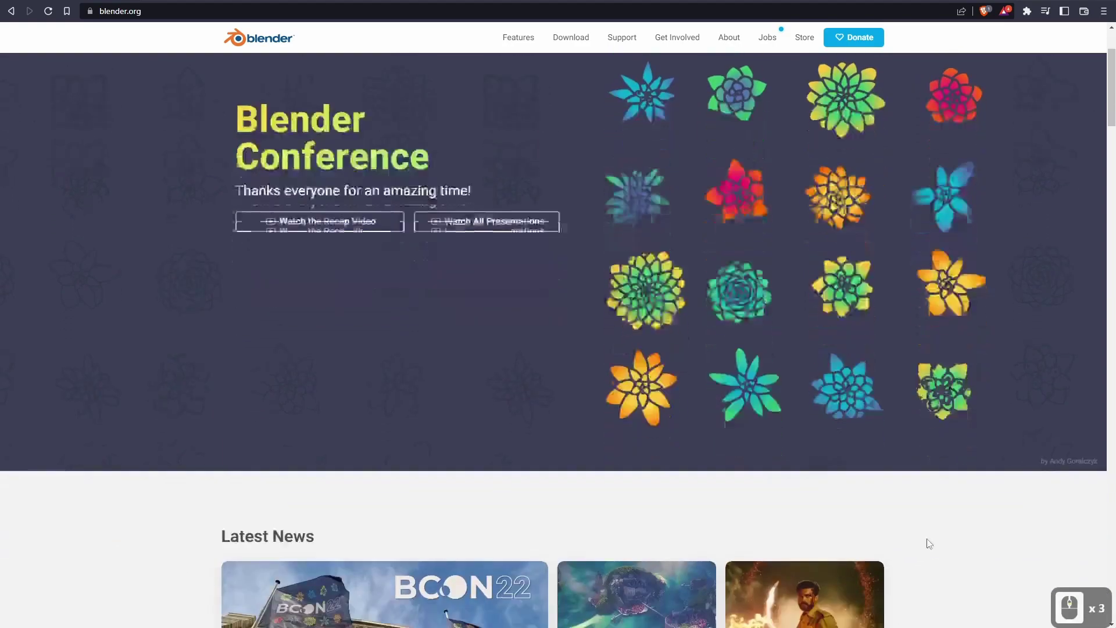
pyautogui.scroll(-8, 971, 543)
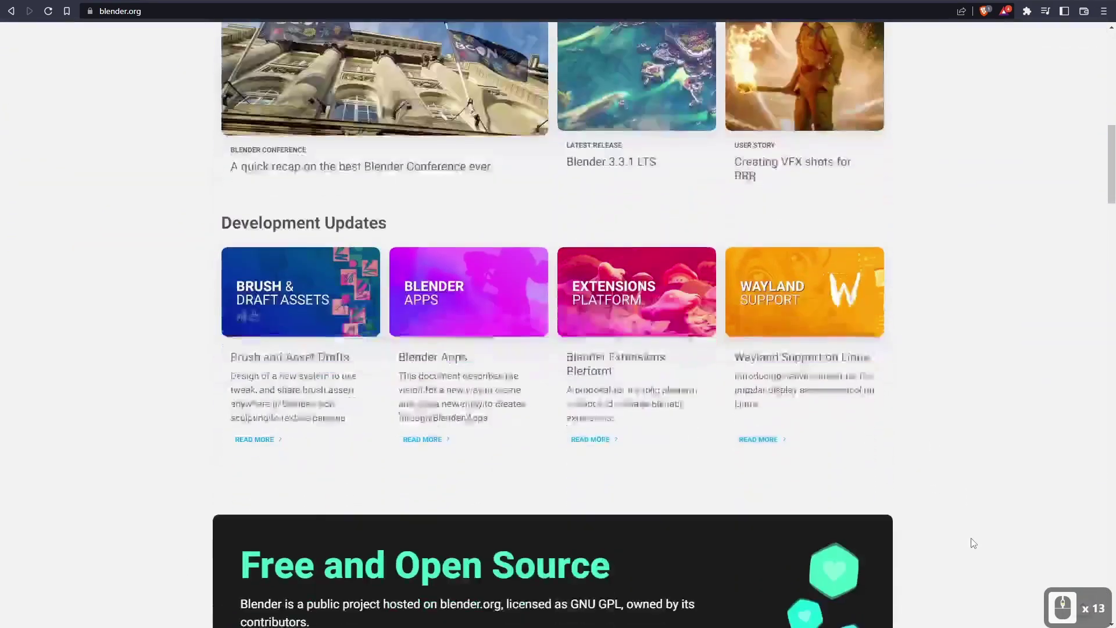
pyautogui.scroll(-15, 971, 541)
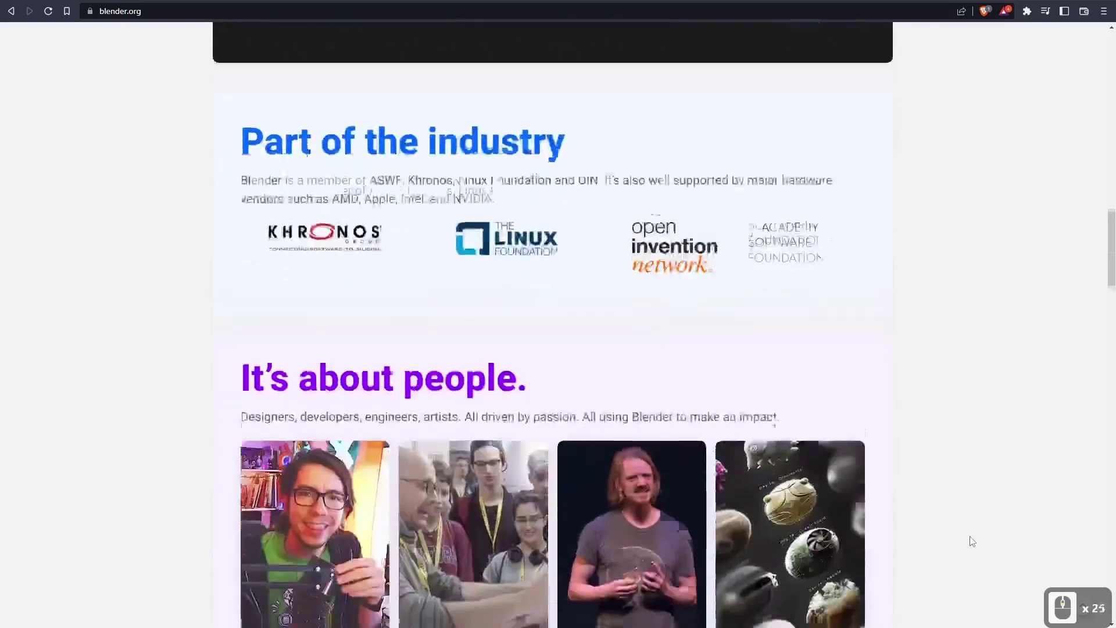
pyautogui.scroll(-13, 970, 535)
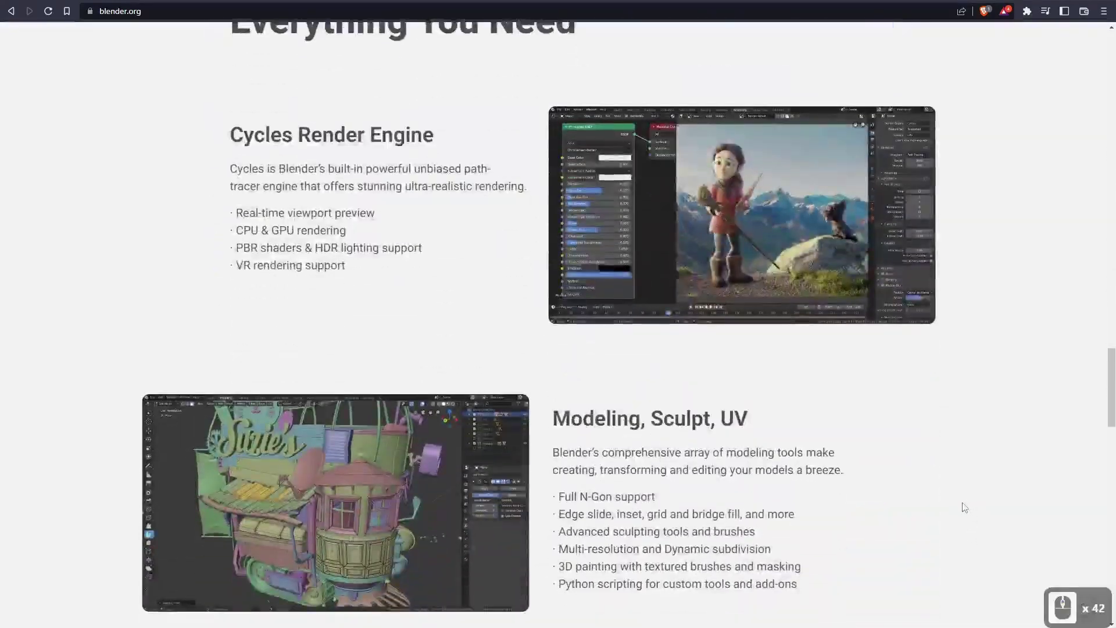
pyautogui.scroll(2, 982, 488)
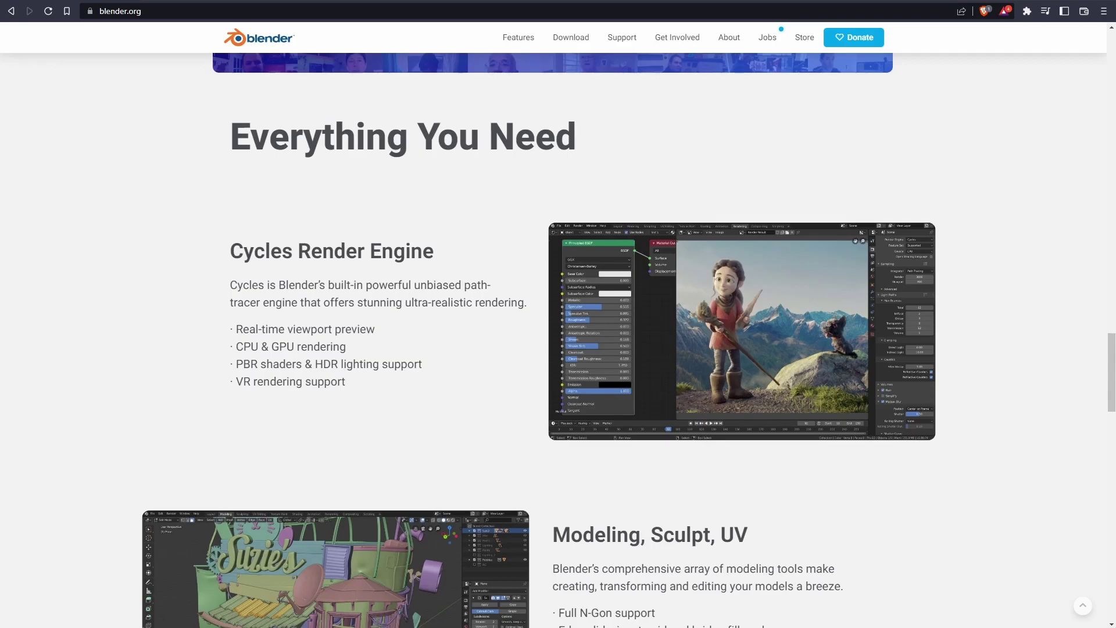
pyautogui.click(985, 465)
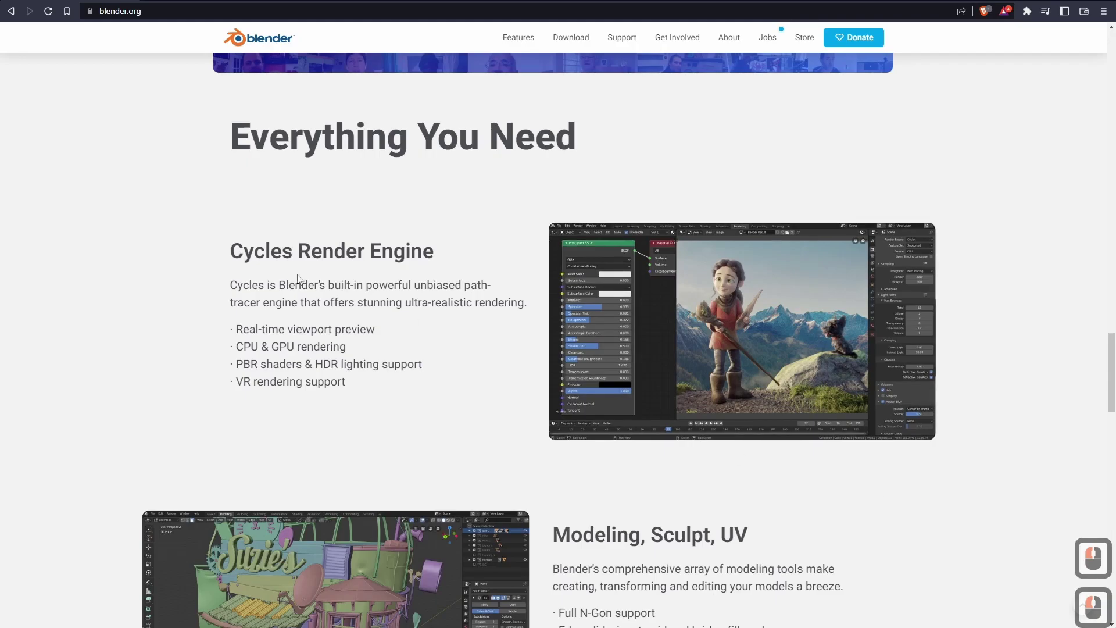
# Read the homepage's feature sections from Modeling, Sculpt, UV through VFX, Animation & Rigging and Story Art to Make it Your Own.
pyautogui.scroll(-5, 930, 552)
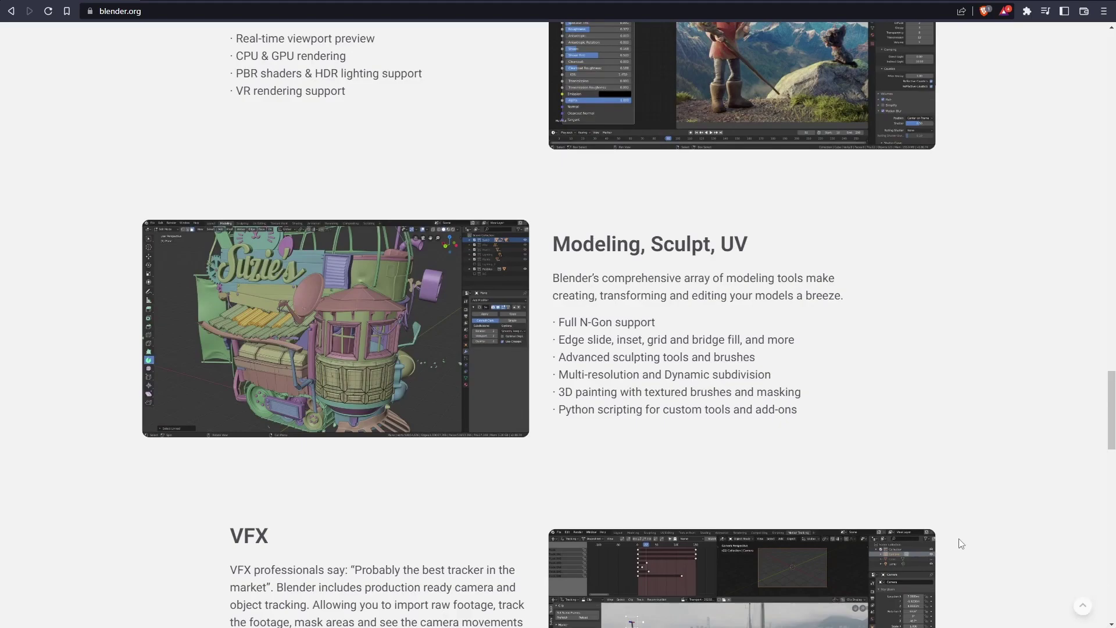
pyautogui.scroll(1, 960, 543)
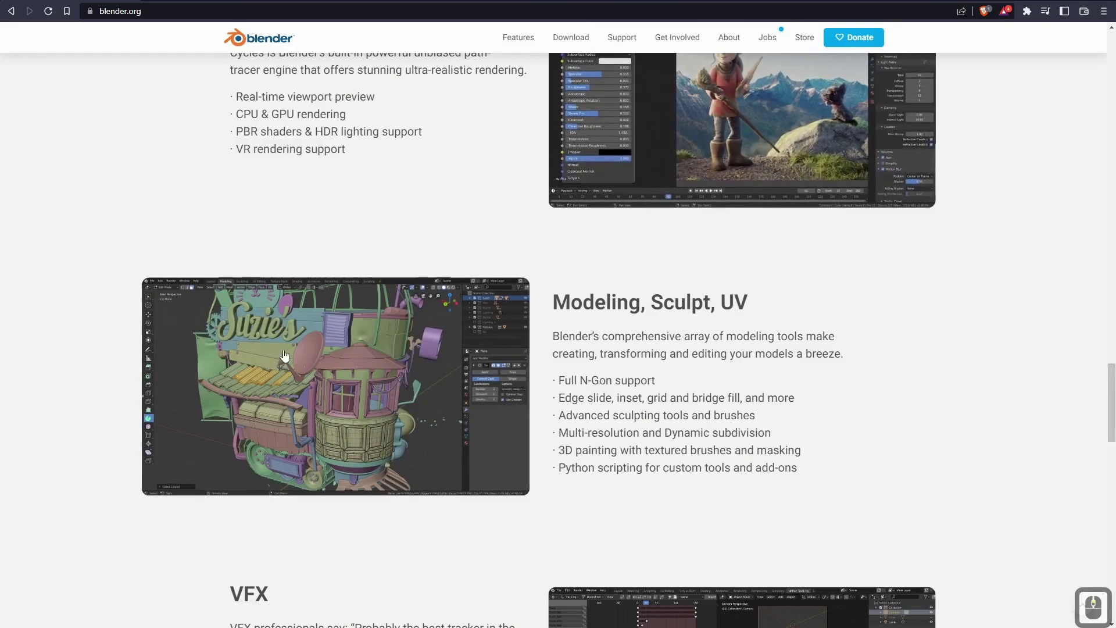
pyautogui.scroll(-1, 978, 374)
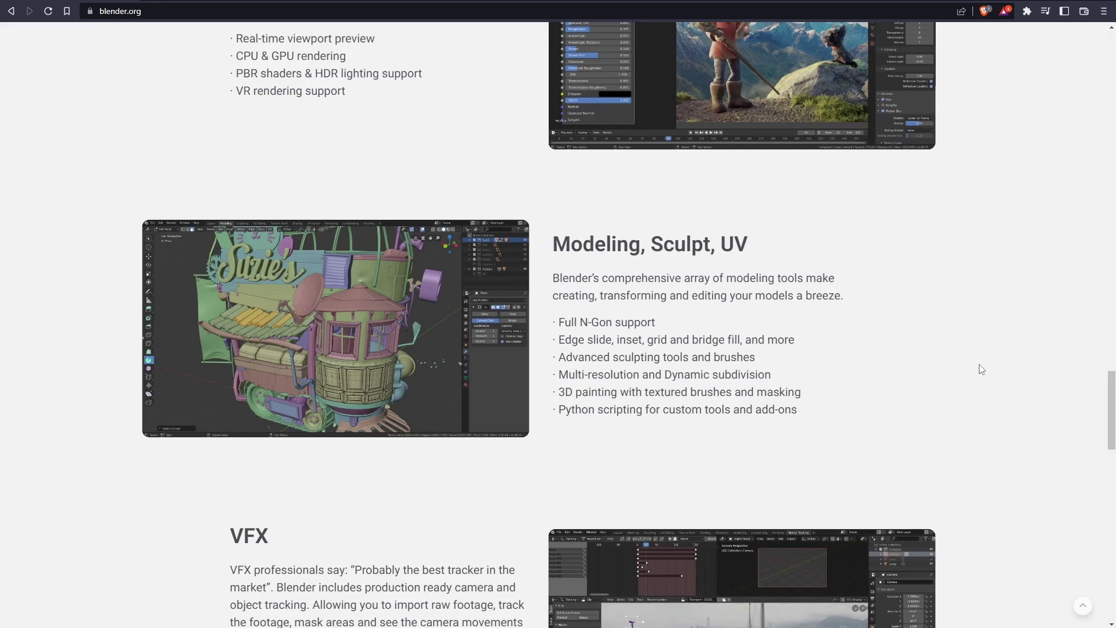
pyautogui.scroll(-6, 981, 369)
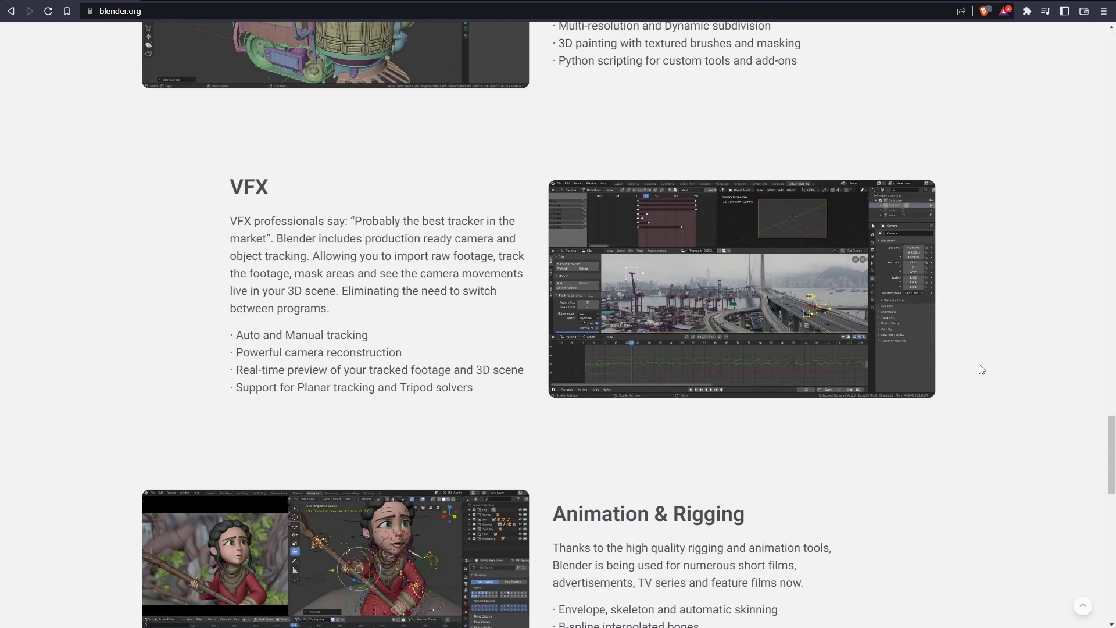
pyautogui.scroll(-5, 981, 369)
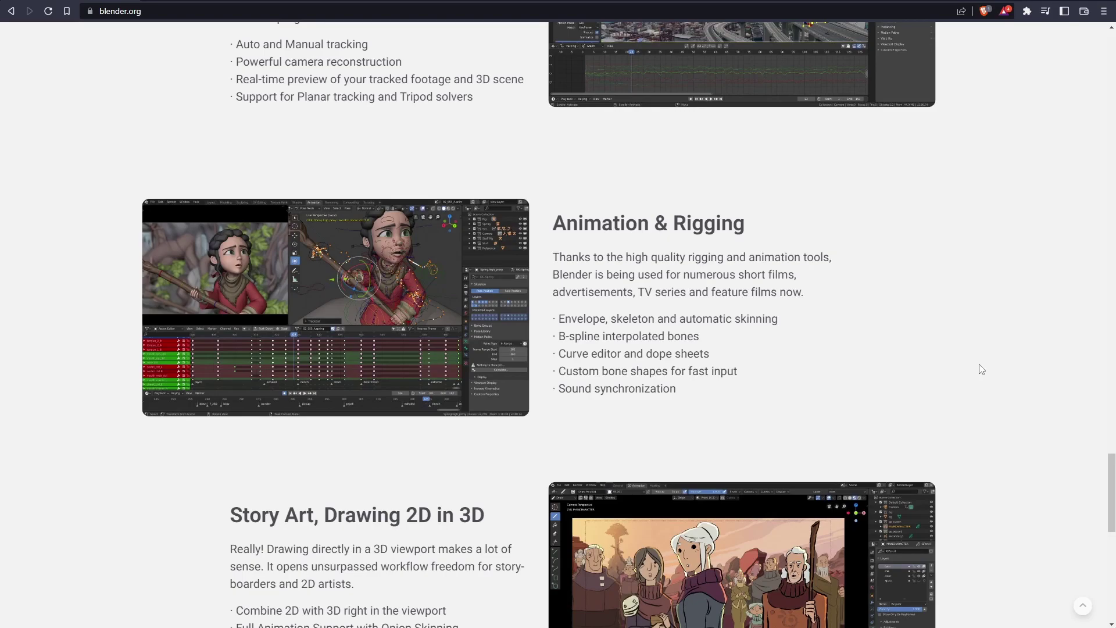
pyautogui.scroll(-7, 981, 369)
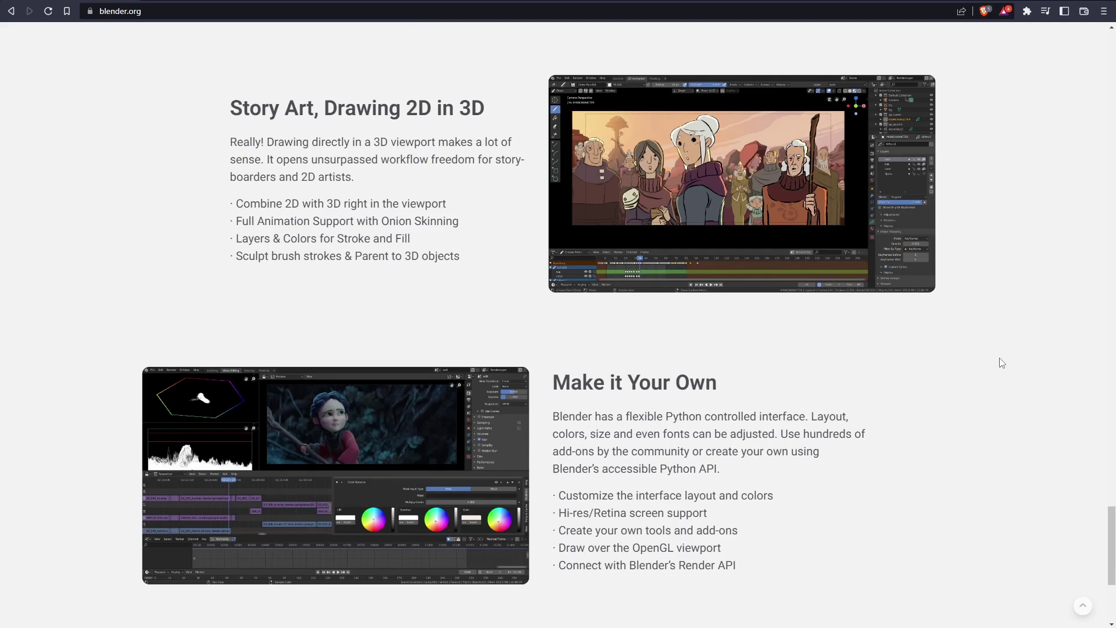
pyautogui.scroll(-3, 1001, 363)
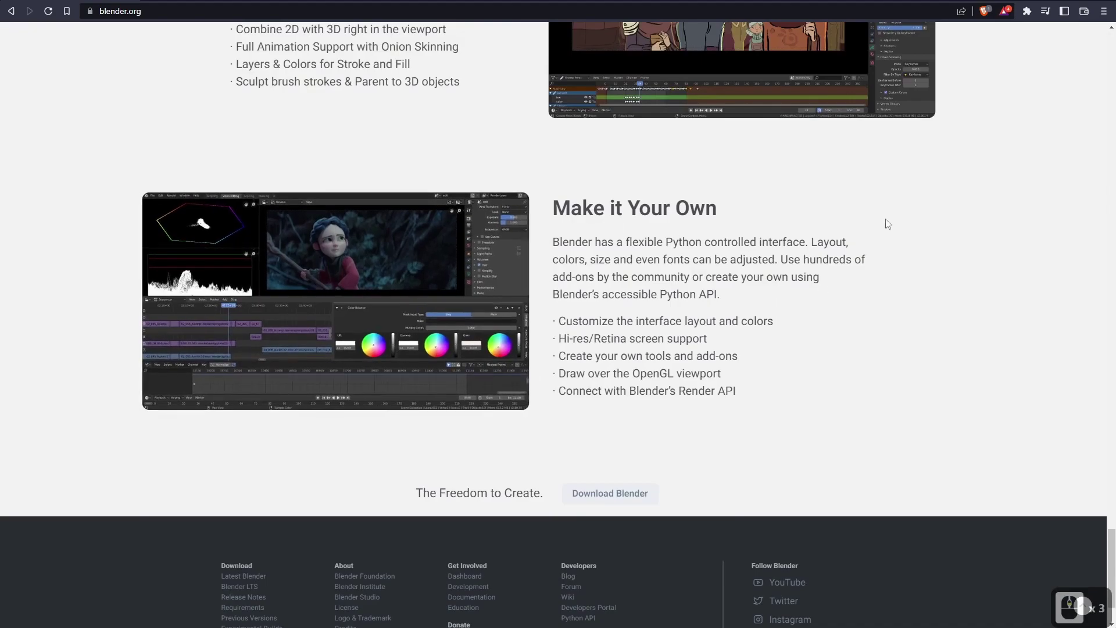
pyautogui.scroll(1, 976, 429)
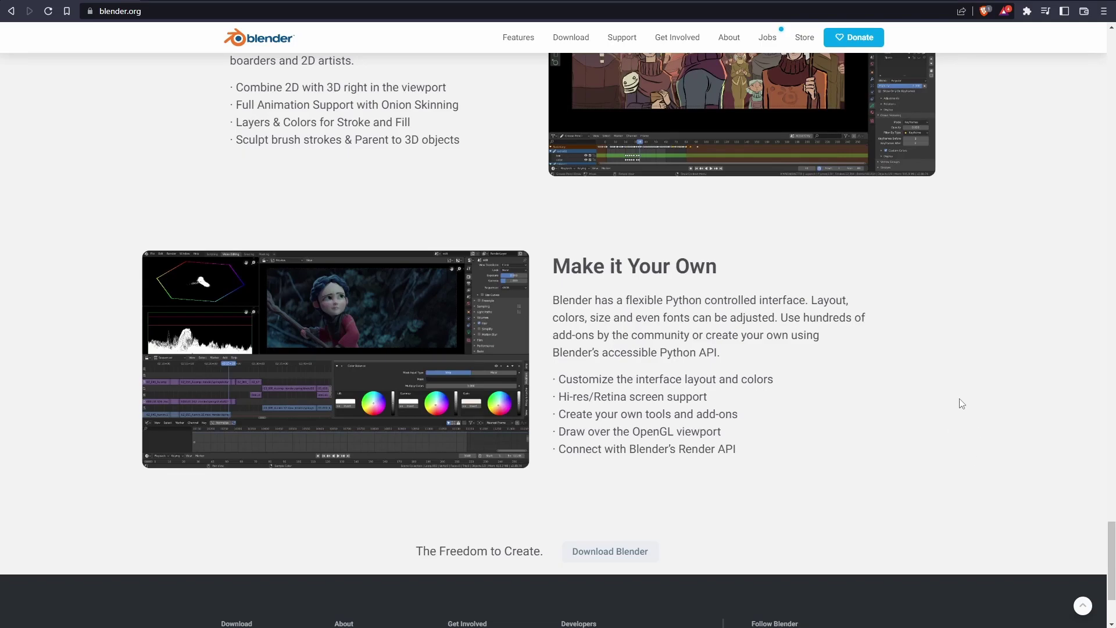
# Download the Blender 3.3.1 LTS Windows installer and save blender-3.3.1-windows-x64.msi in the Downloads folder.
pyautogui.click(575, 39)
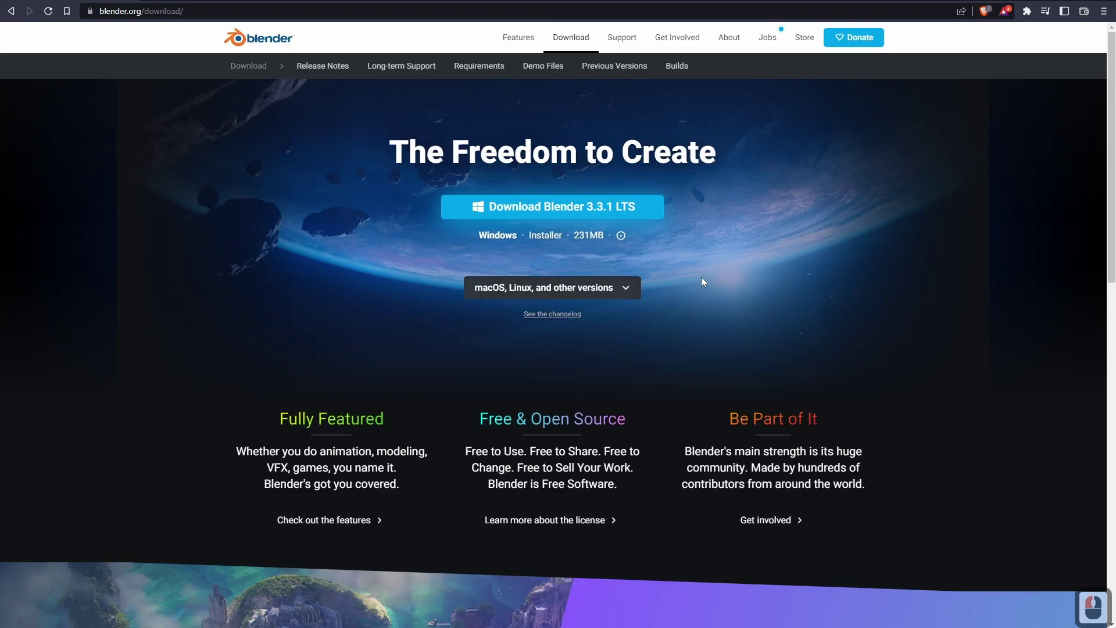
pyautogui.click(617, 216)
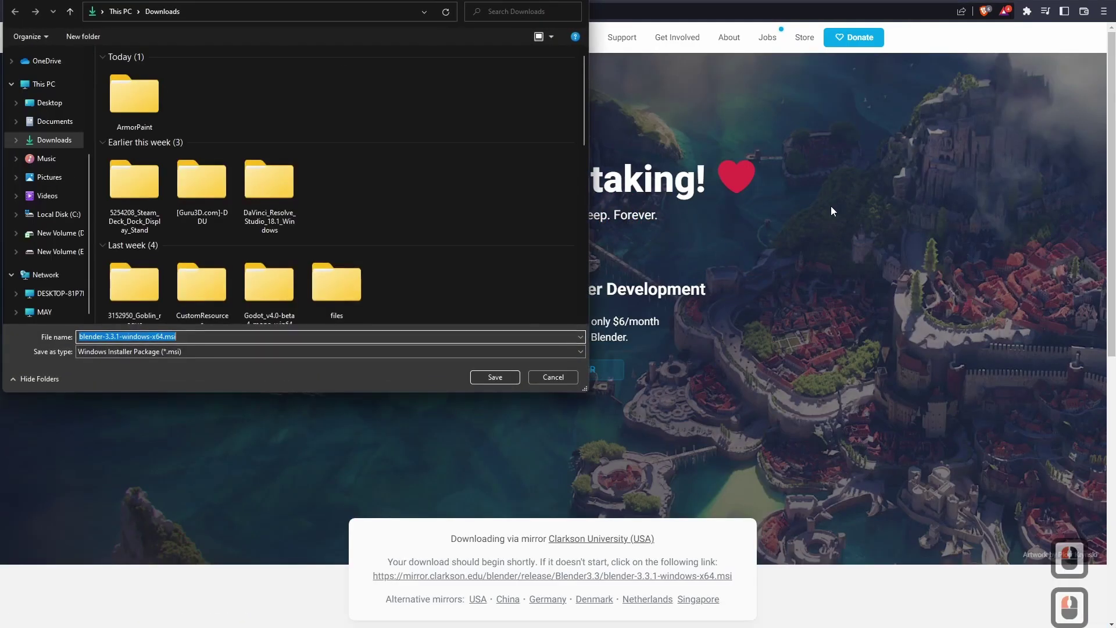
pyautogui.click(508, 374)
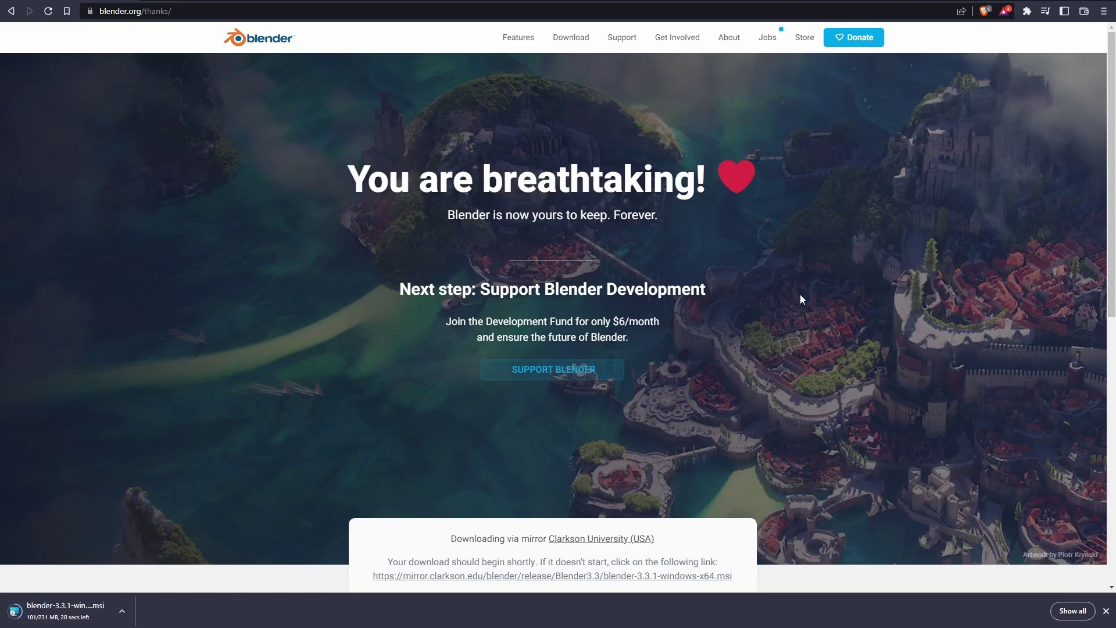
# Launch the downloaded blender-3.3.1-windows-x64.msi setup wizard and accept the terms of the license agreement.
pyautogui.scroll(3, 800, 294)
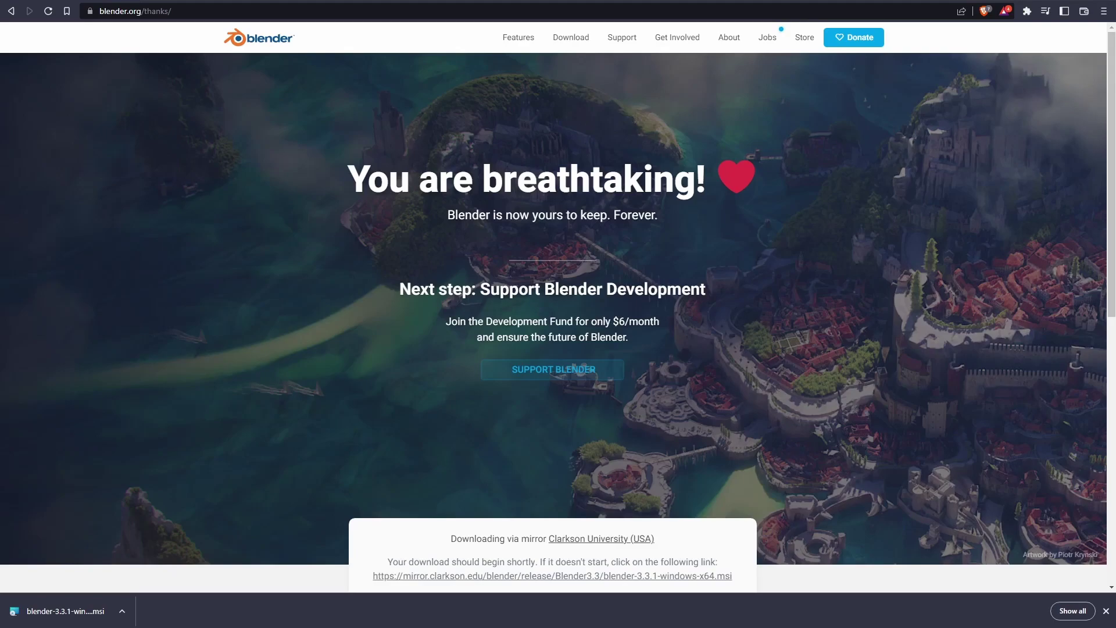
pyautogui.click(87, 612)
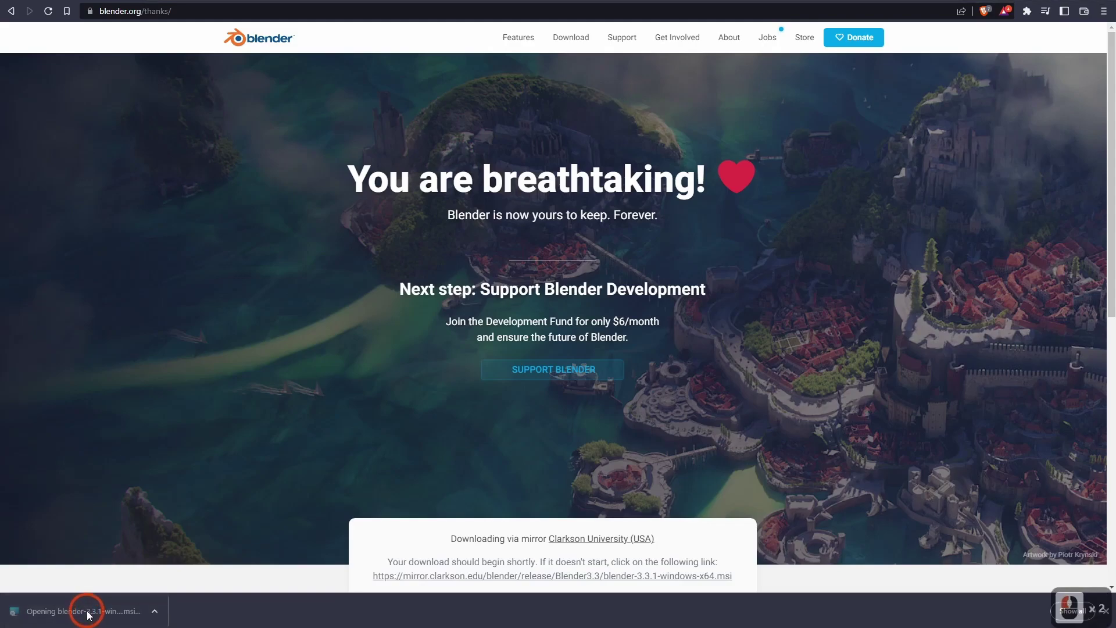
pyautogui.moveTo(936, 249); pyautogui.dragTo(555, 206)
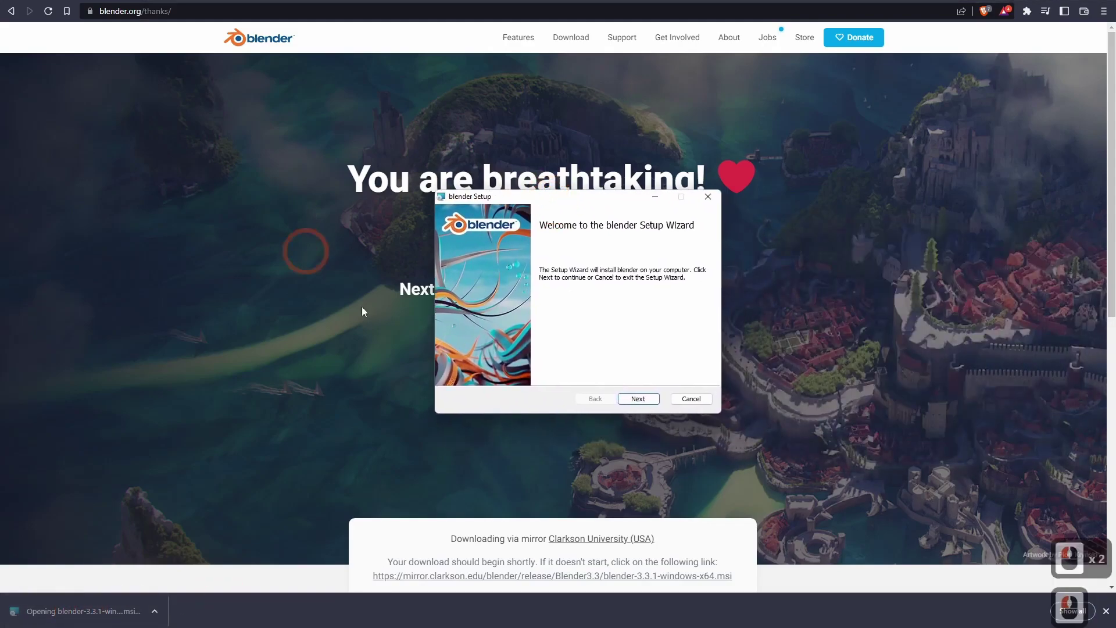
pyautogui.click(637, 399)
pyautogui.click(453, 372)
pyautogui.click(638, 398)
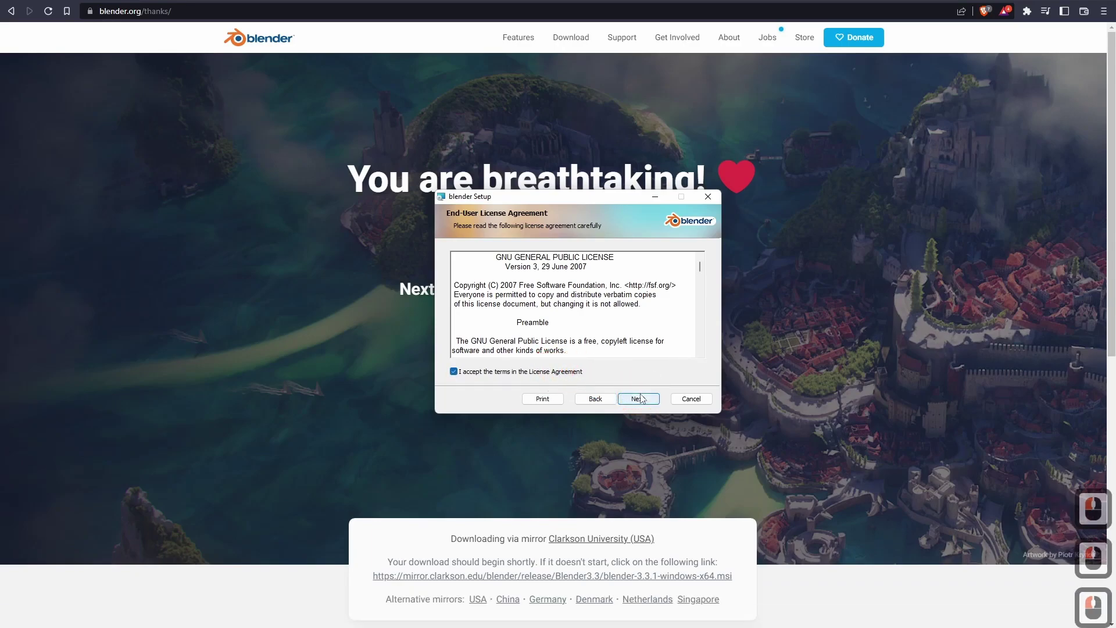
# Install Blender with the default setup options and exit the completed setup wizard.
pyautogui.click(640, 399)
pyautogui.click(641, 399)
pyautogui.click(645, 399)
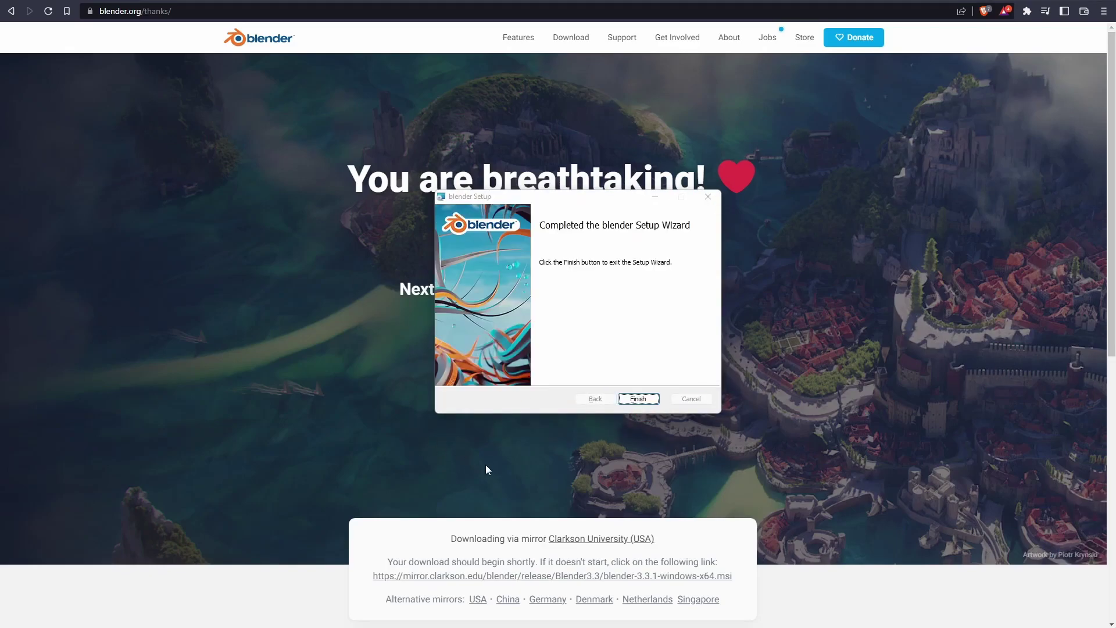
pyautogui.click(637, 401)
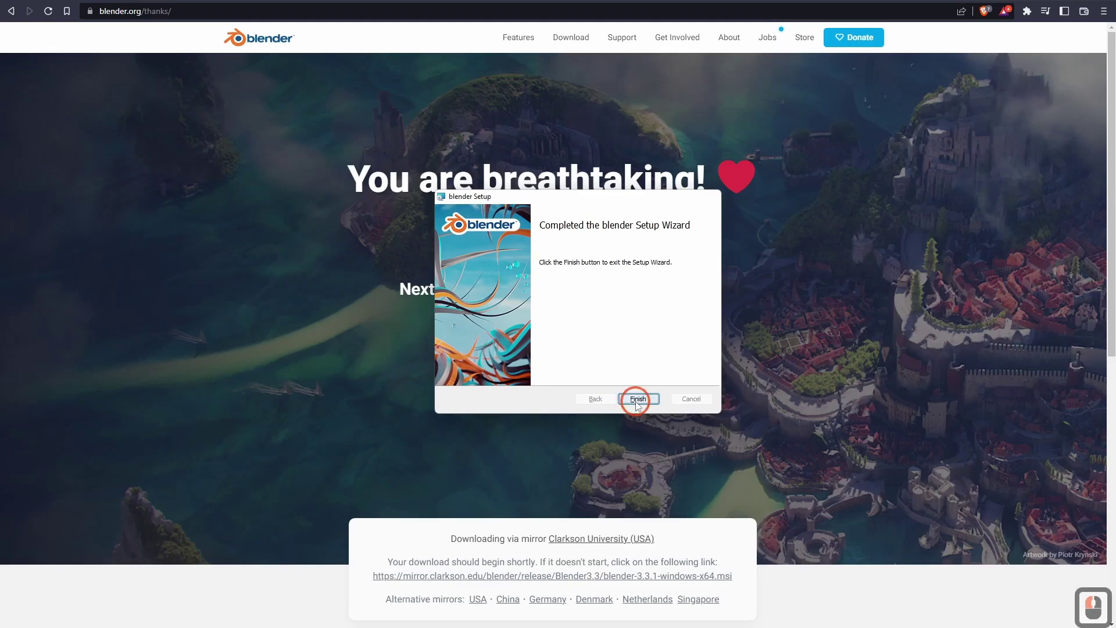
# Find and launch Blender through the system search and create a new Video Editing file.
pyautogui.press('super')
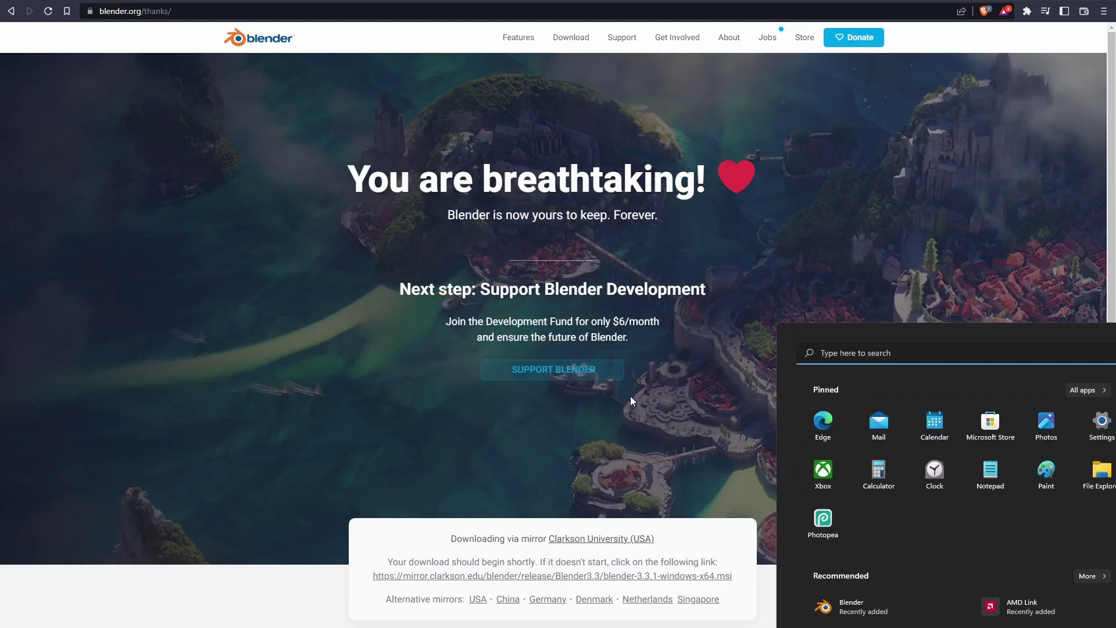
pyautogui.write('blender')
pyautogui.press('Return')
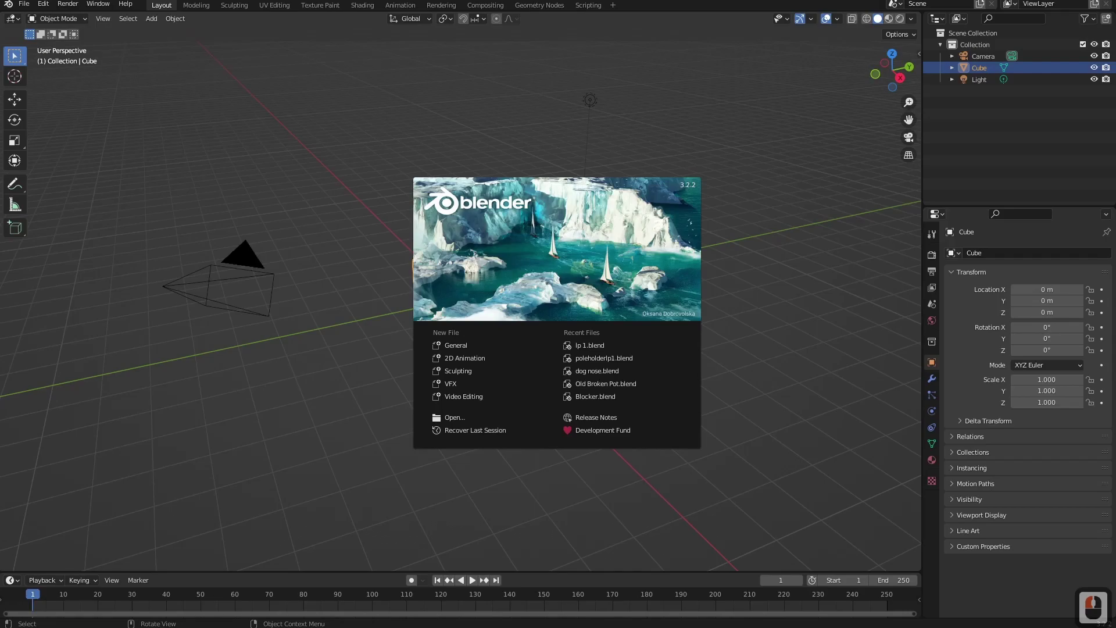
pyautogui.click(472, 398)
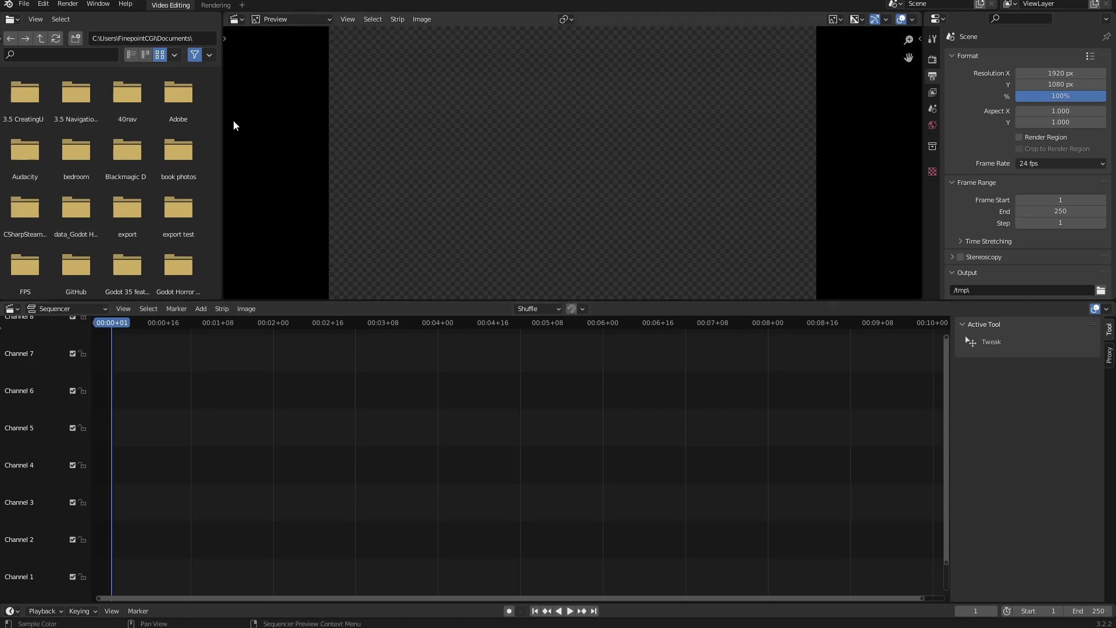
# Reopen the splash screen and create a new General file.
pyautogui.click(9, 5)
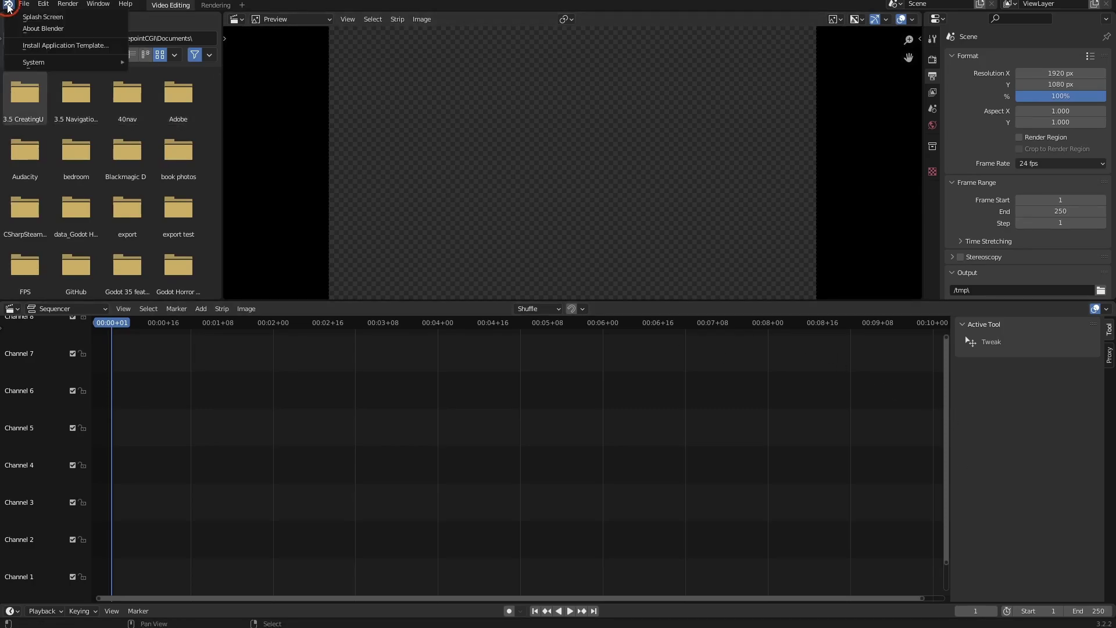
pyautogui.click(23, 18)
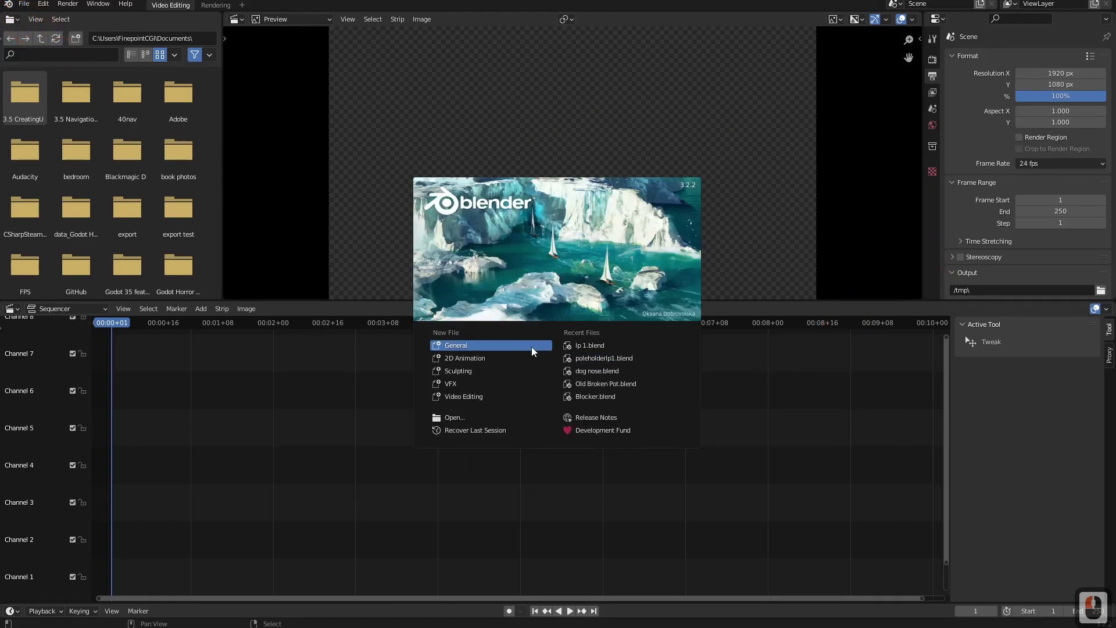
pyautogui.click(460, 347)
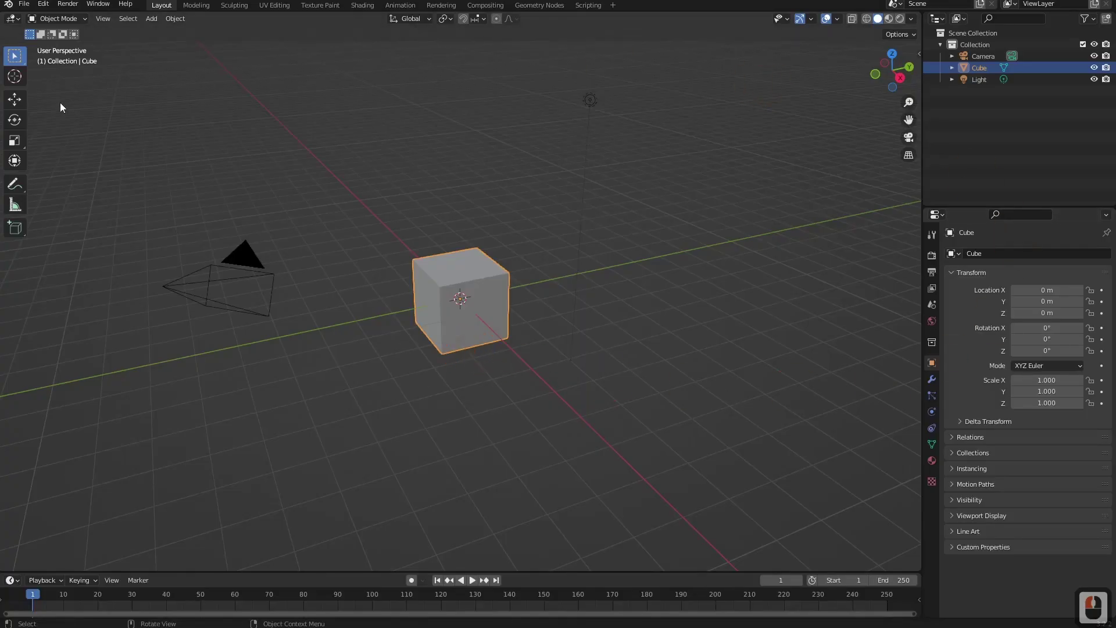
# Bring up the splash screen again to review its new-file templates, recent files and Development Fund link, and dismiss it.
pyautogui.click(22, 5)
pyautogui.click(8, 6)
pyautogui.click(9, 5)
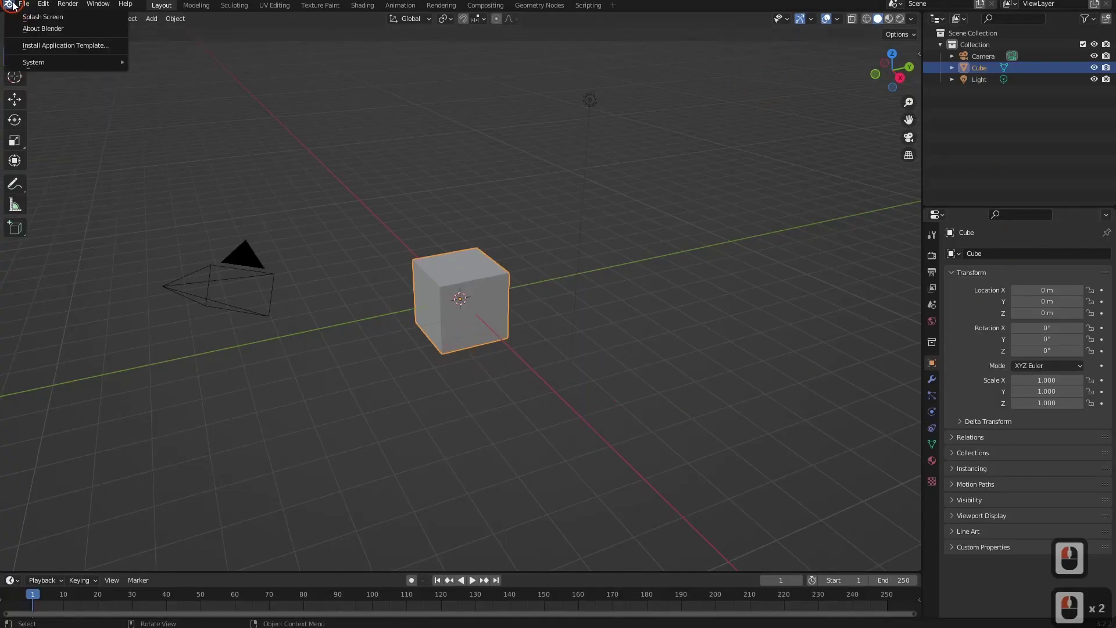
pyautogui.click(26, 15)
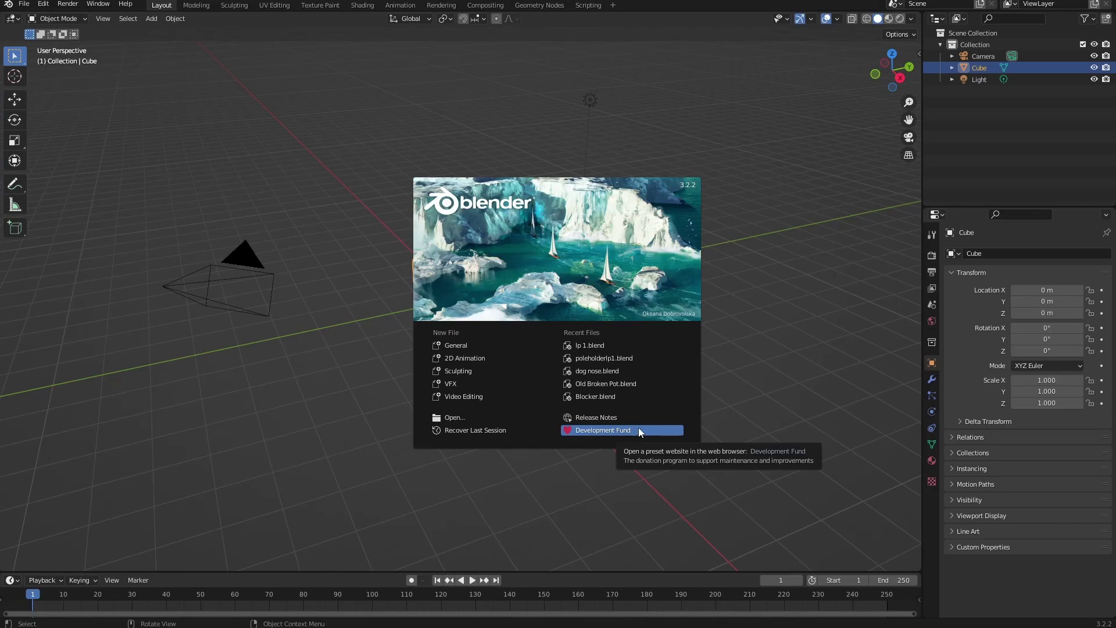
pyautogui.click(742, 270)
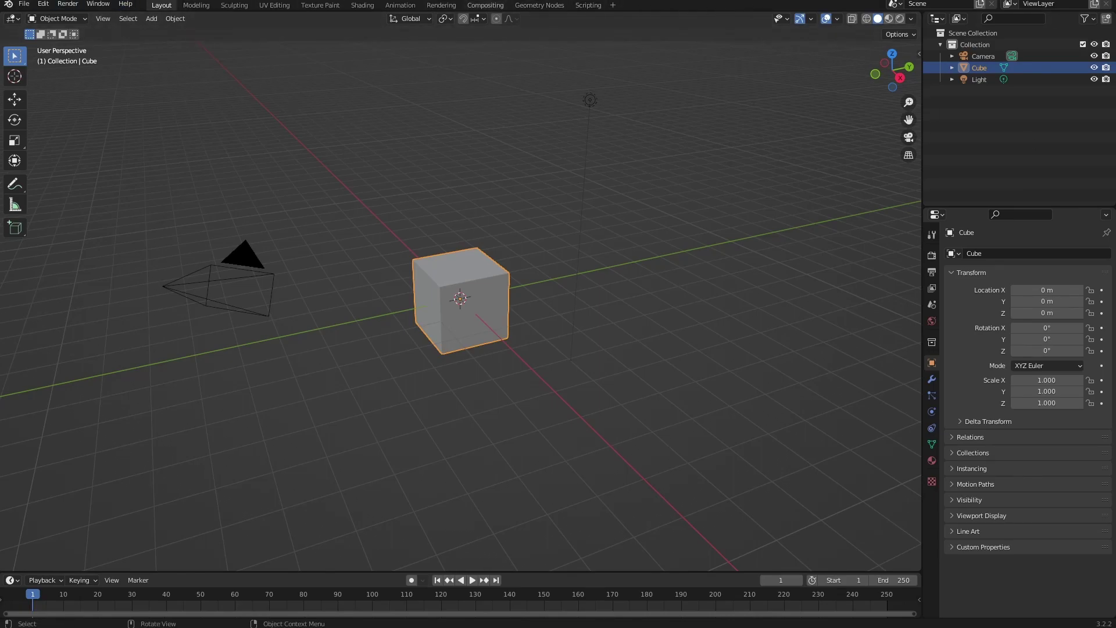
pyautogui.click(46, 4)
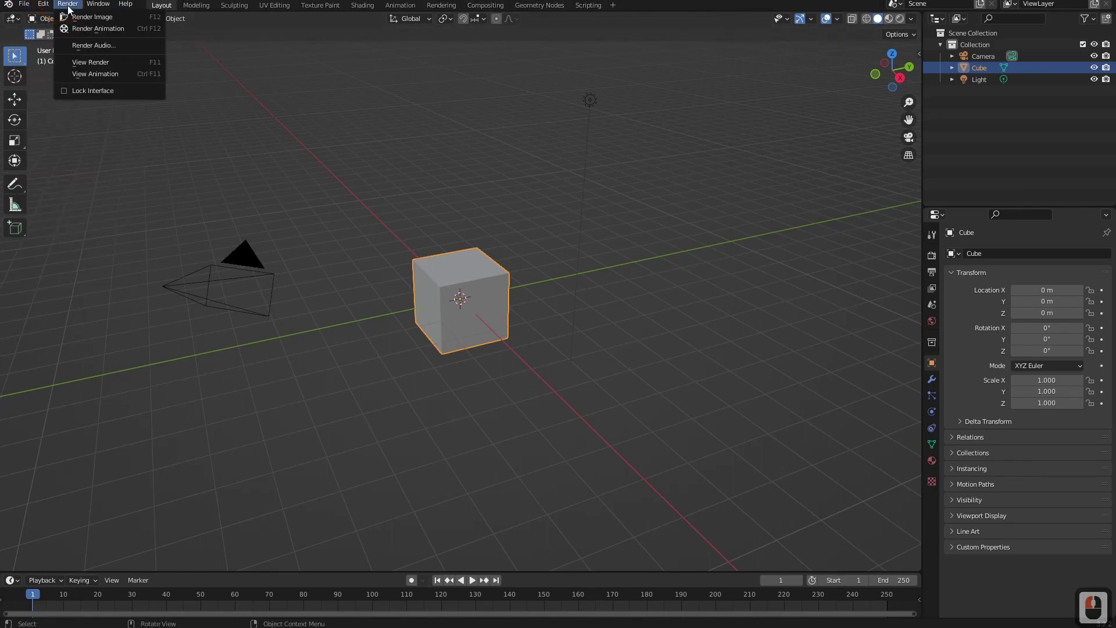
pyautogui.moveTo(98, 5)
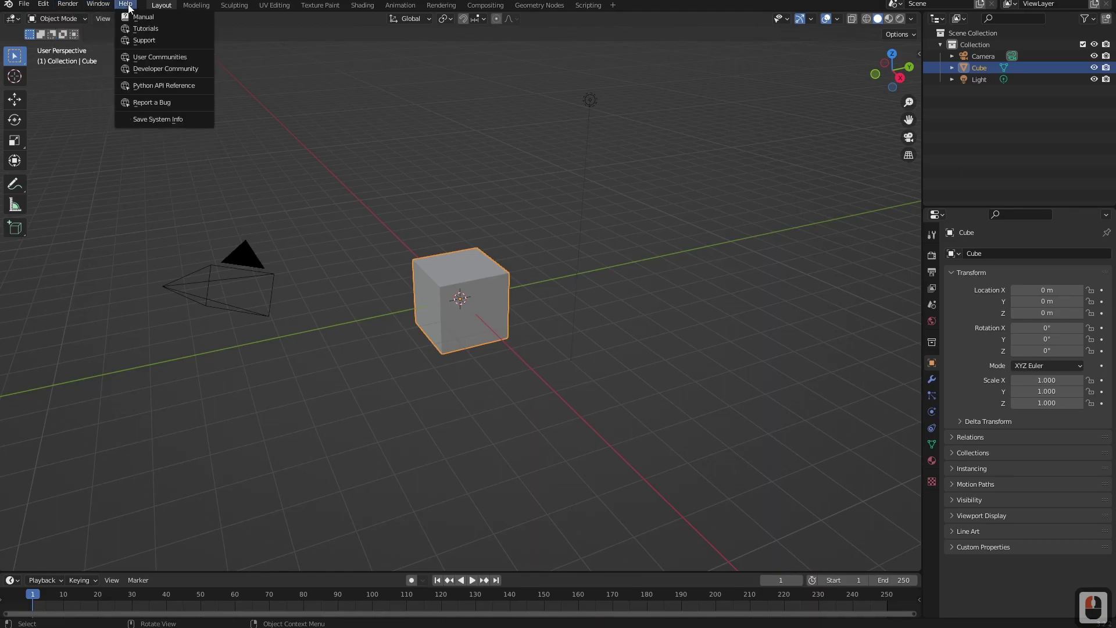
pyautogui.click(156, 4)
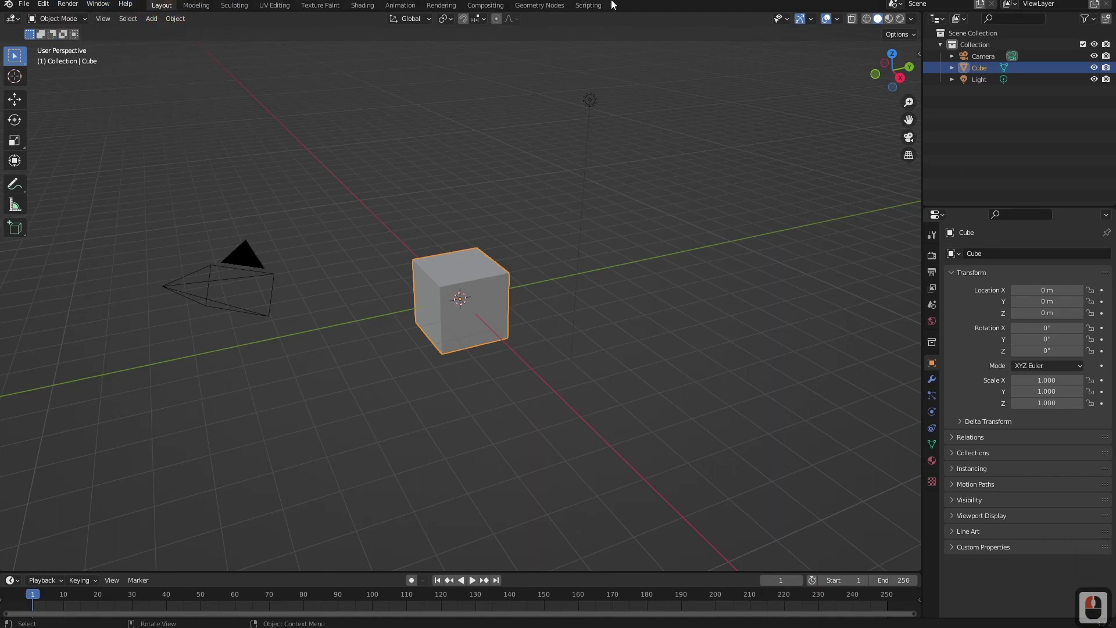
# Look through the Modeling, Sculpting, UV Editing, Texture Paint, Shading and Animation workspaces.
pyautogui.click(195, 6)
pyautogui.click(237, 5)
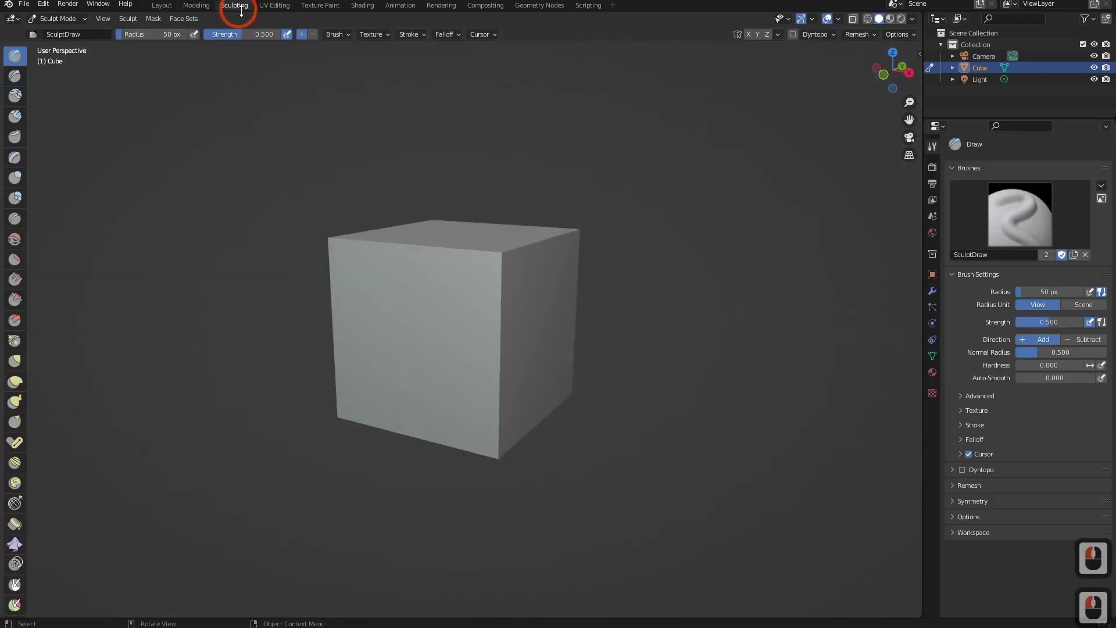
pyautogui.click(281, 6)
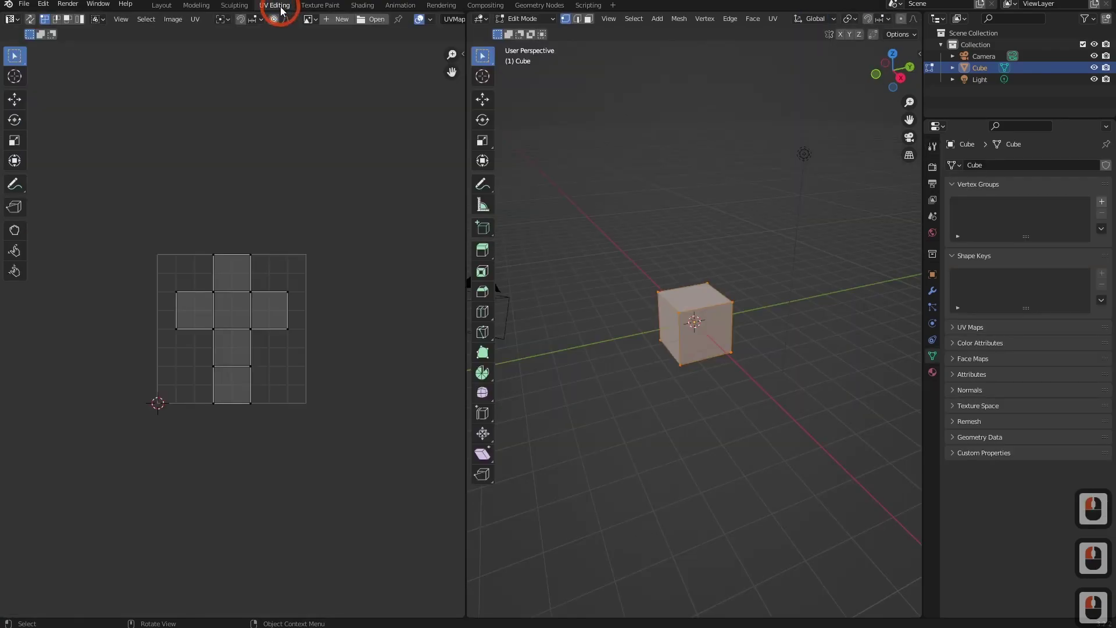
pyautogui.click(320, 6)
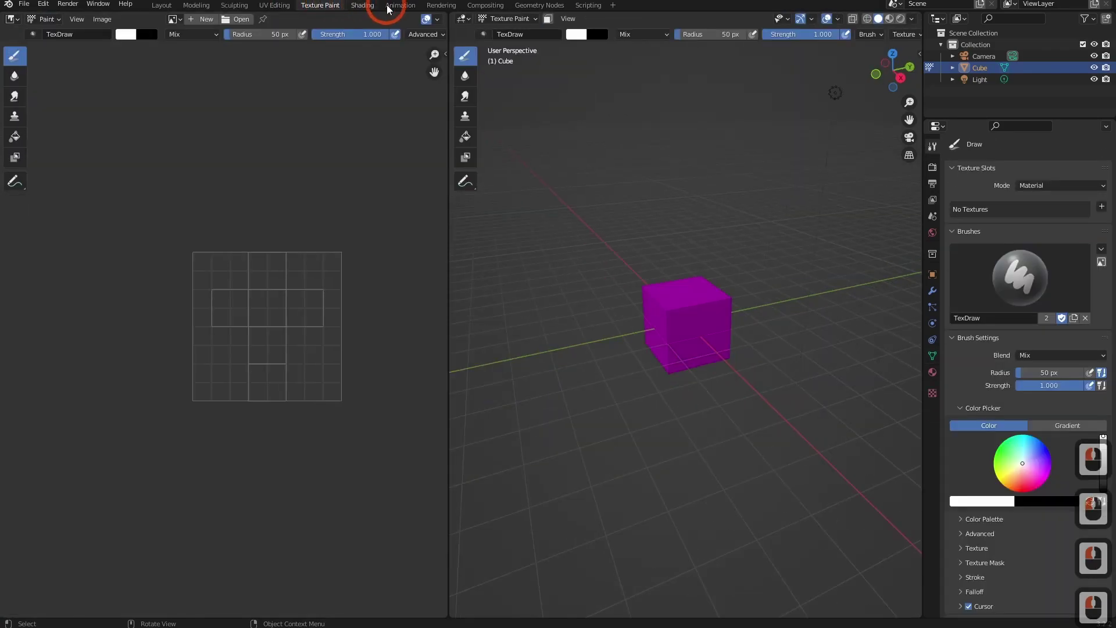
pyautogui.click(362, 5)
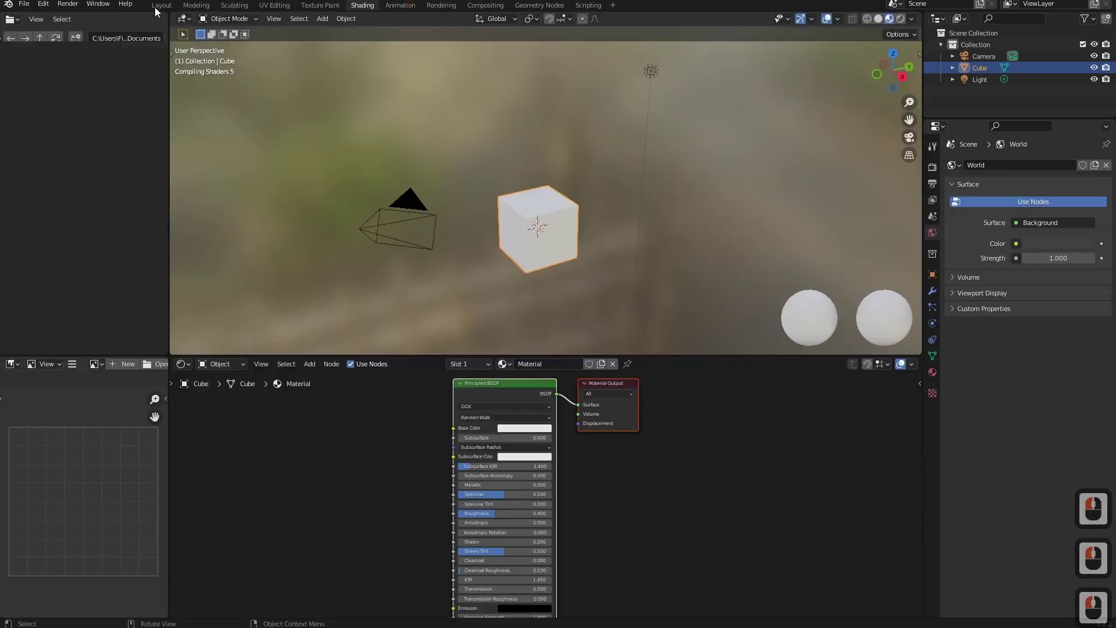
pyautogui.click(406, 6)
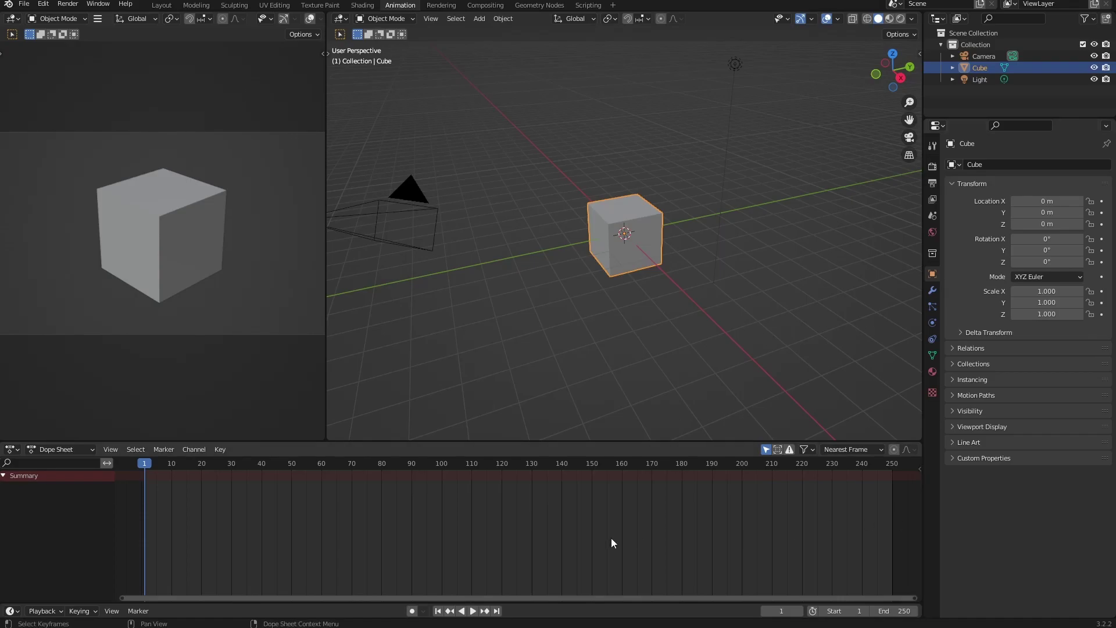
# Revisit the Modeling and Sculpting workspaces to examine their tools, and return to the Layout workspace.
pyautogui.click(210, 5)
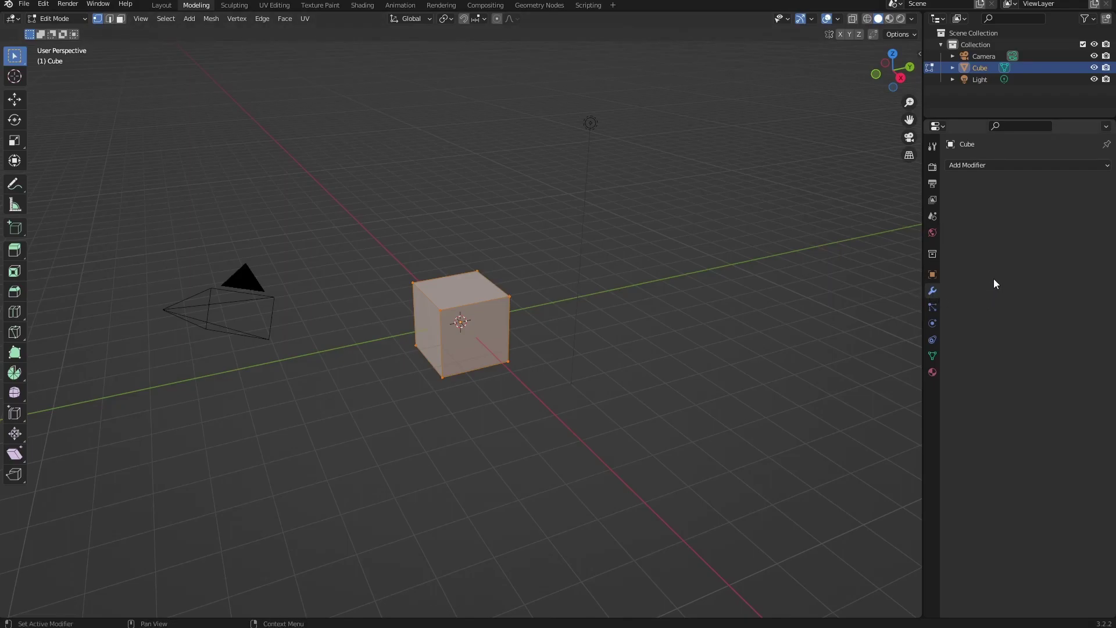
pyautogui.click(234, 6)
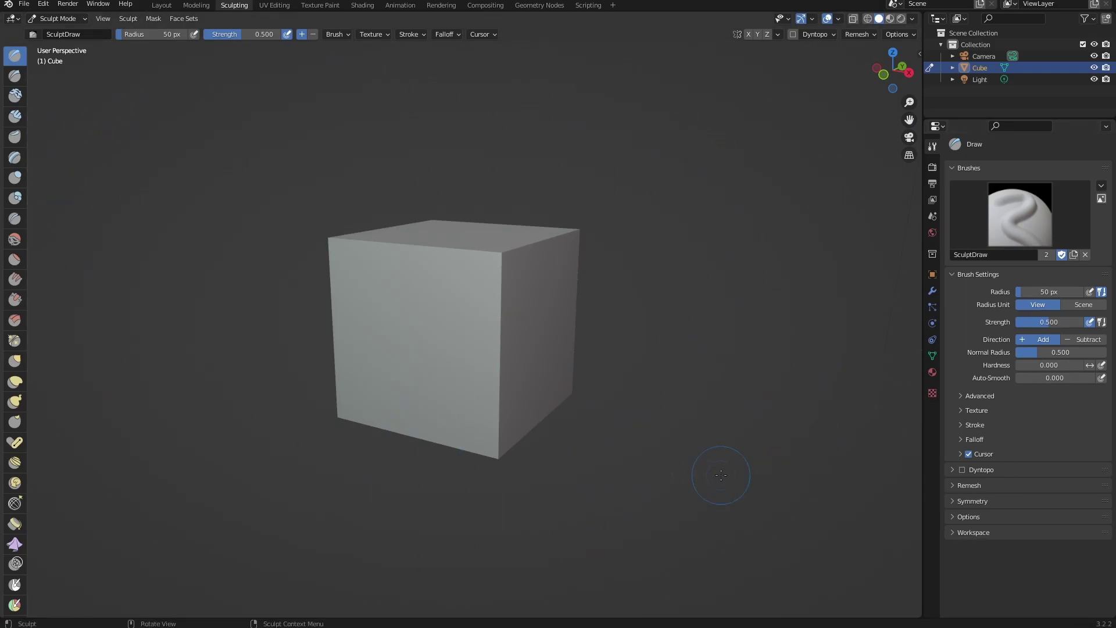
pyautogui.click(163, 6)
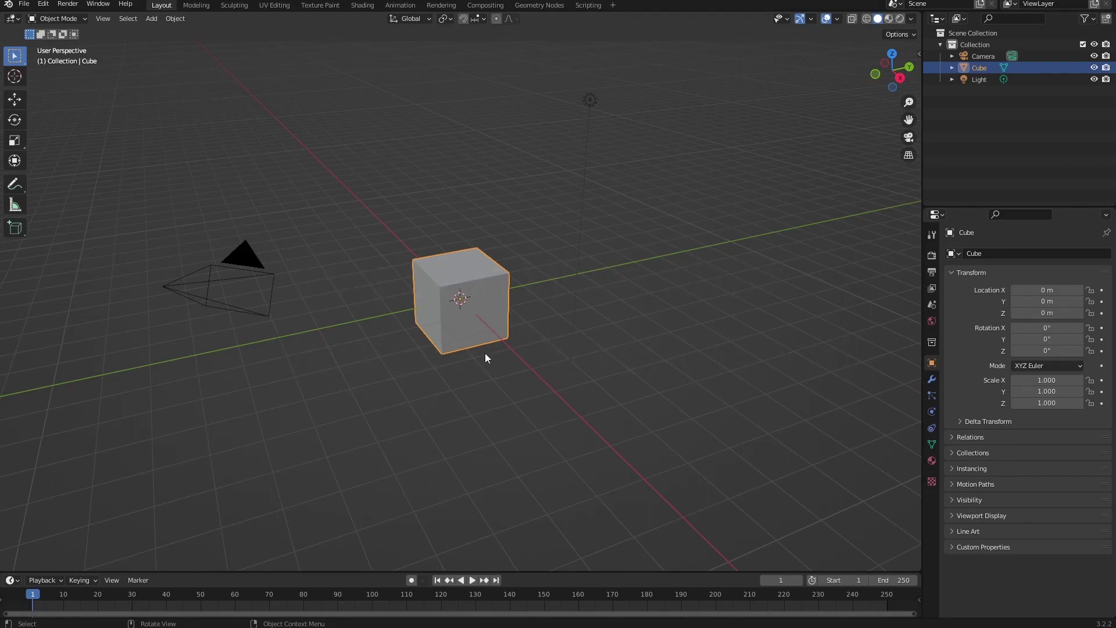
# Orbit around the default scene and select the light, the camera and the cube in turn in the viewport, ending on the cube.
pyautogui.moveTo(443, 354); pyautogui.dragTo(376, 360, button='middle')
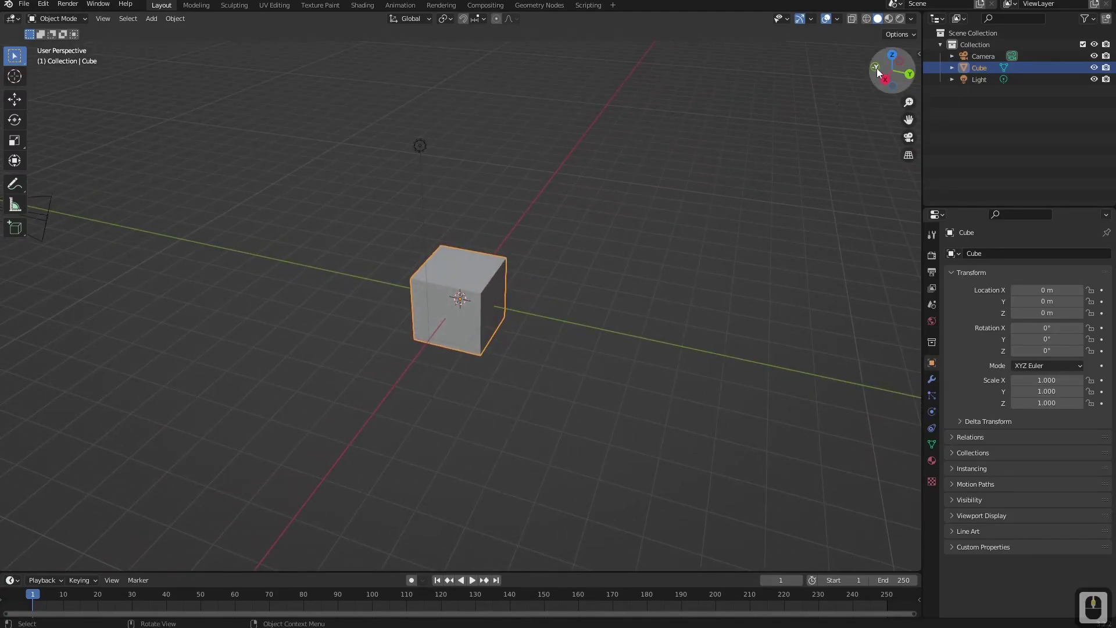
pyautogui.moveTo(881, 67); pyautogui.dragTo(974, 57)
pyautogui.moveTo(574, 334); pyautogui.dragTo(274, 309, button='middle')
pyautogui.click(368, 102)
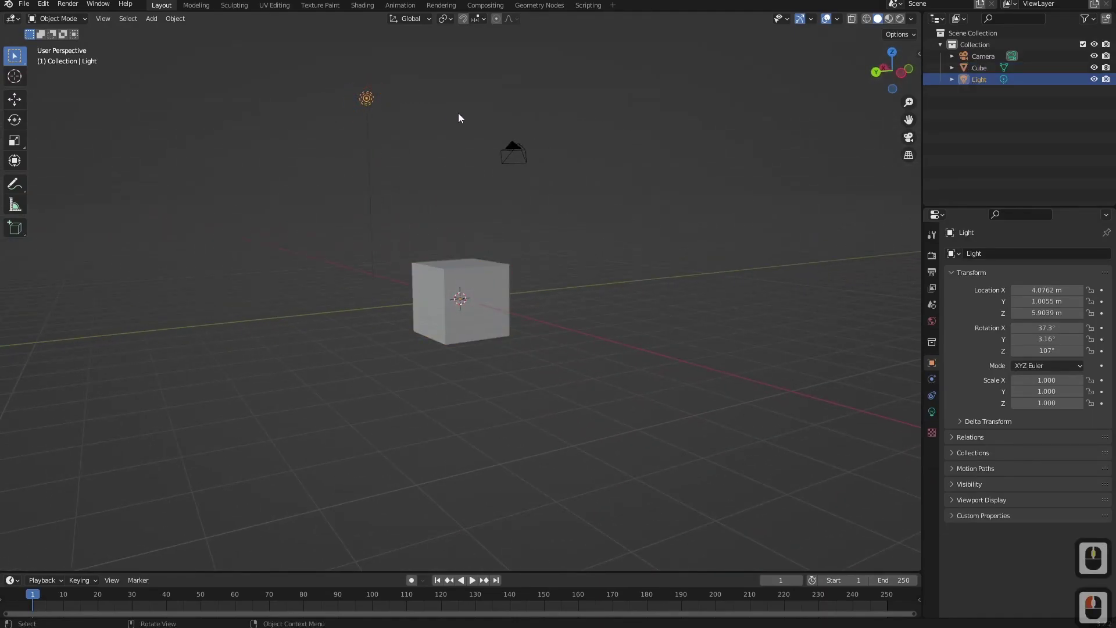
pyautogui.click(519, 154)
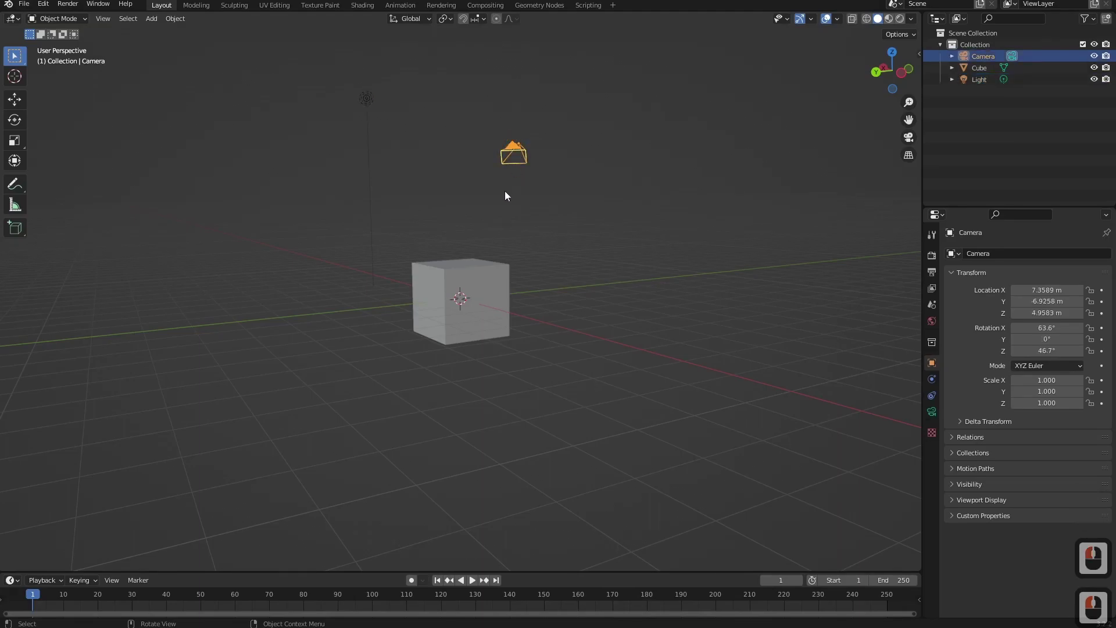
pyautogui.click(472, 281)
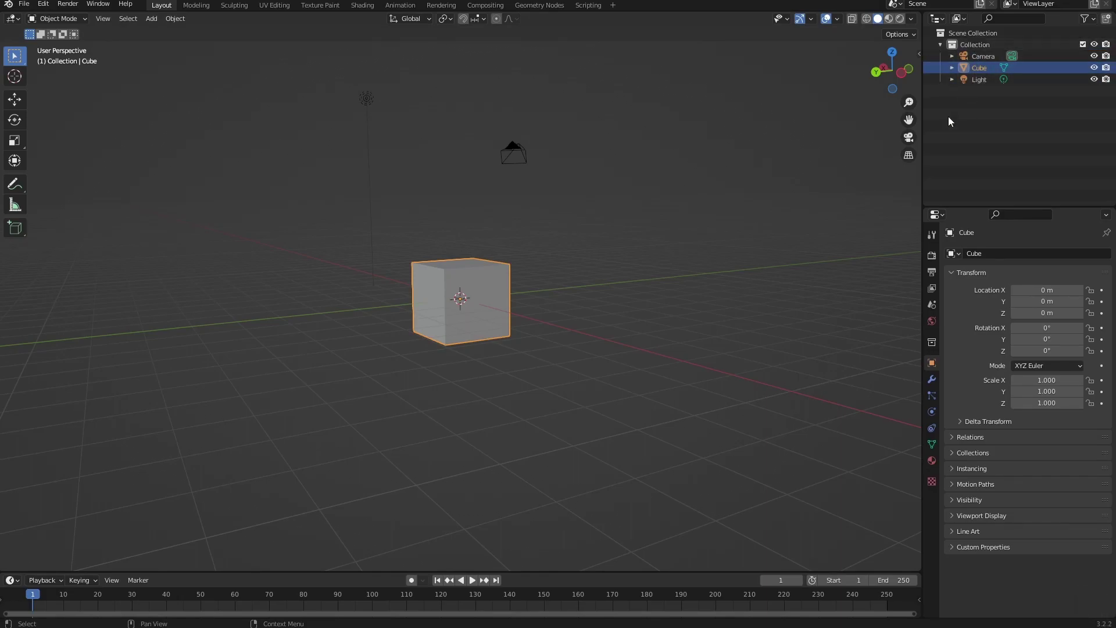
pyautogui.click(522, 146)
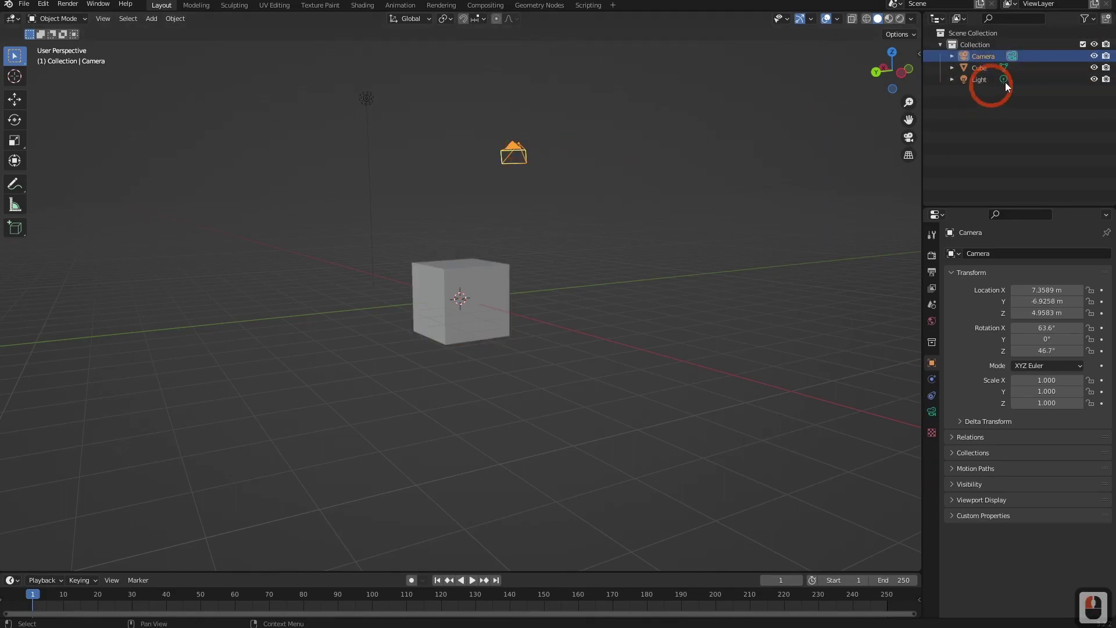
pyautogui.click(367, 99)
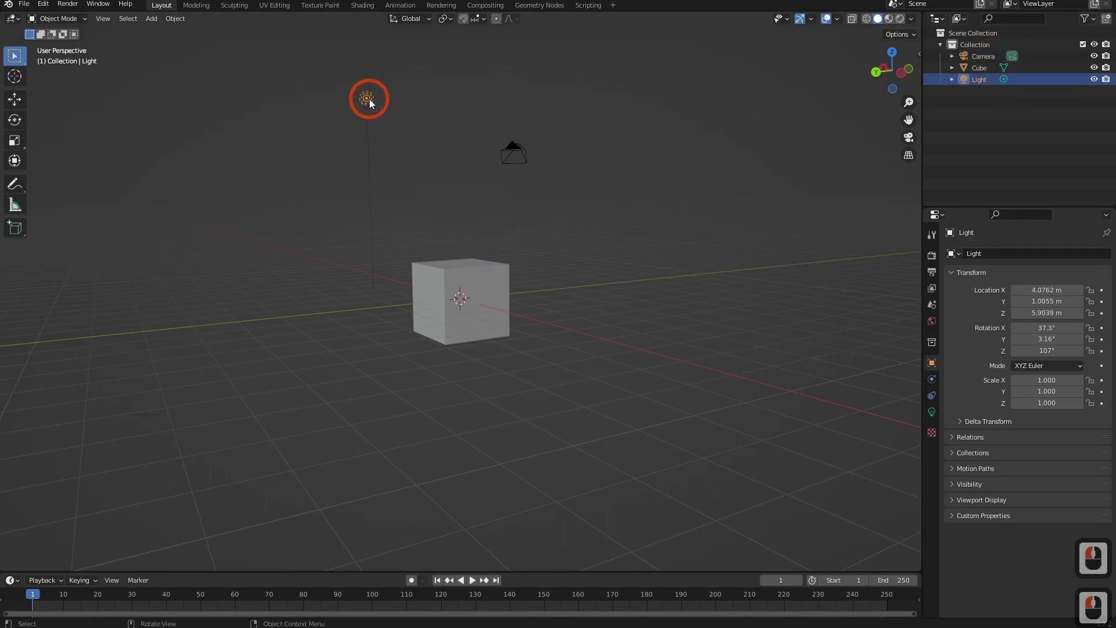
pyautogui.click(479, 281)
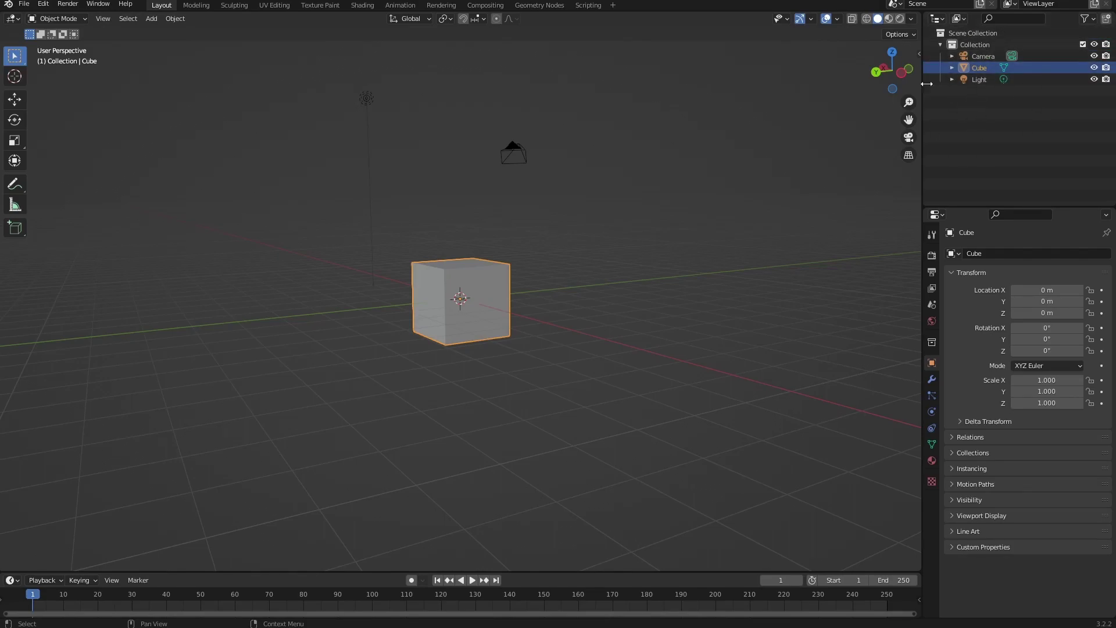
# Select the camera, light and cube alternately in the Outliner, and finish with the cube selected in the viewport.
pyautogui.click(978, 56)
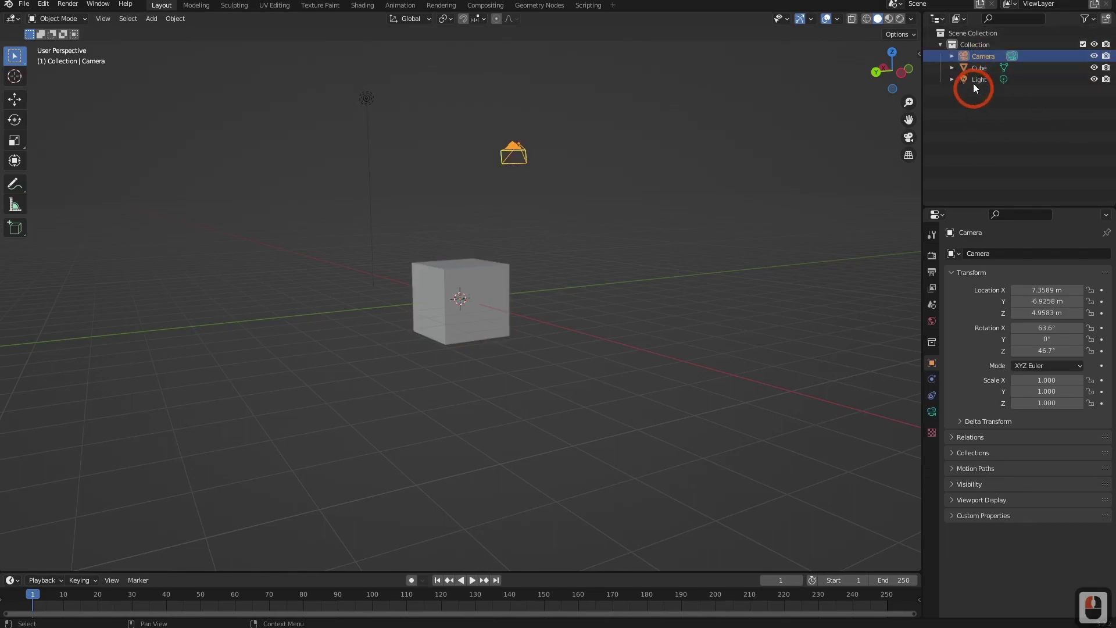
pyautogui.click(976, 80)
pyautogui.click(976, 68)
pyautogui.click(973, 57)
pyautogui.click(976, 70)
pyautogui.click(979, 57)
pyautogui.click(981, 79)
pyautogui.click(984, 53)
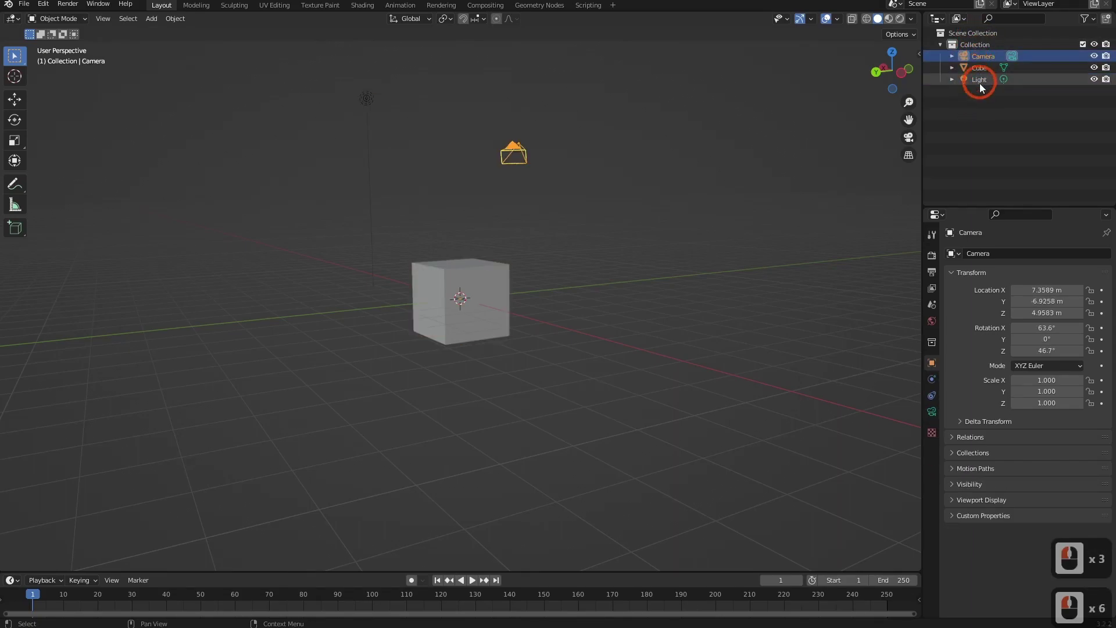
pyautogui.click(978, 79)
pyautogui.click(478, 294)
pyautogui.click(440, 304)
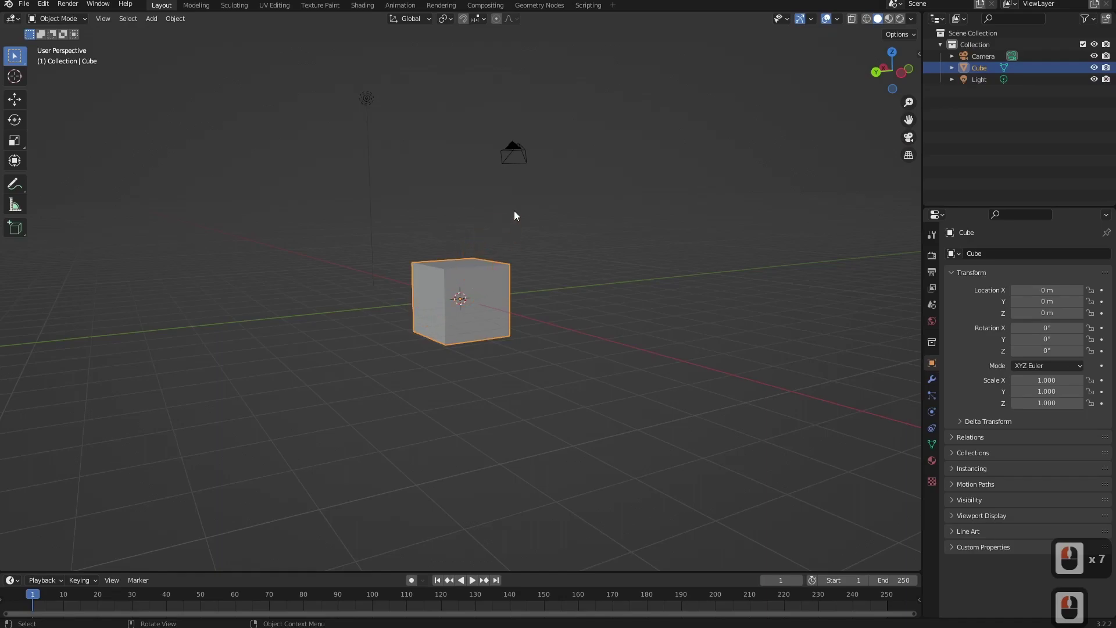
# Practise orbiting and panning the view around the cube, and zoom far out from the scene and back in.
pyautogui.moveTo(466, 241); pyautogui.dragTo(490, 251, button='middle')
pyautogui.keyDown('shift'); pyautogui.moveTo(439, 287); pyautogui.dragTo(494, 301, button='middle'); pyautogui.keyUp('shift')
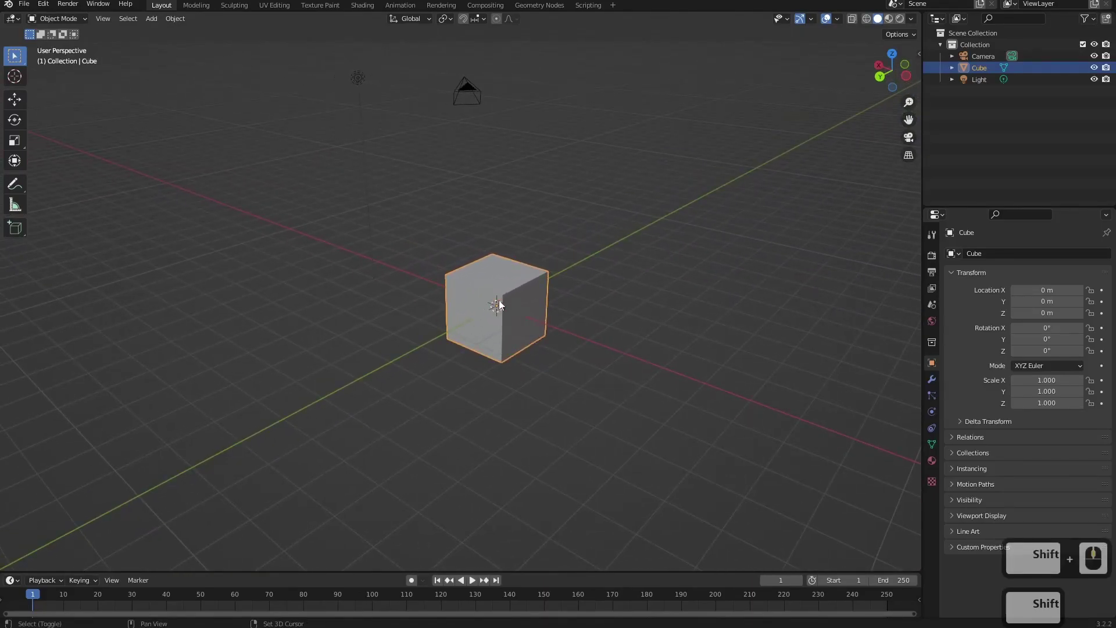
pyautogui.keyDown('shift'); pyautogui.moveTo(611, 292); pyautogui.dragTo(496, 333, button='middle'); pyautogui.keyUp('shift')
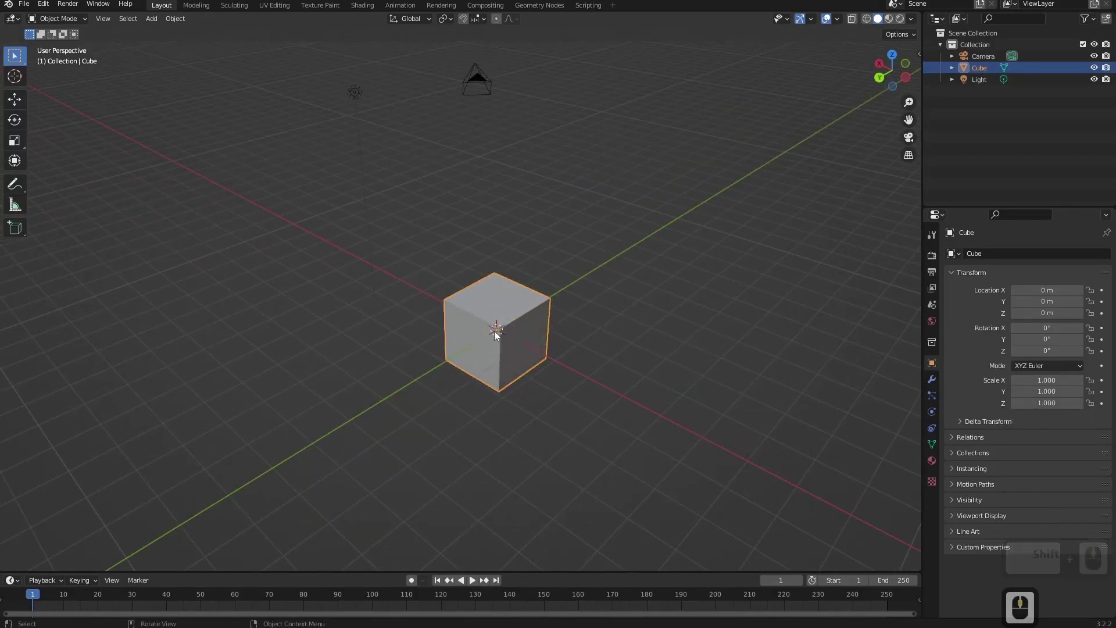
pyautogui.scroll(-6, 578, 353)
pyautogui.scroll(-8, 578, 351)
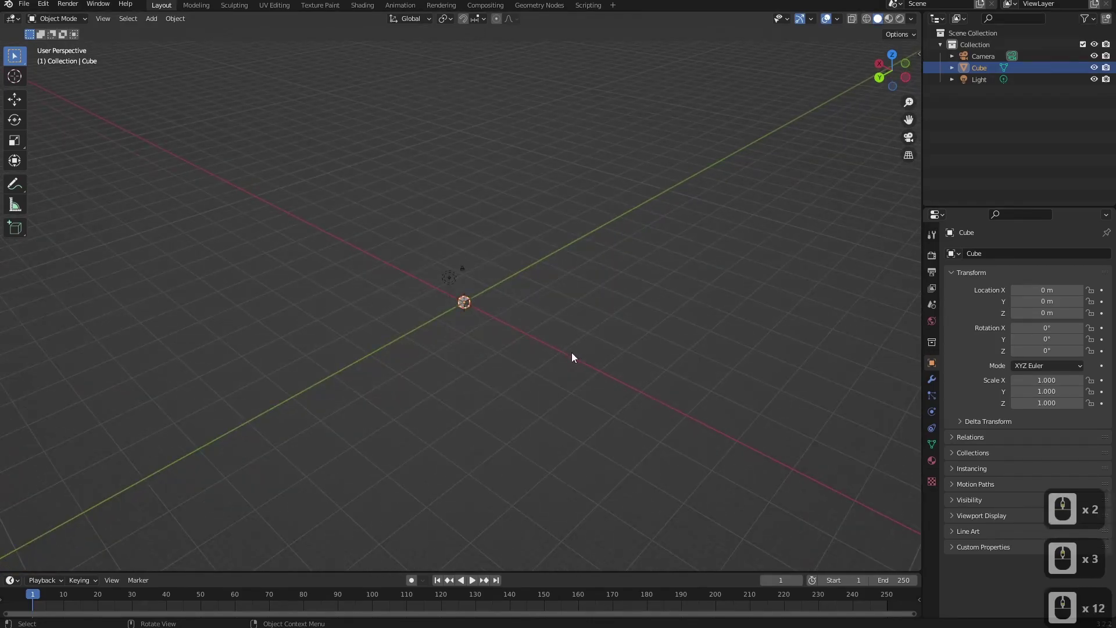
pyautogui.scroll(17, 572, 355)
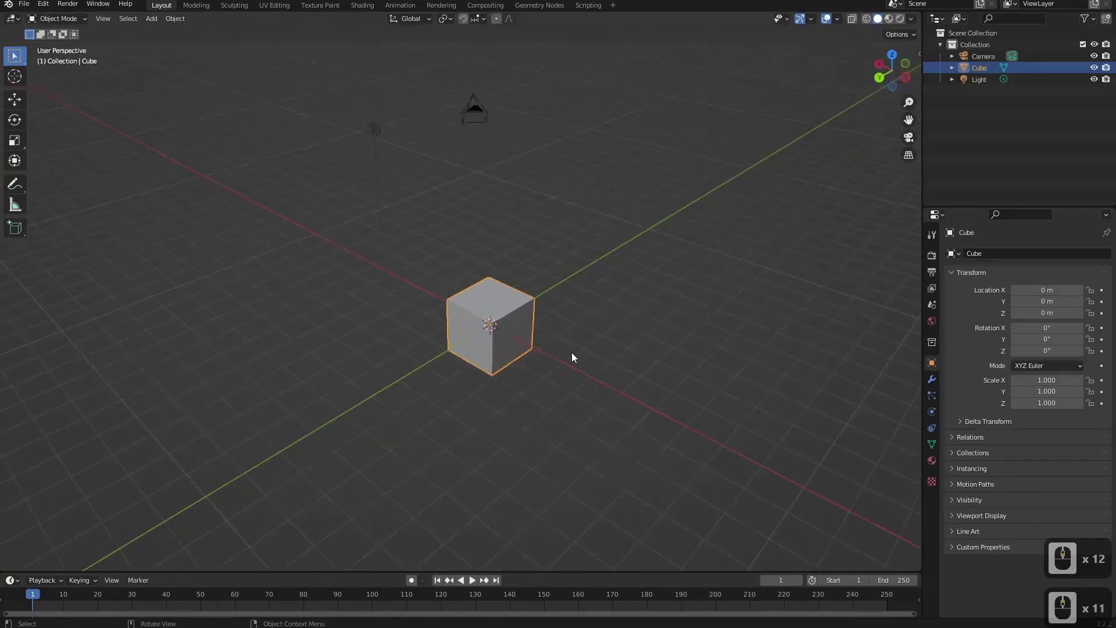
# Select the camera in the viewport from a wider view of the scene.
pyautogui.scroll(-3, 571, 356)
pyautogui.moveTo(600, 408); pyautogui.dragTo(569, 402, button='middle')
pyautogui.scroll(-3, 557, 413)
pyautogui.keyDown('shift'); pyautogui.moveTo(527, 358); pyautogui.dragTo(614, 391, button='middle'); pyautogui.keyUp('shift')
pyautogui.click(412, 213)
pyautogui.click(526, 188)
pyautogui.keyDown('shift'); pyautogui.moveTo(512, 397); pyautogui.dragTo(585, 406, button='middle'); pyautogui.keyUp('shift')
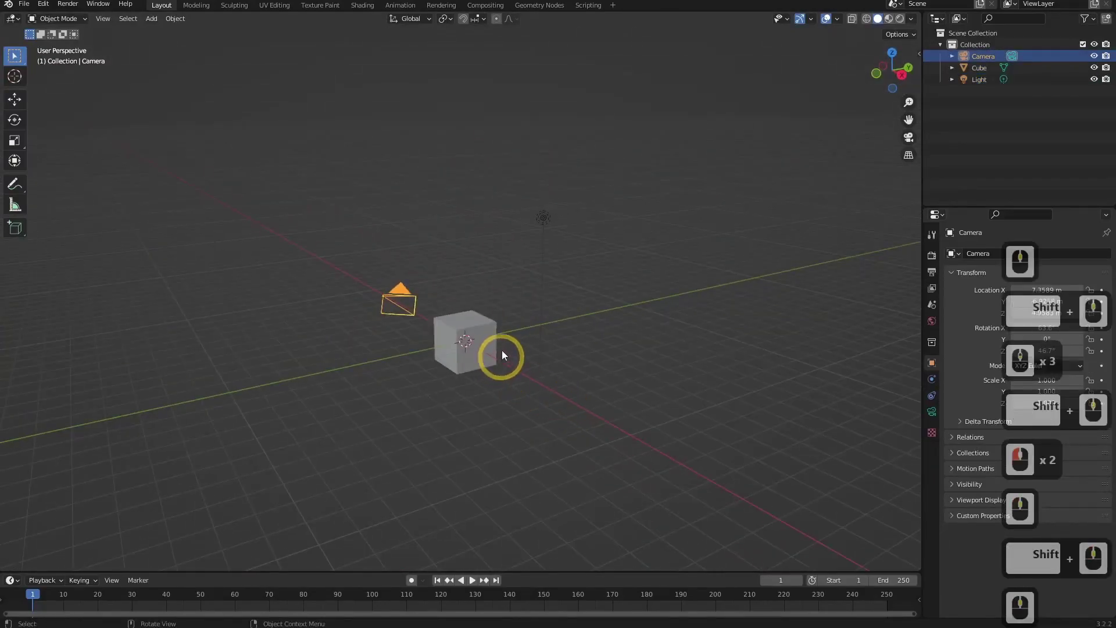
# Practise combining orbit, pan and zoom to travel across the scene away from the cube and back towards the camera.
pyautogui.moveTo(496, 346); pyautogui.dragTo(514, 390, button='middle')
pyautogui.keyDown('shift'); pyautogui.moveTo(441, 386); pyautogui.dragTo(605, 386, button='middle'); pyautogui.keyUp('shift')
pyautogui.keyDown('shift'); pyautogui.moveTo(416, 472); pyautogui.dragTo(504, 357, button='middle'); pyautogui.keyUp('shift')
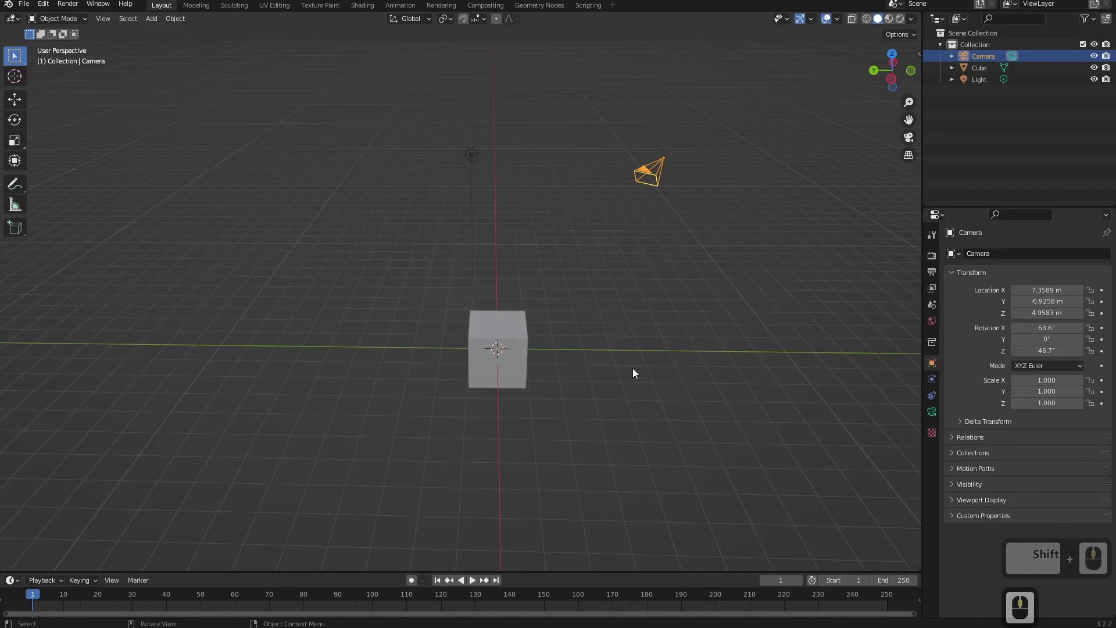
pyautogui.keyDown('shift'); pyautogui.moveTo(849, 378); pyautogui.dragTo(81, 396, button='middle'); pyautogui.keyUp('shift')
pyautogui.keyDown('shift'); pyautogui.moveTo(773, 355); pyautogui.dragTo(174, 342, button='middle'); pyautogui.keyUp('shift')
pyautogui.keyDown('shift'); pyautogui.moveTo(697, 361); pyautogui.dragTo(325, 308, button='middle'); pyautogui.keyUp('shift')
pyautogui.moveTo(402, 364); pyautogui.dragTo(757, 249, button='middle')
pyautogui.moveTo(534, 289); pyautogui.dragTo(579, 365, button='middle')
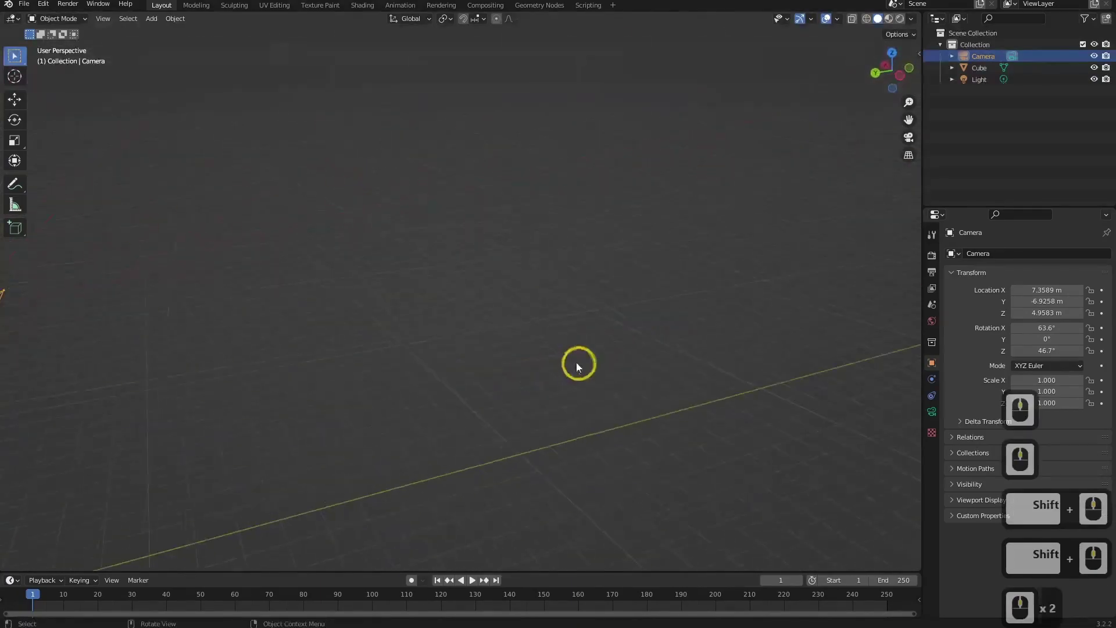
pyautogui.keyDown('shift'); pyautogui.moveTo(320, 436); pyautogui.dragTo(540, 384, button='middle'); pyautogui.keyUp('shift')
pyautogui.keyDown('shift'); pyautogui.moveTo(361, 424); pyautogui.dragTo(541, 330, button='middle'); pyautogui.keyUp('shift')
pyautogui.scroll(-4, 489, 346)
pyautogui.keyDown('shift'); pyautogui.moveTo(434, 366); pyautogui.dragTo(362, 486, button='middle'); pyautogui.keyUp('shift')
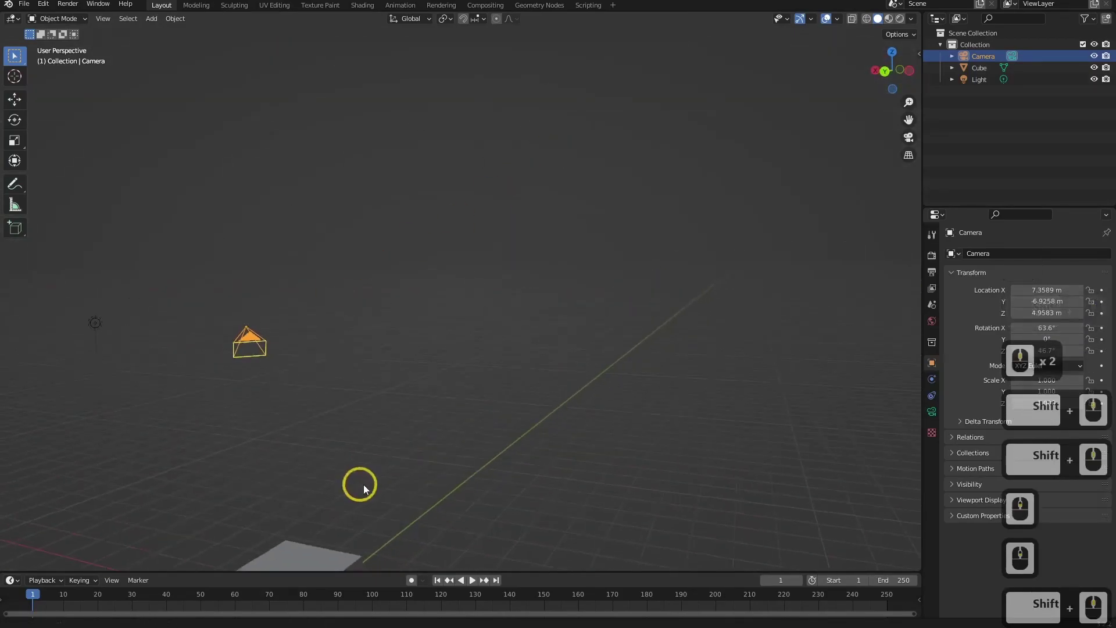
# Practise orbiting and panning back to the cube, and zoom in close to it, out and in again.
pyautogui.moveTo(493, 391); pyautogui.dragTo(706, 331, button='middle')
pyautogui.keyDown('shift'); pyautogui.moveTo(451, 322); pyautogui.dragTo(528, 349, button='middle'); pyautogui.keyUp('shift')
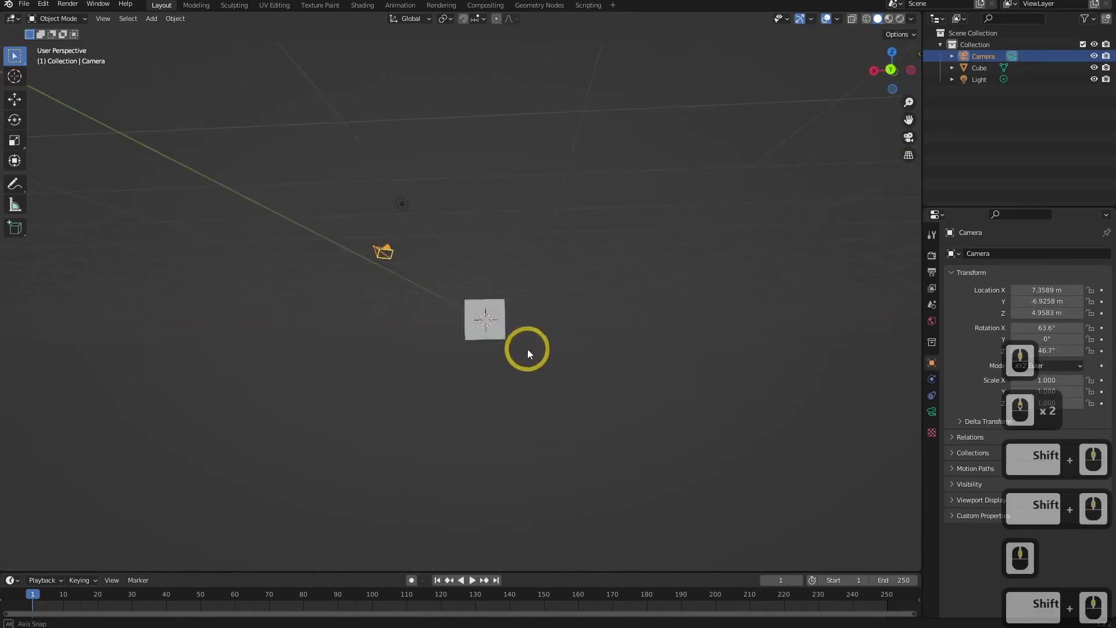
pyautogui.scroll(9, 527, 349)
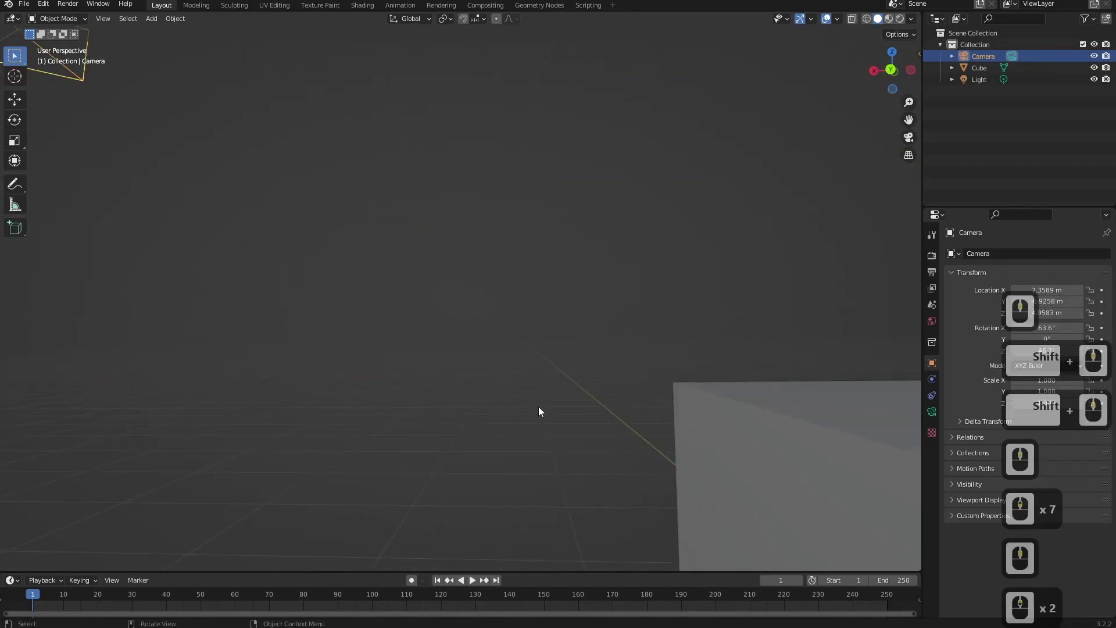
pyautogui.scroll(-4, 538, 408)
pyautogui.scroll(4, 536, 407)
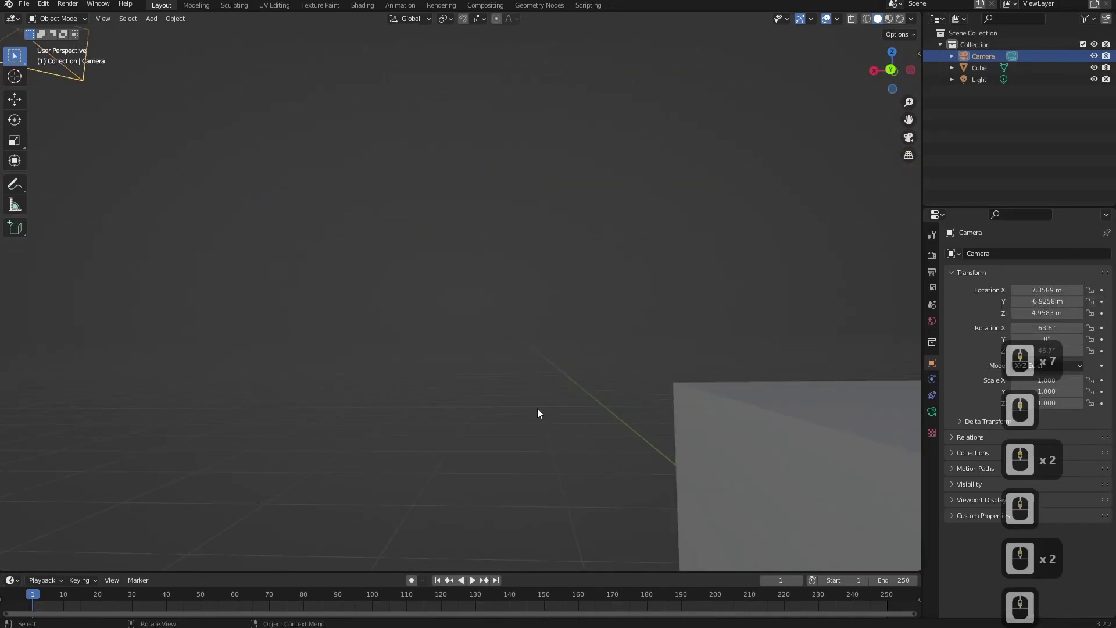
# Practise combining orbit, pan and zoom until the cube is centred with the camera and light behind it.
pyautogui.moveTo(546, 385); pyautogui.dragTo(295, 394, button='middle')
pyautogui.moveTo(130, 288)
pyautogui.mouseDown(button='middle')
pyautogui.moveTo(333, 364)
pyautogui.moveTo(248, 368)
pyautogui.moveTo(711, 378)
pyautogui.mouseUp(button='middle')
pyautogui.keyDown('shift'); pyautogui.moveTo(273, 401); pyautogui.dragTo(605, 351, button='middle'); pyautogui.keyUp('shift')
pyautogui.scroll(3, 610, 352)
pyautogui.keyDown('shift'); pyautogui.moveTo(692, 354); pyautogui.dragTo(587, 366, button='middle'); pyautogui.keyUp('shift')
pyautogui.moveTo(645, 378); pyautogui.dragTo(526, 375, button='middle')
pyautogui.keyDown('shift'); pyautogui.moveTo(558, 372); pyautogui.dragTo(517, 369, button='middle'); pyautogui.keyUp('shift')
pyautogui.scroll(3, 529, 369)
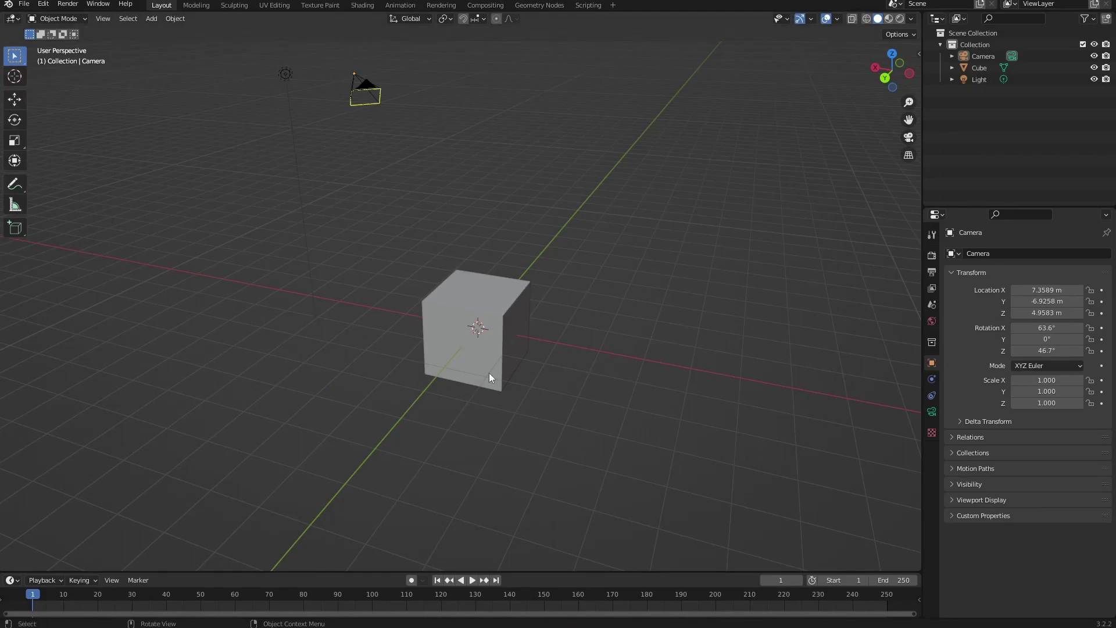
# Select the cube and shift it slightly with the Move tool, to about X 0.025 m and Y 0.081 m.
pyautogui.click(493, 321)
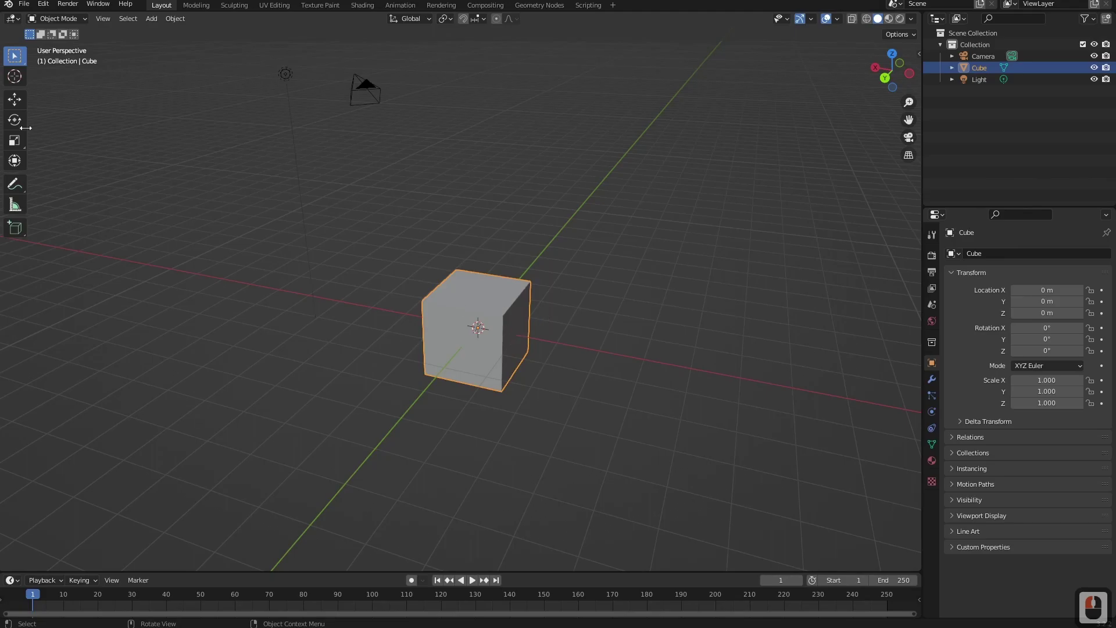
pyautogui.click(15, 100)
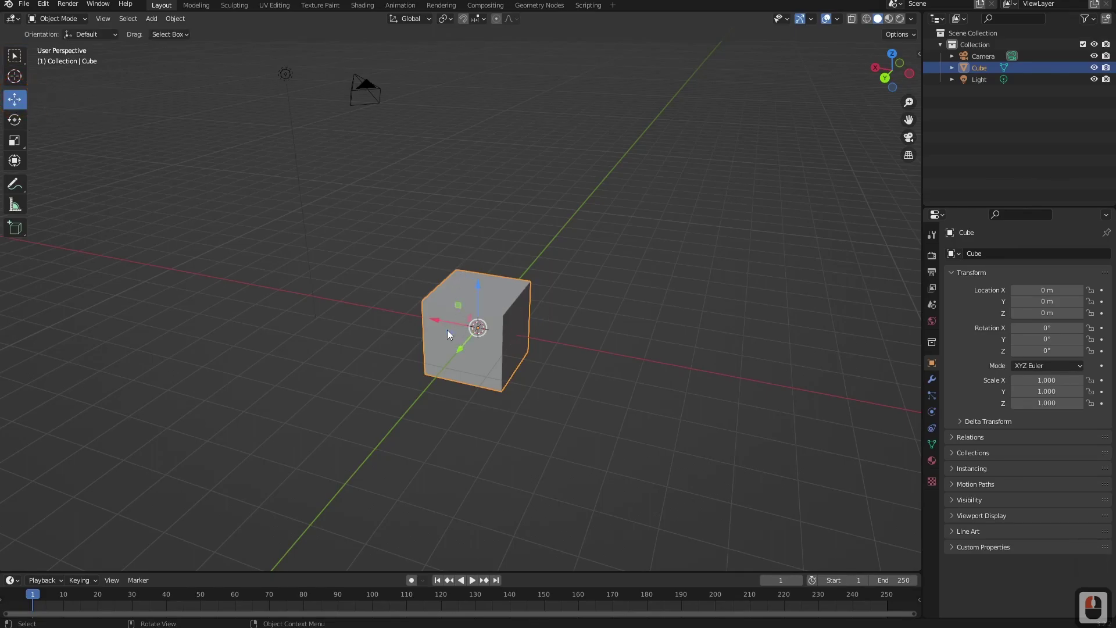
pyautogui.moveTo(437, 316); pyautogui.dragTo(453, 336)
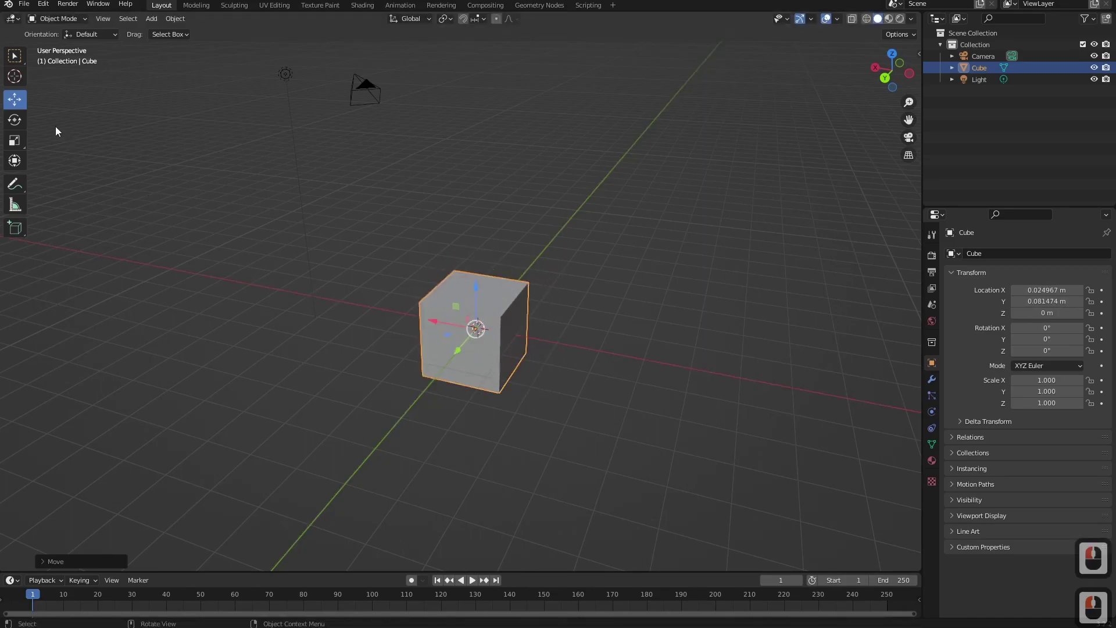
# Try rotating the cube with the Rotate tool, first freely and then with snapped increments.
pyautogui.moveTo(485, 294)
pyautogui.mouseDown()
pyautogui.moveTo(518, 319)
pyautogui.moveTo(535, 369)
pyautogui.moveTo(511, 298)
pyautogui.moveTo(431, 281)
pyautogui.moveTo(399, 305)
pyautogui.moveTo(408, 334)
pyautogui.moveTo(506, 375)
pyautogui.moveTo(552, 329)
pyautogui.moveTo(573, 336)
pyautogui.moveTo(491, 279)
pyautogui.moveTo(468, 283)
pyautogui.mouseUp()
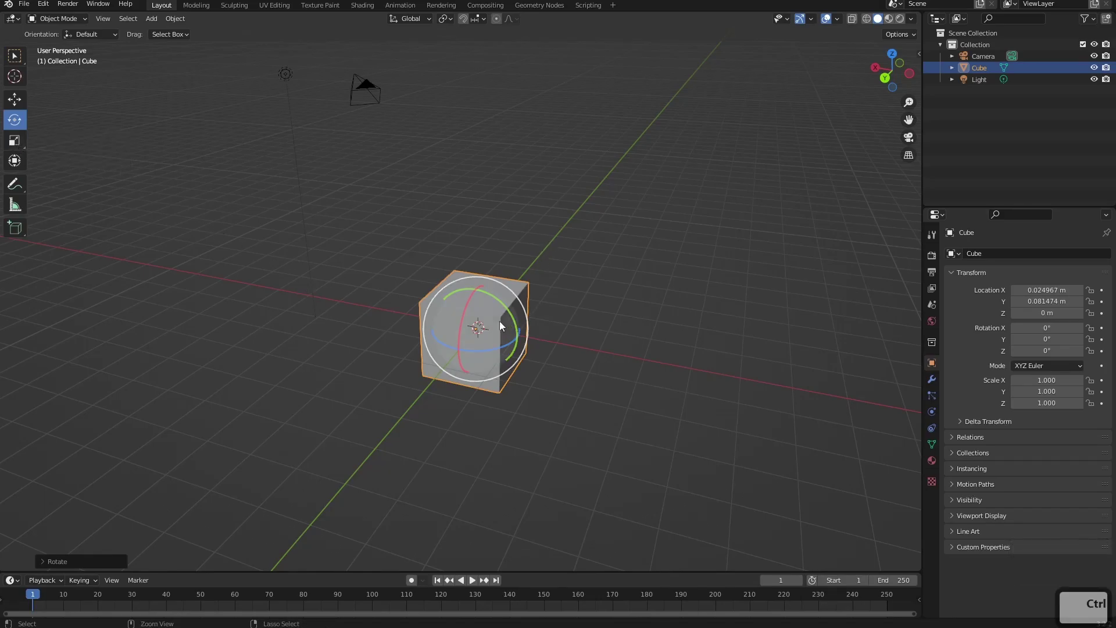
pyautogui.keyDown('ctrl'); pyautogui.moveTo(484, 295); pyautogui.dragTo(506, 232); pyautogui.keyUp('ctrl')
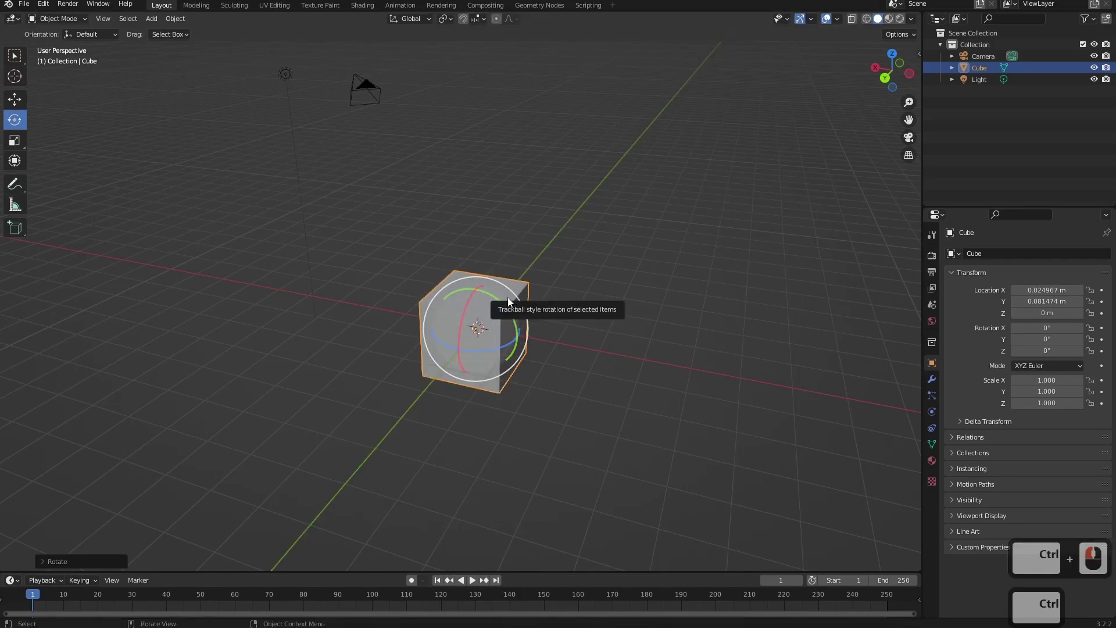
# Scale the cube with the Scale tool to about 0.5 along X and 1.5 along Y, and undo the last scaling.
pyautogui.click(14, 140)
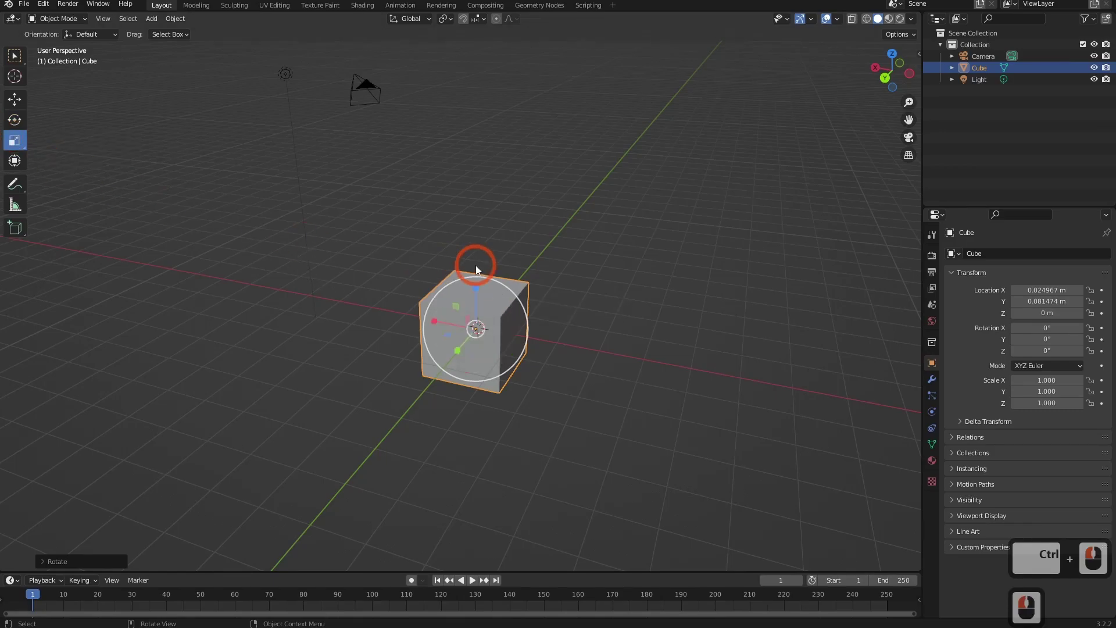
pyautogui.moveTo(452, 332); pyautogui.dragTo(607, 372)
pyautogui.hotkey('ctrl', 'z')
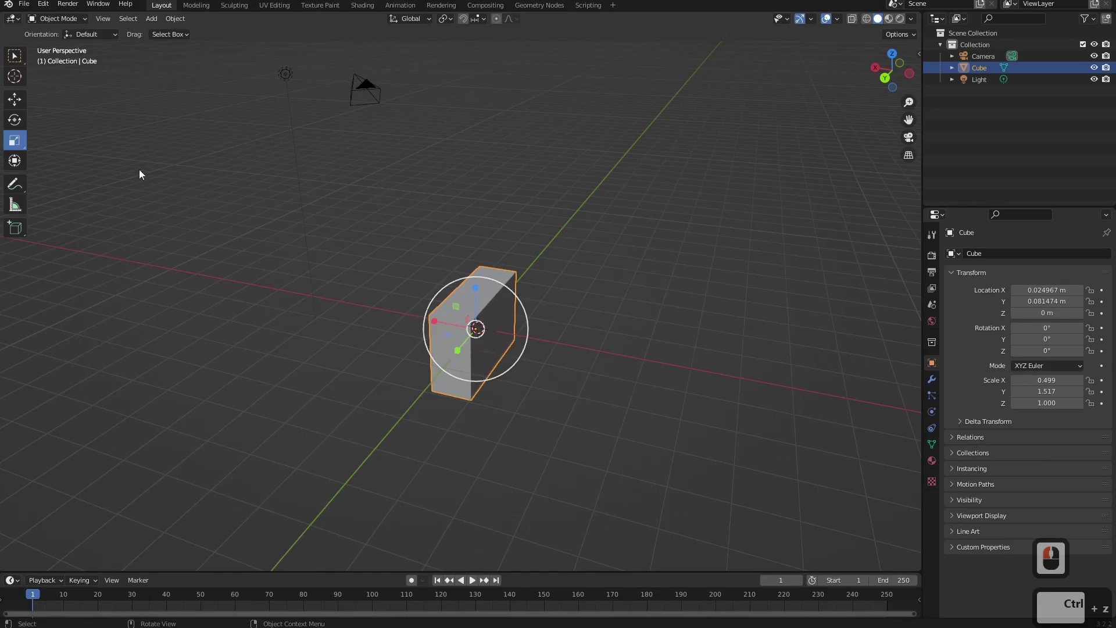
# Draw a freehand S-shaped annotation stroke behind the block, and measure a line running across the block.
pyautogui.click(20, 161)
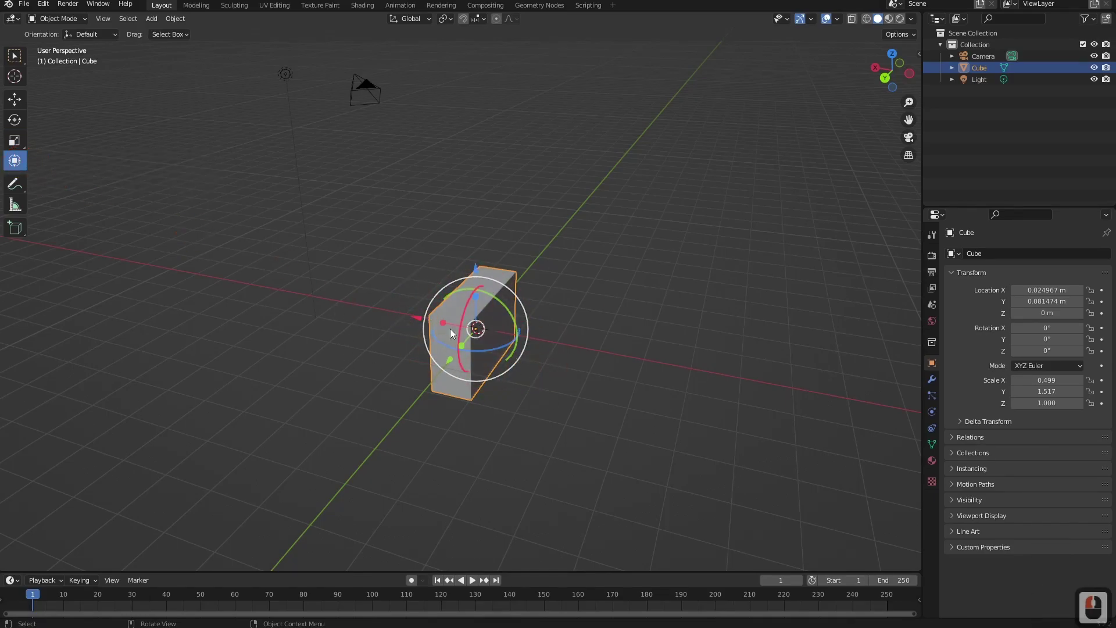
pyautogui.click(17, 183)
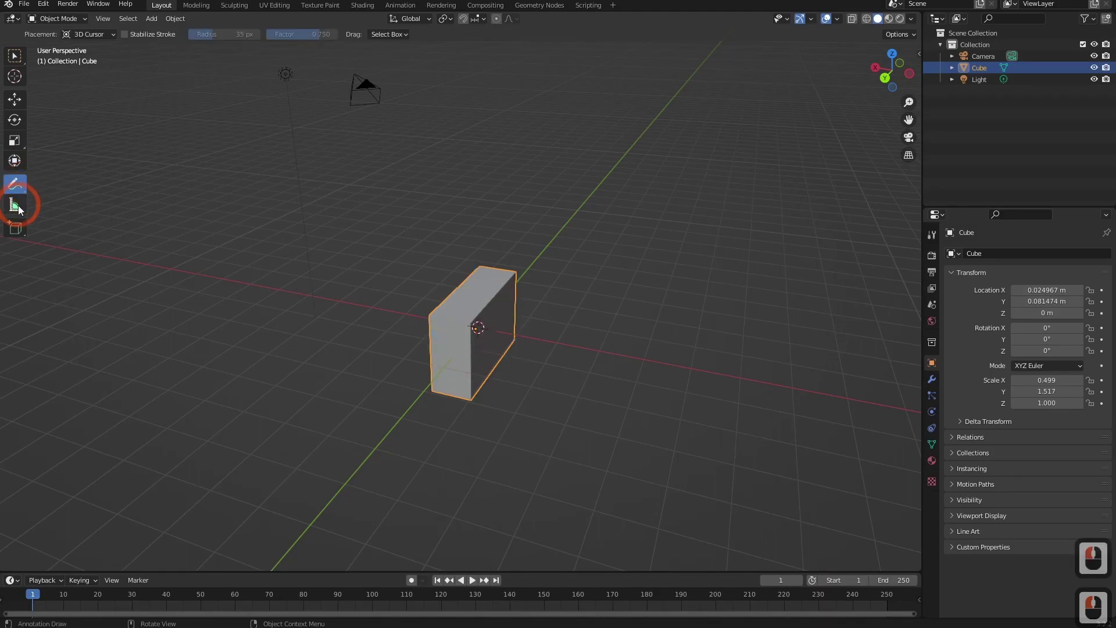
pyautogui.moveTo(737, 299); pyautogui.dragTo(737, 301)
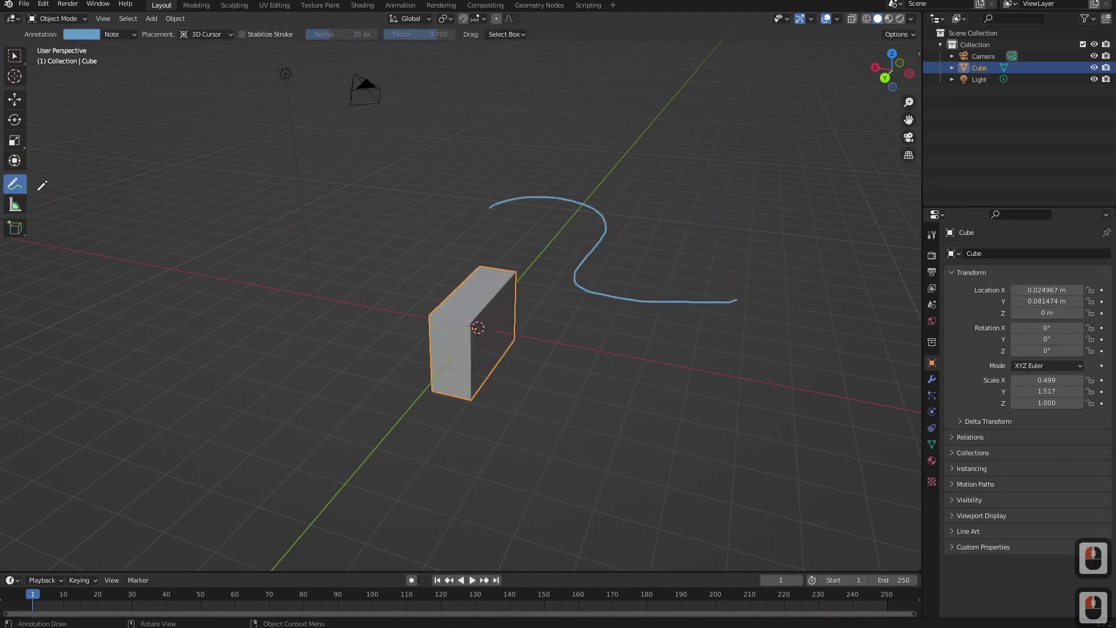
pyautogui.click(14, 205)
pyautogui.moveTo(624, 381); pyautogui.dragTo(629, 373)
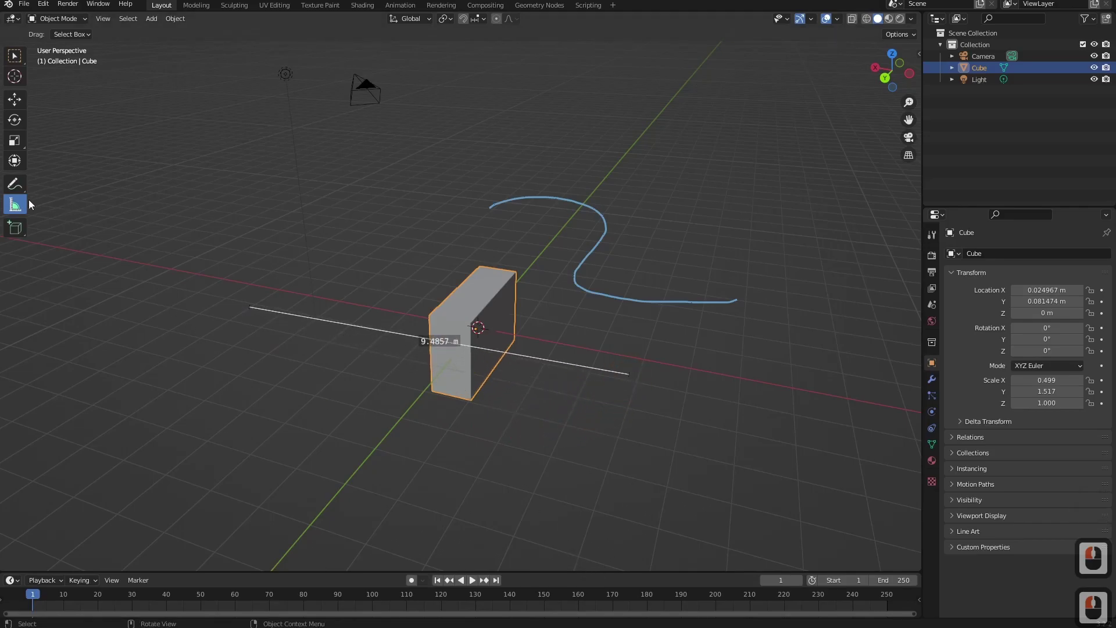
# Try Select Box by framing the block first and the camera and light after it.
pyautogui.click(15, 57)
pyautogui.moveTo(271, 200); pyautogui.dragTo(863, 528)
pyautogui.moveTo(235, 45); pyautogui.dragTo(652, 256)
# Switch to Select Circle with a radius of 25 and try brushing over the block, the camera and the light.
pyautogui.moveTo(17, 61); pyautogui.dragTo(82, 106)
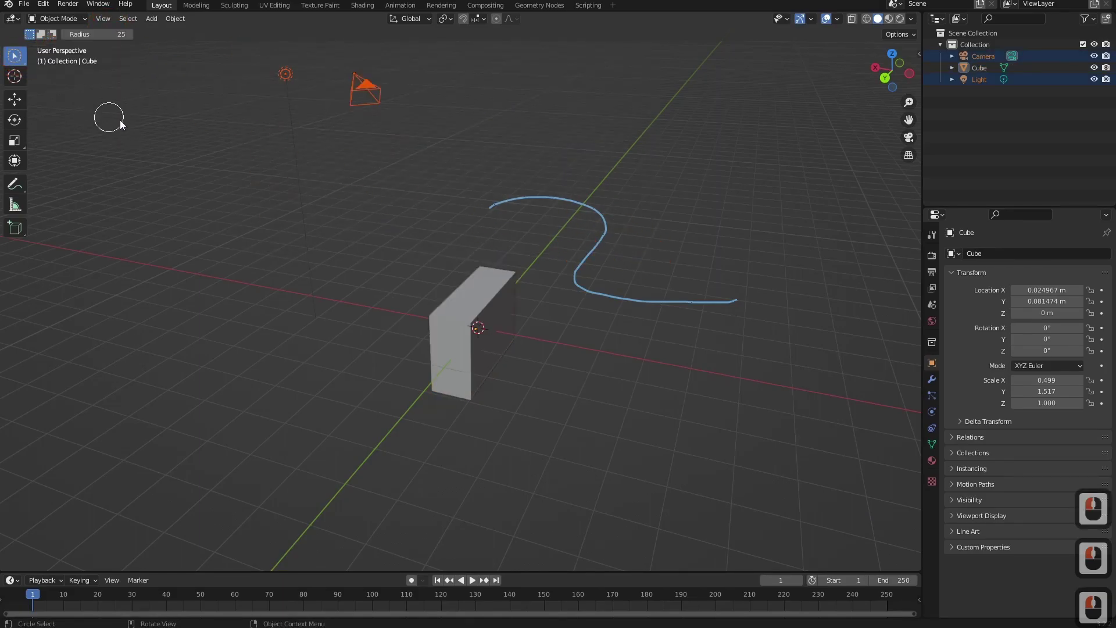
pyautogui.moveTo(475, 329); pyautogui.dragTo(490, 255)
pyautogui.moveTo(352, 85); pyautogui.dragTo(366, 92)
pyautogui.moveTo(259, 64); pyautogui.dragTo(42, 96)
# Try Select Lasso around the scene objects, and switch the selection tool to Tweak.
pyautogui.moveTo(7, 62)
pyautogui.mouseDown()
pyautogui.moveTo(55, 58)
pyautogui.moveTo(64, 143)
pyautogui.mouseUp()
pyautogui.moveTo(264, 179); pyautogui.dragTo(349, 87)
pyautogui.moveTo(348, 232)
pyautogui.mouseDown()
pyautogui.moveTo(548, 204)
pyautogui.moveTo(288, 349)
pyautogui.moveTo(314, 256)
pyautogui.mouseUp()
pyautogui.moveTo(7, 58); pyautogui.dragTo(47, 55)
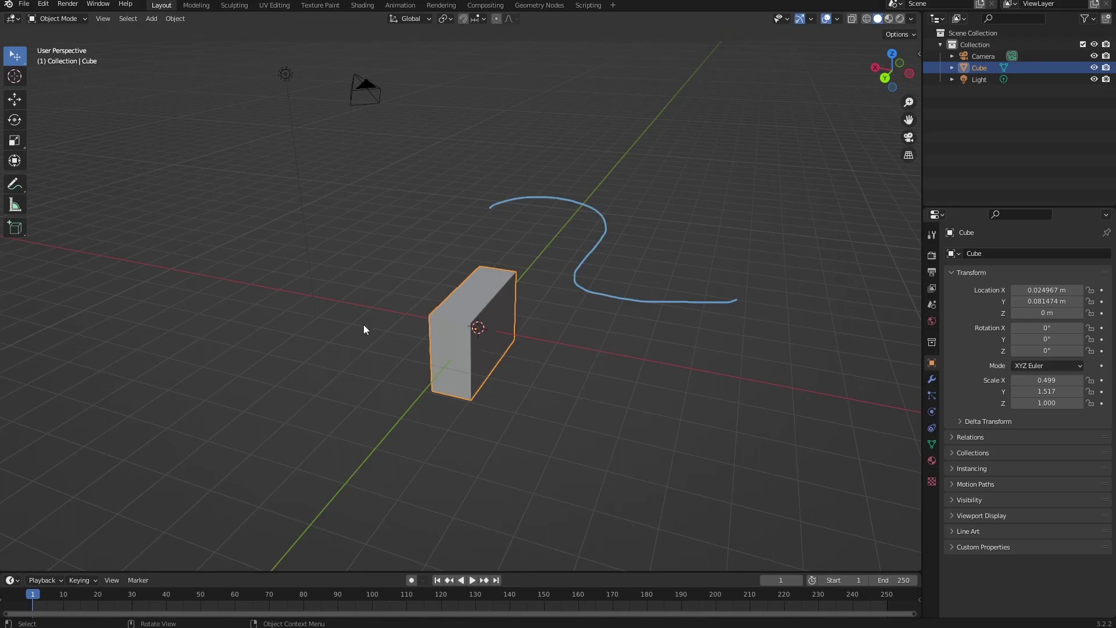
# Try moving the block freely and constrained to the X, Y and Z axes in turn, and undo the move.
pyautogui.click(15, 102)
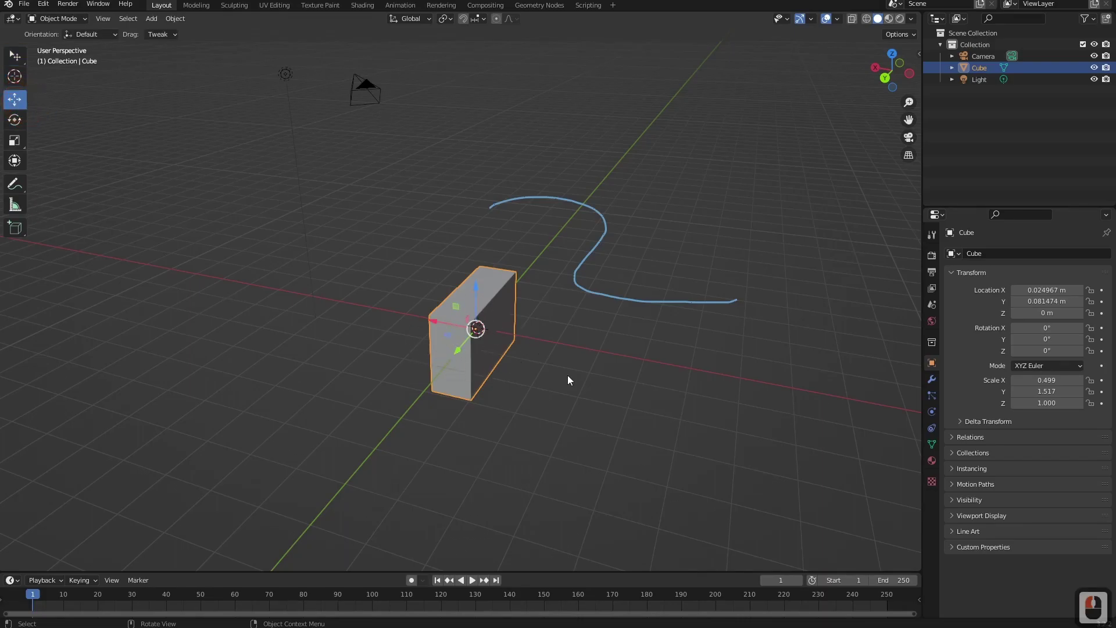
pyautogui.press('g')
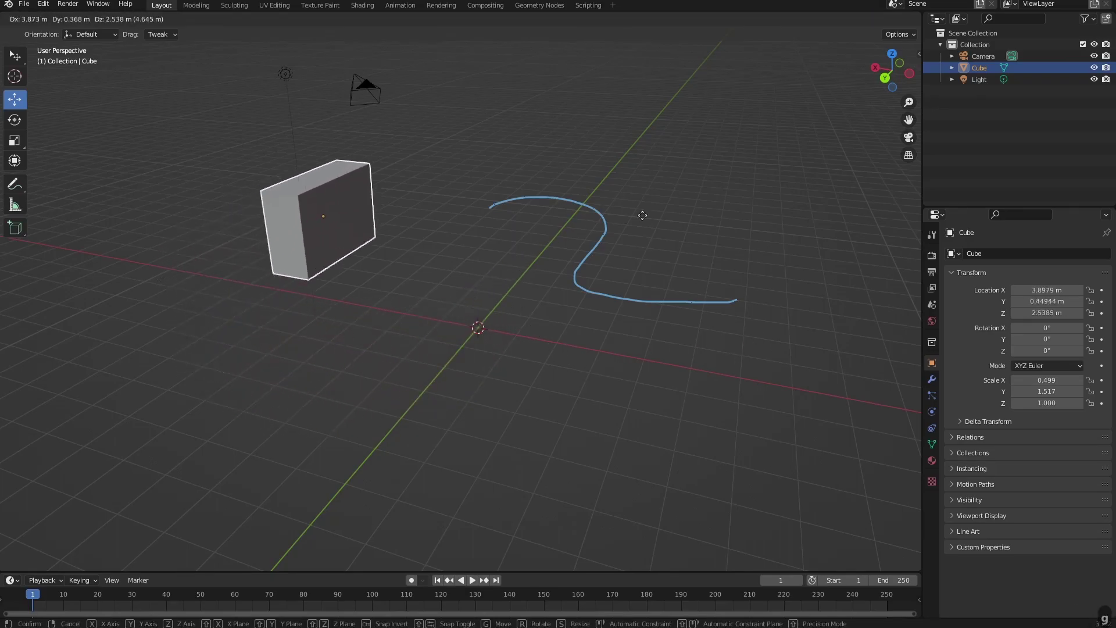
pyautogui.press('x')
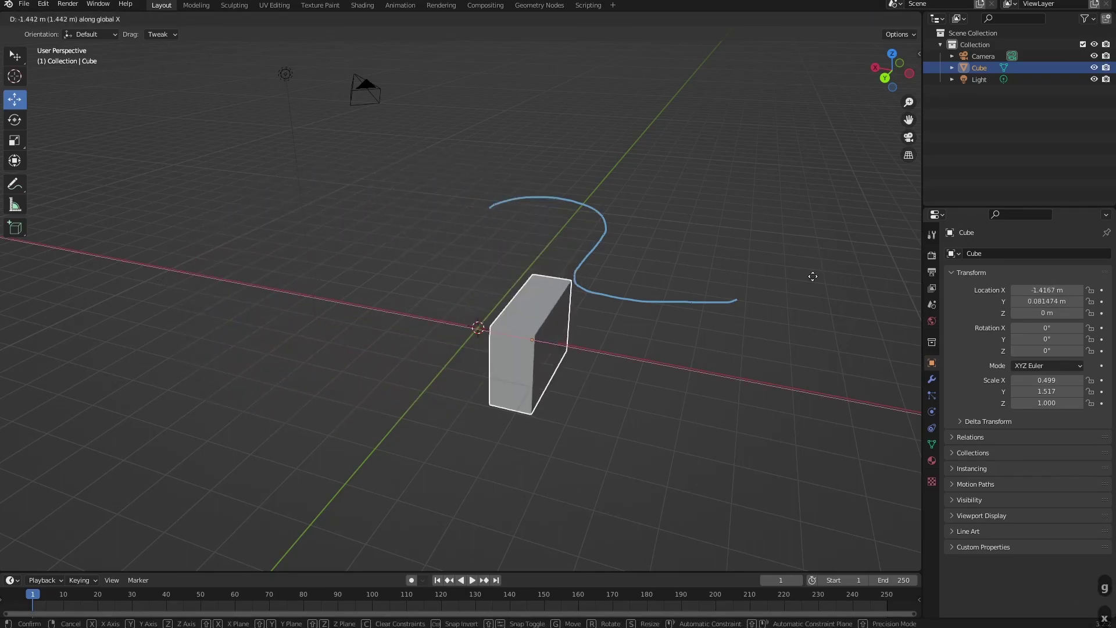
pyautogui.press('y')
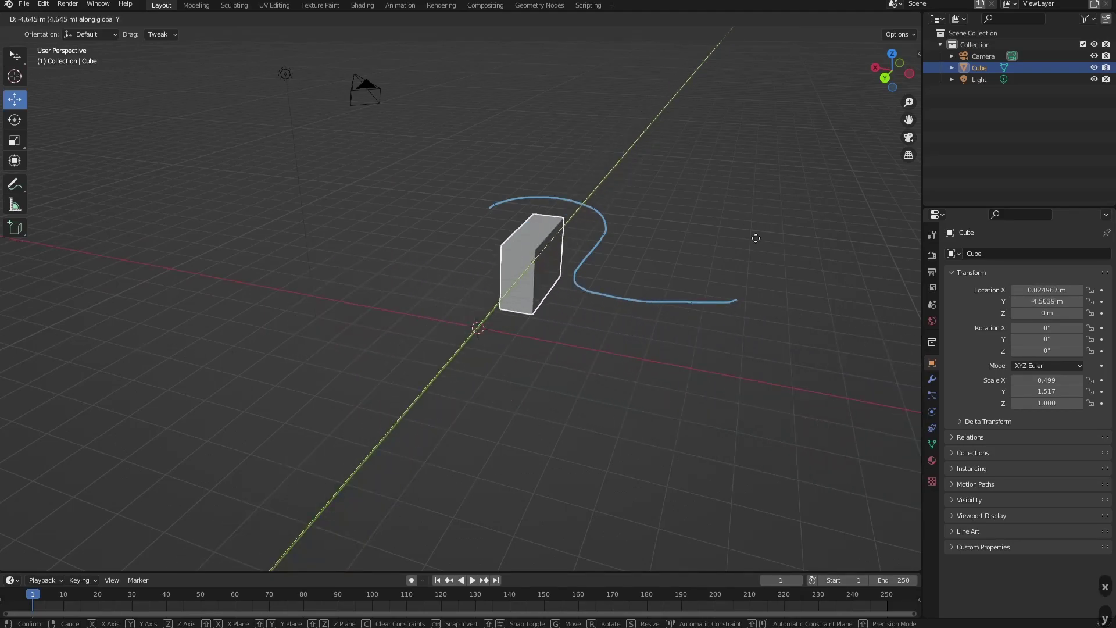
pyautogui.press('z')
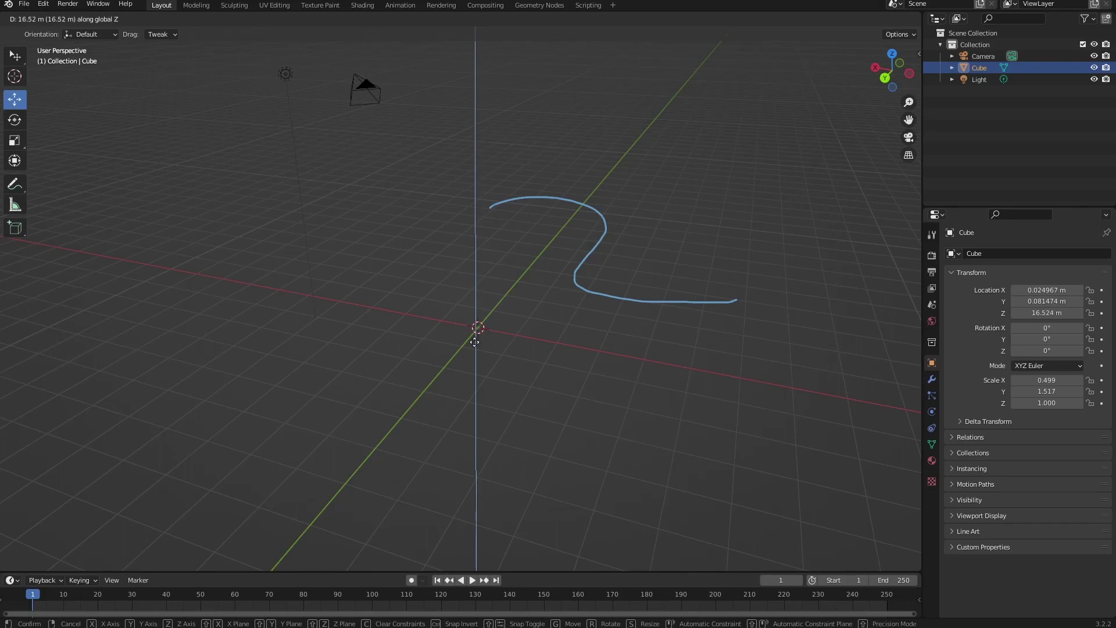
pyautogui.click(496, 249)
pyautogui.moveTo(496, 249)
pyautogui.mouseDown(button='middle')
pyautogui.moveTo(549, 405)
pyautogui.moveTo(411, 277)
pyautogui.moveTo(522, 146)
pyautogui.moveTo(553, 187)
pyautogui.moveTo(459, 101)
pyautogui.mouseUp(button='middle')
pyautogui.moveTo(595, 165); pyautogui.dragTo(515, 327, button='middle')
pyautogui.hotkey('ctrl', 'z')
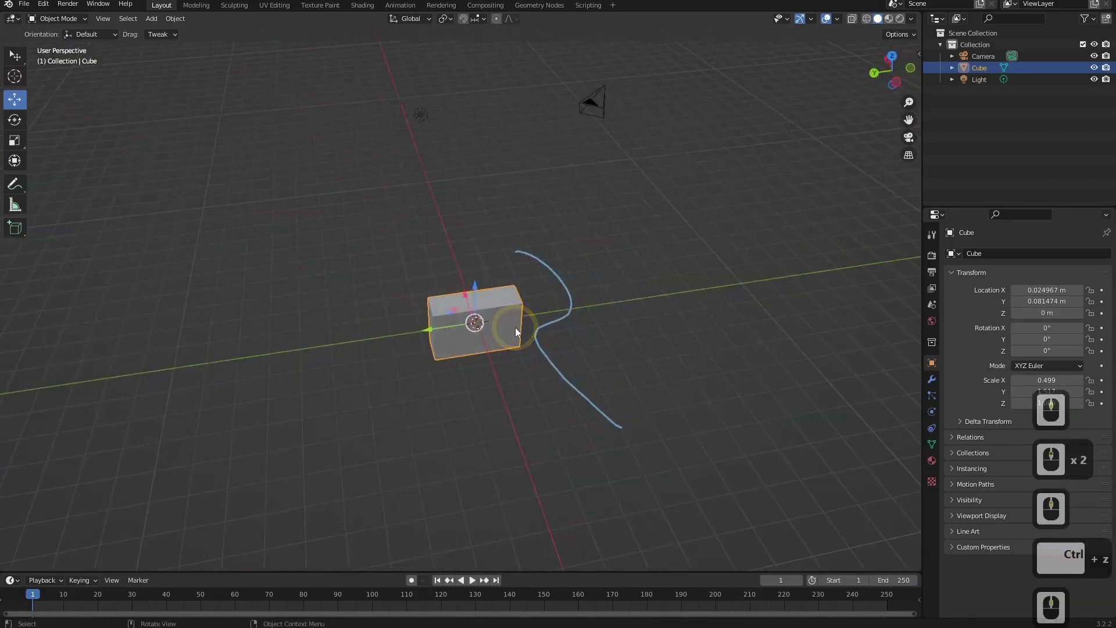
# Try an unconstrained move of the block, check its position from another angle, and undo it.
pyautogui.press('g')
pyautogui.click(643, 293)
pyautogui.moveTo(642, 293); pyautogui.dragTo(705, 365, button='middle')
pyautogui.hotkey('ctrl', 'z')
# Start another free move of the block from a new viewing angle, and cancel it.
pyautogui.moveTo(584, 316); pyautogui.dragTo(516, 327, button='middle')
pyautogui.scroll(5, 504, 309)
pyautogui.moveTo(561, 385); pyautogui.dragTo(547, 363, button='middle')
pyautogui.scroll(-3, 547, 363)
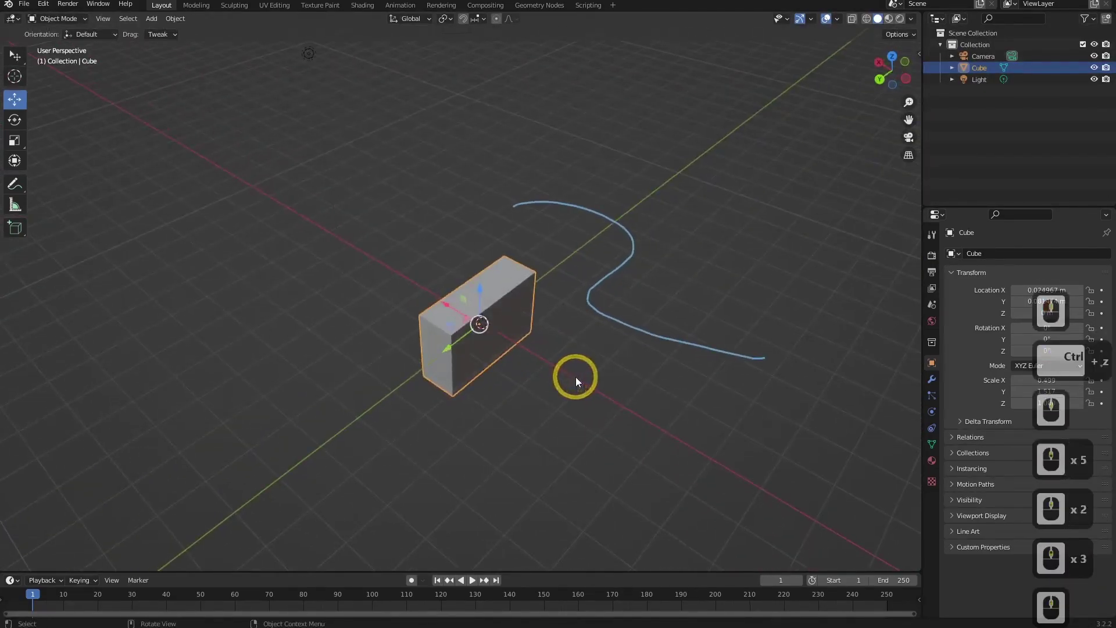
pyautogui.press('g')
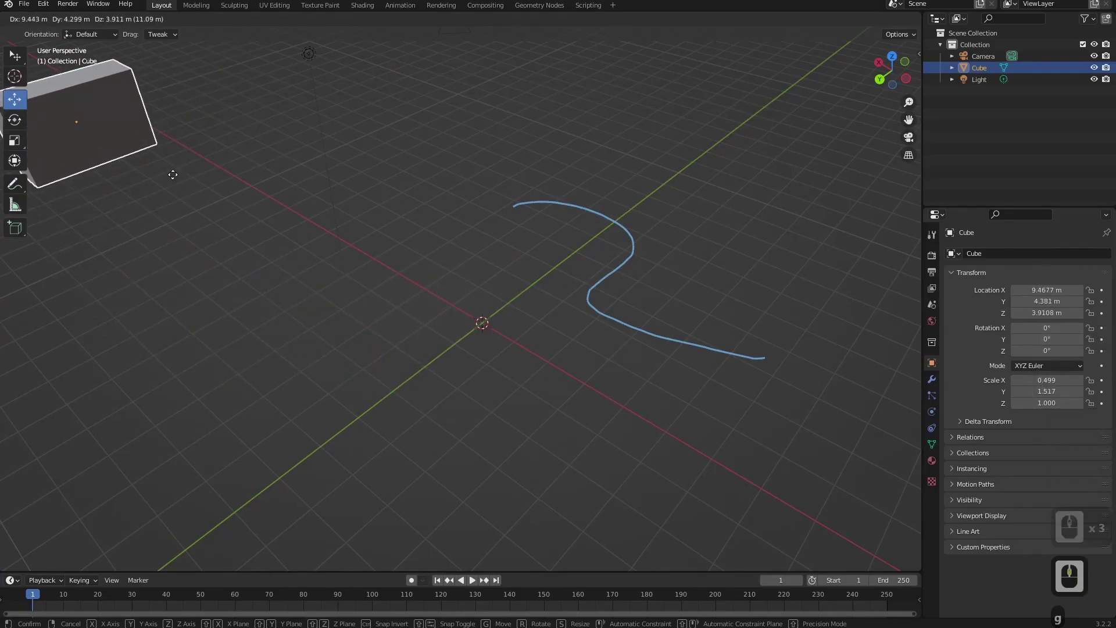
pyautogui.press('Escape')
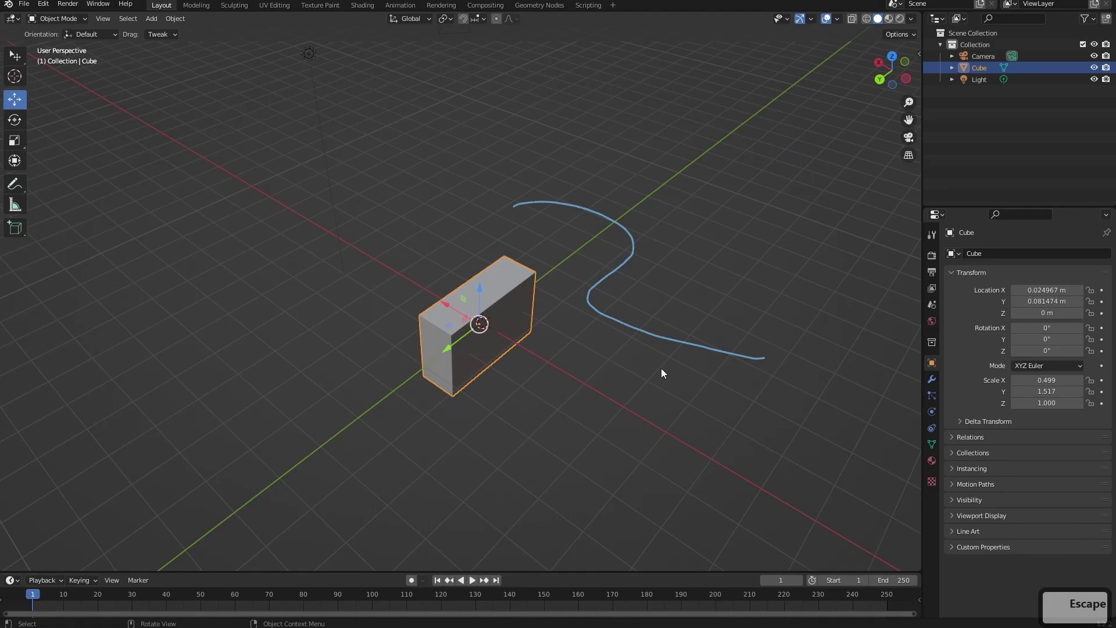
# Try scaling the block uniformly and along the X, Y and Z axes in turn, and cancel the scaling.
pyautogui.press('s')
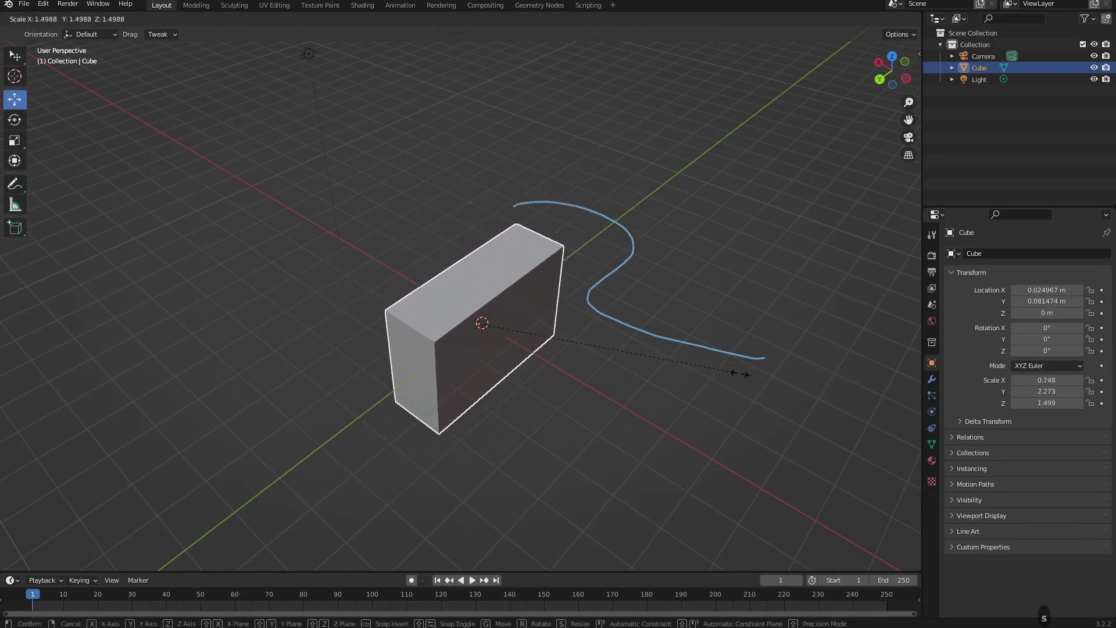
pyautogui.press('x')
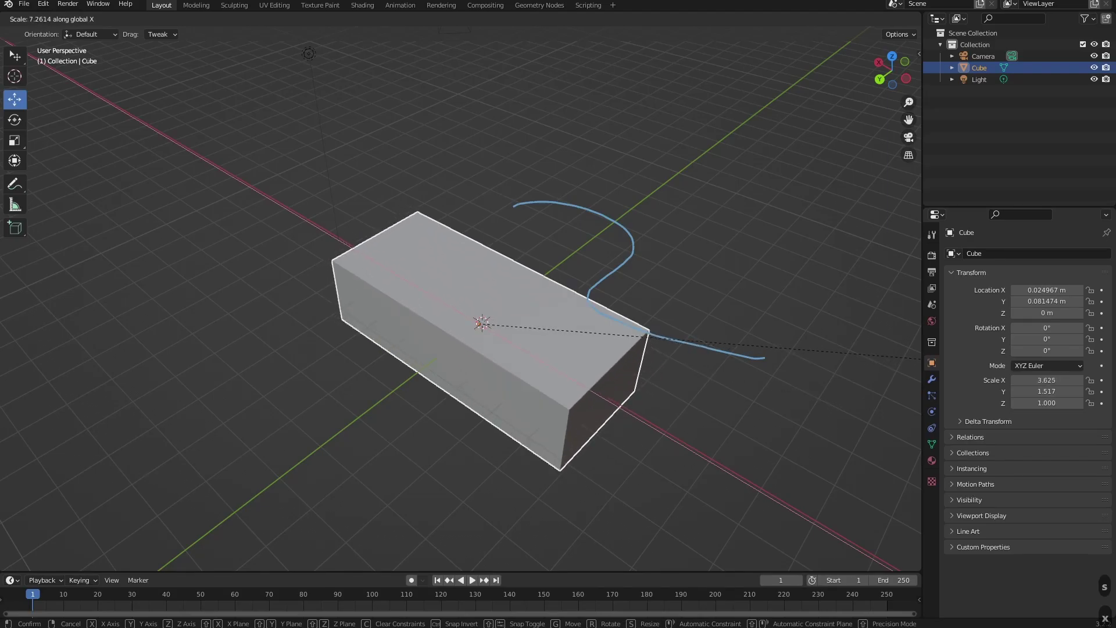
pyautogui.press('y')
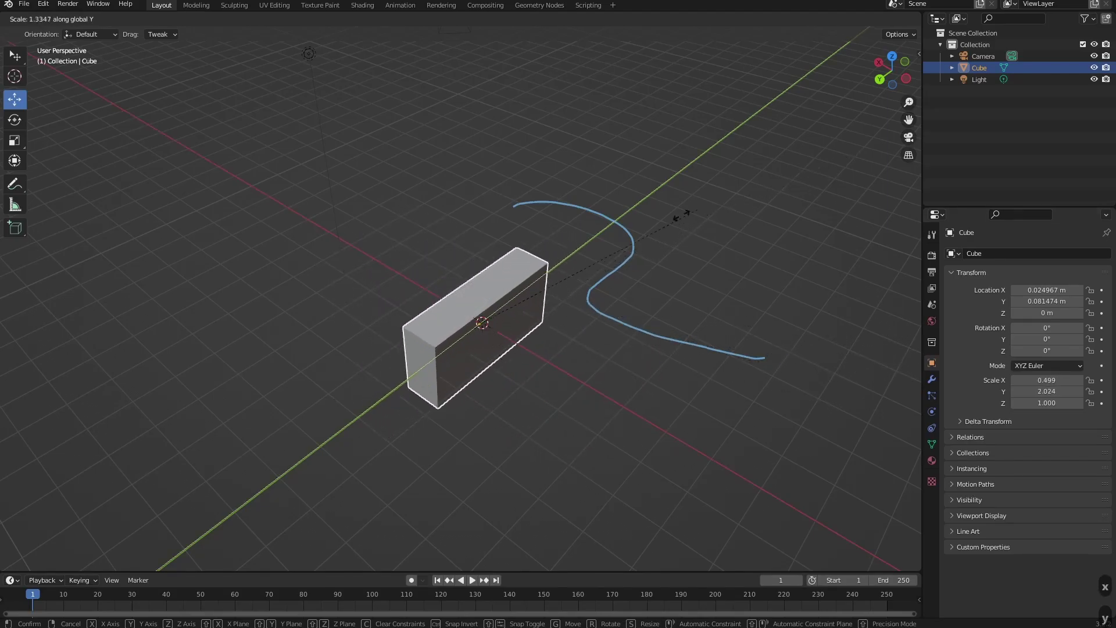
pyautogui.press('z')
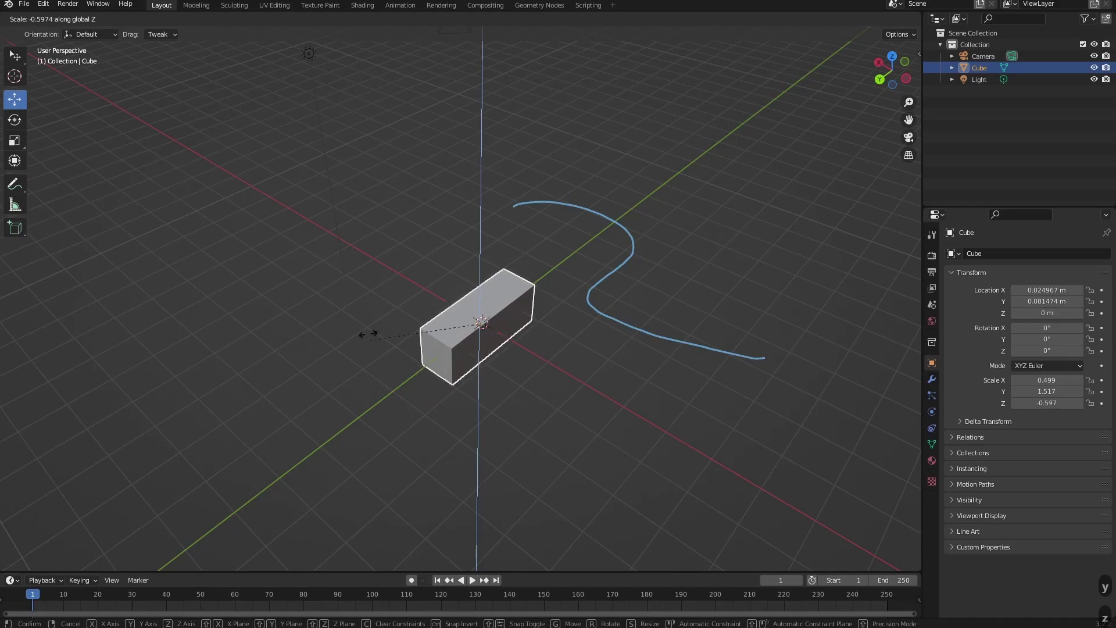
pyautogui.rightClick(643, 329)
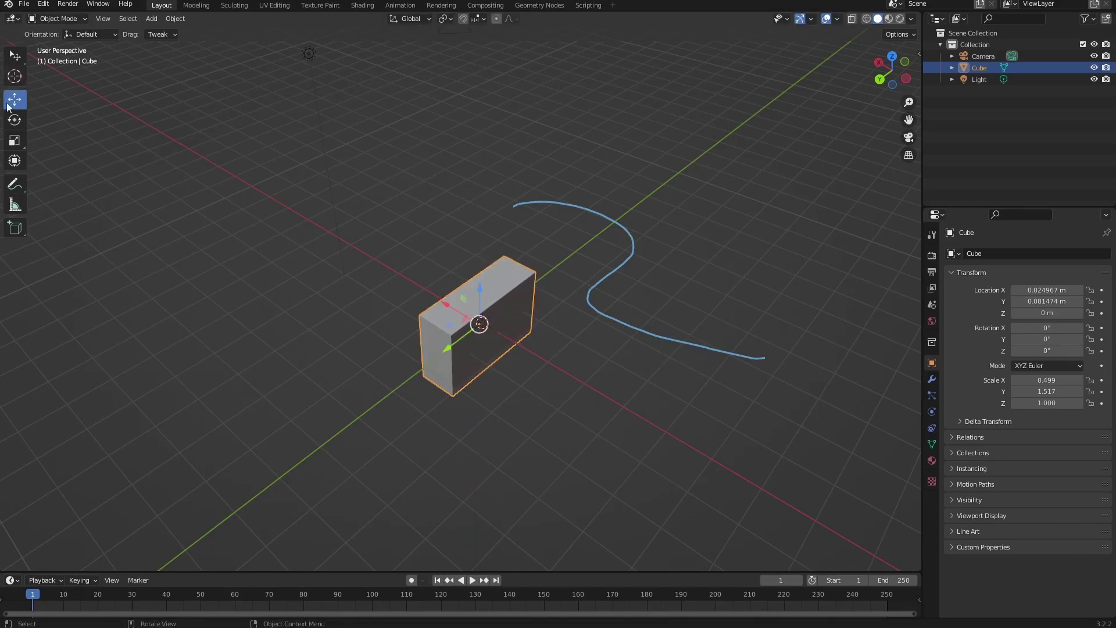
# Try scaling the block along the X axis only and with the X axis locked, alternating between both, and cancel the scaling.
pyautogui.moveTo(590, 400); pyautogui.dragTo(688, 372, button='middle')
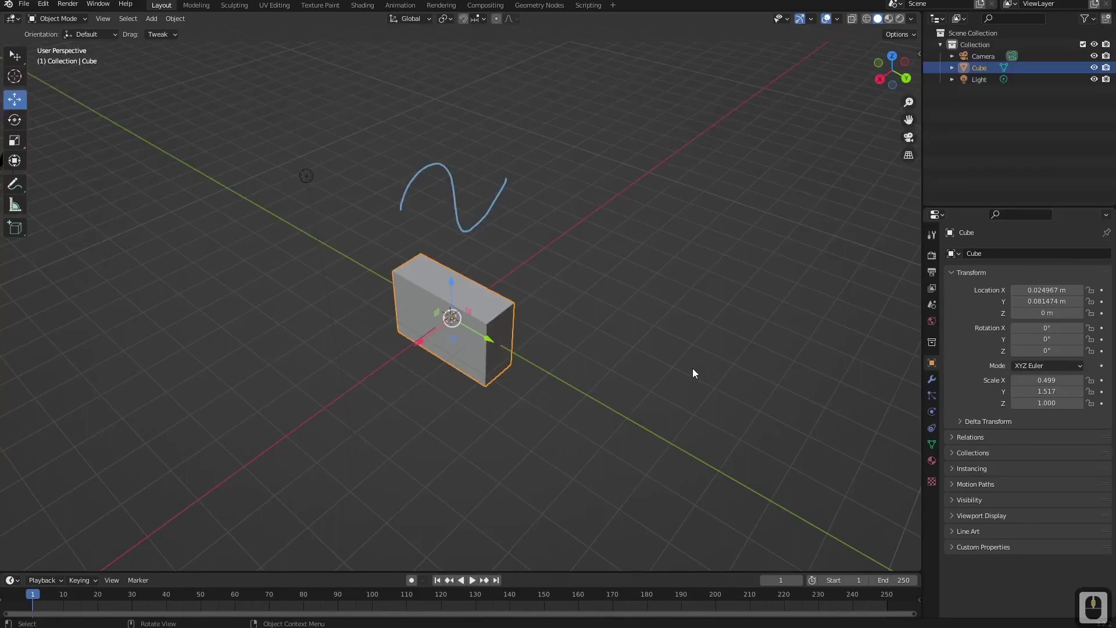
pyautogui.press('s')
pyautogui.press('x')
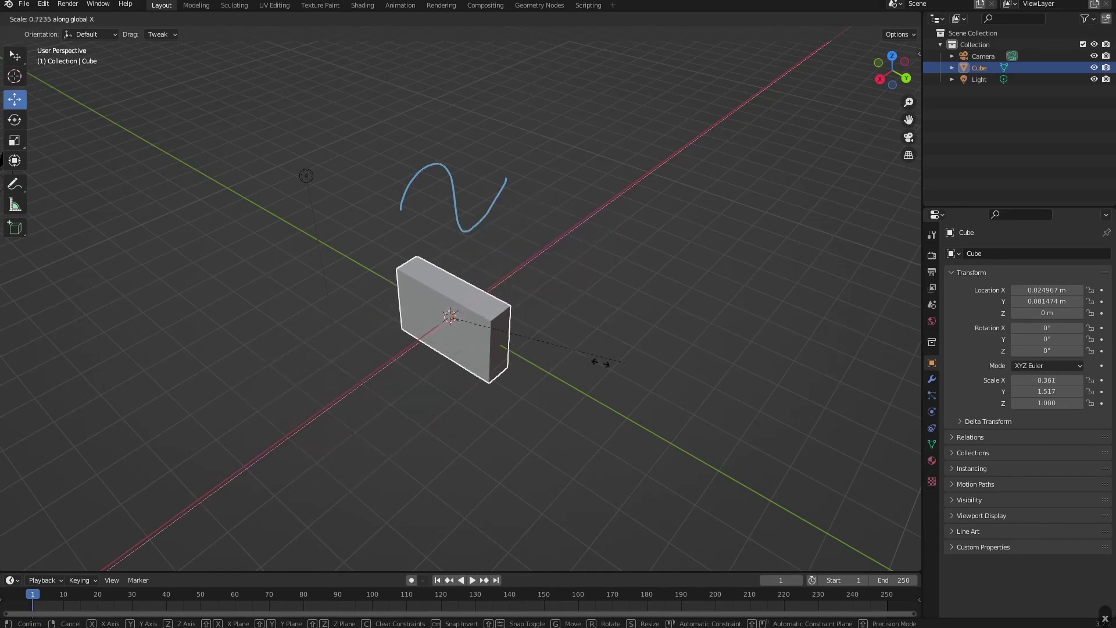
pyautogui.hotkey('shift', 'x')
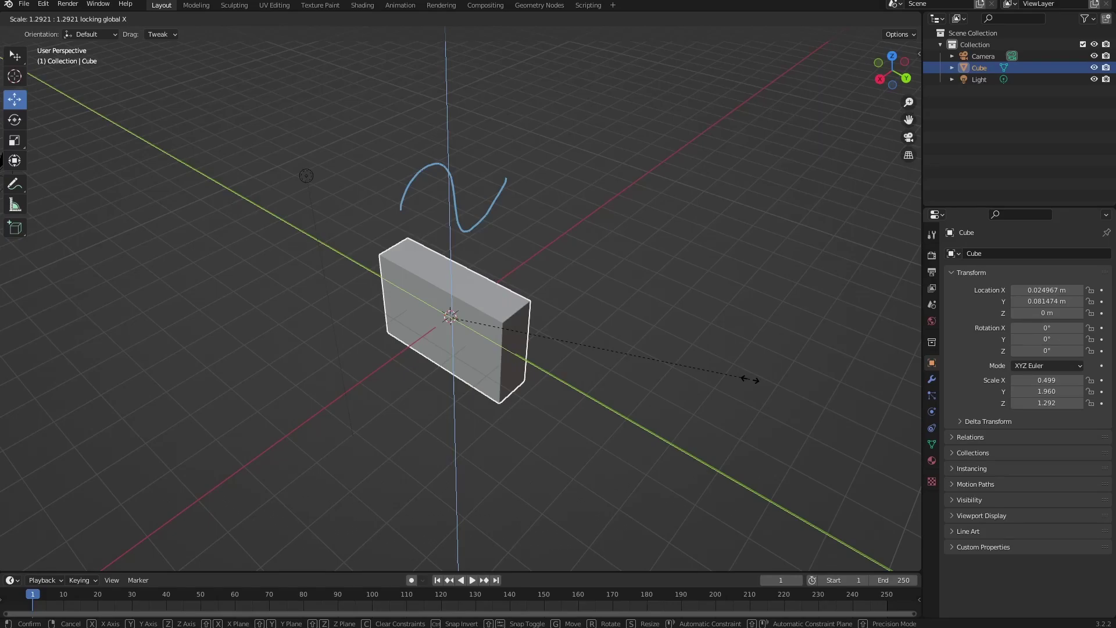
pyautogui.press('x')
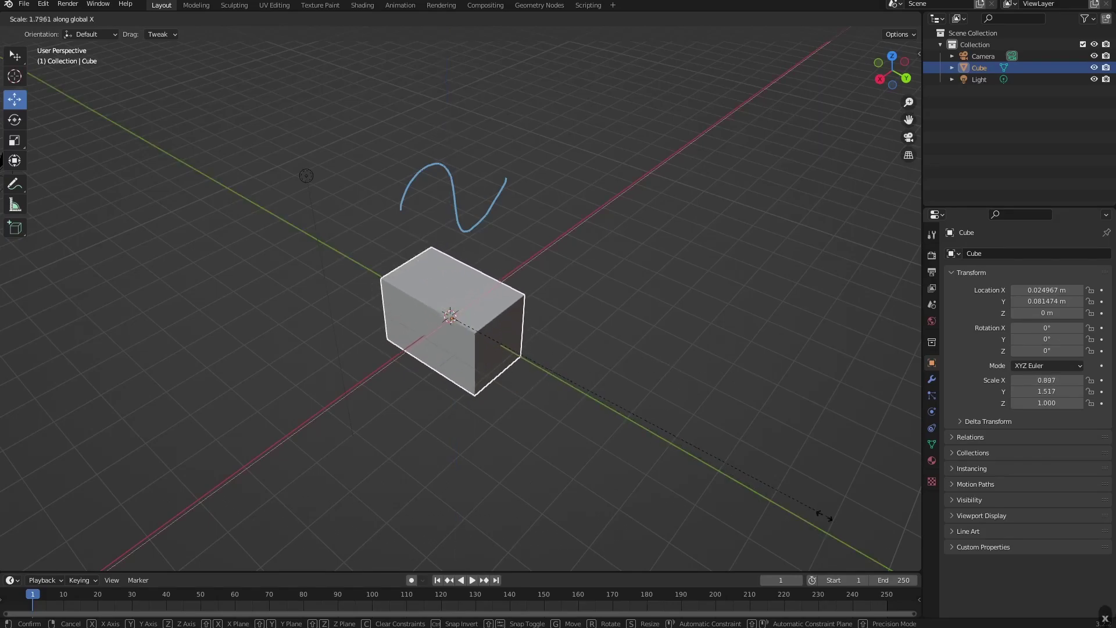
pyautogui.hotkey('shift', 'x')
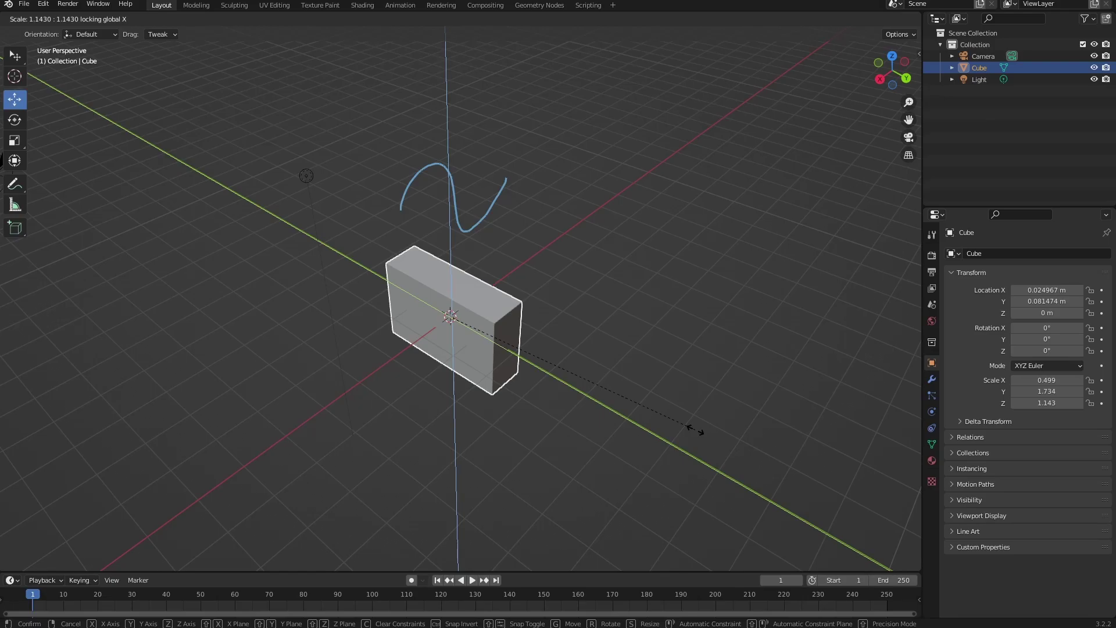
pyautogui.press('Escape')
# Try moving the block along the X and Y axes and with the Z axis locked, and cancel the move.
pyautogui.press('g')
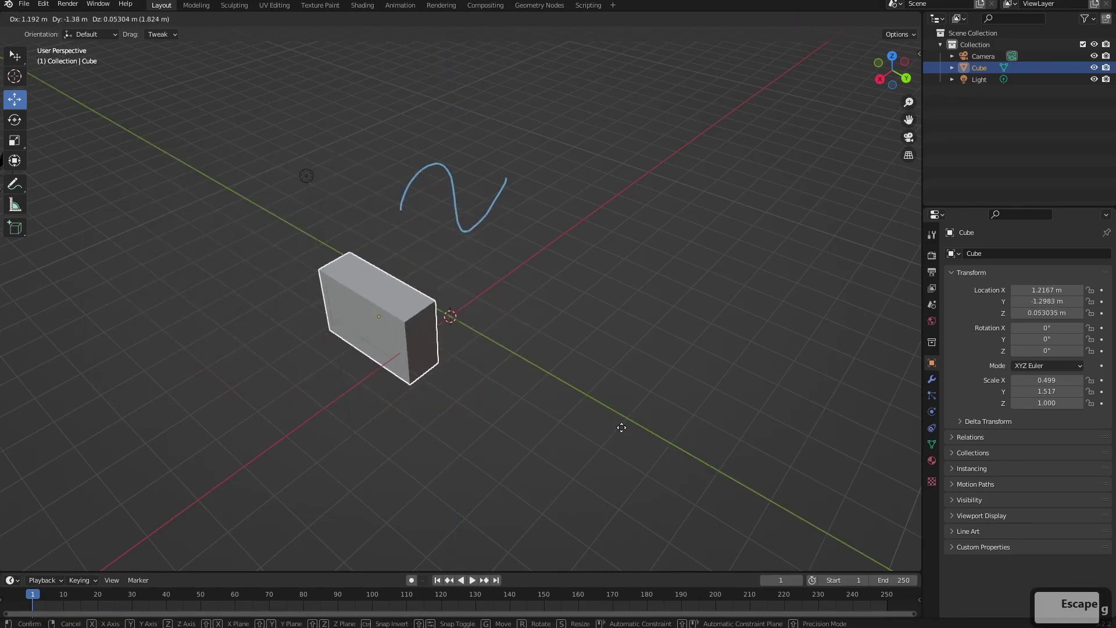
pyautogui.press('x')
pyautogui.press('y')
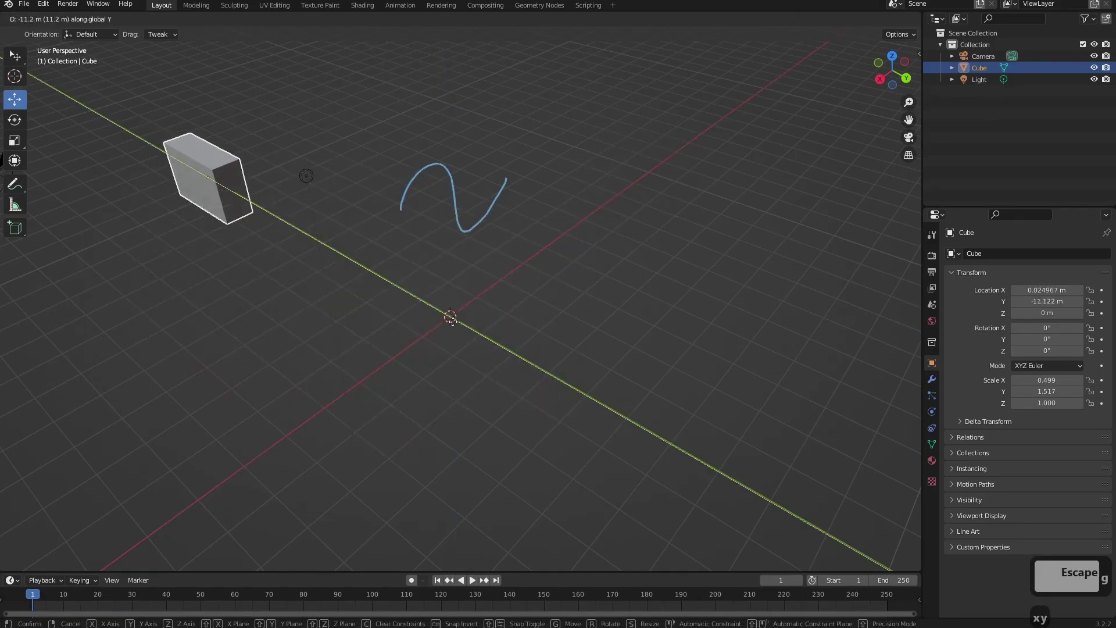
pyautogui.hotkey('shift', 'z')
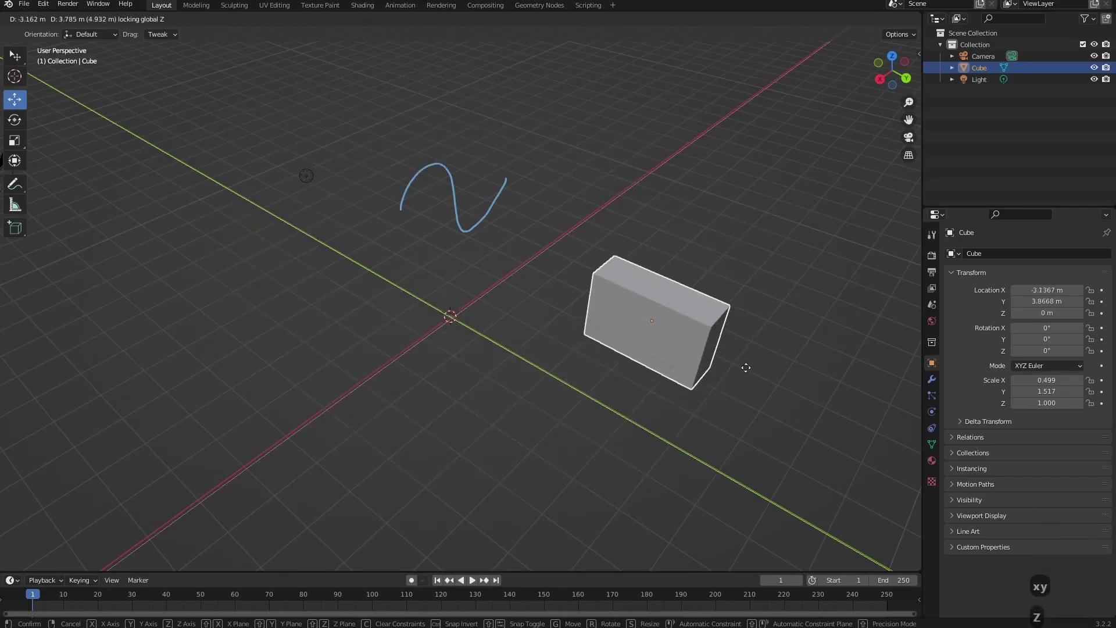
pyautogui.press('Escape')
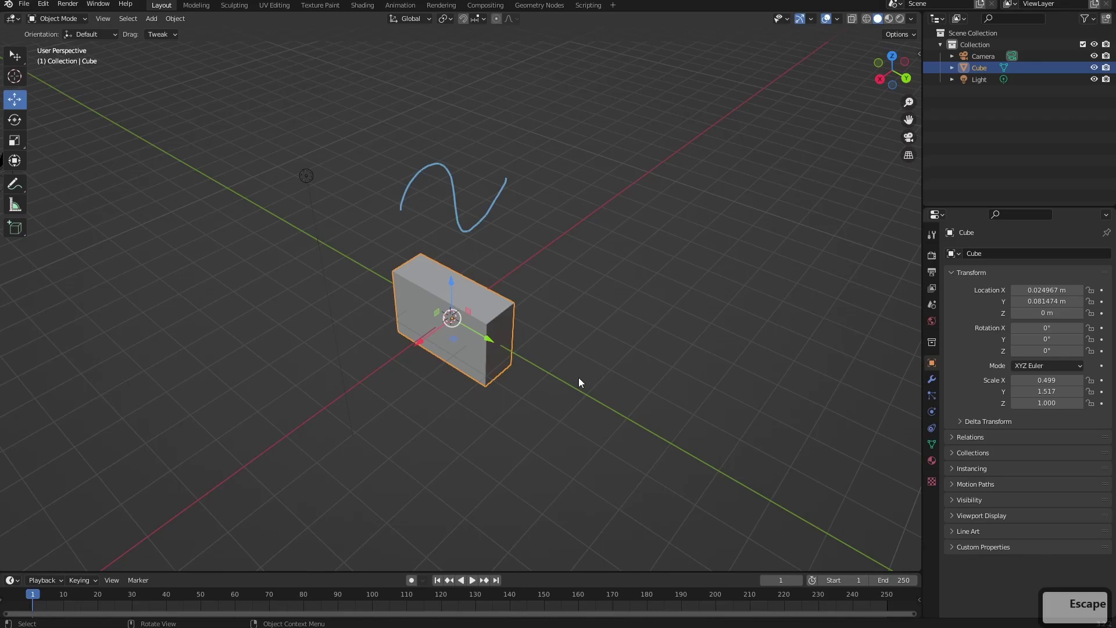
# Try rotating the block freely, around X, Y and Z, and with the Z, X and Y axes locked in turn, and cancel the rotation.
pyautogui.moveTo(609, 374); pyautogui.dragTo(633, 273, button='middle')
pyautogui.press('r')
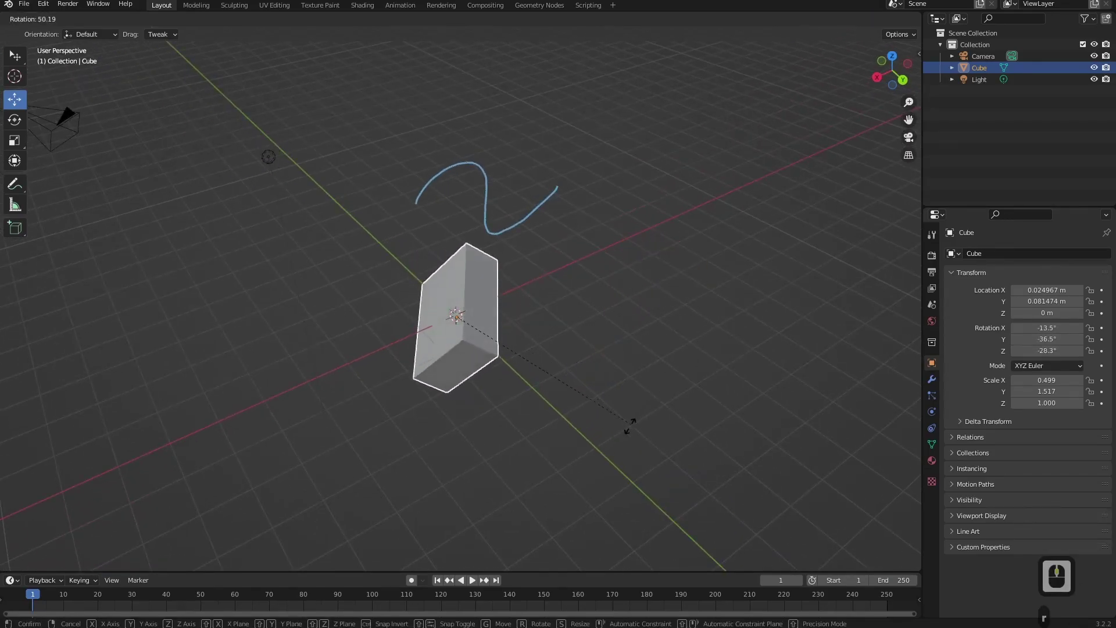
pyautogui.press('x')
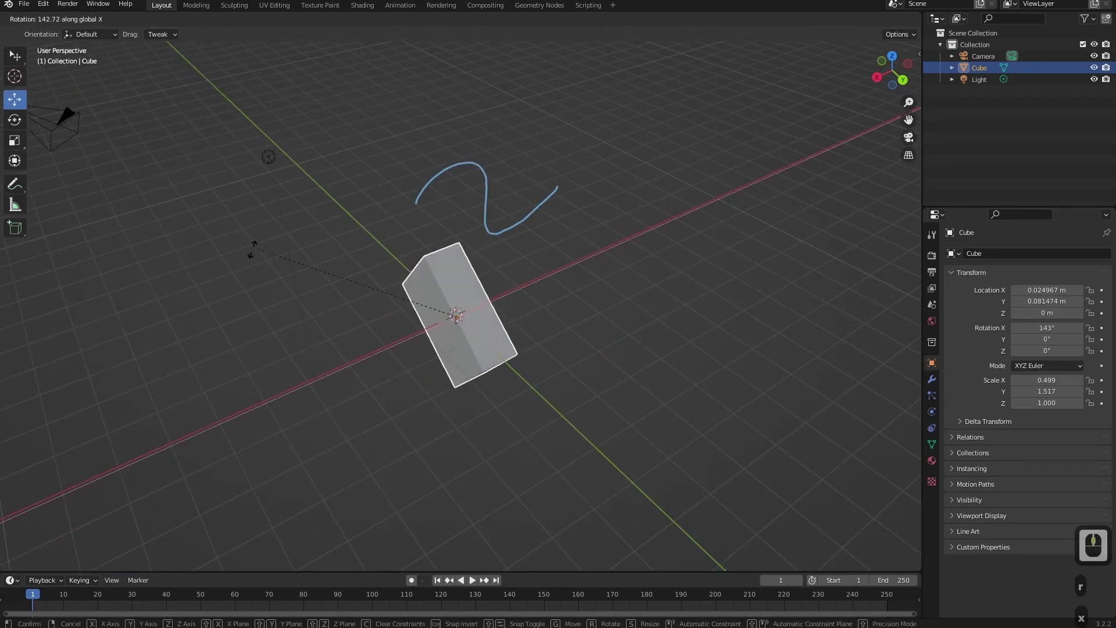
pyautogui.press('y')
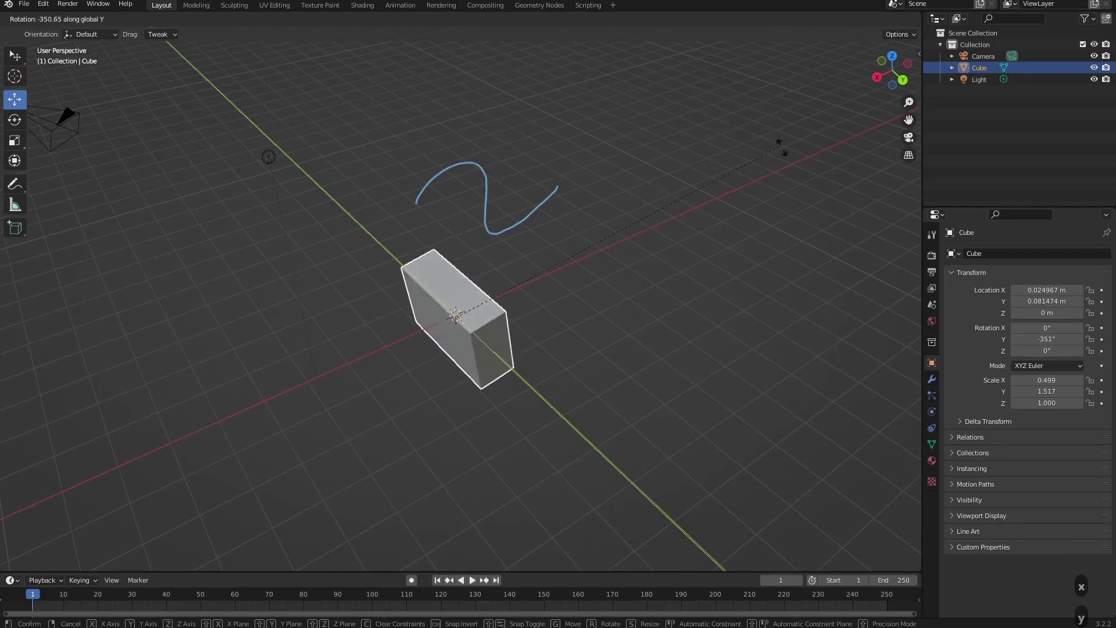
pyautogui.press('z')
pyautogui.hotkey('shift', 'z')
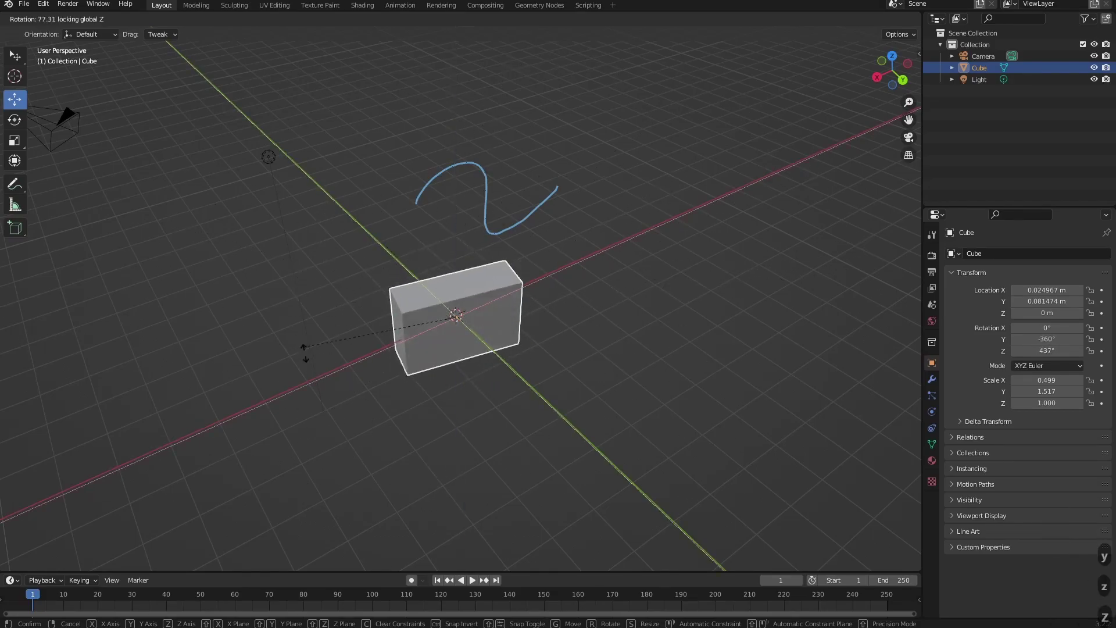
pyautogui.hotkey('shift', 'x')
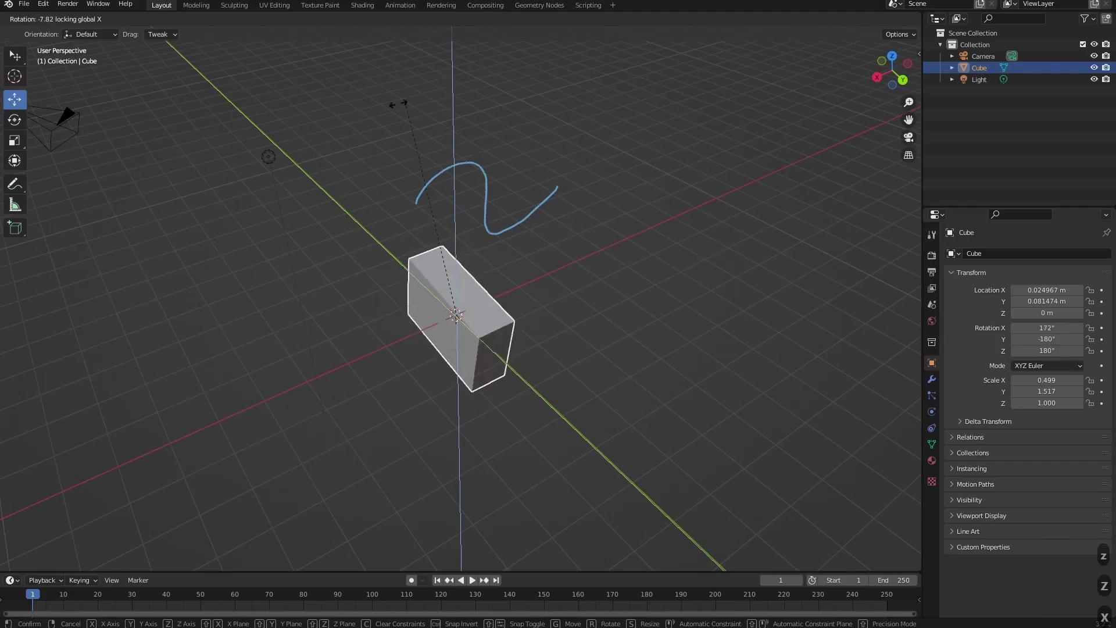
pyautogui.hotkey('shift', 'y')
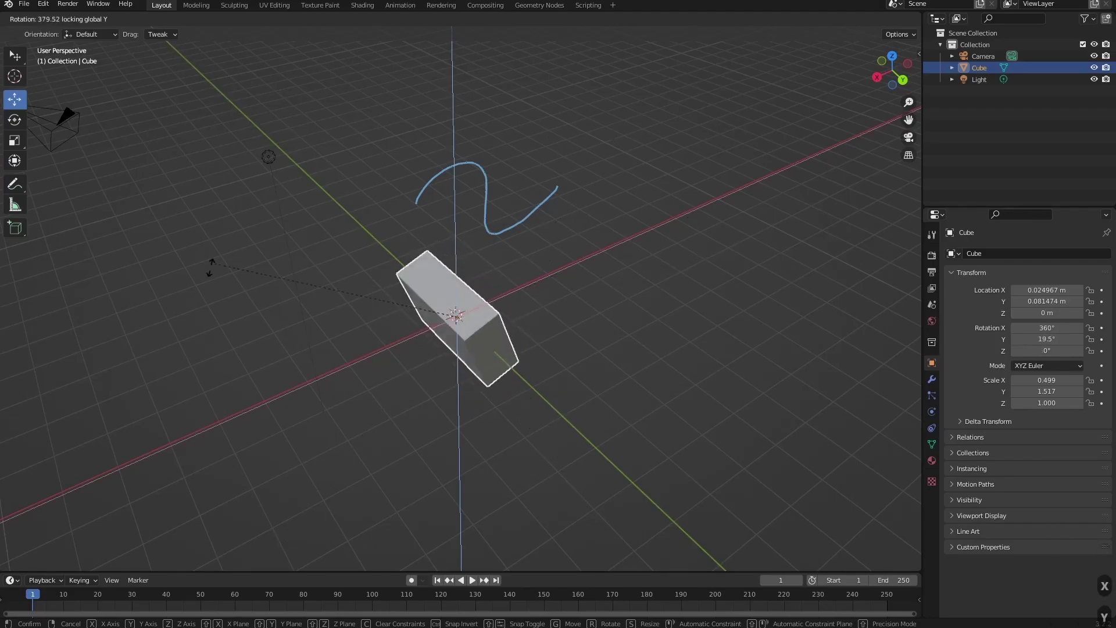
pyautogui.press('Escape')
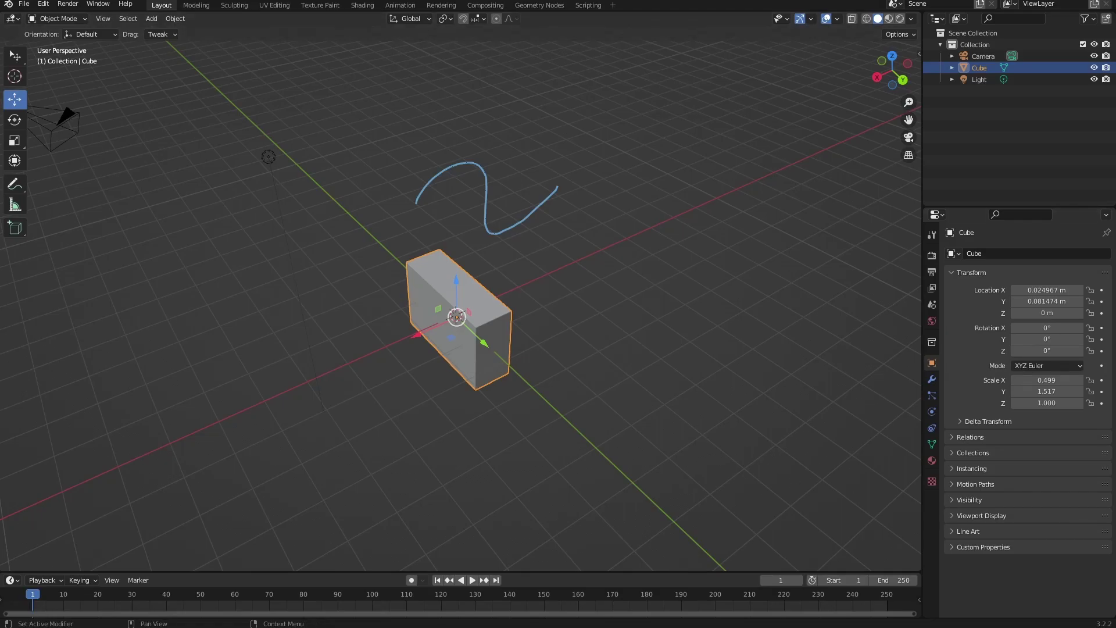
# Examine the available interaction modes, the view and object commands, and the transform orientation options in the viewport header.
pyautogui.scroll(-5, 1027, 407)
pyautogui.click(70, 19)
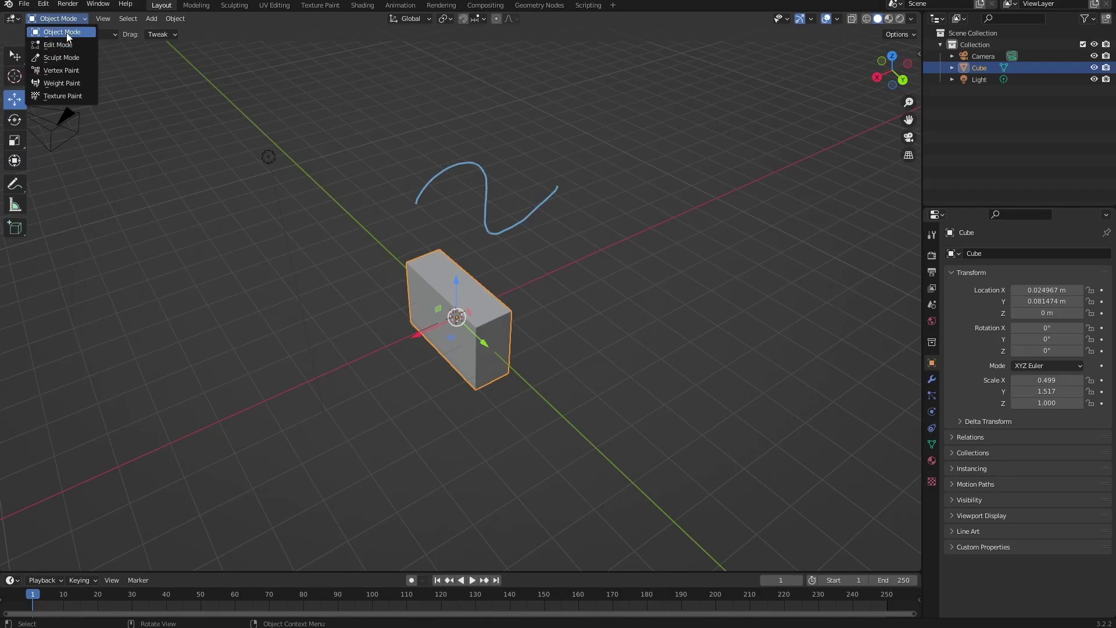
pyautogui.click(104, 19)
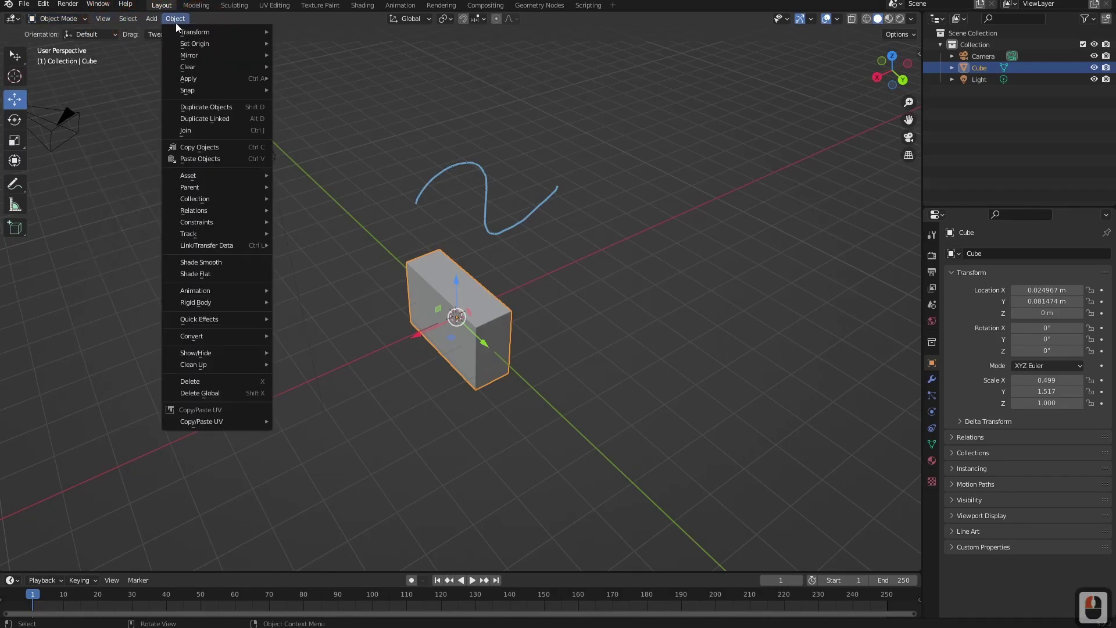
pyautogui.moveTo(91, 19)
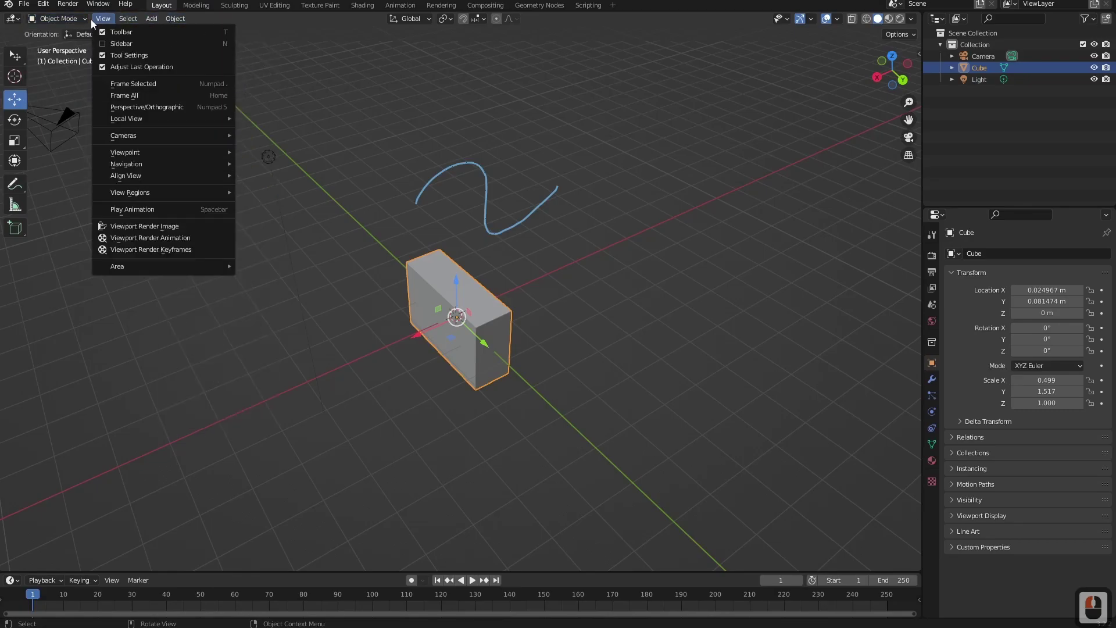
pyautogui.click(184, 23)
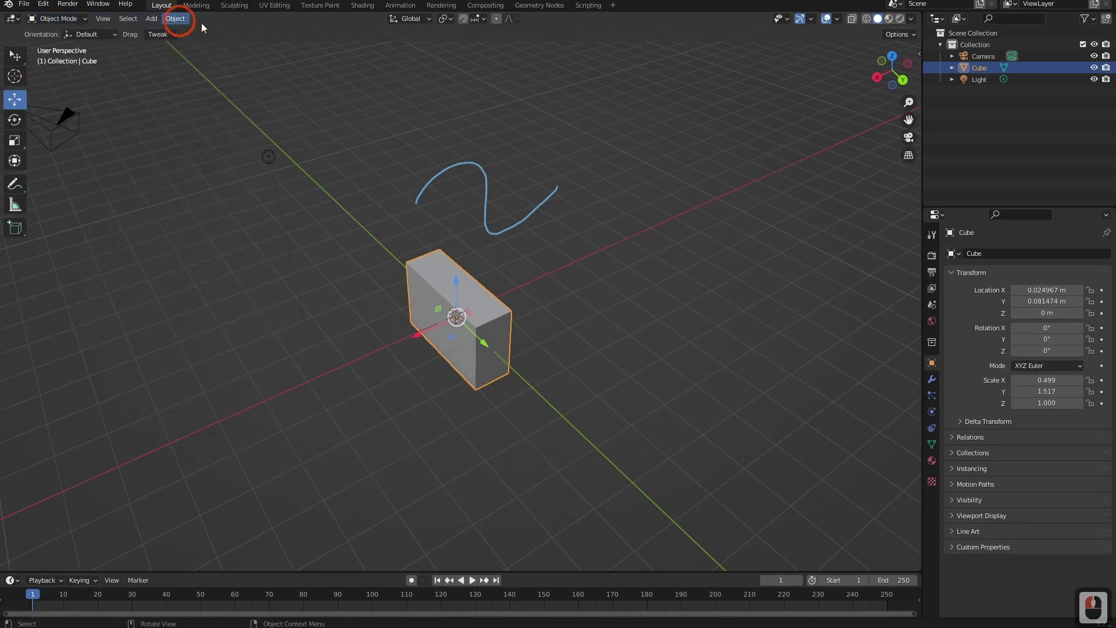
pyautogui.click(414, 21)
pyautogui.moveTo(510, 20)
pyautogui.moveTo(415, 22)
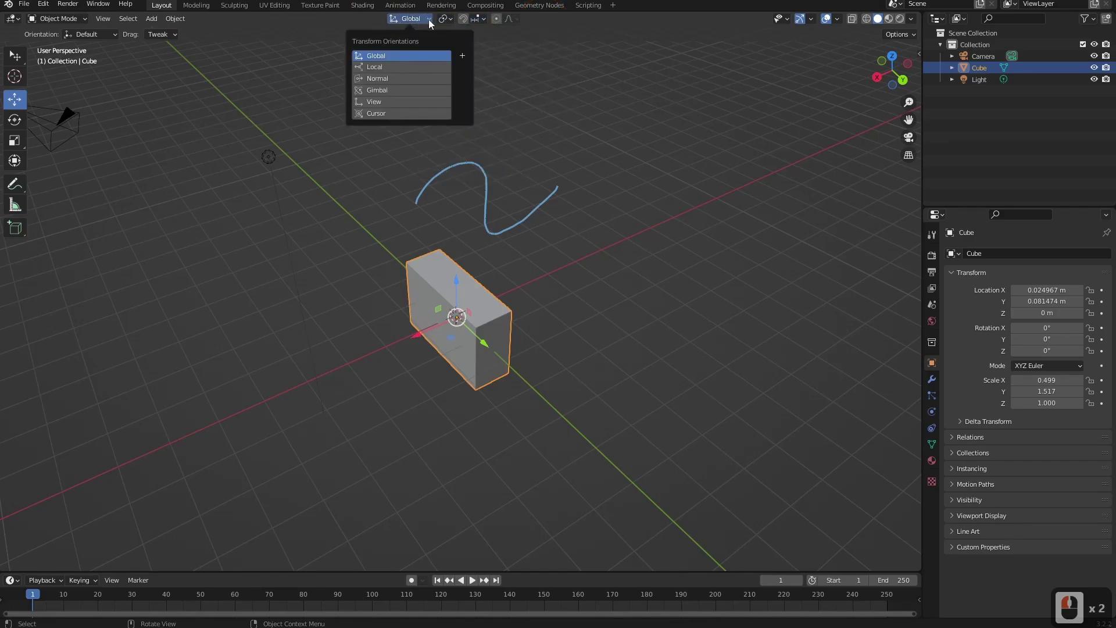
pyautogui.click(550, 23)
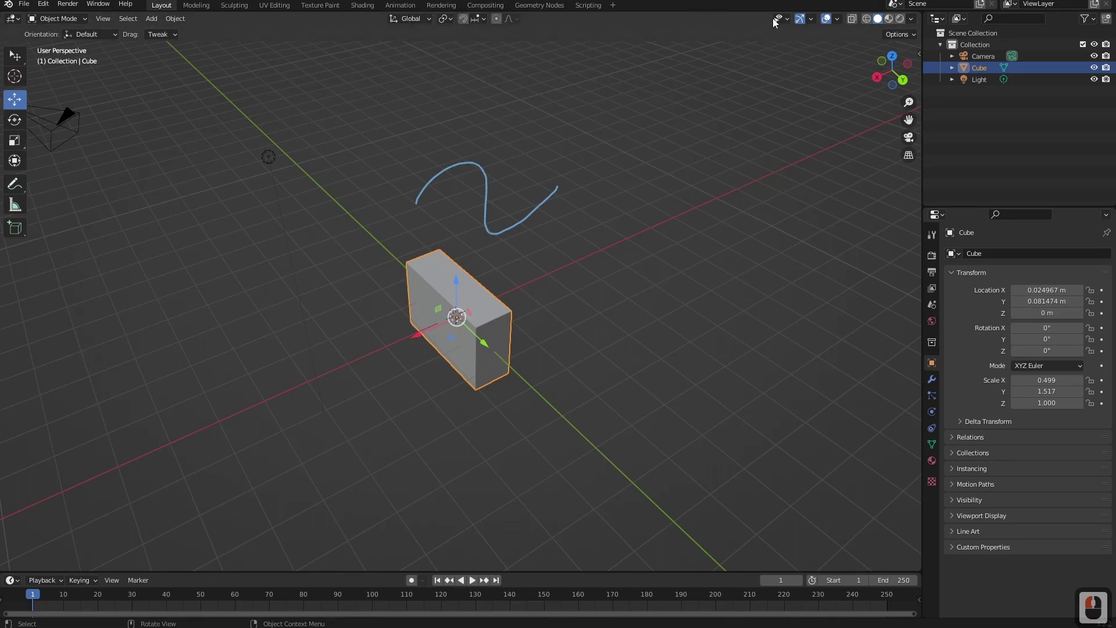
# Hide and show all viewport gizmos several times, leaving them shown.
pyautogui.click(835, 20)
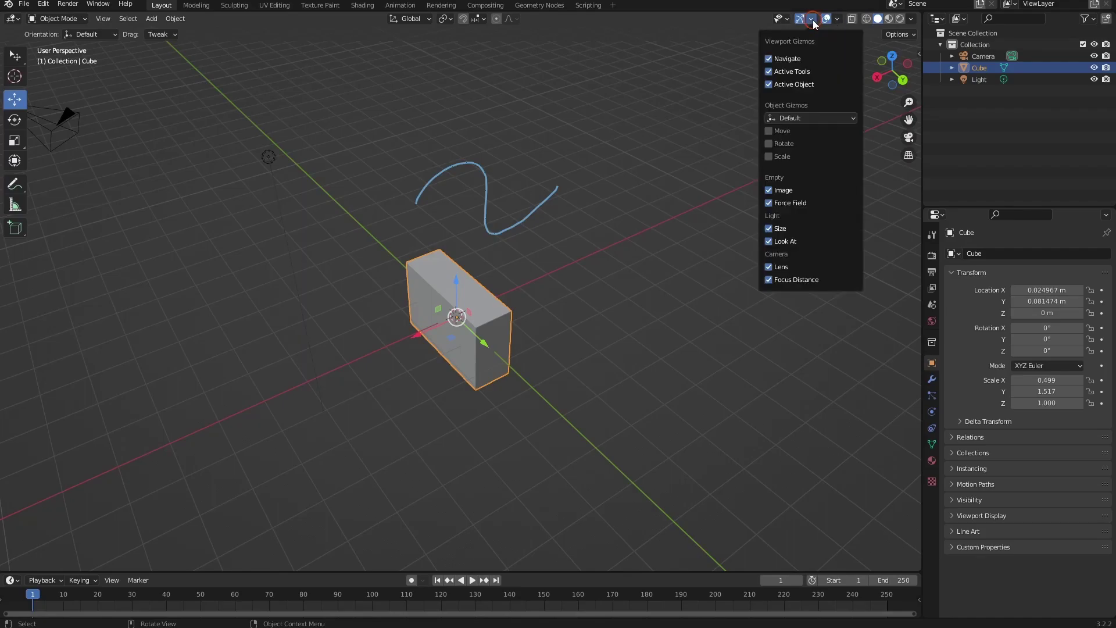
pyautogui.click(799, 21)
pyautogui.click(799, 21)
pyautogui.click(800, 21)
pyautogui.click(799, 21)
pyautogui.click(800, 21)
pyautogui.click(799, 21)
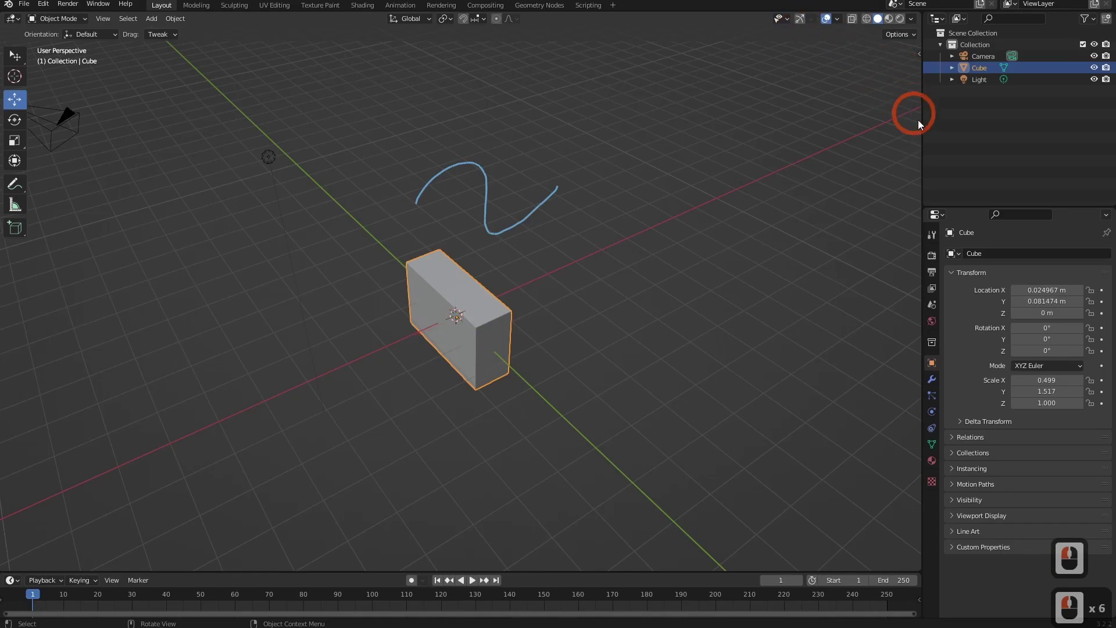
pyautogui.click(799, 19)
# Switch the Navigate, Active Tools, Active Object and Empty Image gizmos off and back on in turn.
pyautogui.click(810, 19)
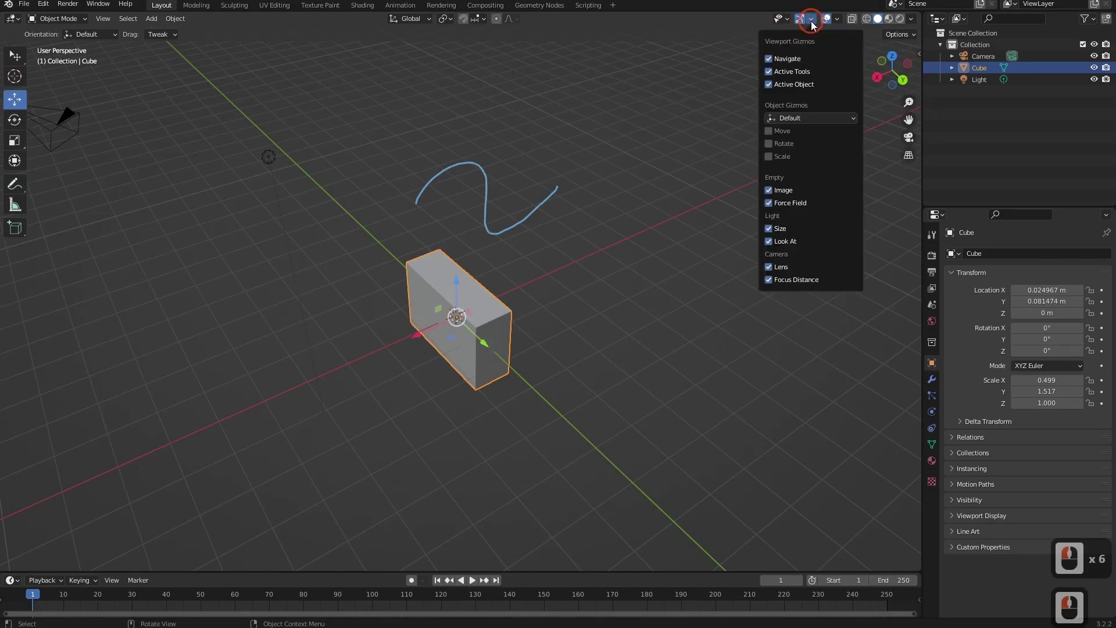
pyautogui.click(765, 58)
pyautogui.click(766, 57)
pyautogui.click(768, 59)
pyautogui.click(769, 58)
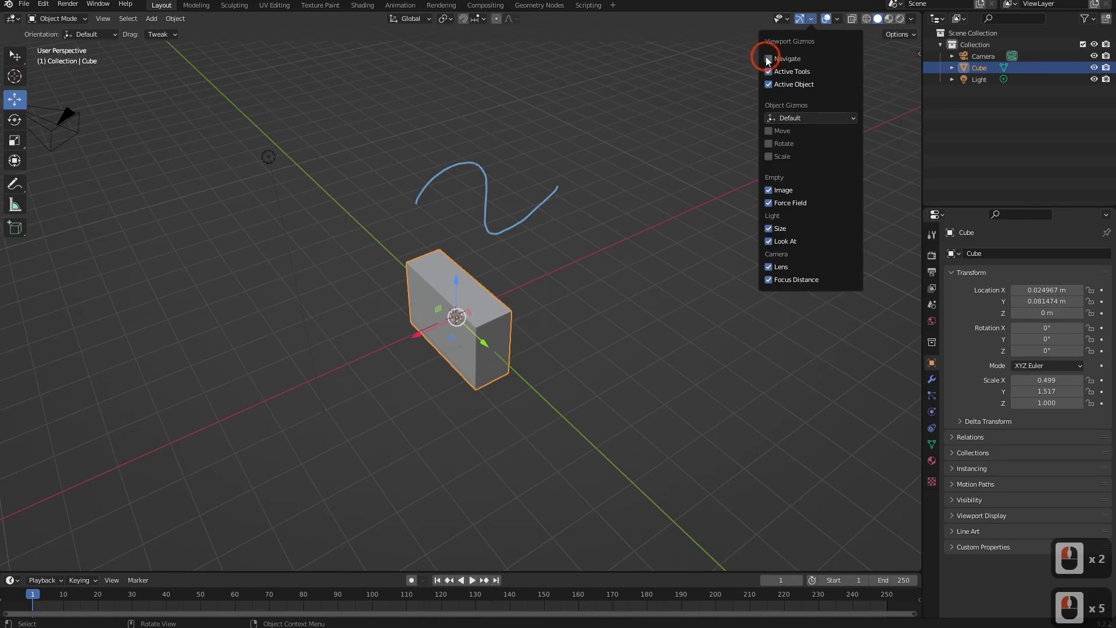
pyautogui.click(769, 59)
pyautogui.click(768, 71)
pyautogui.click(768, 72)
pyautogui.click(768, 72)
pyautogui.click(769, 73)
pyautogui.click(769, 85)
pyautogui.click(769, 85)
pyautogui.click(766, 187)
pyautogui.click(766, 186)
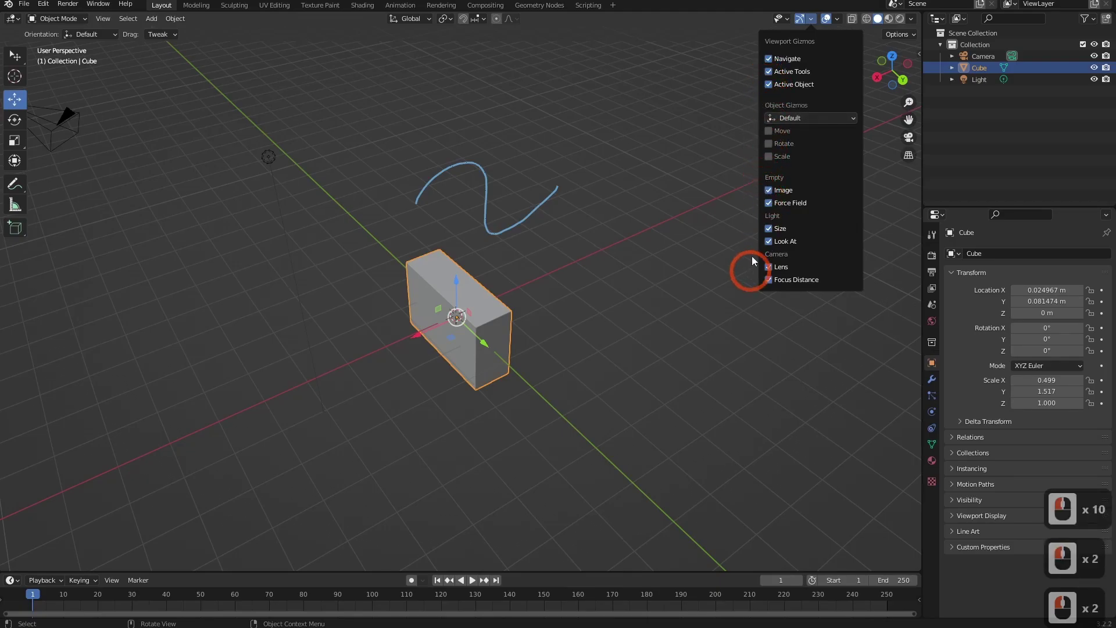
# Hide and show all viewport overlays a few times, leaving them shown.
pyautogui.moveTo(823, 20)
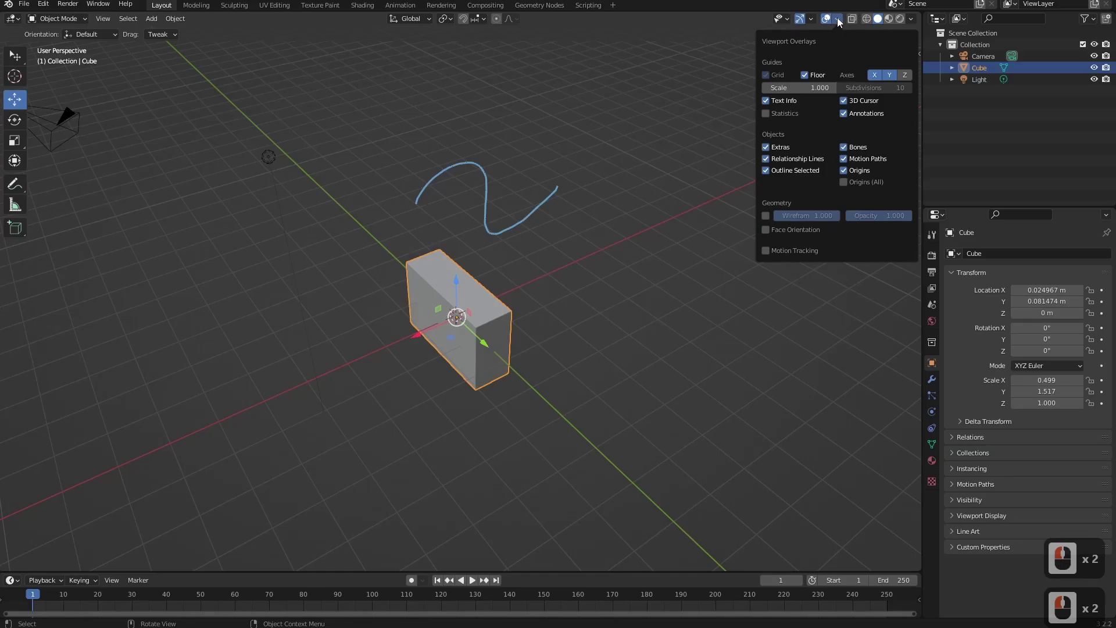
pyautogui.click(824, 20)
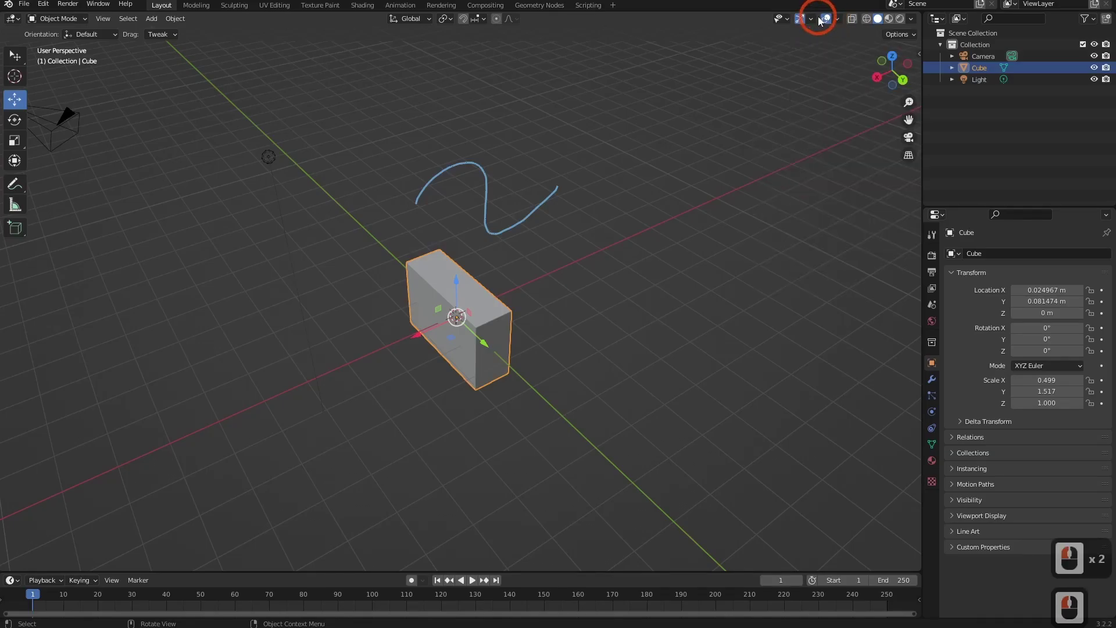
pyautogui.click(825, 22)
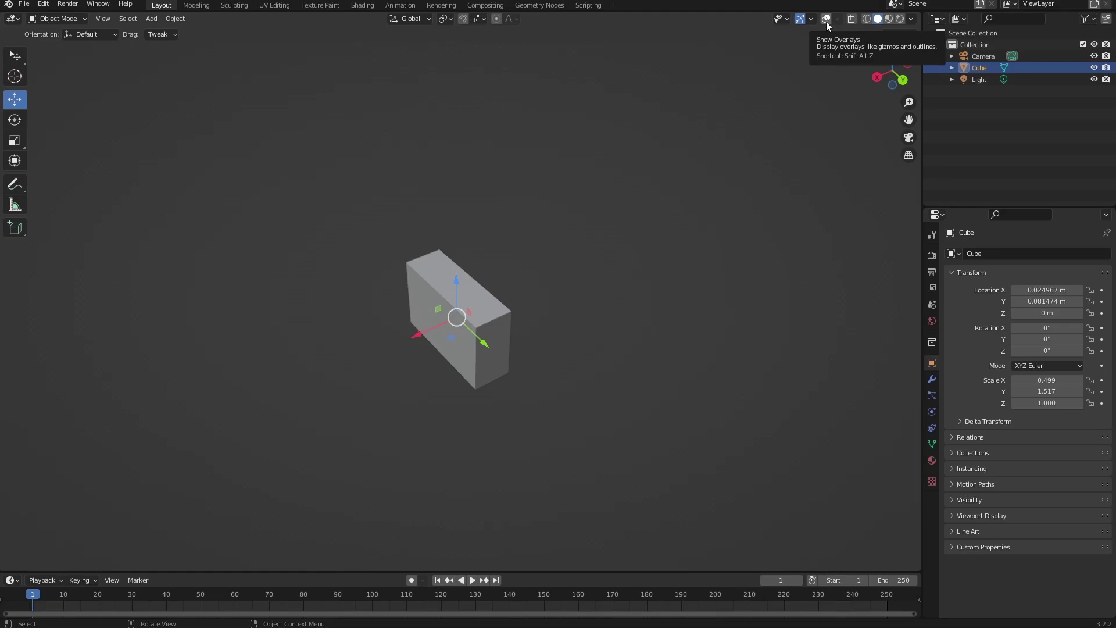
pyautogui.click(826, 19)
pyautogui.click(826, 19)
pyautogui.click(826, 19)
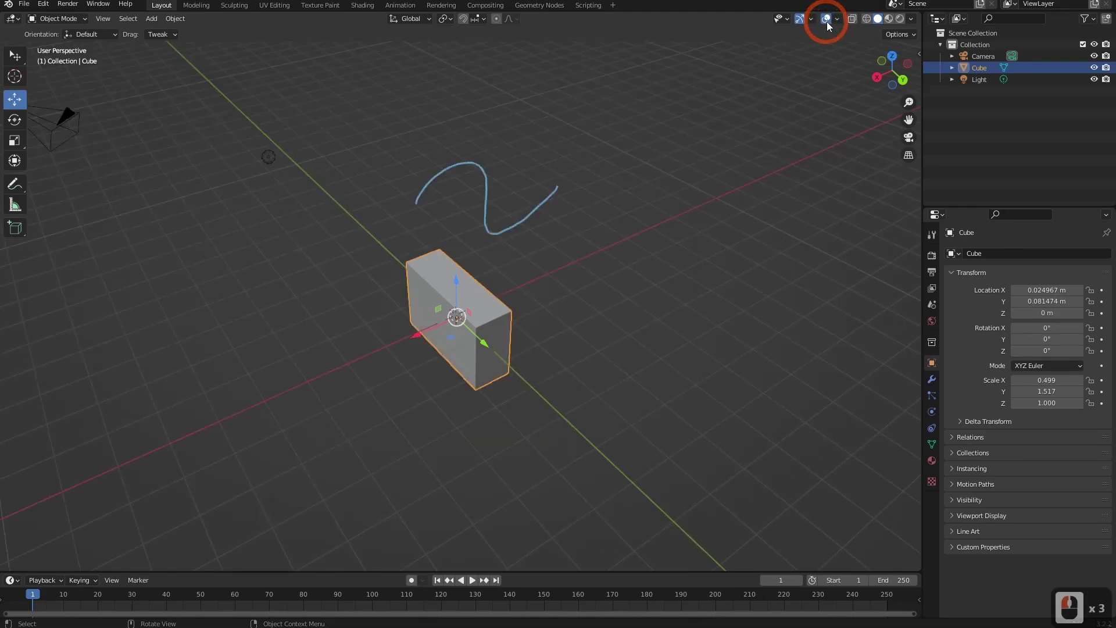
# Switch the 3D Cursor, Text Info and Floor overlays off and back on in turn, and toggle X-ray on and off.
pyautogui.click(836, 19)
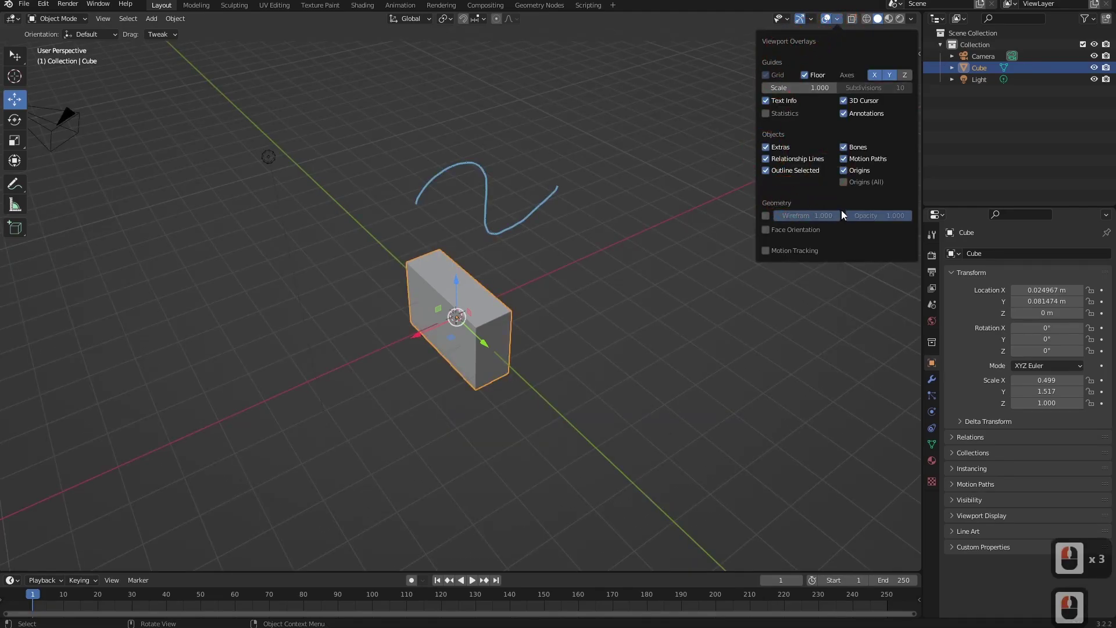
pyautogui.click(843, 101)
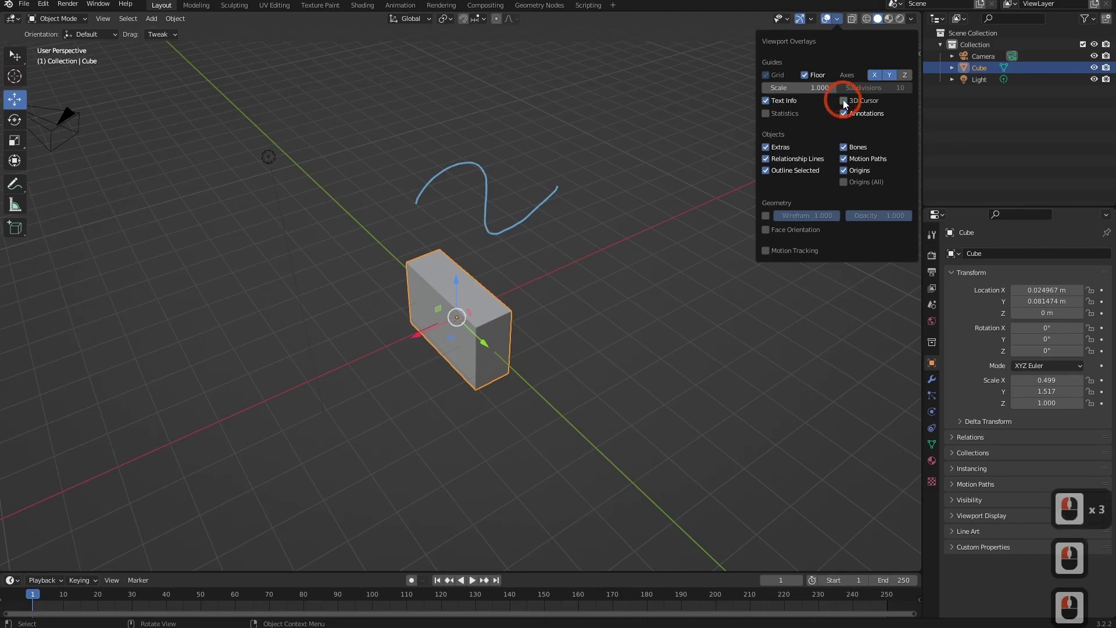
pyautogui.click(843, 101)
pyautogui.click(783, 100)
pyautogui.click(784, 100)
pyautogui.click(783, 99)
pyautogui.click(783, 100)
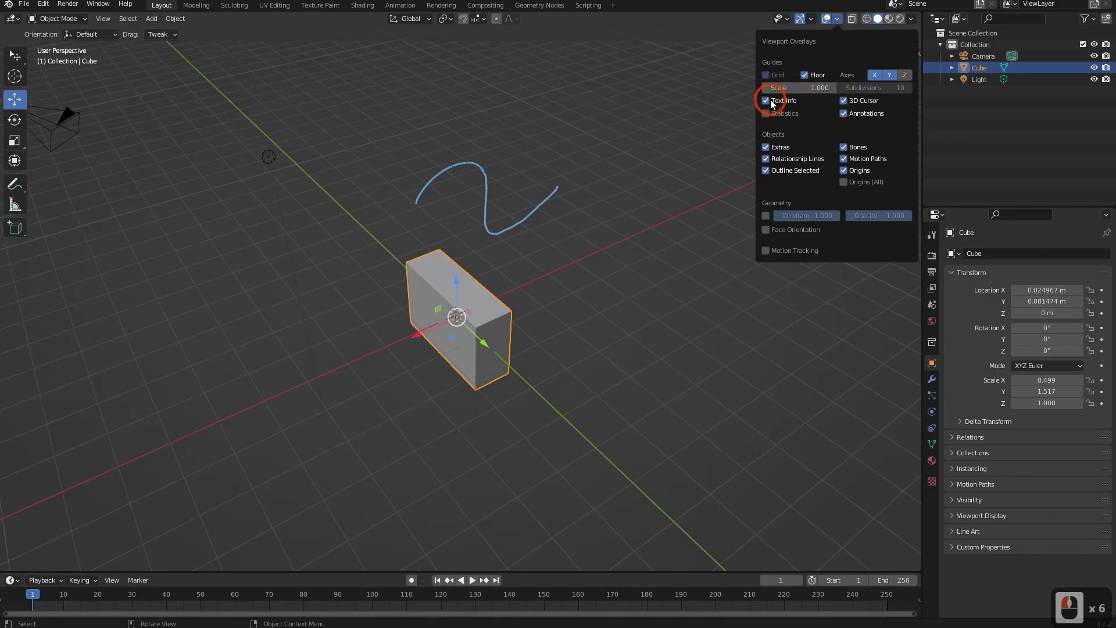
pyautogui.click(818, 76)
pyautogui.click(818, 76)
pyautogui.click(852, 19)
pyautogui.click(852, 20)
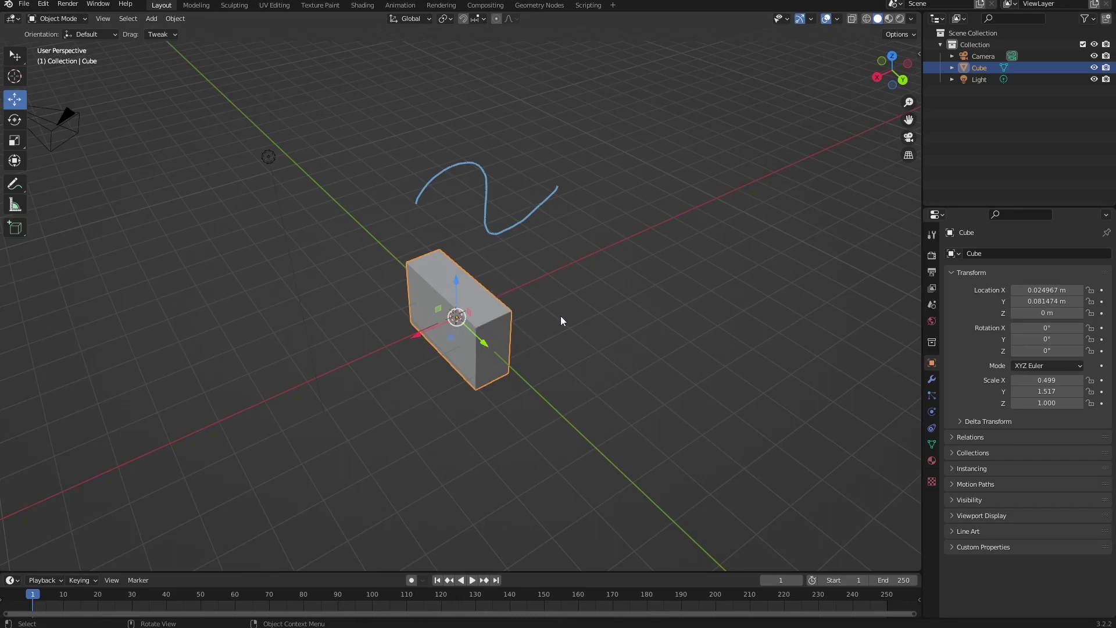
# Duplicate the stretched cube and move the copy inside the original, at about X -0.07, Y -1.11, Z -0.60 m.
pyautogui.hotkey('shift', 'd')
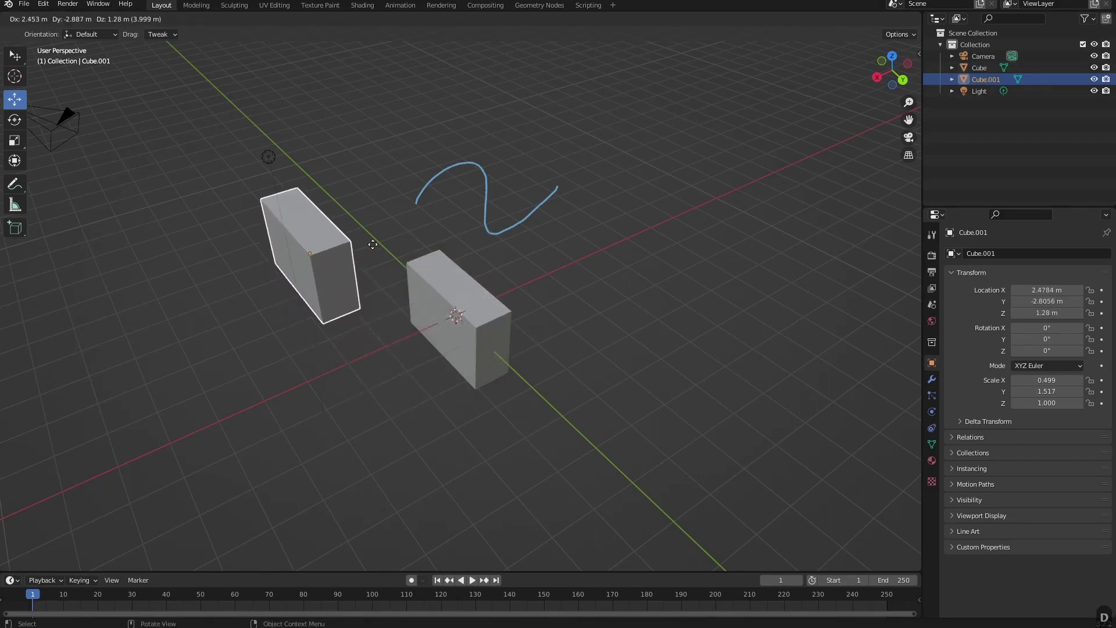
pyautogui.click(506, 305)
pyautogui.moveTo(507, 304); pyautogui.dragTo(584, 289, button='middle')
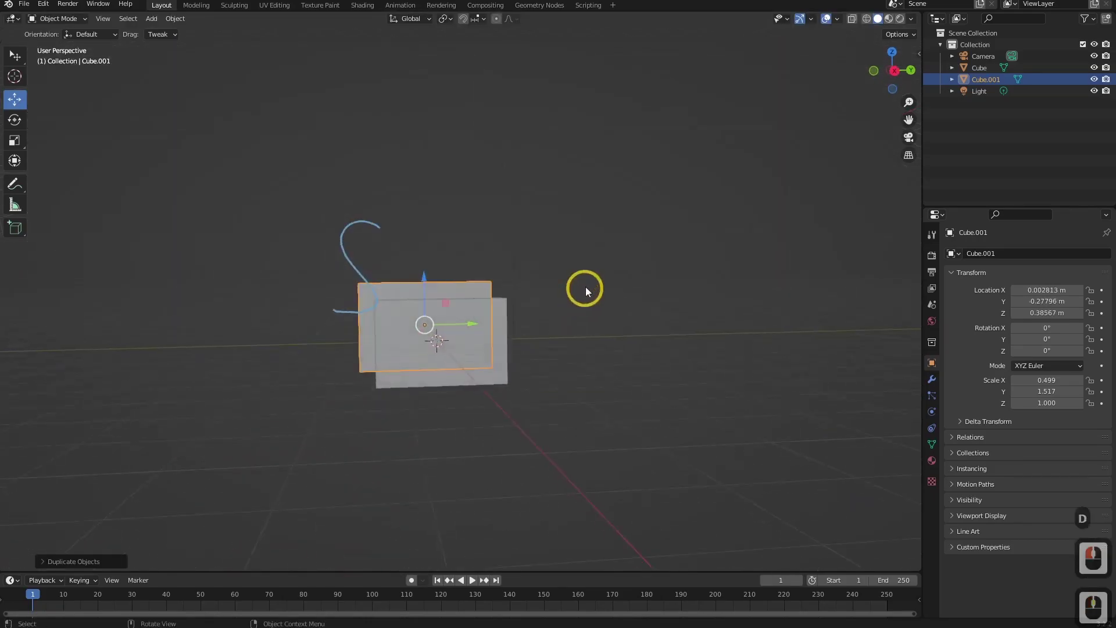
pyautogui.press('g')
pyautogui.click(544, 339)
pyautogui.moveTo(542, 339); pyautogui.dragTo(426, 383, button='middle')
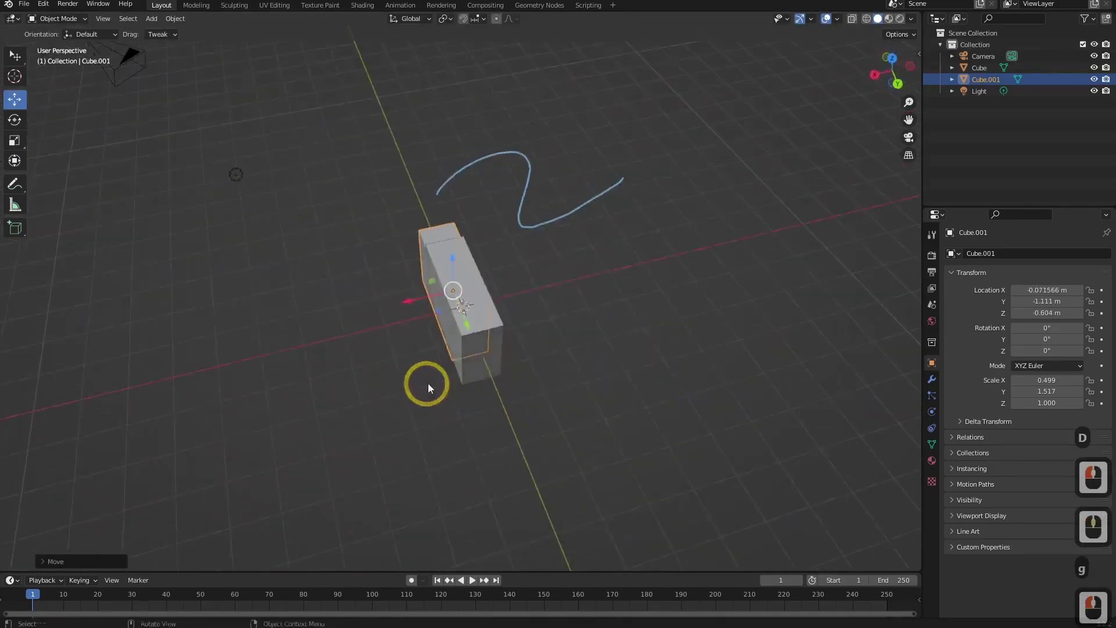
# Scale the duplicate uniformly to about 0.48 of its size and select the light so both boxes are deselected.
pyautogui.press('s')
pyautogui.click(487, 313)
pyautogui.moveTo(526, 345); pyautogui.dragTo(503, 344, button='middle')
pyautogui.click(495, 375)
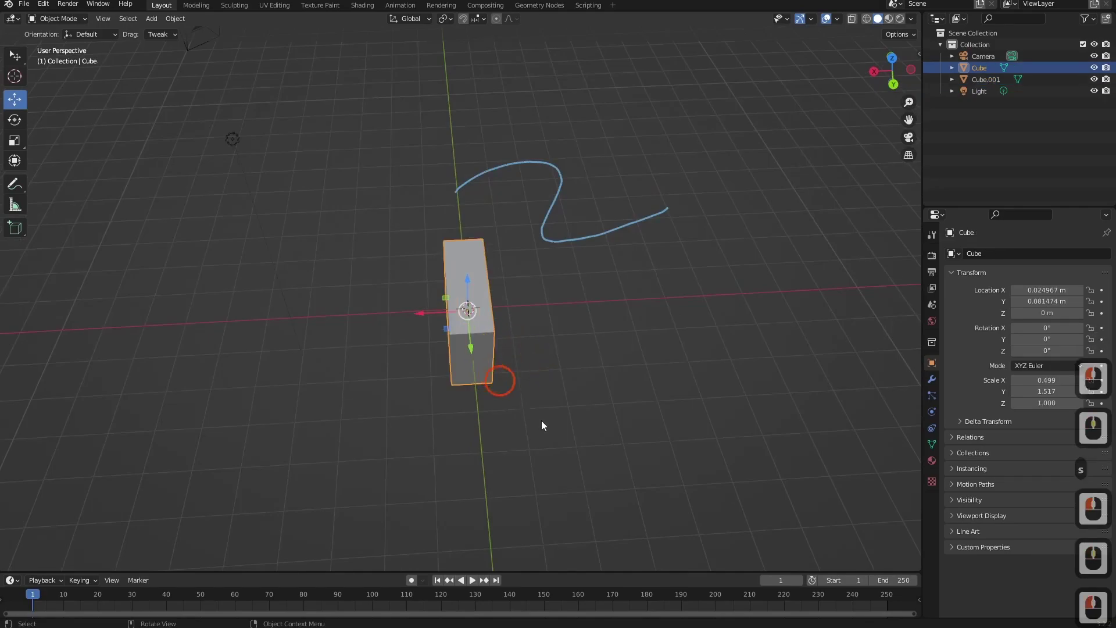
pyautogui.click(225, 137)
pyautogui.moveTo(468, 431); pyautogui.dragTo(480, 405, button='middle')
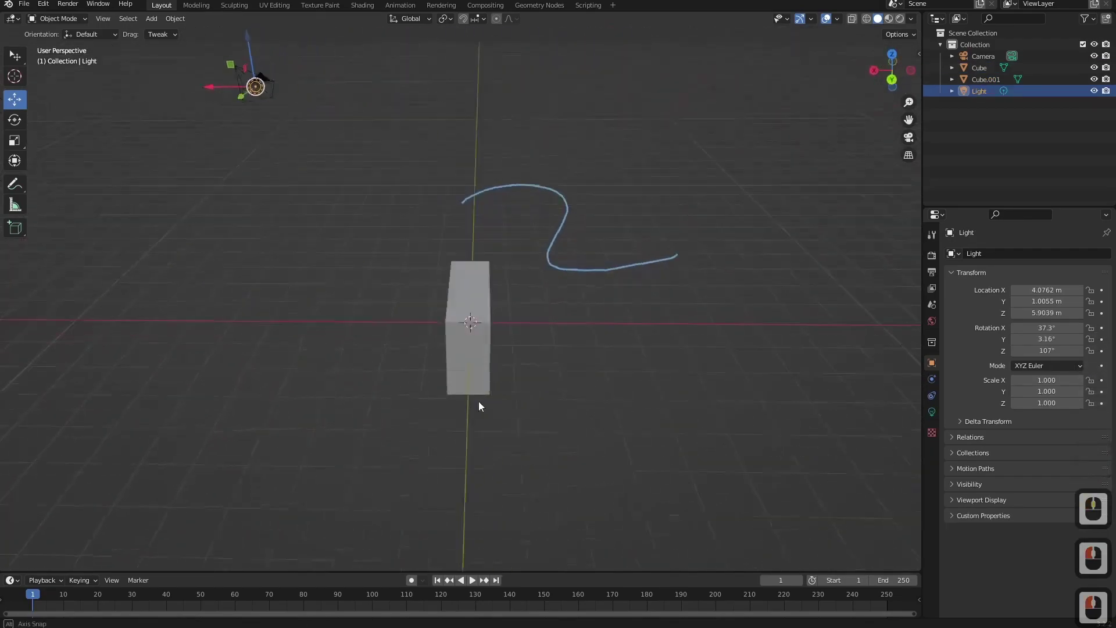
# Turn on X-ray and select the small box inside the large one.
pyautogui.click(852, 18)
pyautogui.moveTo(538, 272); pyautogui.dragTo(452, 307, button='middle')
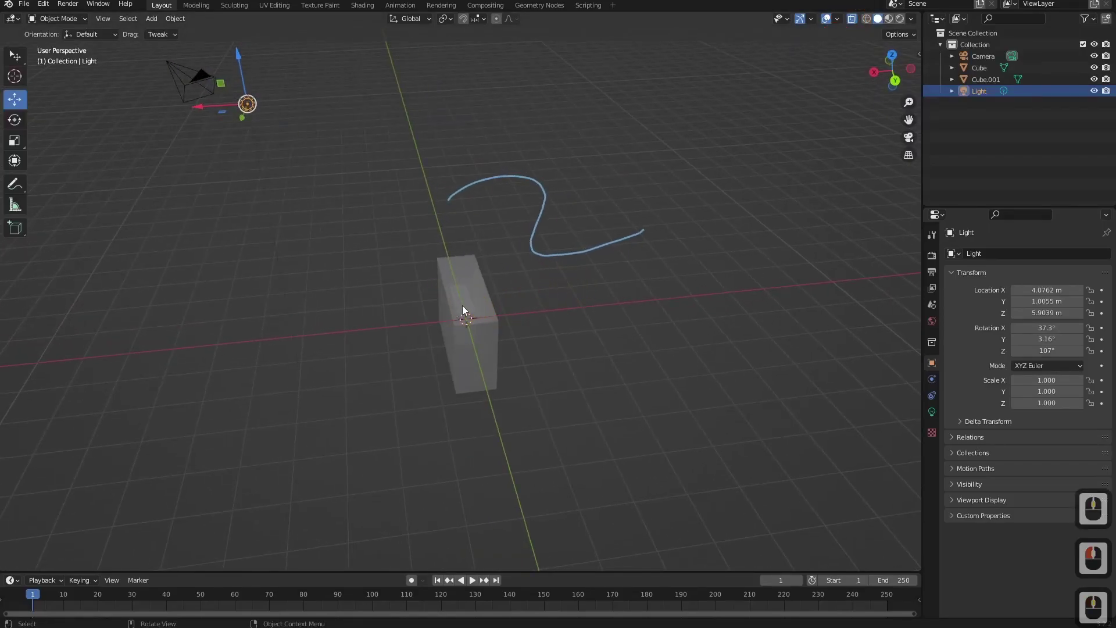
pyautogui.click(462, 305)
pyautogui.click(462, 305)
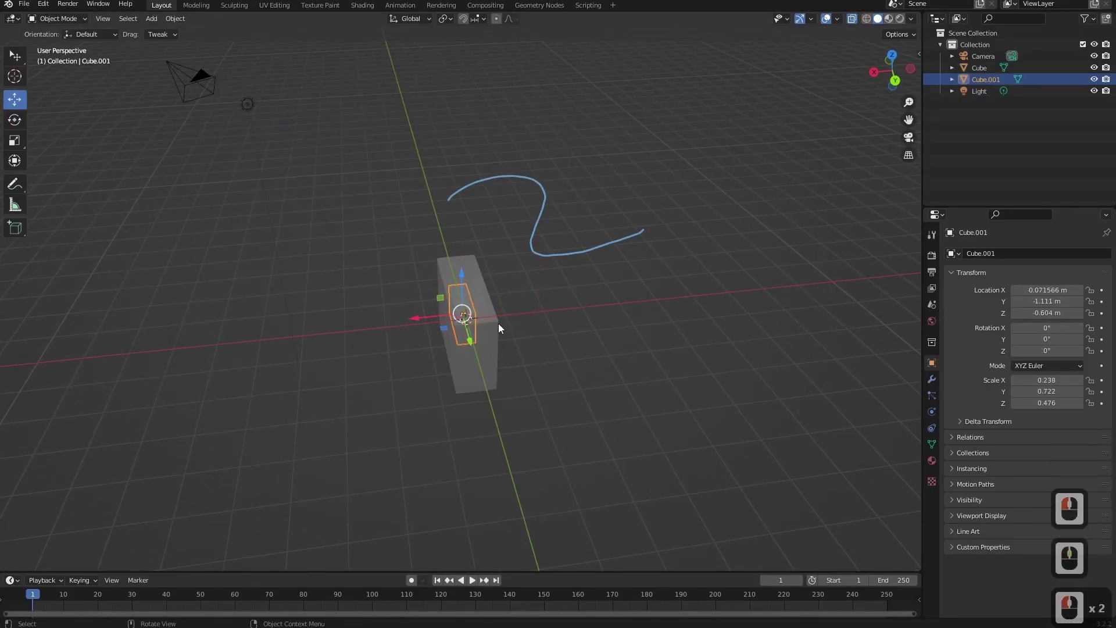
pyautogui.click(452, 304)
pyautogui.click(459, 291)
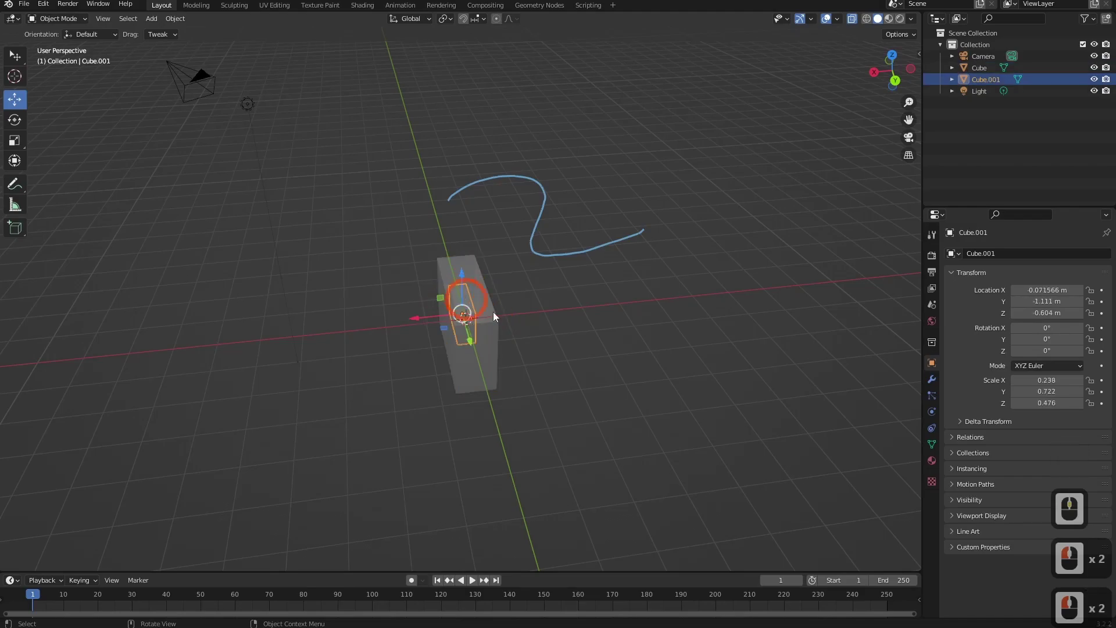
# Delete the small inner box and turn X-ray off.
pyautogui.press('x')
pyautogui.click(573, 319)
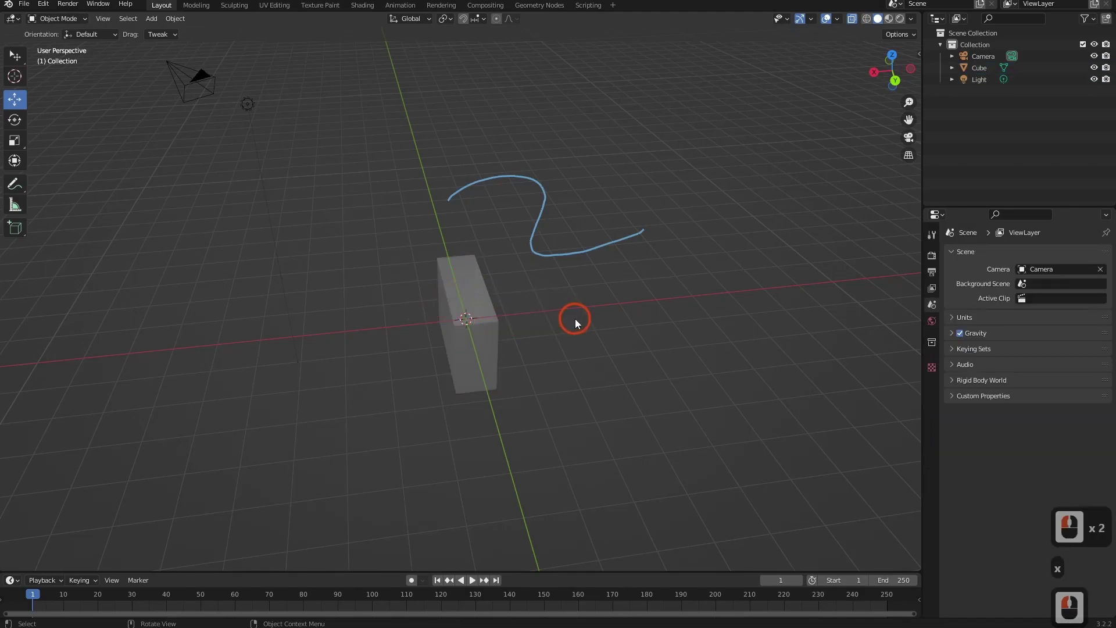
pyautogui.moveTo(506, 346); pyautogui.dragTo(494, 364, button='middle')
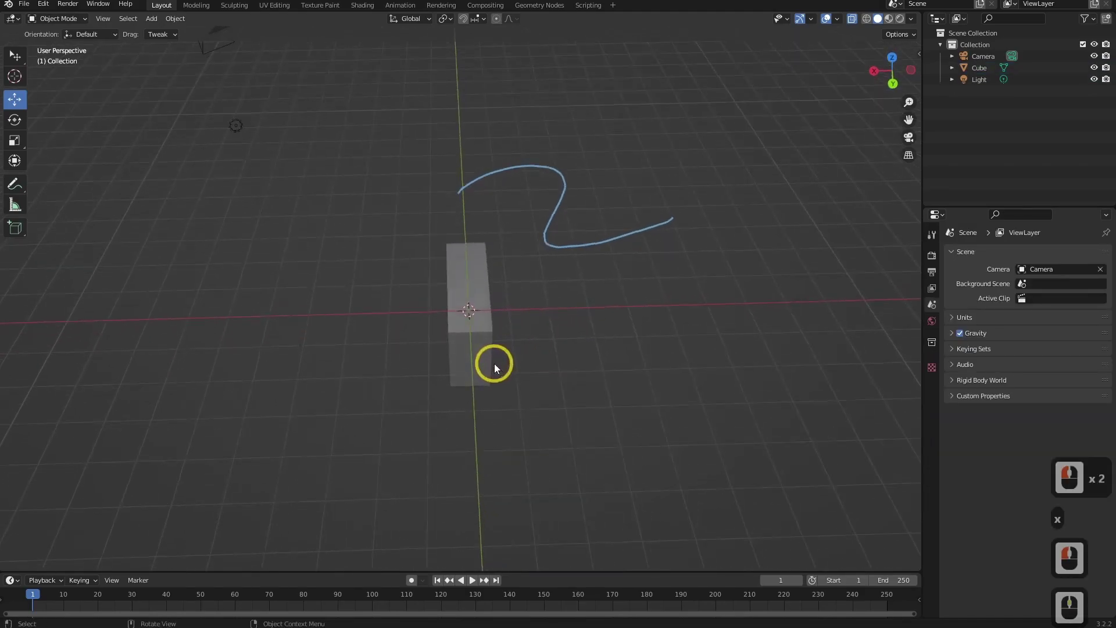
pyautogui.click(851, 20)
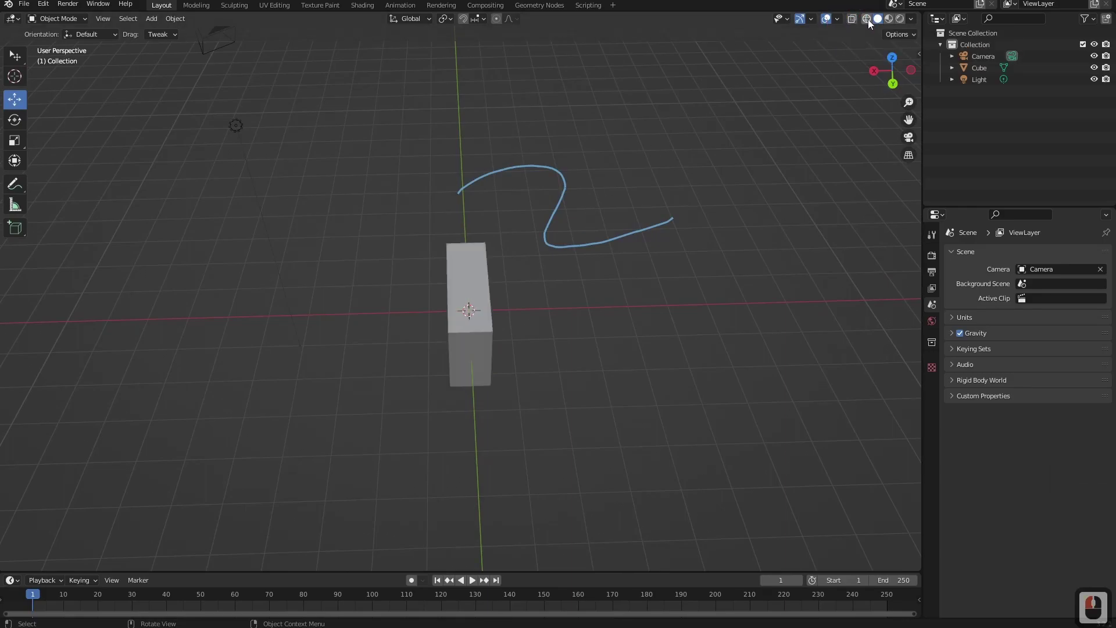
# Switch the viewport to Wireframe shading, undo the deletion of the small box, and deselect everything.
pyautogui.click(866, 19)
pyautogui.moveTo(453, 322)
pyautogui.mouseDown(button='middle')
pyautogui.moveTo(500, 313)
pyautogui.moveTo(496, 323)
pyautogui.mouseUp(button='middle')
pyautogui.hotkey('ctrl', 'z')
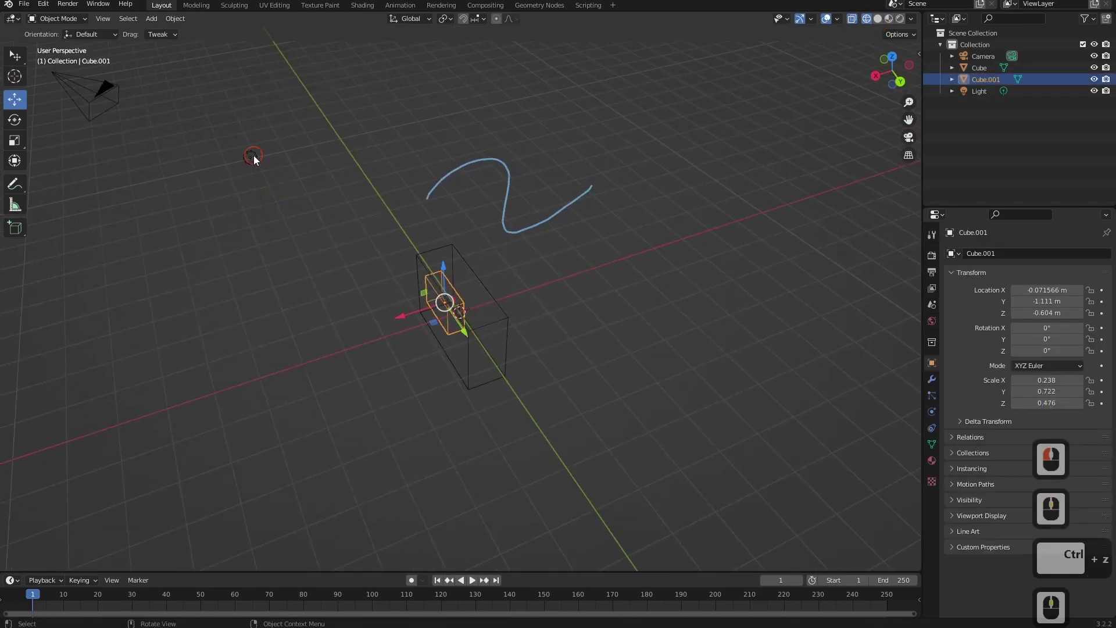
pyautogui.click(585, 351)
pyautogui.click(588, 374)
pyautogui.moveTo(588, 374)
pyautogui.mouseDown(button='middle')
pyautogui.moveTo(577, 414)
pyautogui.moveTo(541, 404)
pyautogui.moveTo(492, 323)
pyautogui.moveTo(562, 343)
pyautogui.moveTo(692, 291)
pyautogui.moveTo(692, 305)
pyautogui.moveTo(598, 362)
pyautogui.mouseUp(button='middle')
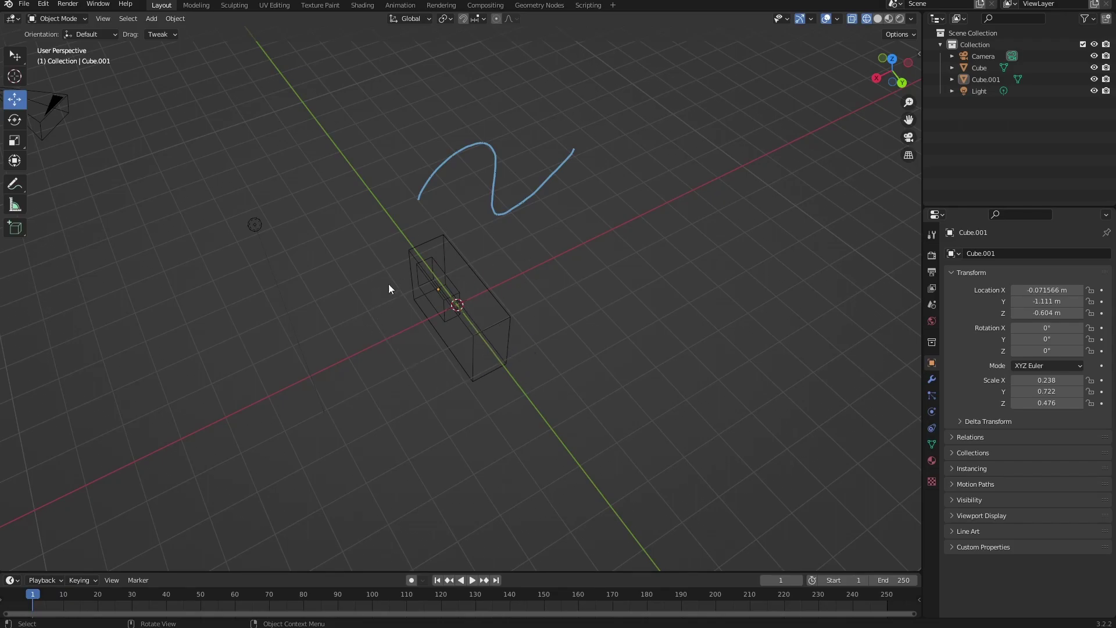
# Switch the viewport to Solid shading and on to Material Preview.
pyautogui.click(880, 18)
pyautogui.moveTo(681, 288)
pyautogui.mouseDown(button='middle')
pyautogui.moveTo(618, 259)
pyautogui.moveTo(391, 278)
pyautogui.moveTo(628, 270)
pyautogui.mouseUp(button='middle')
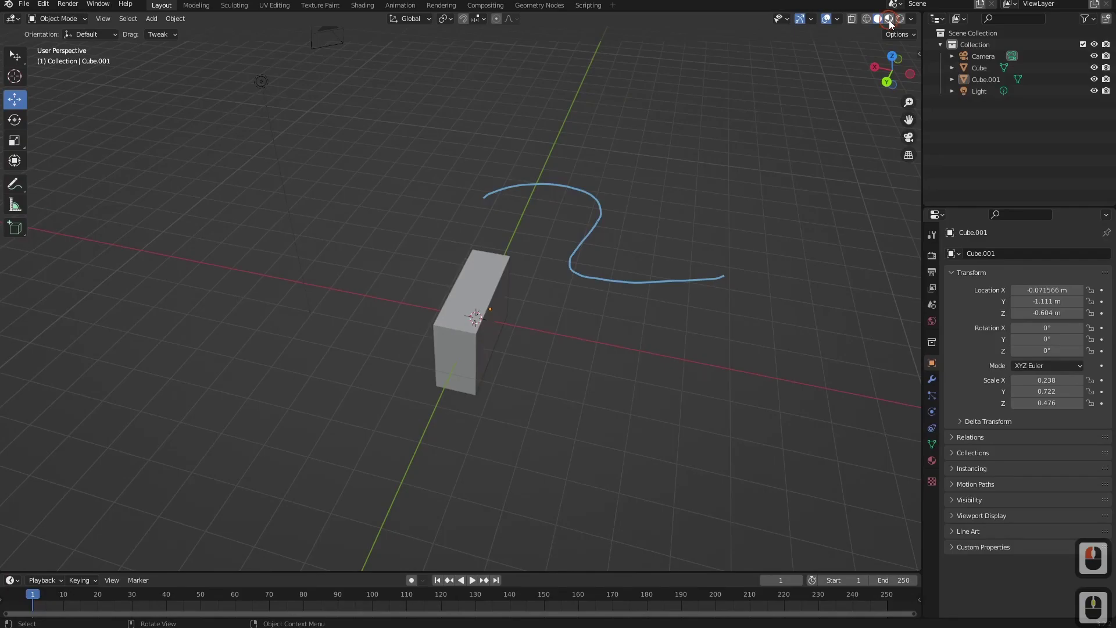
pyautogui.click(888, 19)
pyautogui.moveTo(621, 313)
pyautogui.mouseDown(button='middle')
pyautogui.moveTo(603, 341)
pyautogui.moveTo(767, 308)
pyautogui.moveTo(616, 305)
pyautogui.mouseUp(button='middle')
# Try several of the built-in environment lightings for the Material Preview shading and view the box under the last one.
pyautogui.click(911, 18)
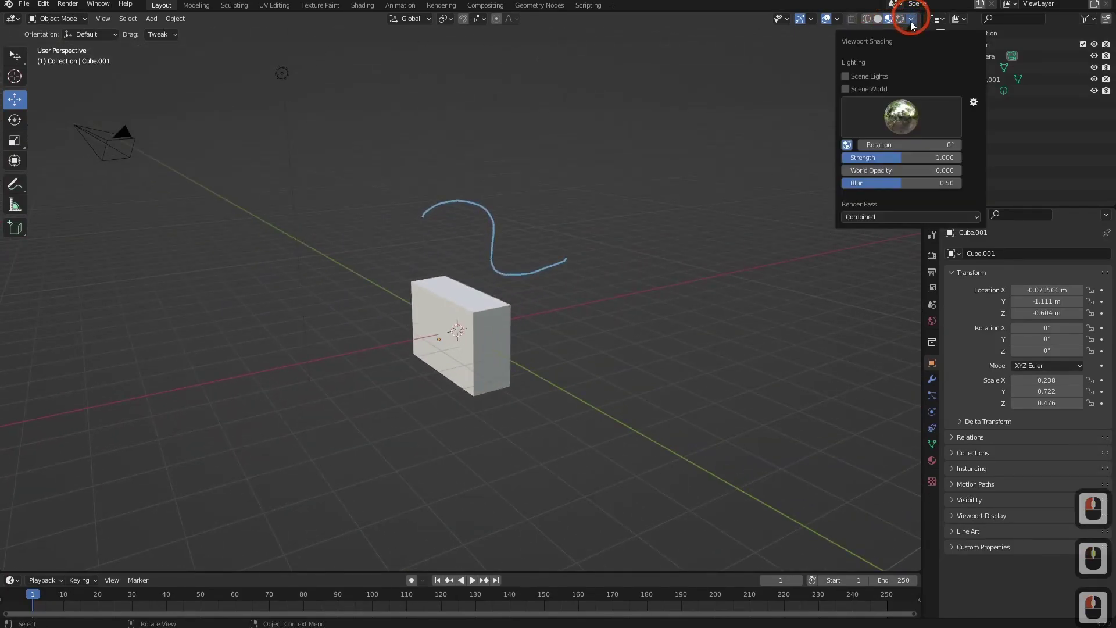
pyautogui.click(914, 121)
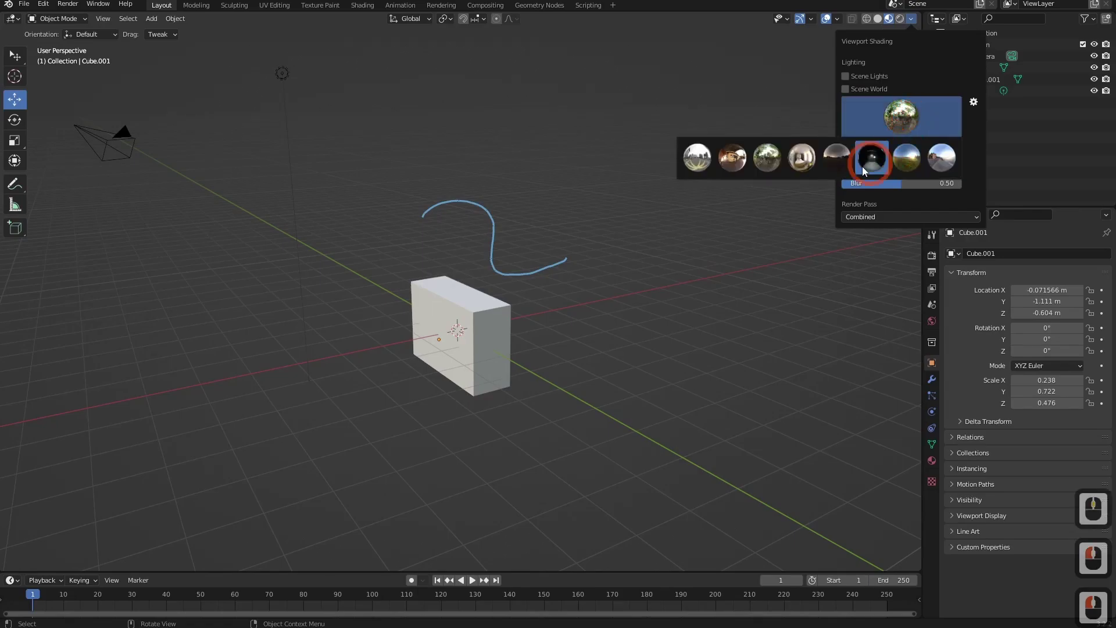
pyautogui.click(864, 164)
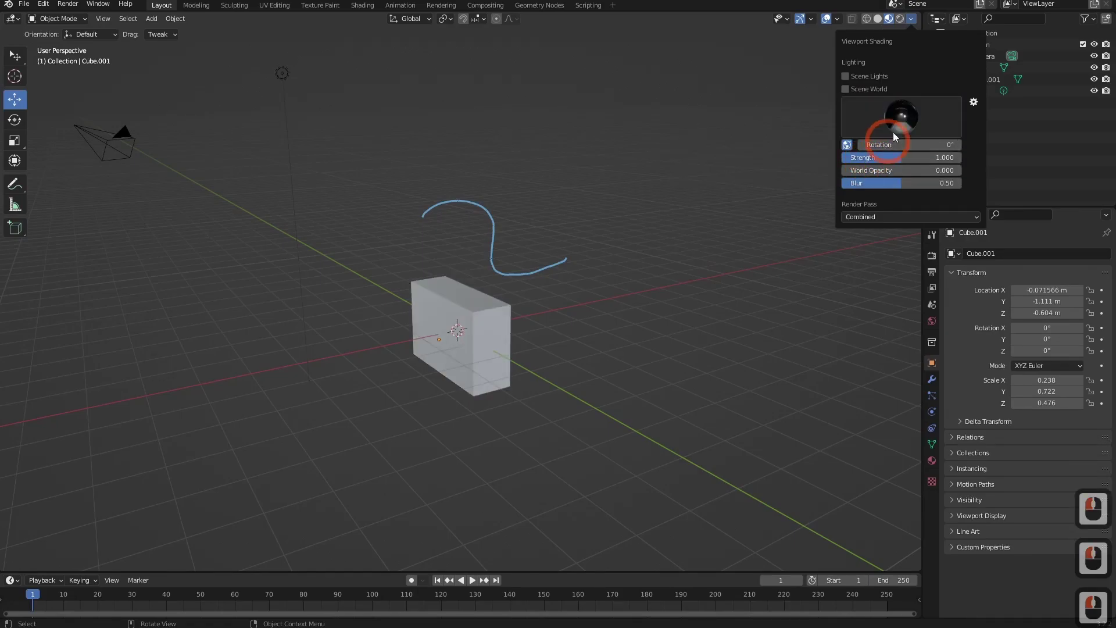
pyautogui.click(900, 116)
pyautogui.click(768, 155)
pyautogui.click(901, 117)
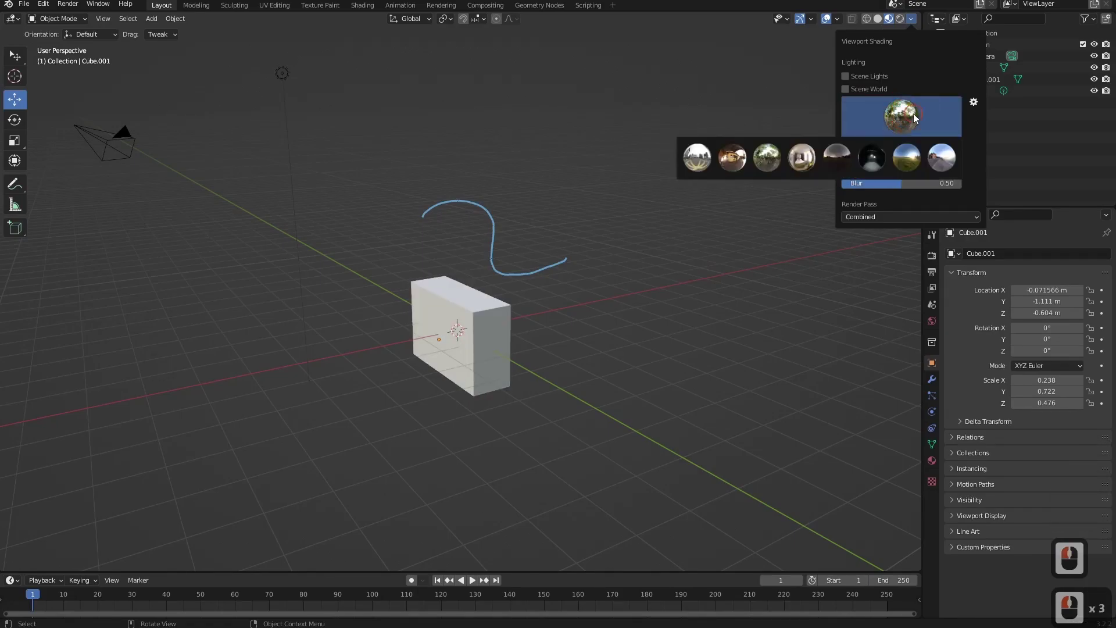
pyautogui.click(732, 157)
pyautogui.click(895, 127)
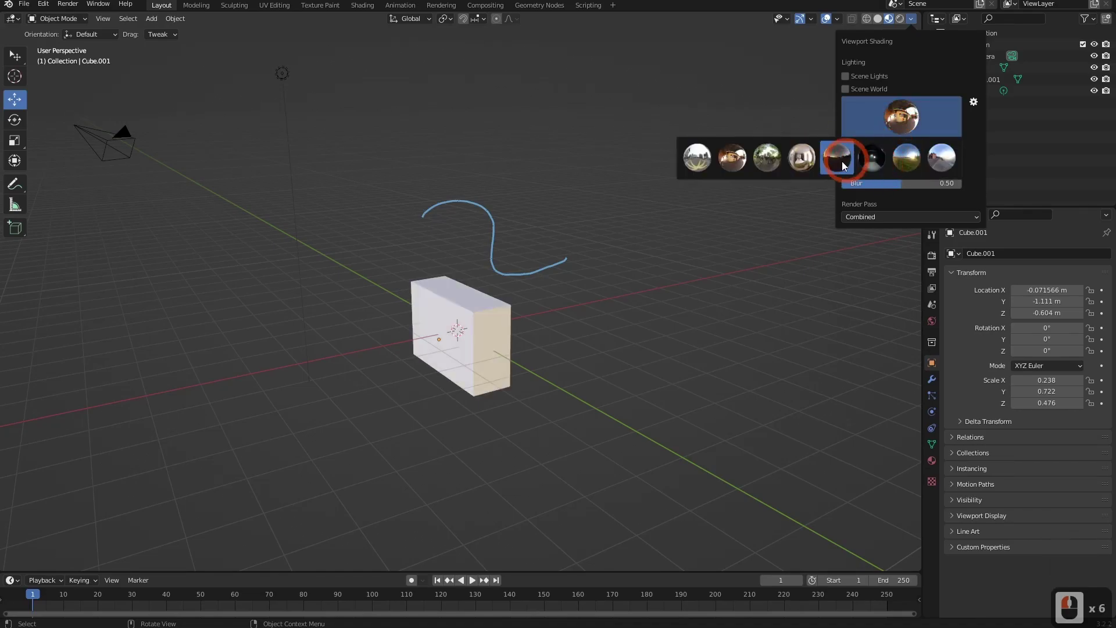
pyautogui.click(752, 164)
pyautogui.moveTo(871, 120); pyautogui.dragTo(585, 335, button='middle')
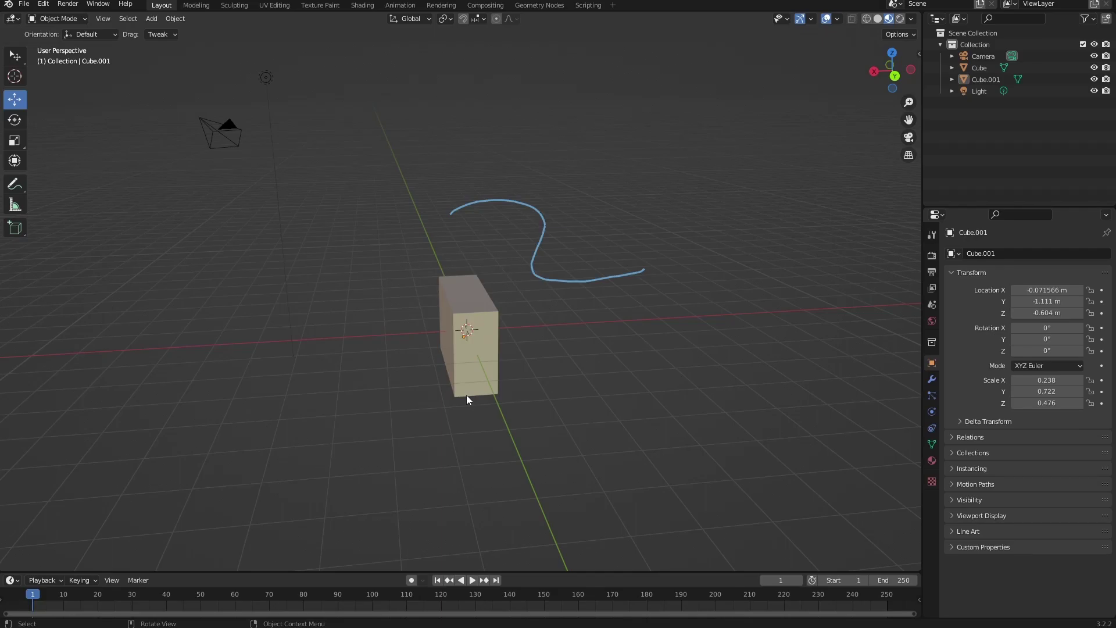
# Switch the viewport to Rendered shading, select the light, and try moving it over the box.
pyautogui.click(899, 19)
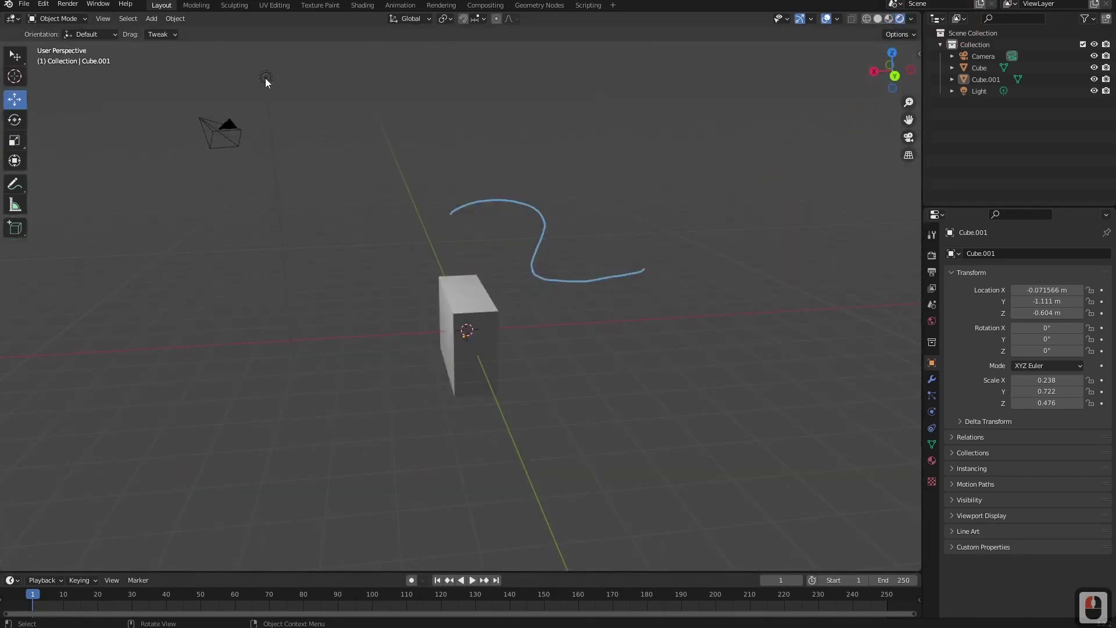
pyautogui.click(266, 78)
pyautogui.moveTo(596, 426); pyautogui.dragTo(407, 387, button='middle')
pyautogui.press('g')
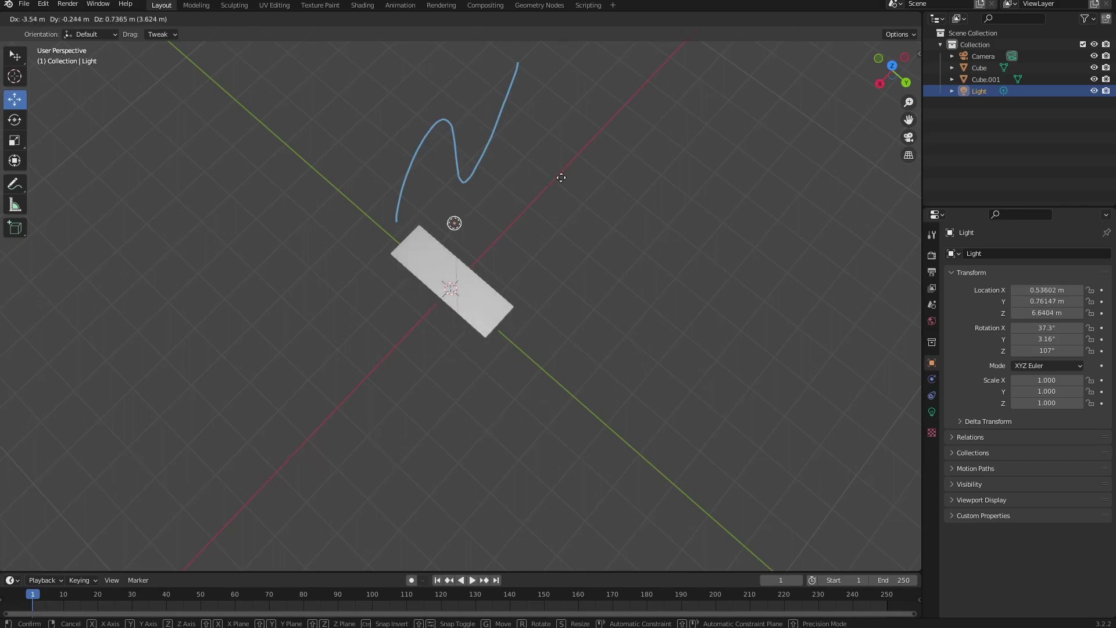
pyautogui.press('Escape')
pyautogui.moveTo(596, 280)
pyautogui.mouseDown(button='middle')
pyautogui.moveTo(602, 382)
pyautogui.moveTo(600, 326)
pyautogui.mouseUp(button='middle')
# Return to Solid shading and try another studio light and Flat lighting, ending on Studio lighting.
pyautogui.click(911, 21)
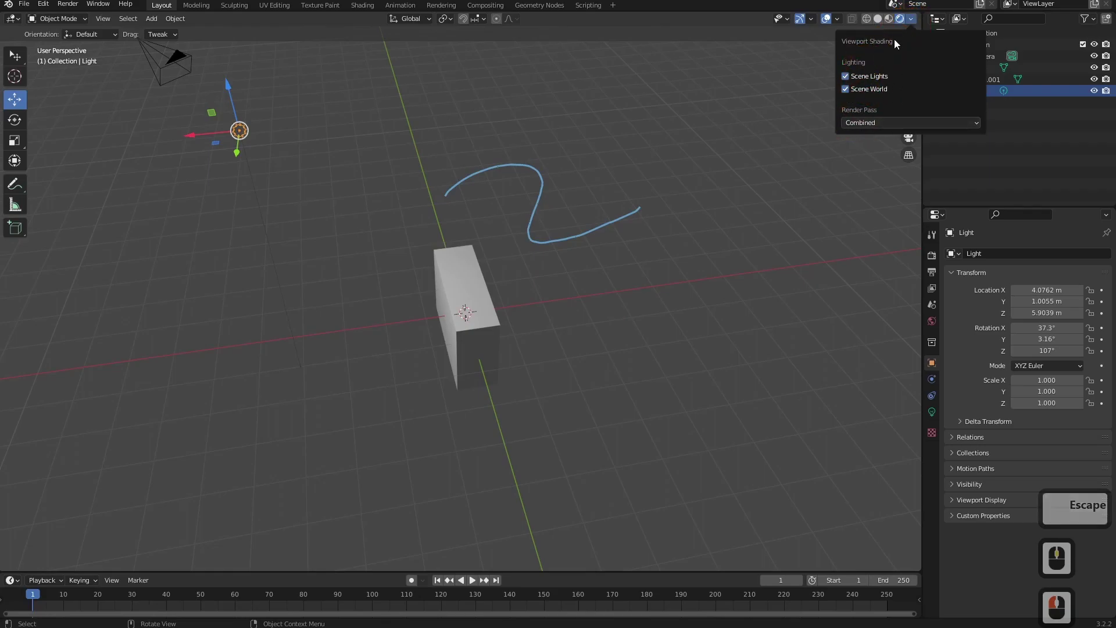
pyautogui.click(910, 19)
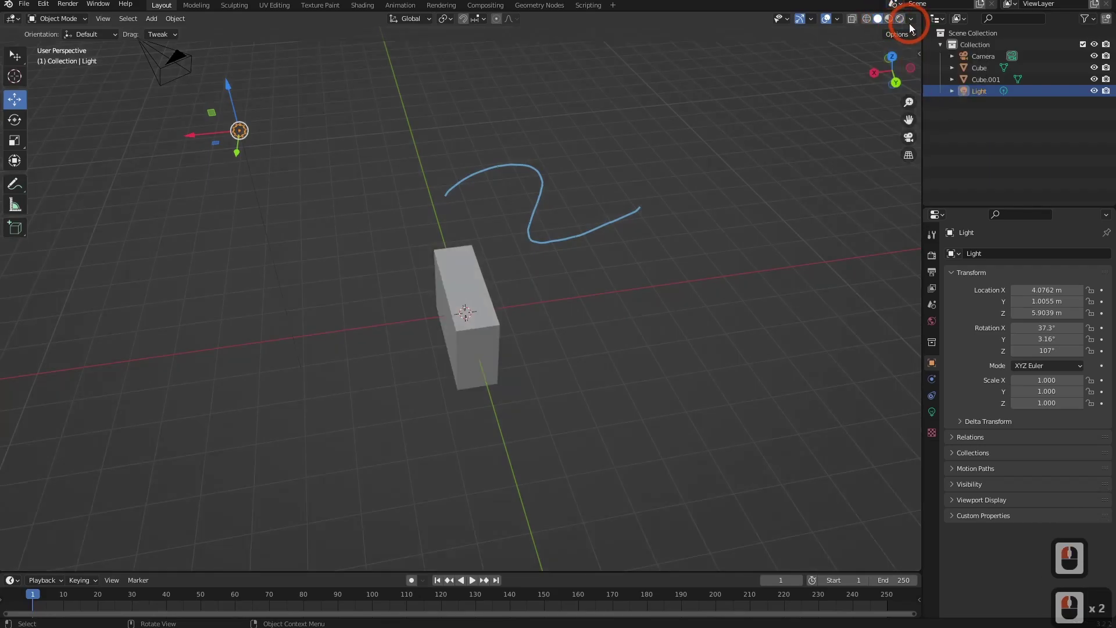
pyautogui.click(910, 21)
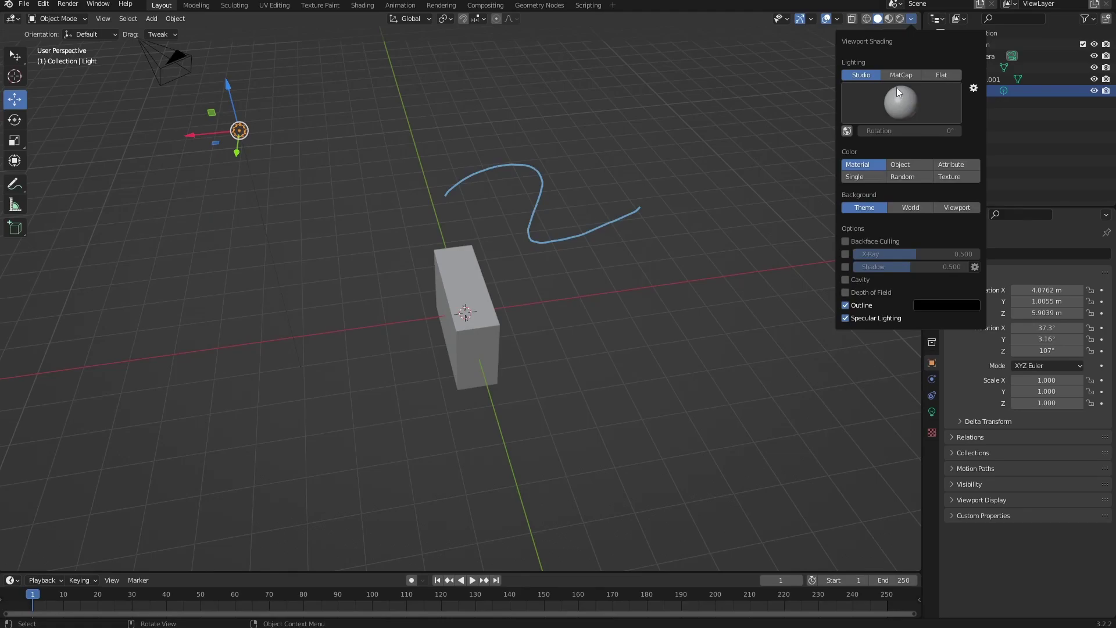
pyautogui.click(906, 100)
pyautogui.click(872, 138)
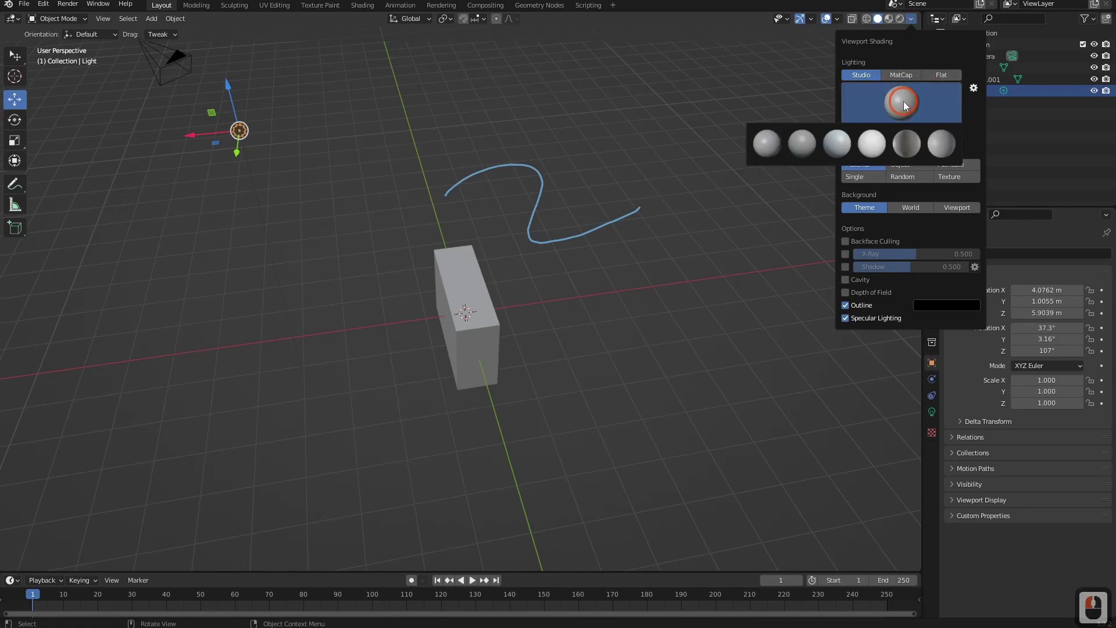
pyautogui.click(933, 73)
pyautogui.click(863, 77)
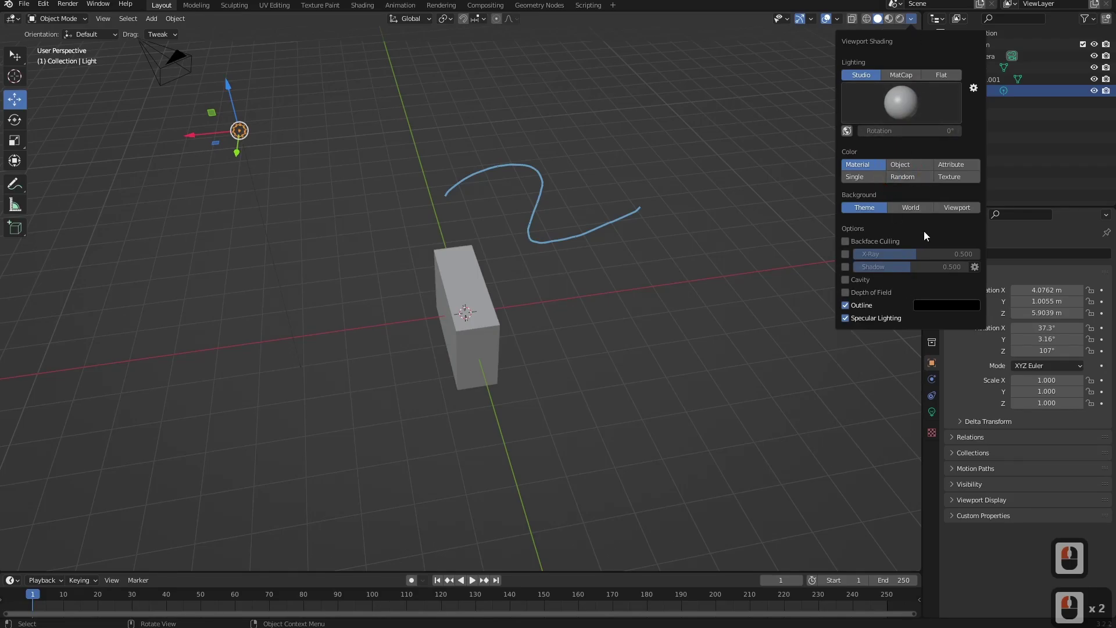
# Set the Solid shading color to Random and select the small box inside the large one.
pyautogui.click(907, 176)
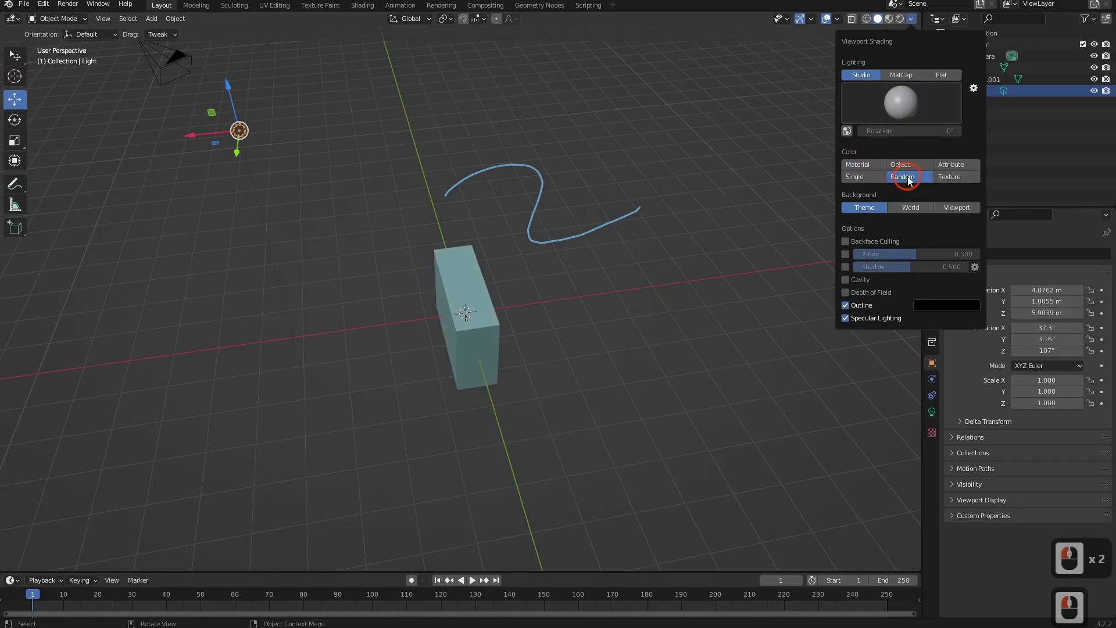
pyautogui.click(870, 164)
pyautogui.click(909, 177)
pyautogui.moveTo(755, 279)
pyautogui.mouseDown(button='middle')
pyautogui.moveTo(630, 324)
pyautogui.moveTo(386, 373)
pyautogui.moveTo(588, 391)
pyautogui.moveTo(555, 384)
pyautogui.mouseUp(button='middle')
pyautogui.click(390, 403)
pyautogui.click(552, 363)
# Set the Solid shading color back to Material.
pyautogui.scroll(5, 634, 399)
pyautogui.keyDown('shift'); pyautogui.moveTo(648, 445); pyautogui.dragTo(664, 413, button='middle'); pyautogui.keyUp('shift')
pyautogui.scroll(-4, 665, 416)
pyautogui.moveTo(507, 380)
pyautogui.mouseDown(button='middle')
pyautogui.moveTo(604, 349)
pyautogui.moveTo(522, 336)
pyautogui.moveTo(594, 329)
pyautogui.mouseUp(button='middle')
pyautogui.click(910, 20)
pyautogui.click(867, 164)
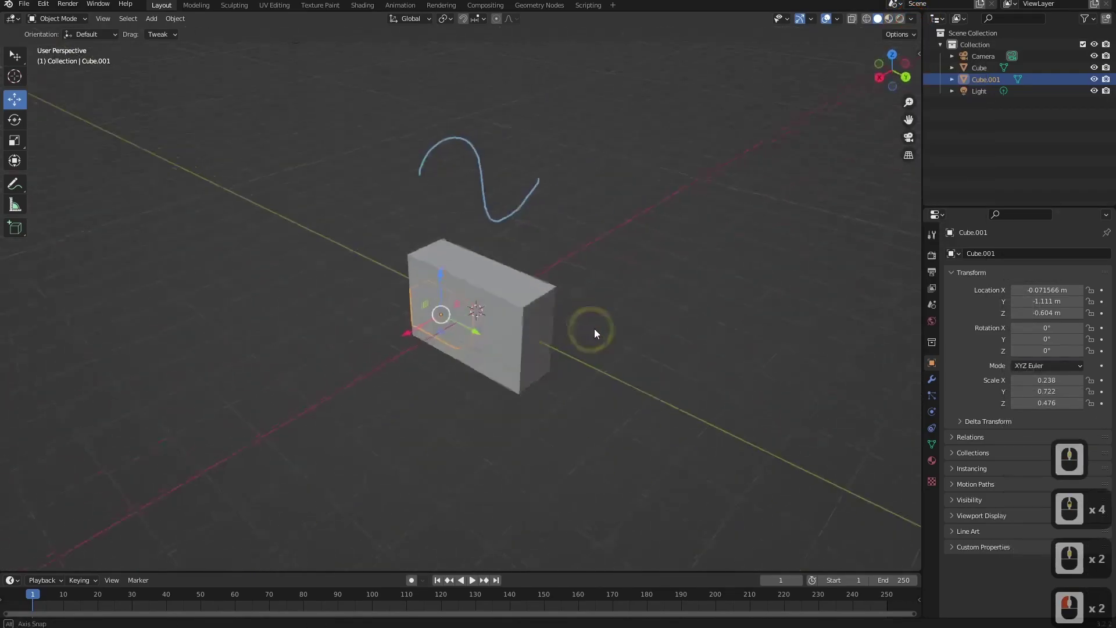
# Delete the selected small inner box.
pyautogui.scroll(-3, 596, 325)
pyautogui.press('x')
pyautogui.click(582, 301)
pyautogui.click(487, 249)
pyautogui.click(725, 157)
# Erase the blue annotation curve with the Annotate Eraser and return to the Tweak selection tool.
pyautogui.moveTo(16, 184)
pyautogui.mouseDown()
pyautogui.moveTo(89, 245)
pyautogui.moveTo(76, 259)
pyautogui.mouseUp()
pyautogui.moveTo(465, 222)
pyautogui.mouseDown()
pyautogui.moveTo(436, 197)
pyautogui.moveTo(490, 236)
pyautogui.moveTo(501, 228)
pyautogui.mouseUp()
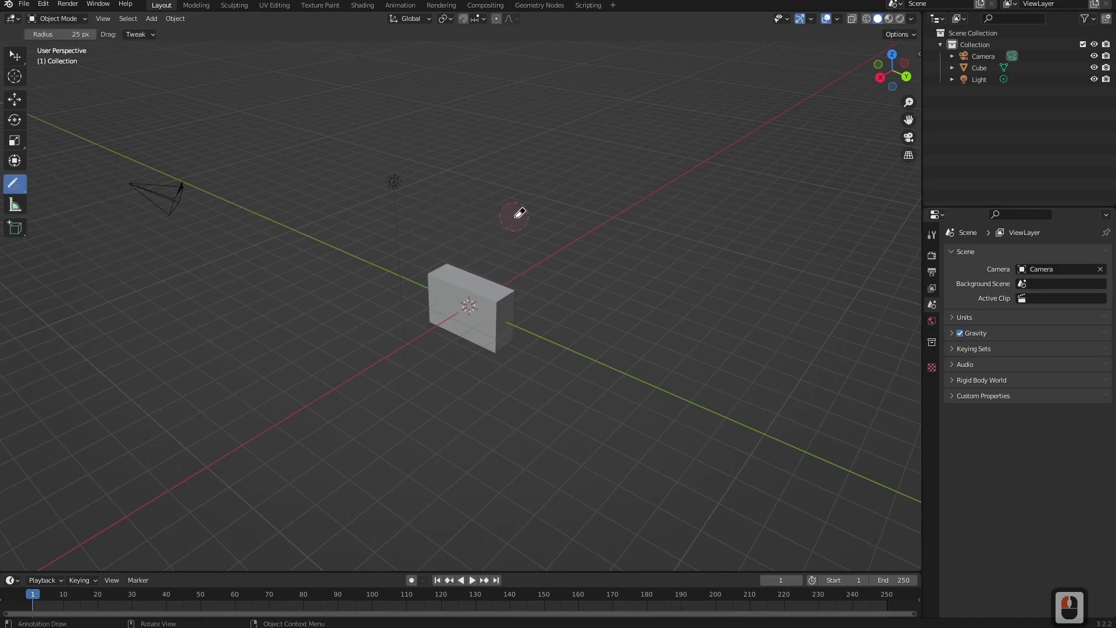
pyautogui.click(17, 184)
pyautogui.moveTo(23, 185); pyautogui.dragTo(38, 187)
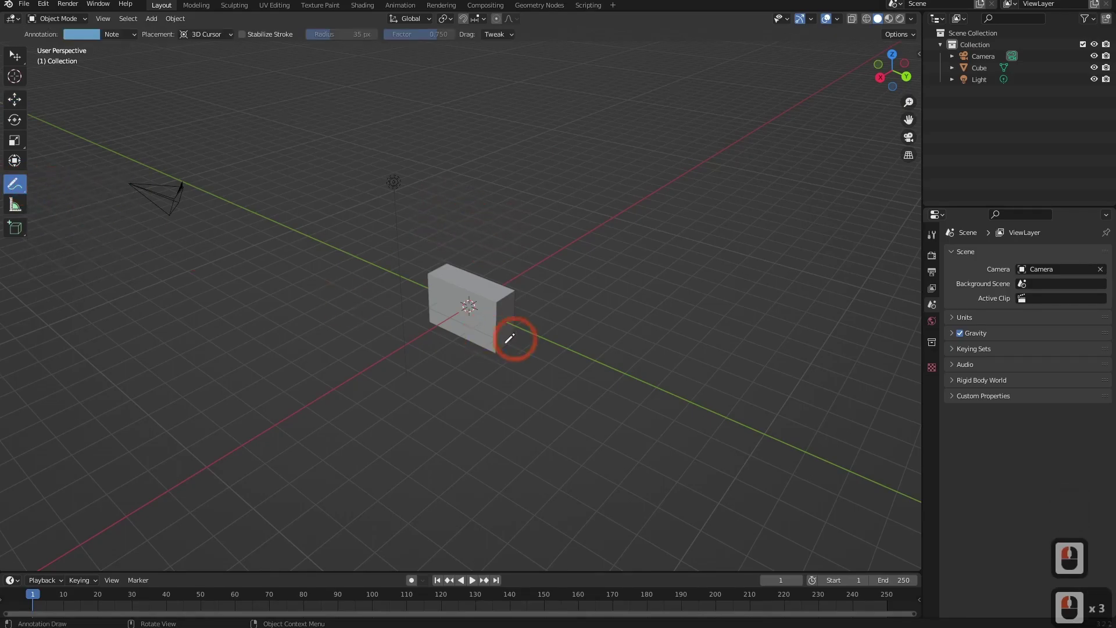
pyautogui.scroll(4, 515, 331)
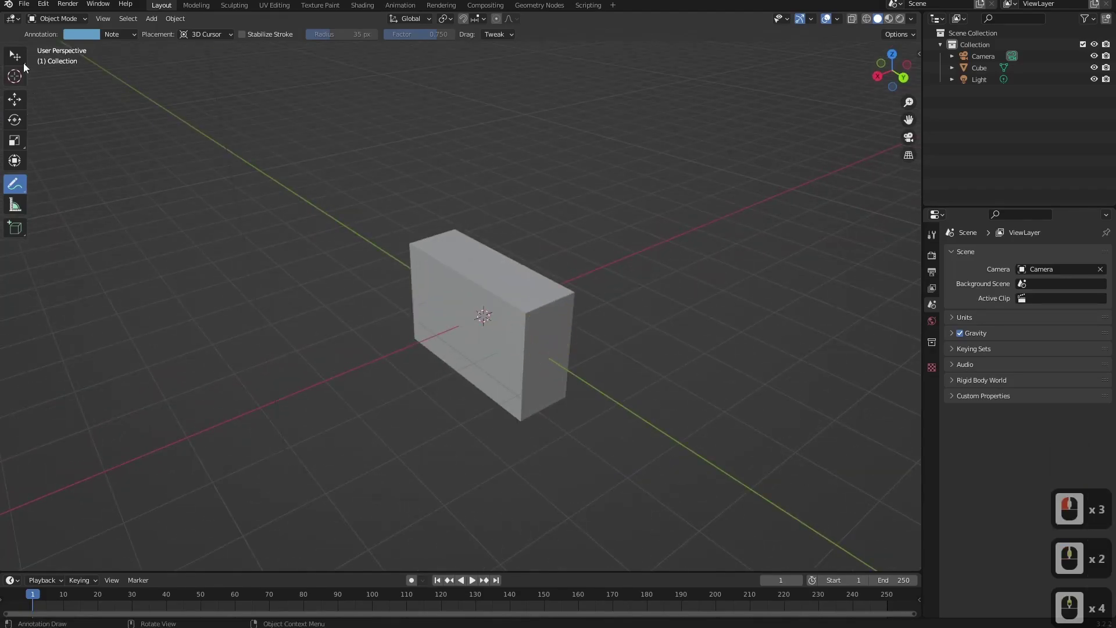
pyautogui.click(15, 56)
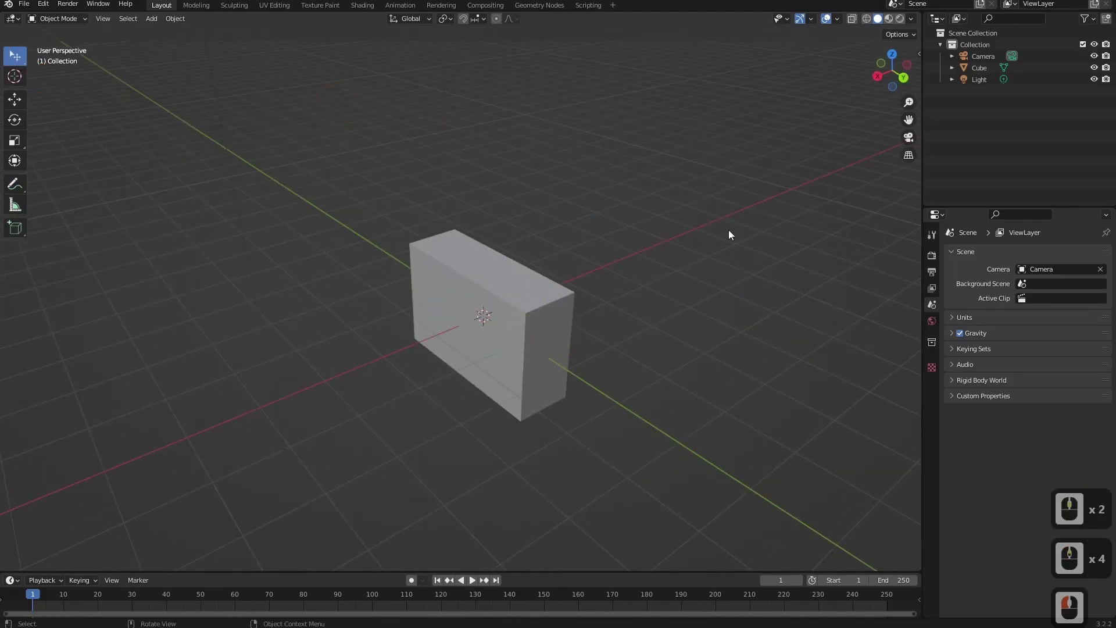
# Show the viewport sidebar and open its View settings.
pyautogui.press('n')
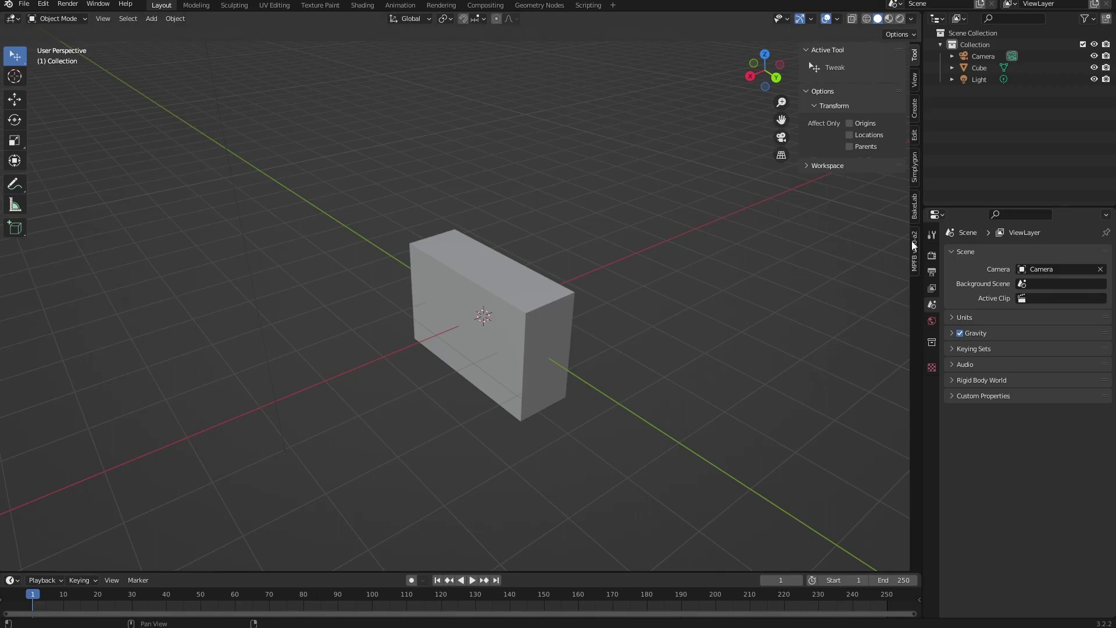
pyautogui.click(913, 90)
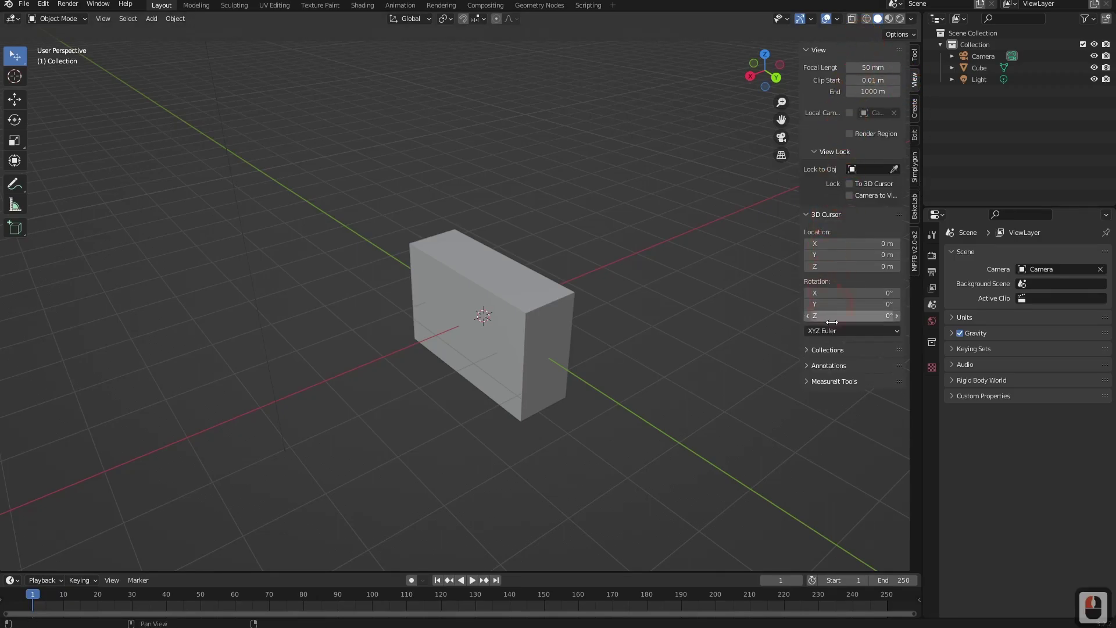
# Look through the add-on categories of the viewport sidebar, including Simplygon and MPFB.
pyautogui.click(915, 116)
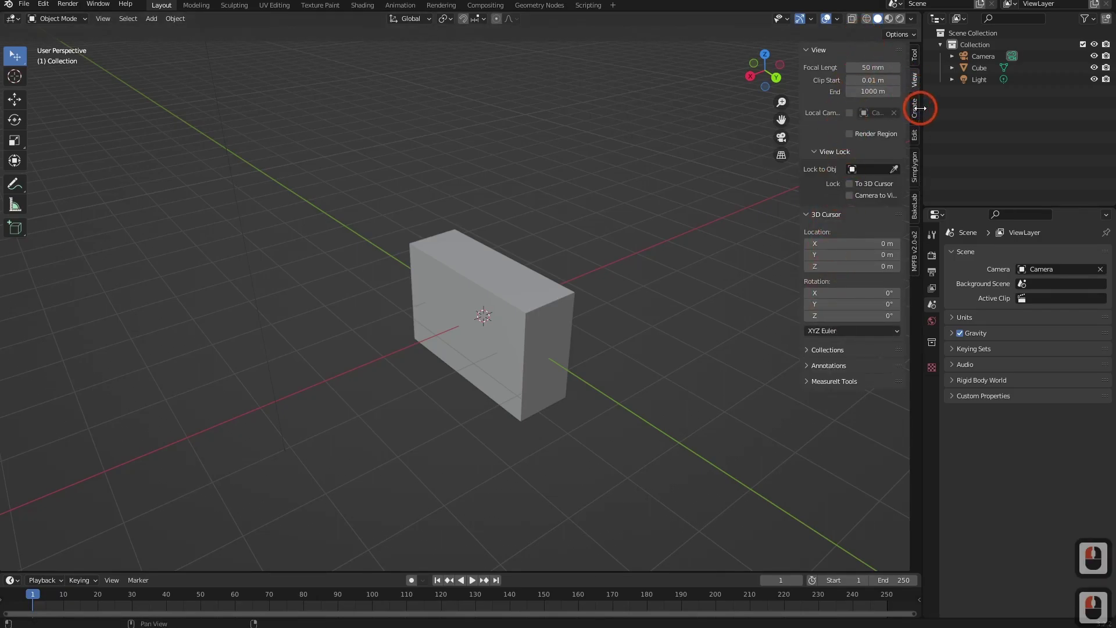
pyautogui.click(914, 138)
pyautogui.click(913, 173)
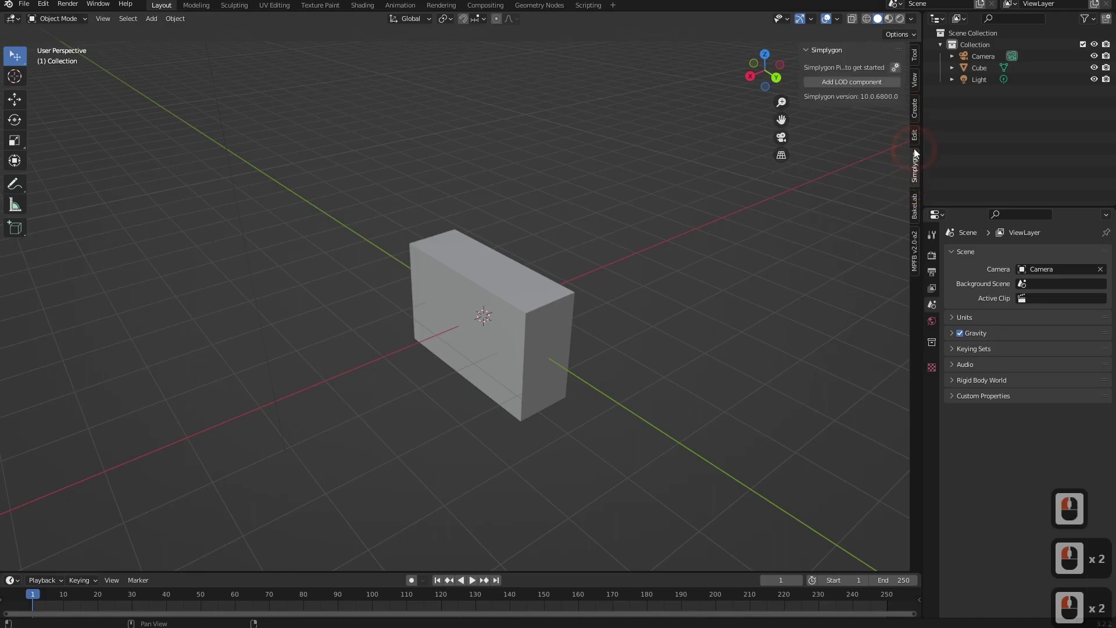
pyautogui.click(915, 270)
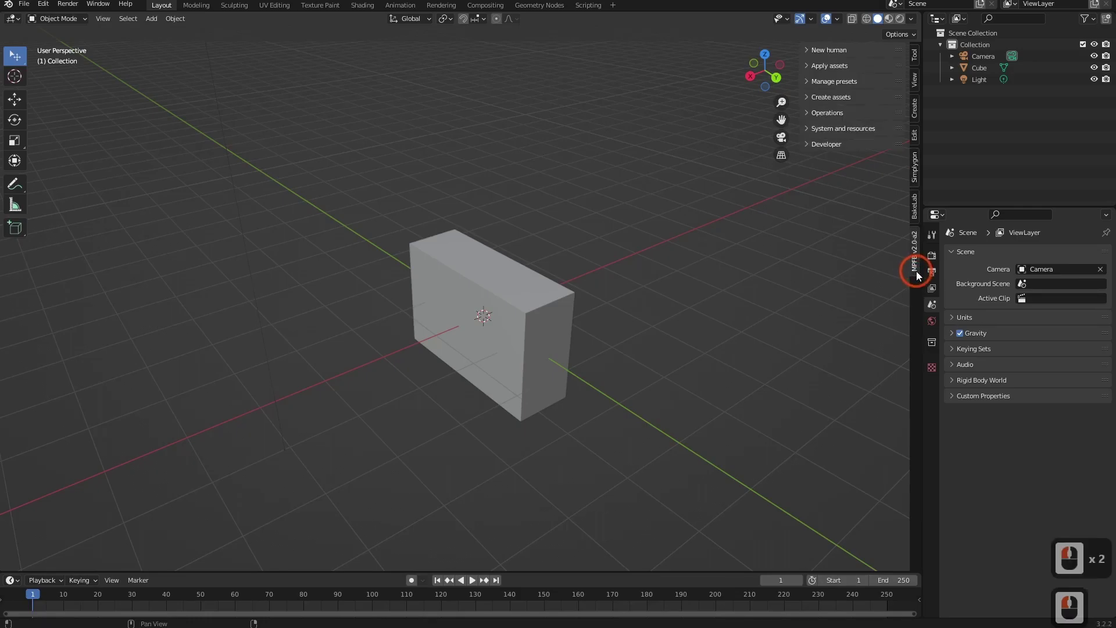
pyautogui.click(916, 166)
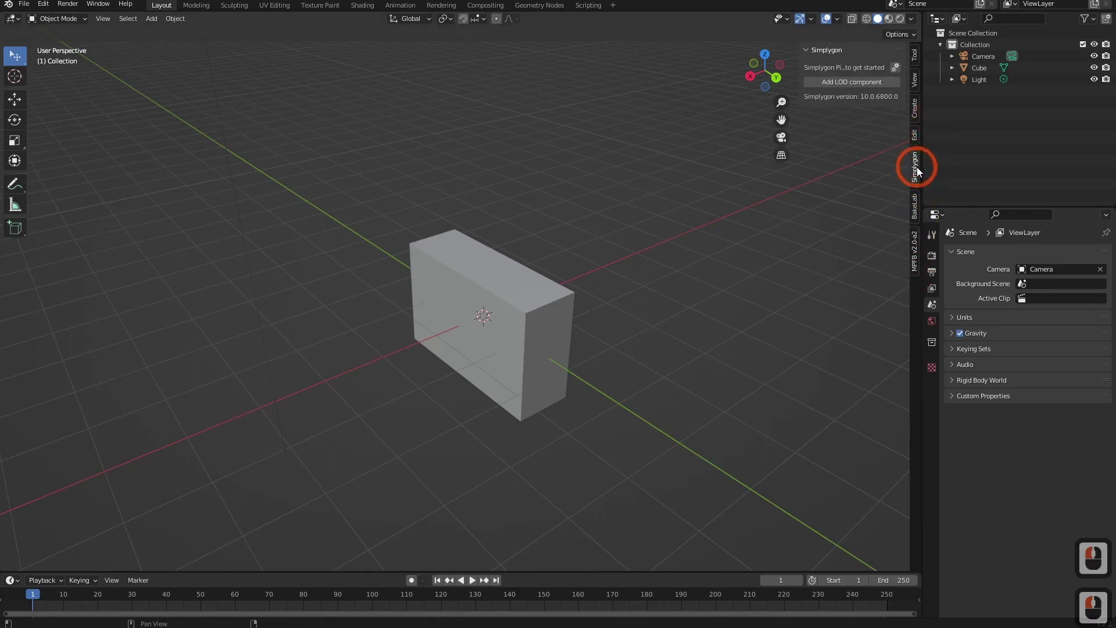
# Examine the sidebar's Copy/Paste UV section under Edit and the Ivy Generator and Landscape sections under Create.
pyautogui.click(914, 135)
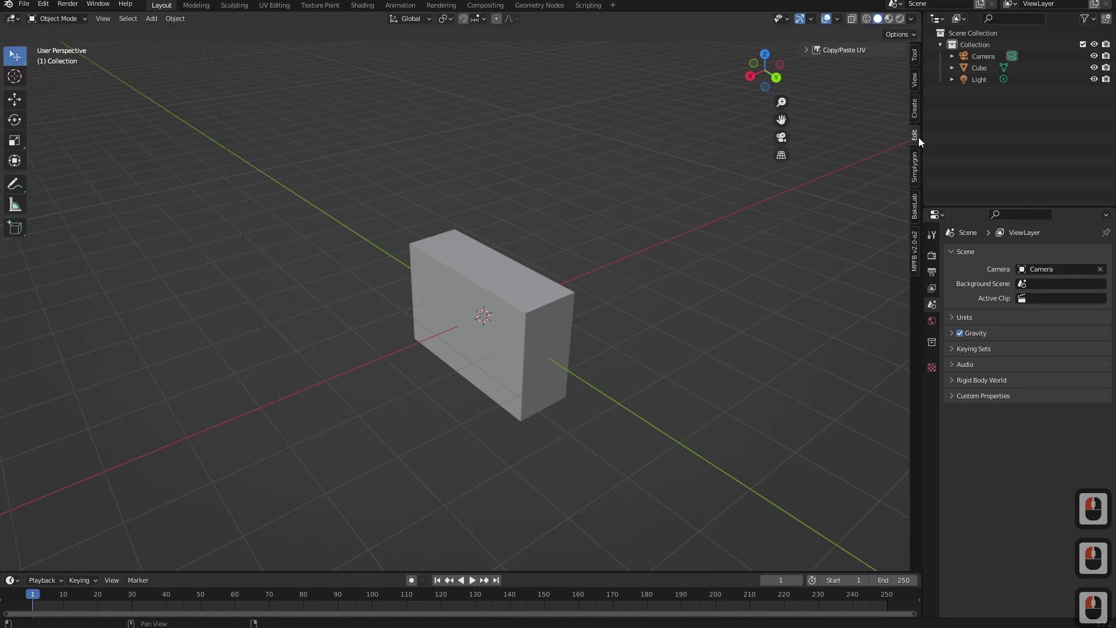
pyautogui.click(806, 51)
pyautogui.click(915, 117)
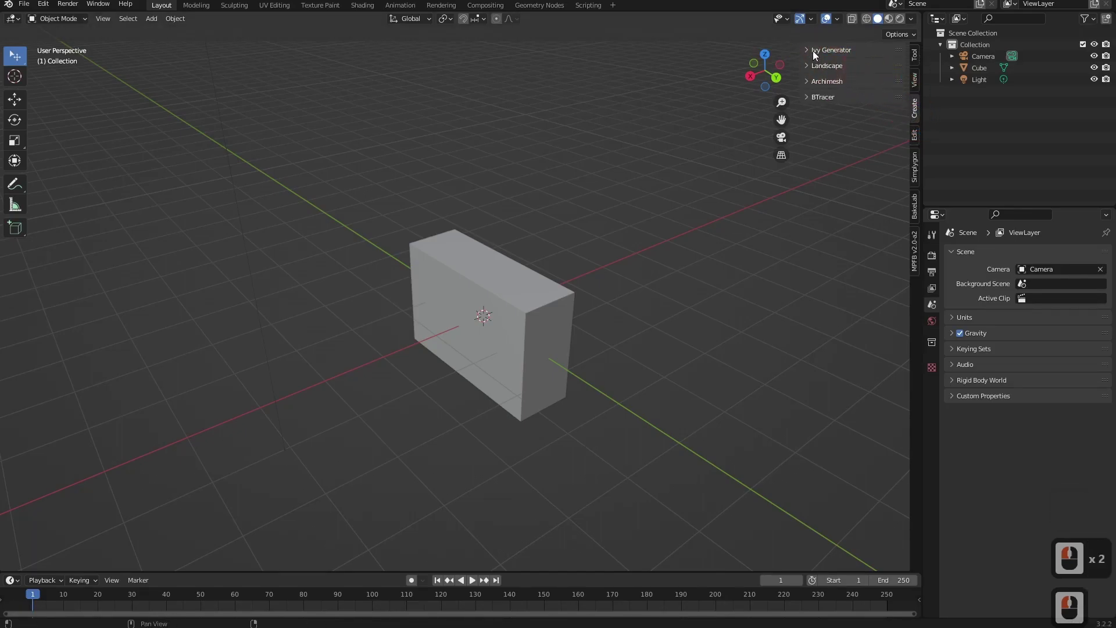
pyautogui.click(814, 54)
pyautogui.click(814, 56)
pyautogui.click(816, 68)
pyautogui.click(820, 66)
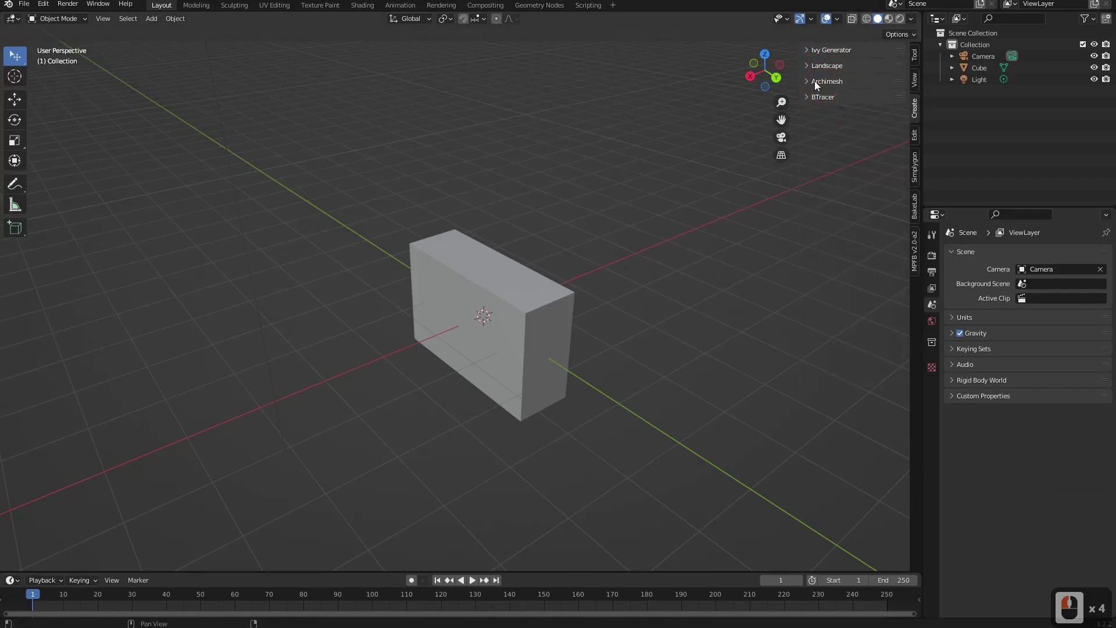
# Set the viewport's focal length to 40 mm in the sidebar's View settings.
pyautogui.click(916, 86)
pyautogui.click(859, 341)
pyautogui.moveTo(869, 68)
pyautogui.mouseDown()
pyautogui.moveTo(581, 87)
pyautogui.moveTo(988, 87)
pyautogui.moveTo(785, 87)
pyautogui.moveTo(885, 88)
pyautogui.moveTo(864, 64)
pyautogui.mouseUp()
pyautogui.hotkey('ctrl', 'z')
pyautogui.hotkey('ctrl', 'z')
pyautogui.hotkey('ctrl', 'z')
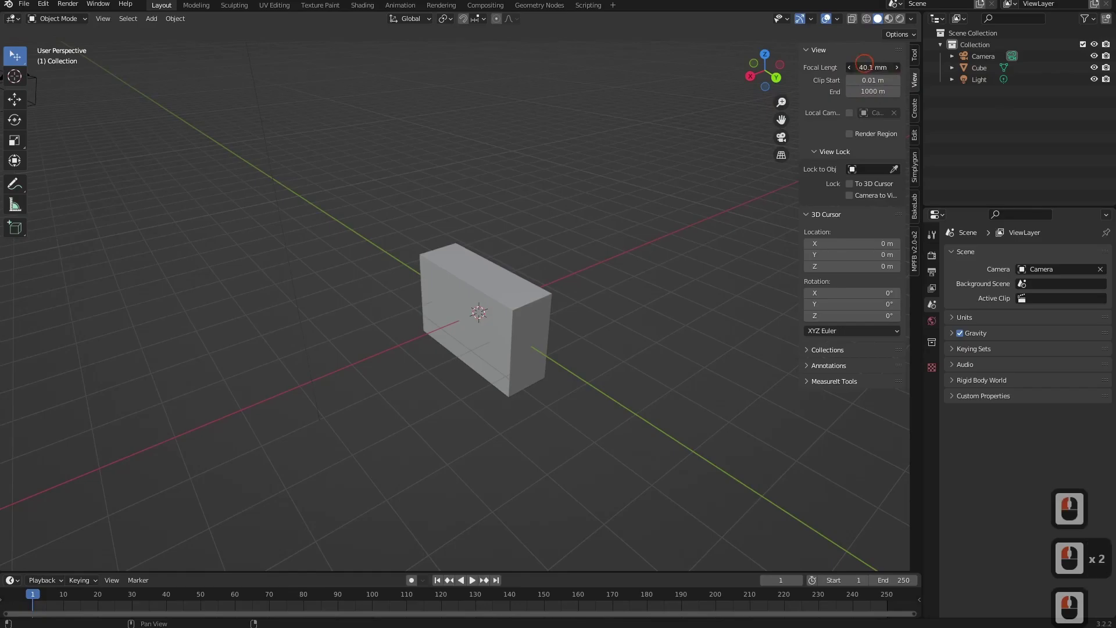
pyautogui.doubleClick(868, 67)
pyautogui.write('40')
pyautogui.press('Return')
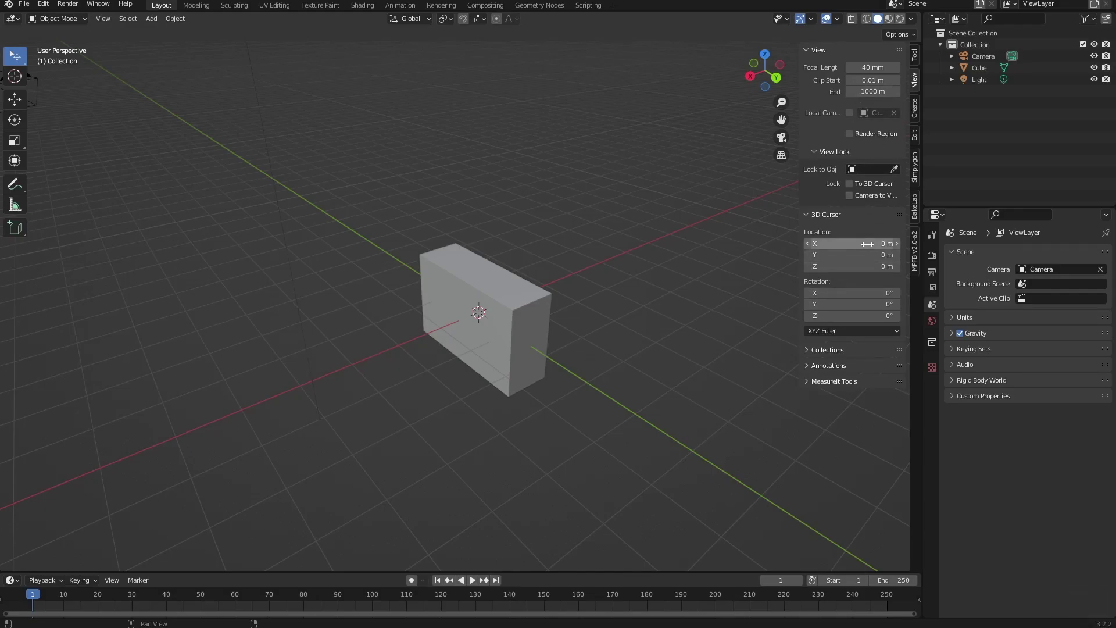
# Show the active tool's settings in the sidebar and activate the Move tool.
pyautogui.click(914, 53)
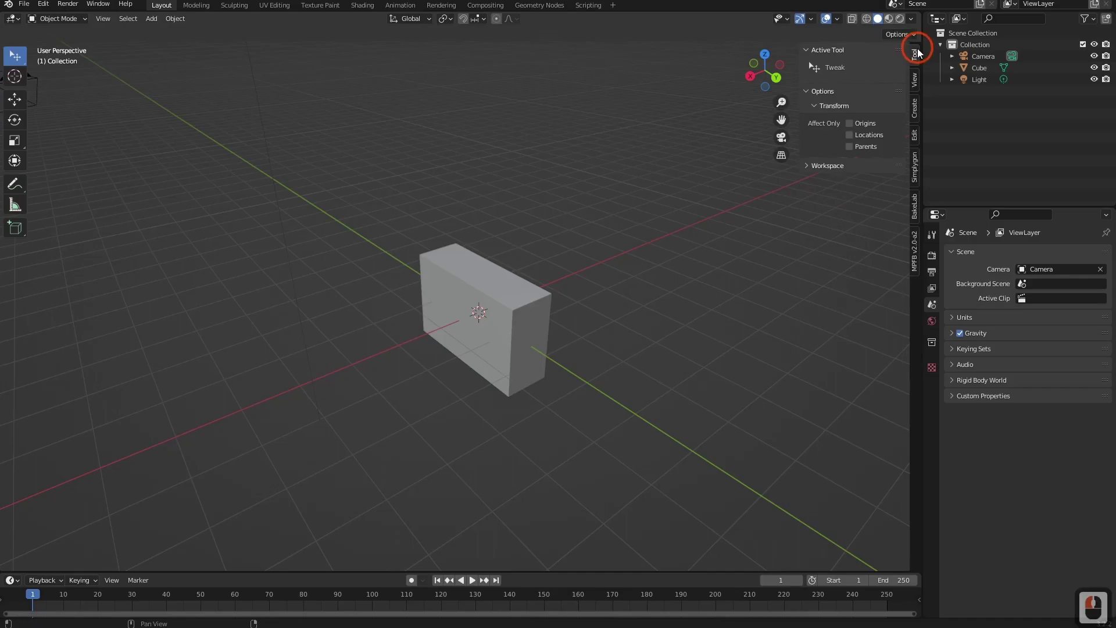
pyautogui.click(14, 100)
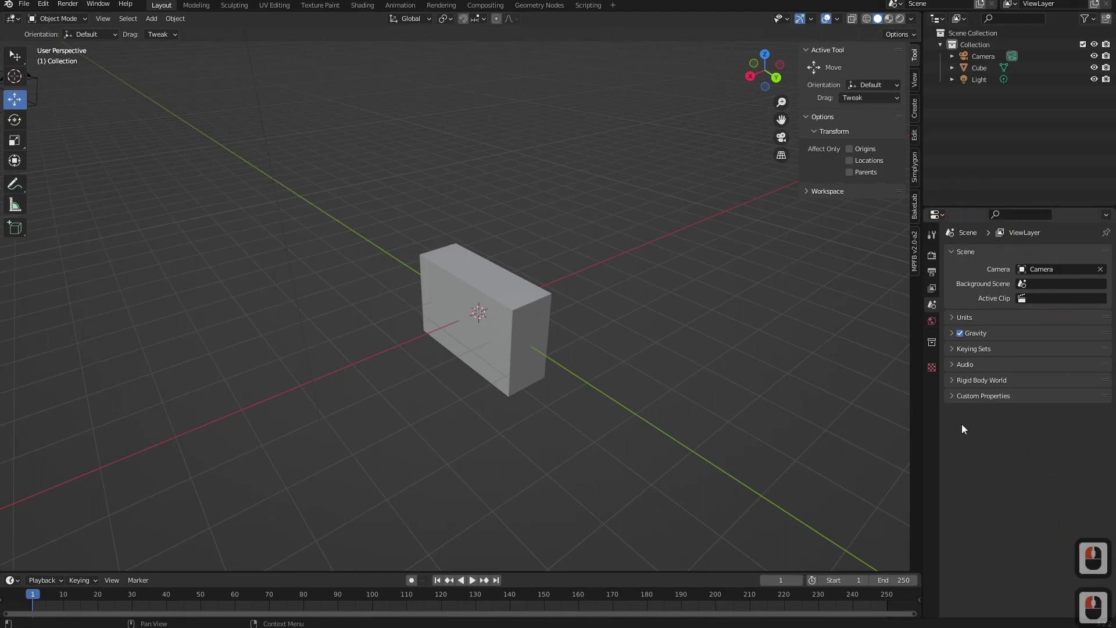
# Show the Move tool's settings in the Properties editor and hide the viewport sidebar.
pyautogui.scroll(-1, 501, 326)
pyautogui.keyDown('shift'); pyautogui.moveTo(521, 276); pyautogui.dragTo(516, 308, button='middle'); pyautogui.keyUp('shift')
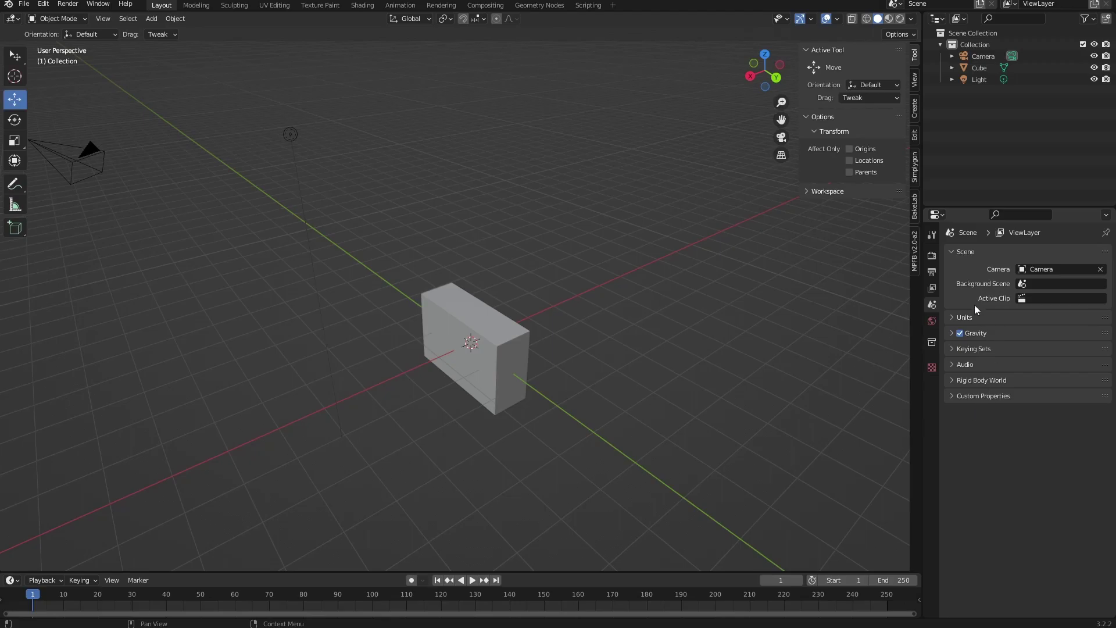
pyautogui.click(932, 234)
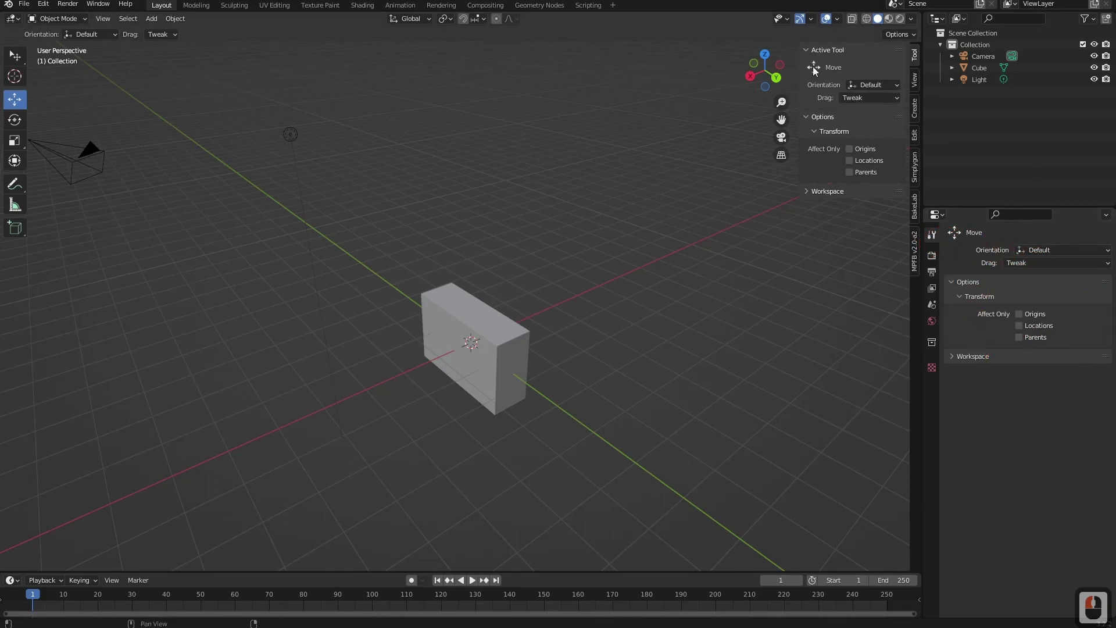
pyautogui.press('n')
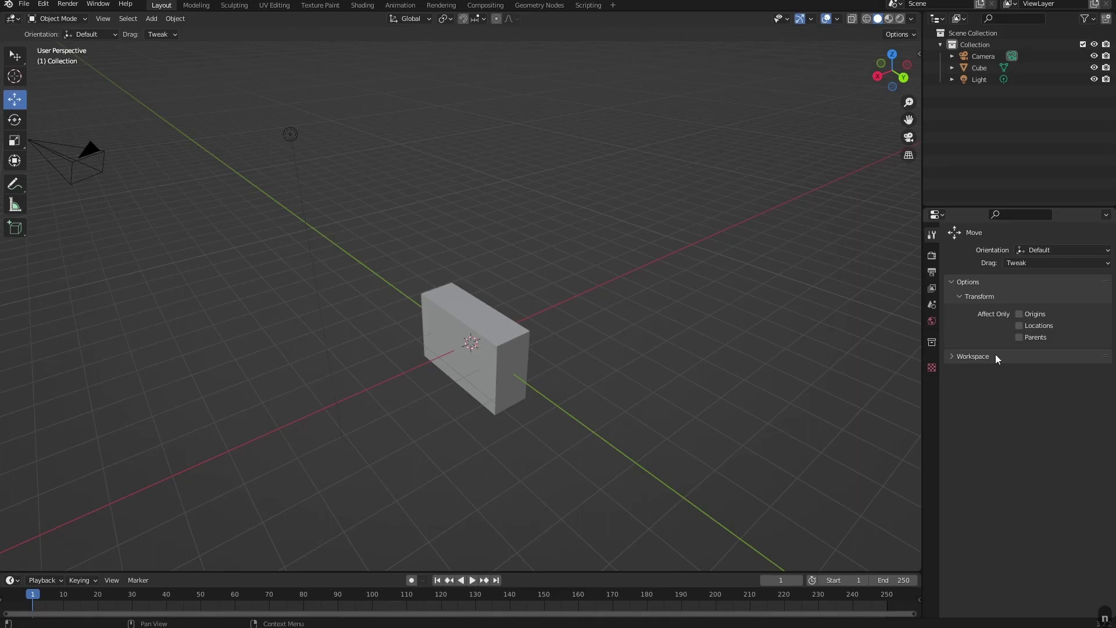
# Examine the scene's render properties and its output format, frame range and file output properties.
pyautogui.click(931, 256)
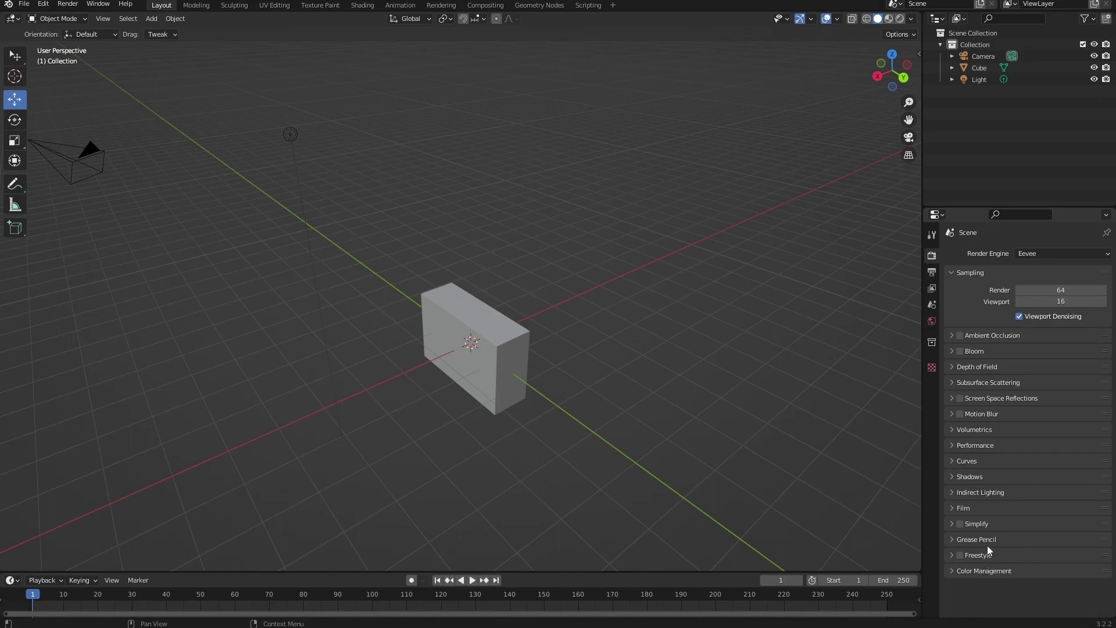
pyautogui.click(932, 272)
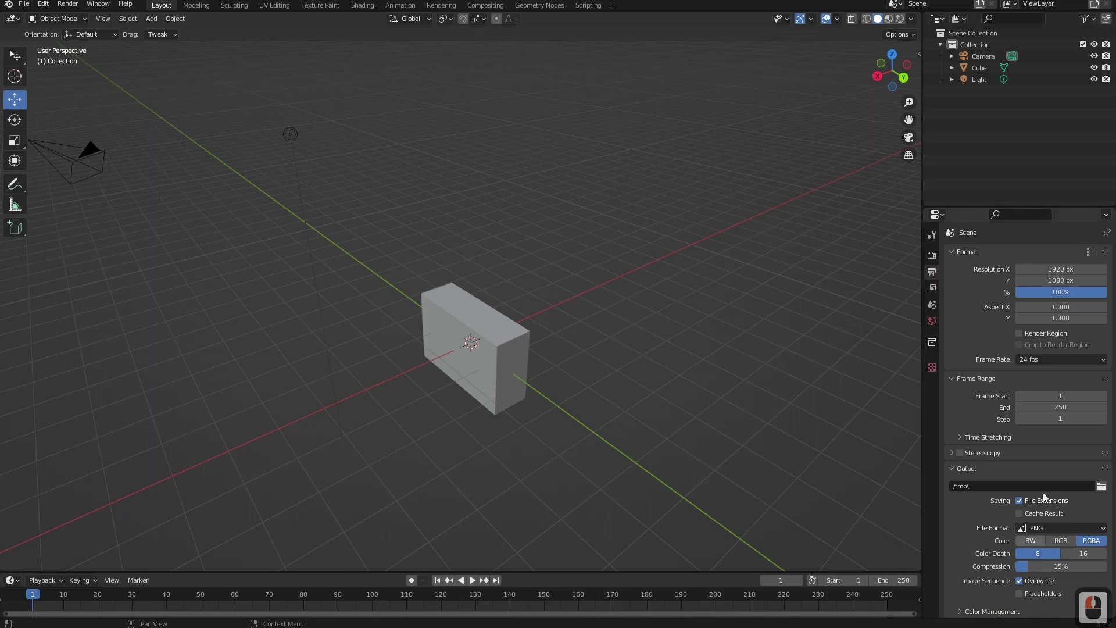
pyautogui.scroll(-5, 1022, 372)
pyautogui.scroll(7, 1017, 462)
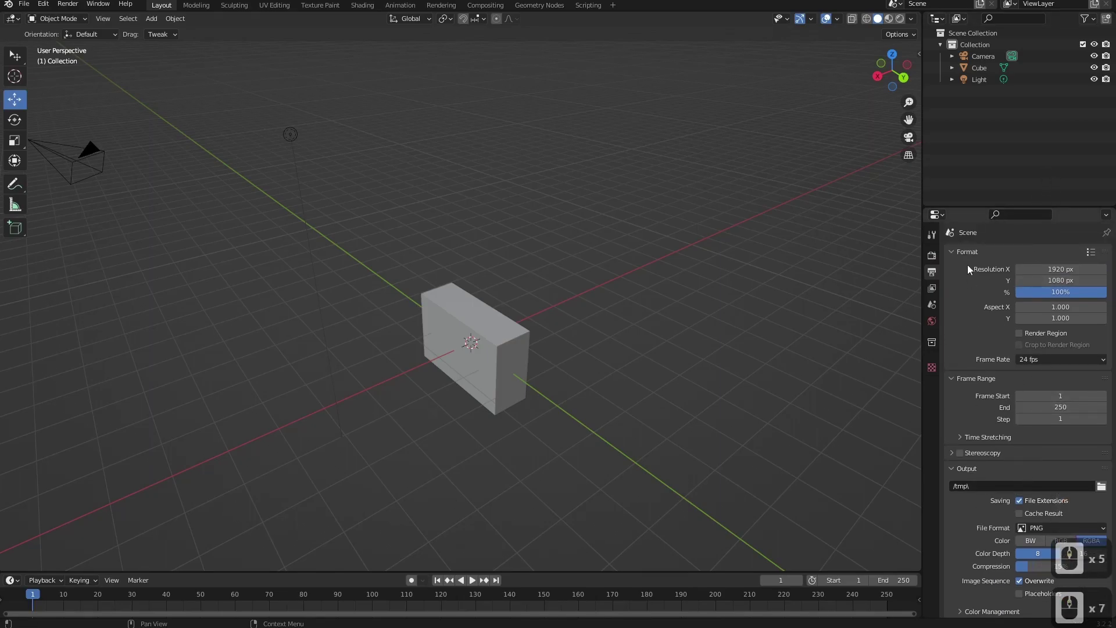
# Examine the view layer properties, from the data and light passes down to Cryptomatte and Shader AOV.
pyautogui.click(932, 288)
pyautogui.scroll(-7, 1030, 399)
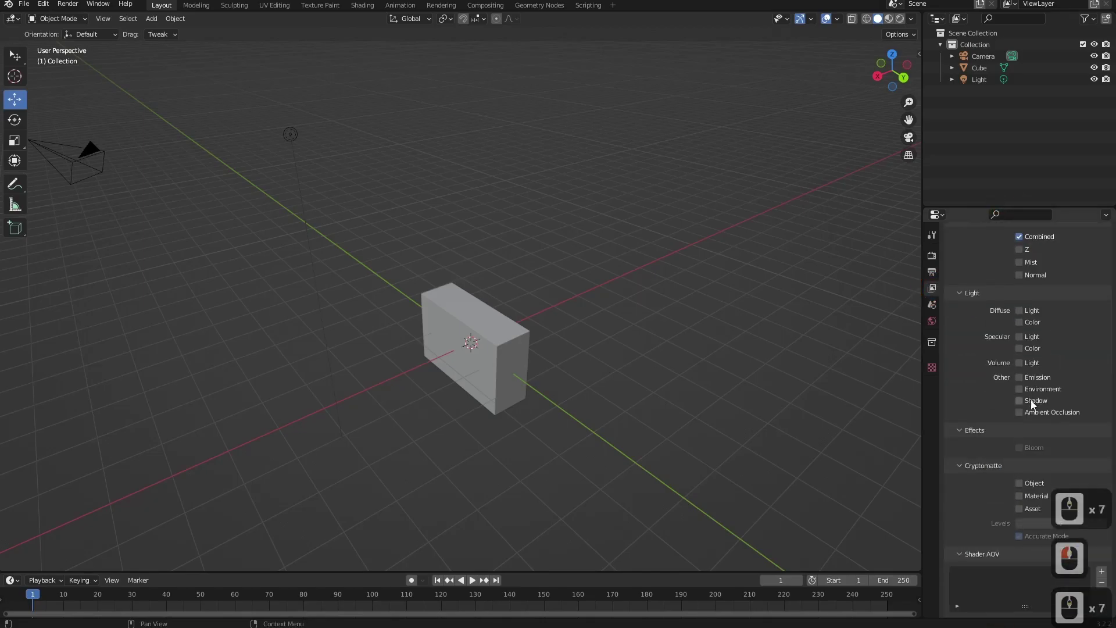
pyautogui.scroll(7, 1023, 469)
pyautogui.scroll(1, 1028, 478)
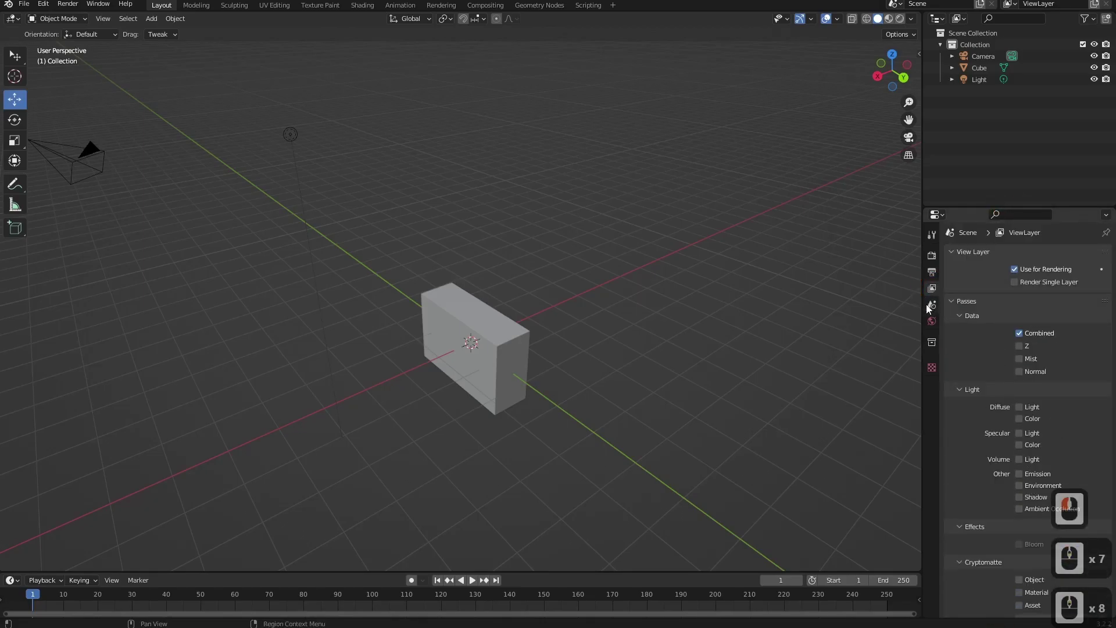
pyautogui.scroll(-6, 1017, 384)
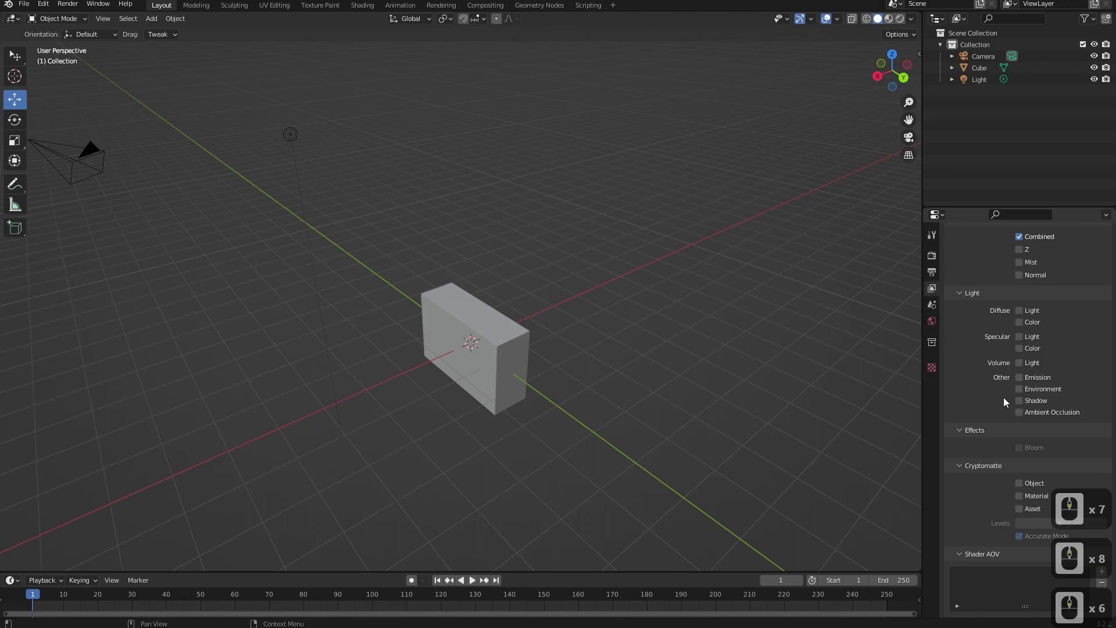
pyautogui.scroll(6, 1003, 410)
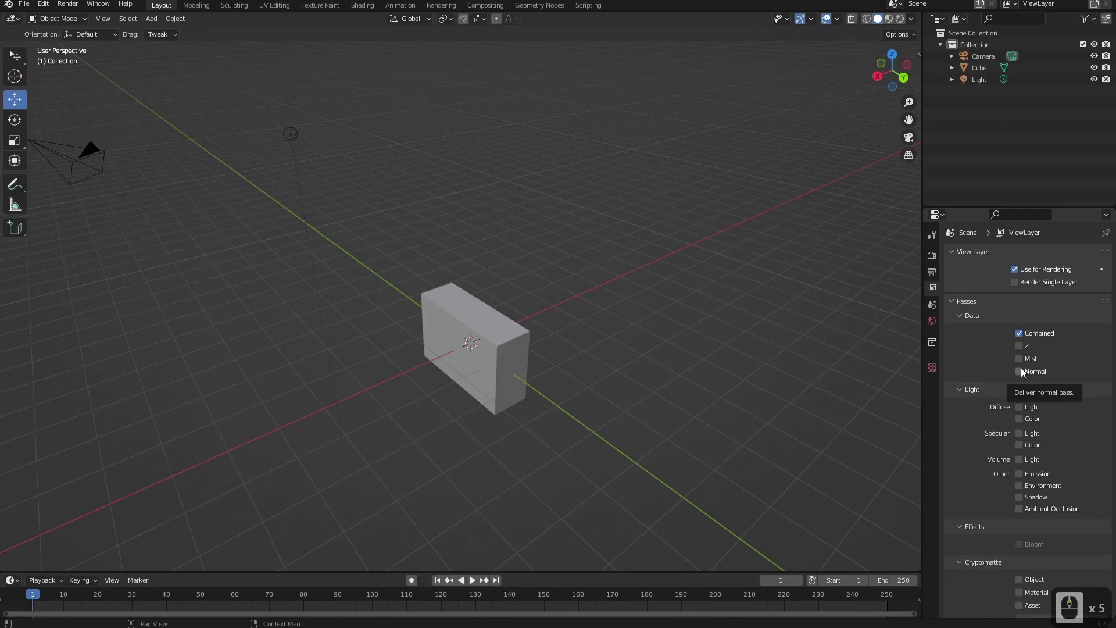
pyautogui.scroll(-7, 1020, 372)
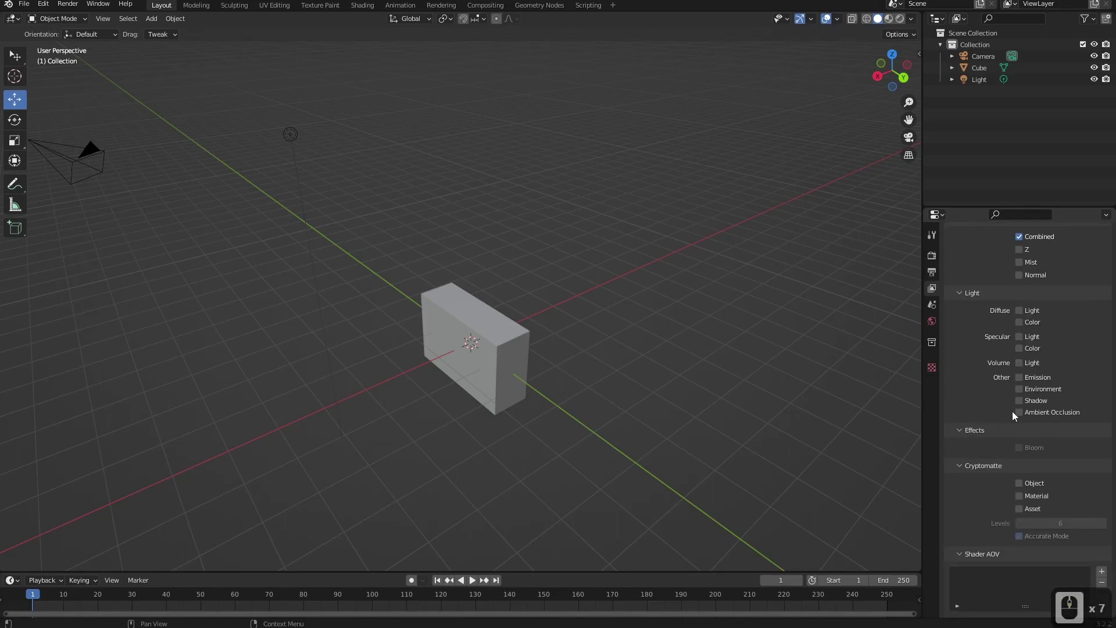
# Open the scene properties and expand the Units settings to view the available unit systems.
pyautogui.click(931, 305)
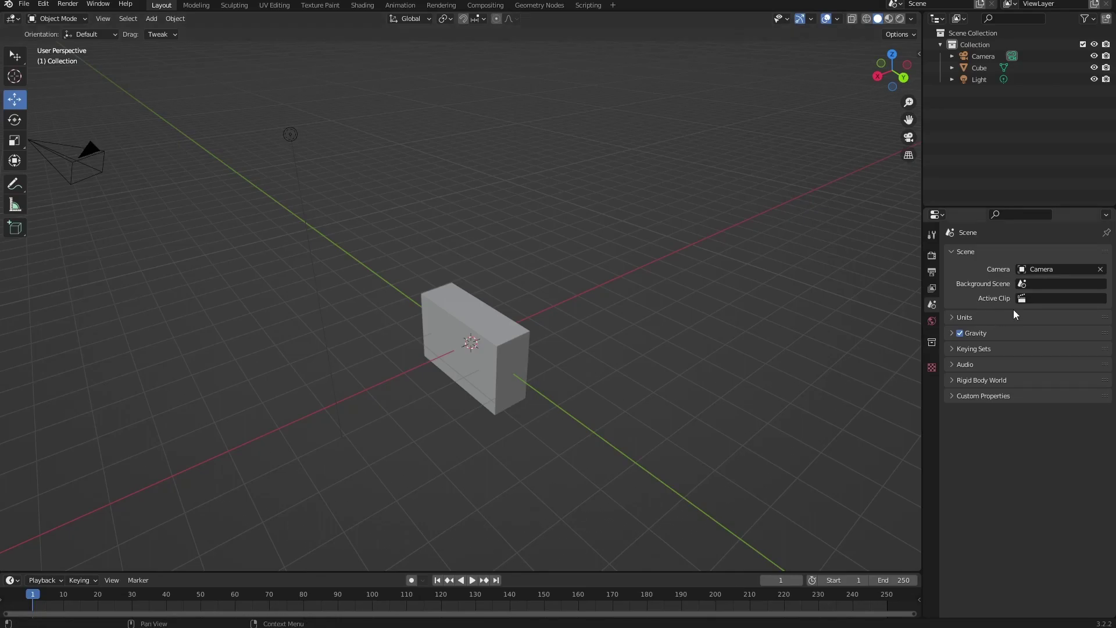
pyautogui.click(951, 318)
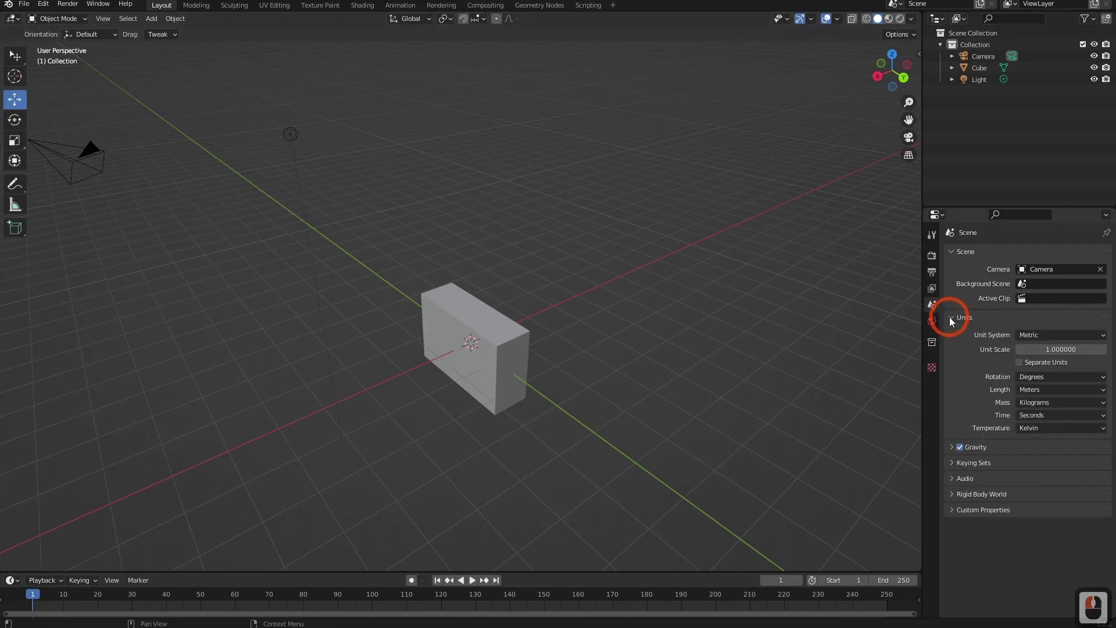
pyautogui.click(1033, 334)
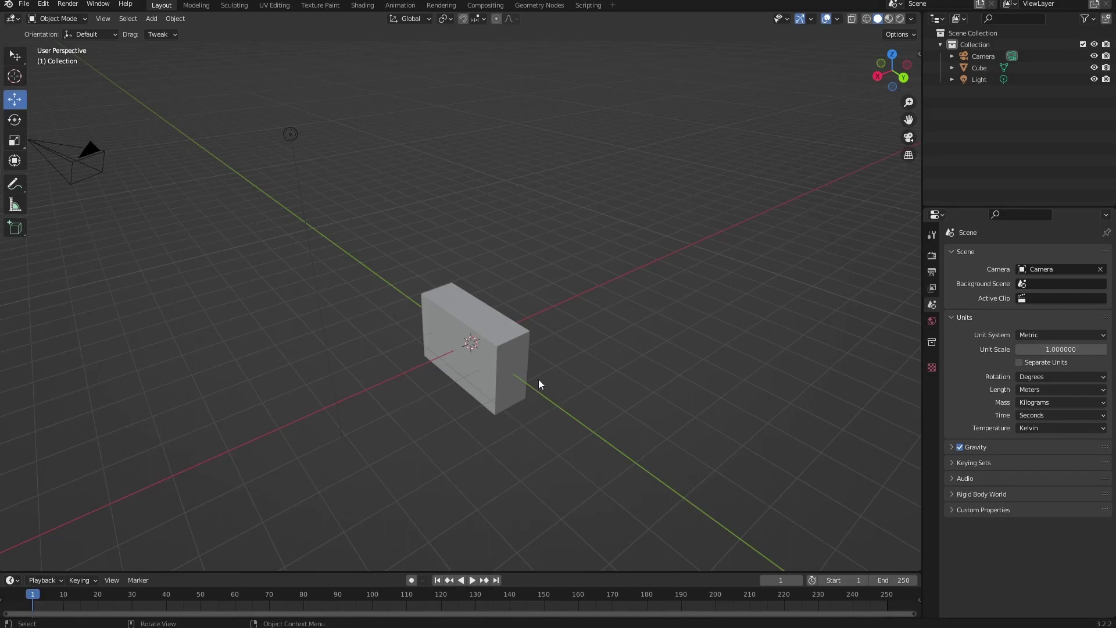
# Try the Imperial and None unit systems for the scene, and restore Metric.
pyautogui.click(1026, 335)
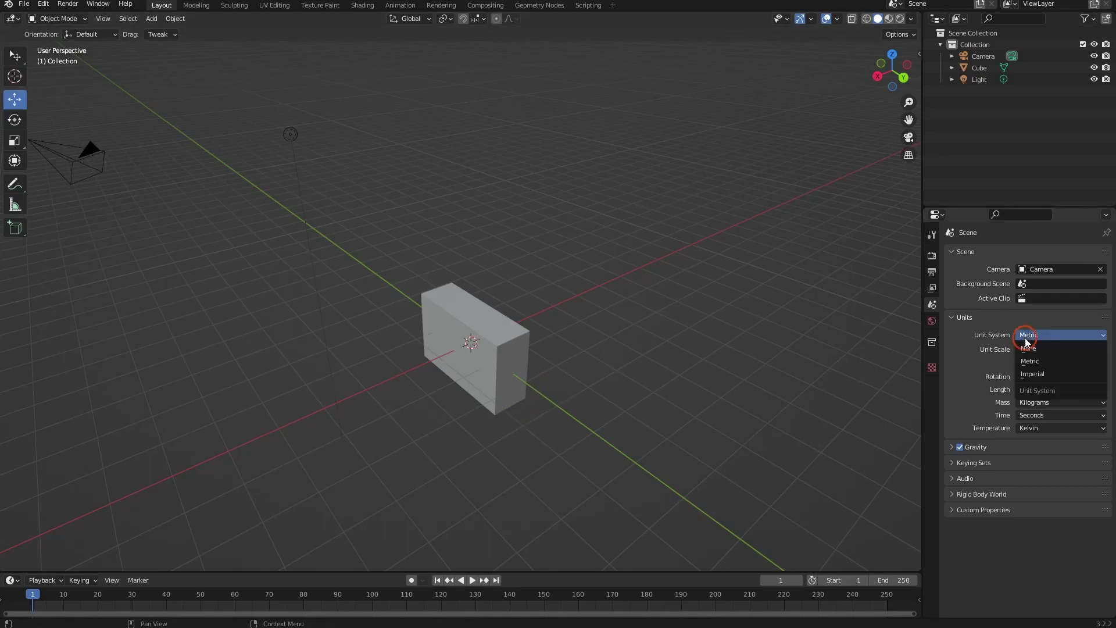
pyautogui.click(1032, 374)
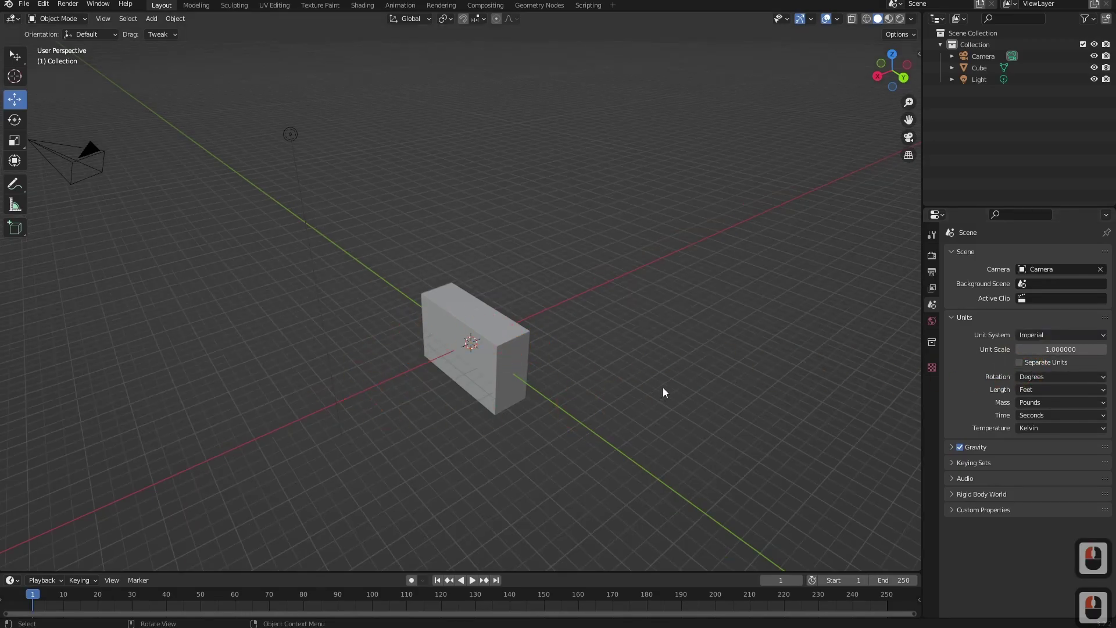
pyautogui.click(1053, 335)
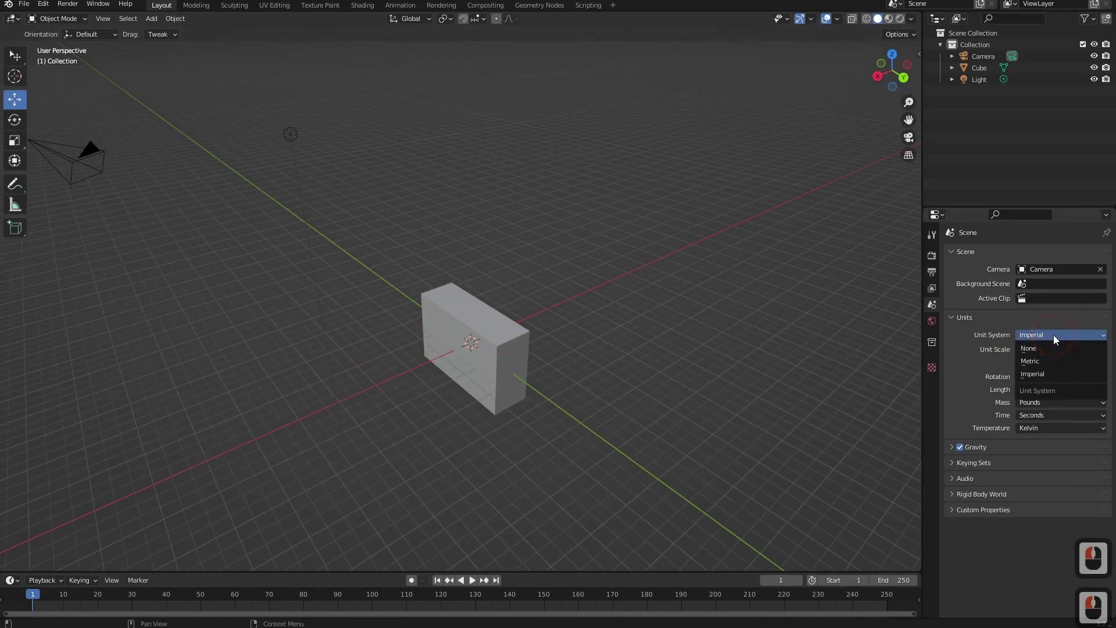
pyautogui.click(1046, 348)
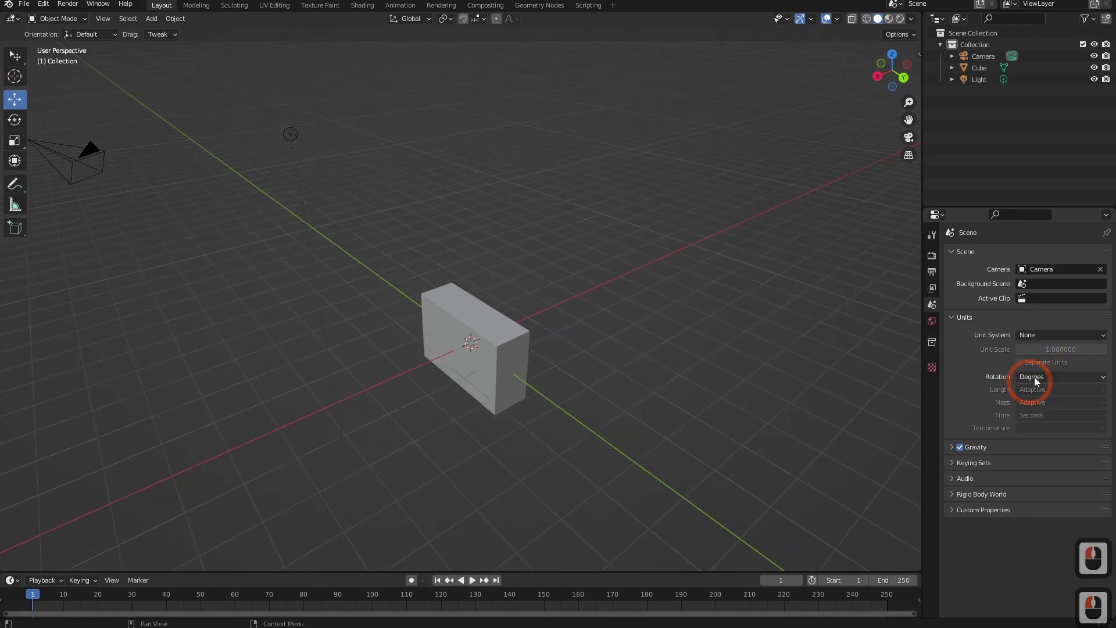
pyautogui.click(1031, 337)
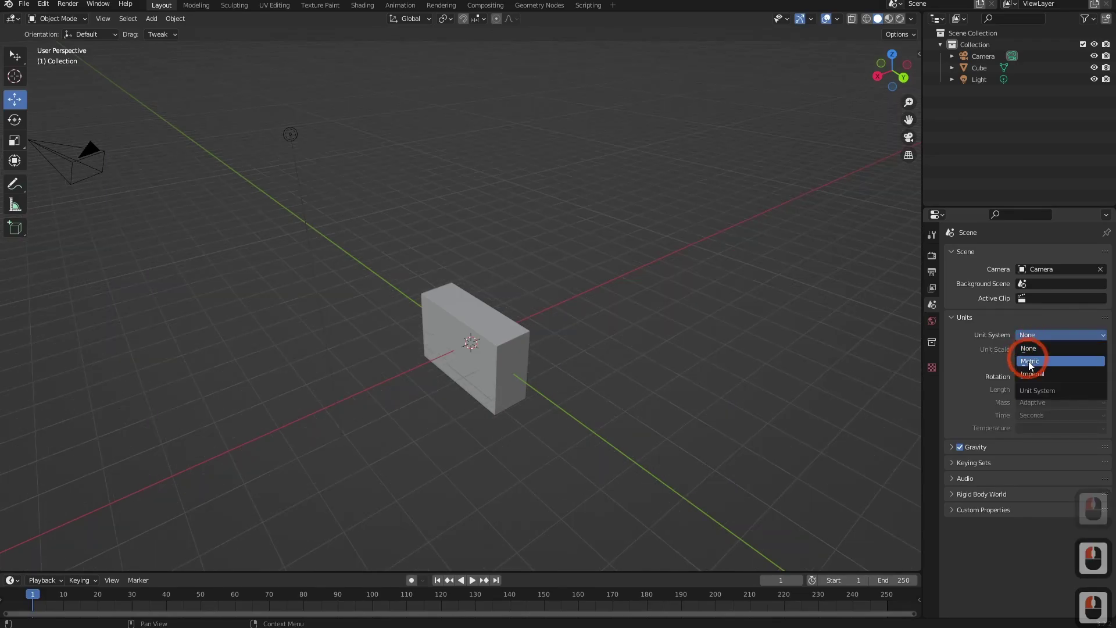
pyautogui.click(1028, 361)
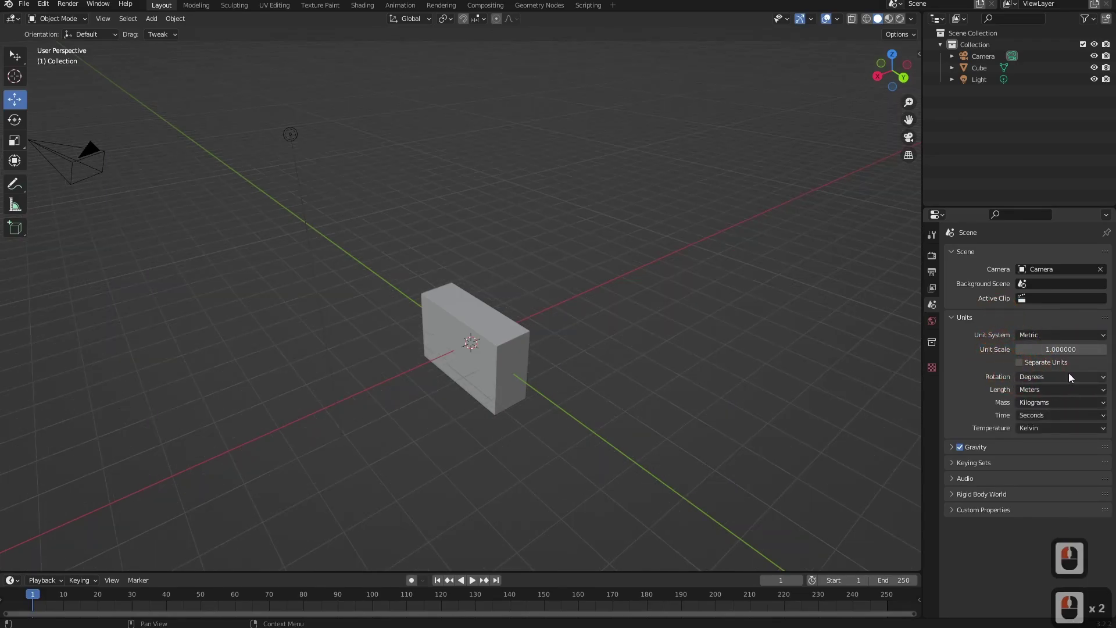
# Examine the available length, mass and time units of the Metric system without changing them.
pyautogui.click(1026, 391)
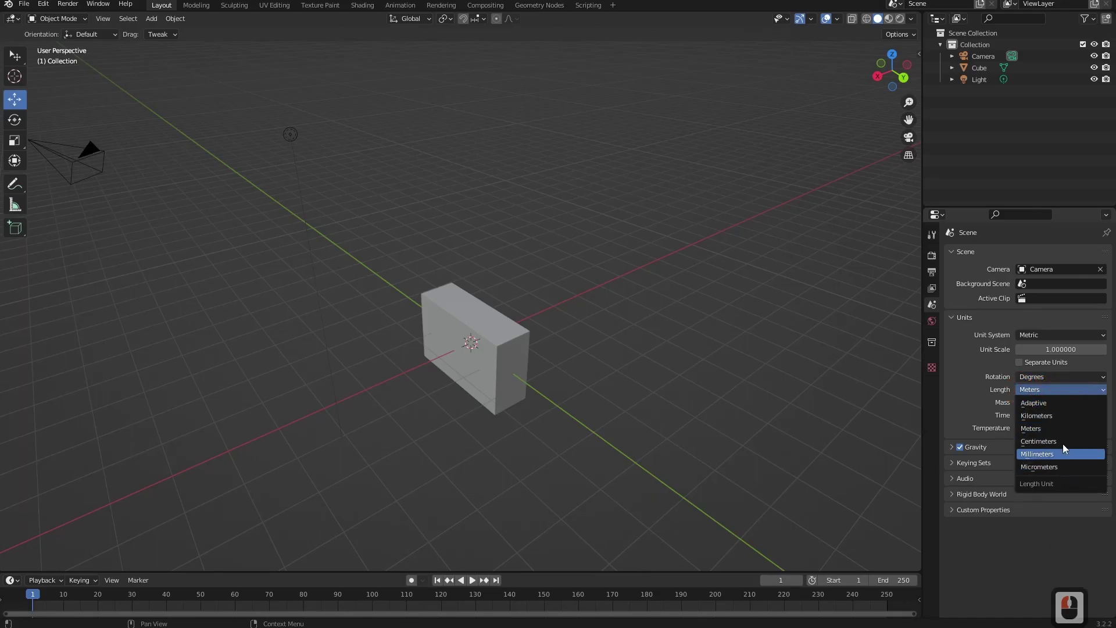
pyautogui.click(1045, 402)
pyautogui.click(1045, 403)
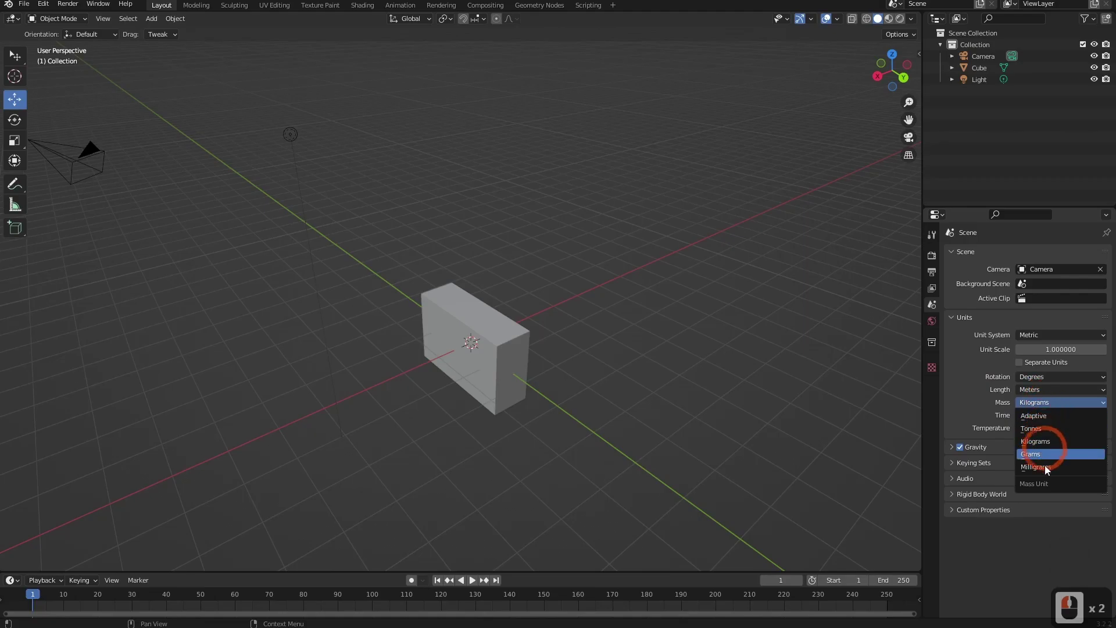
pyautogui.click(1057, 415)
pyautogui.click(1058, 415)
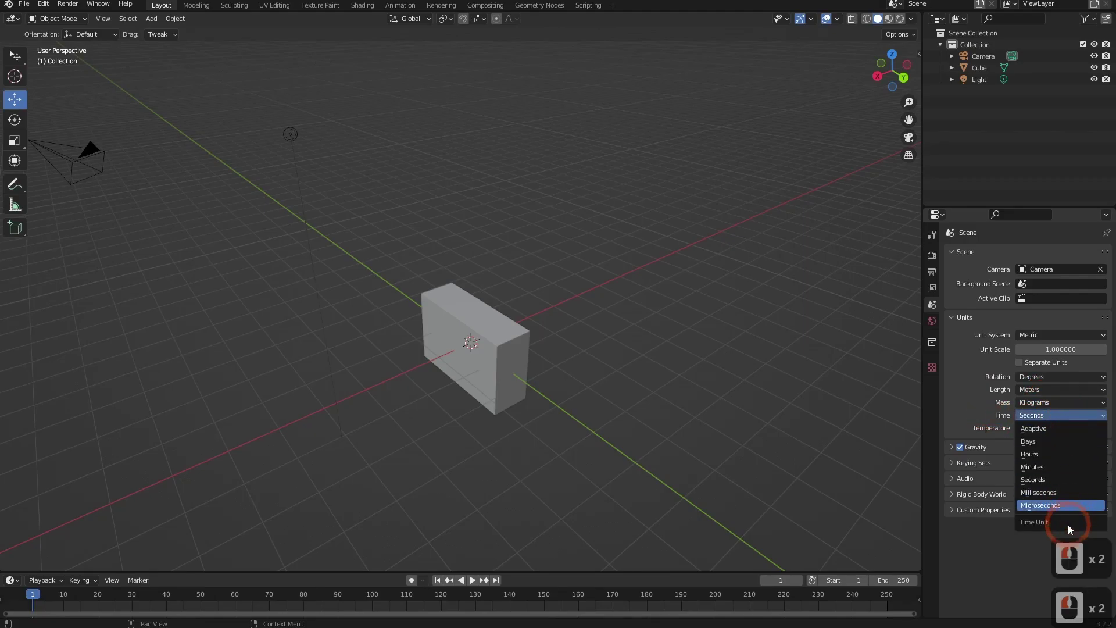
pyautogui.doubleClick(986, 398)
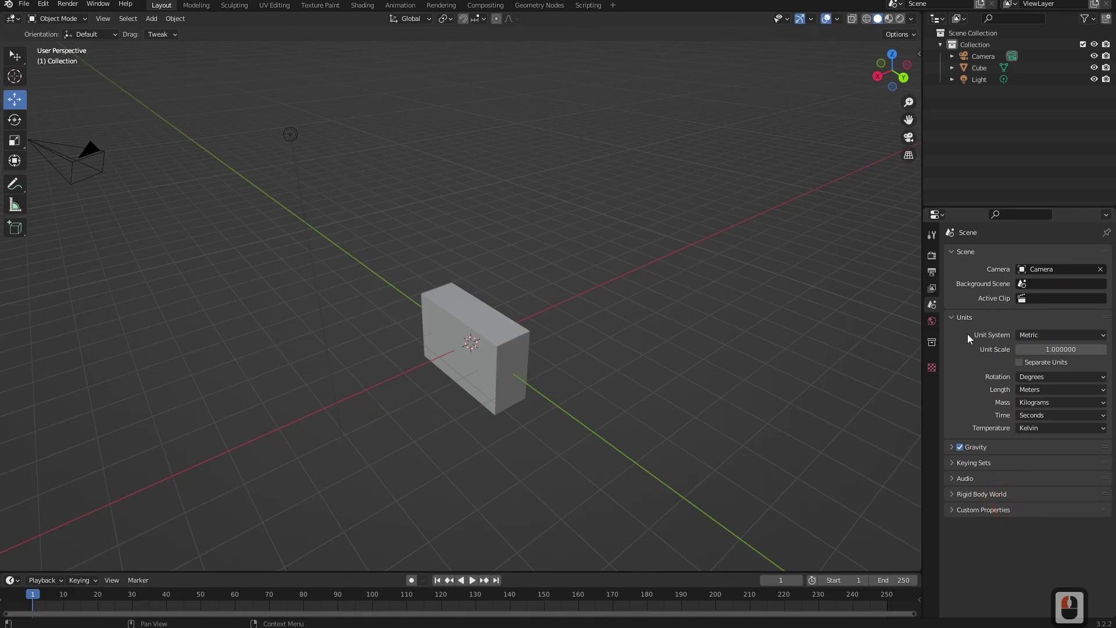
# Examine the world properties, and select the scene's Collection to view its restrictions, instancing and line art properties.
pyautogui.click(932, 321)
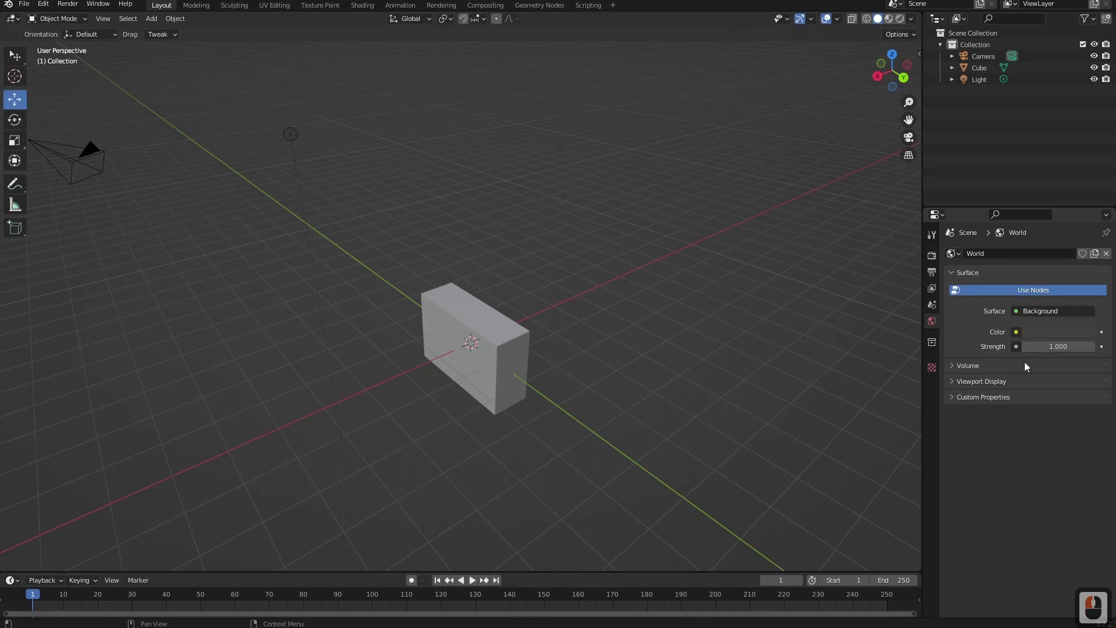
pyautogui.click(932, 342)
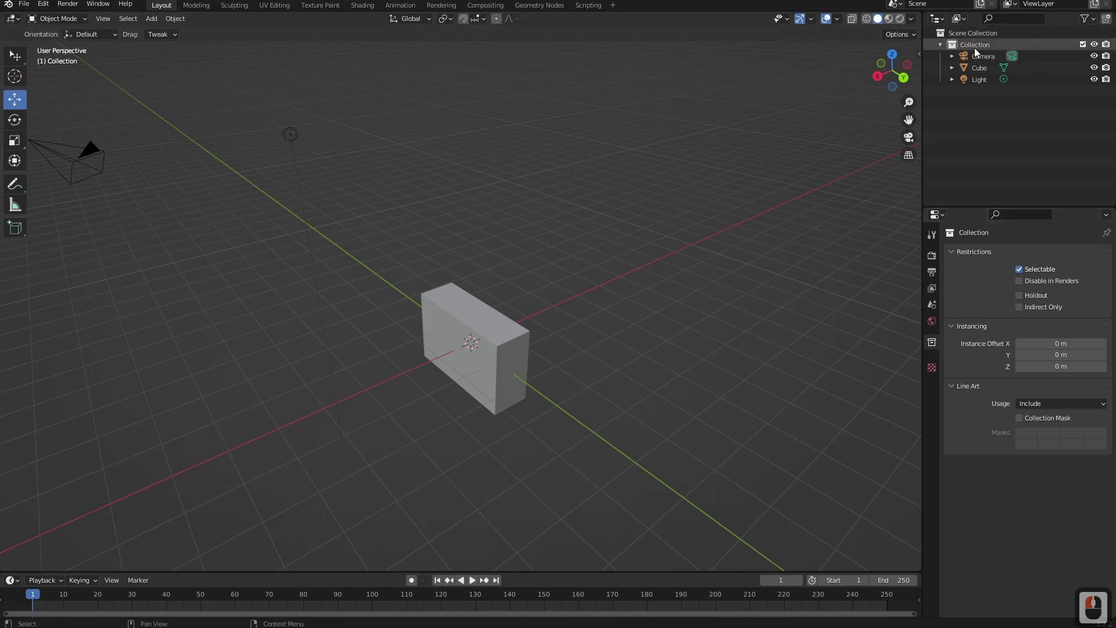
pyautogui.click(975, 46)
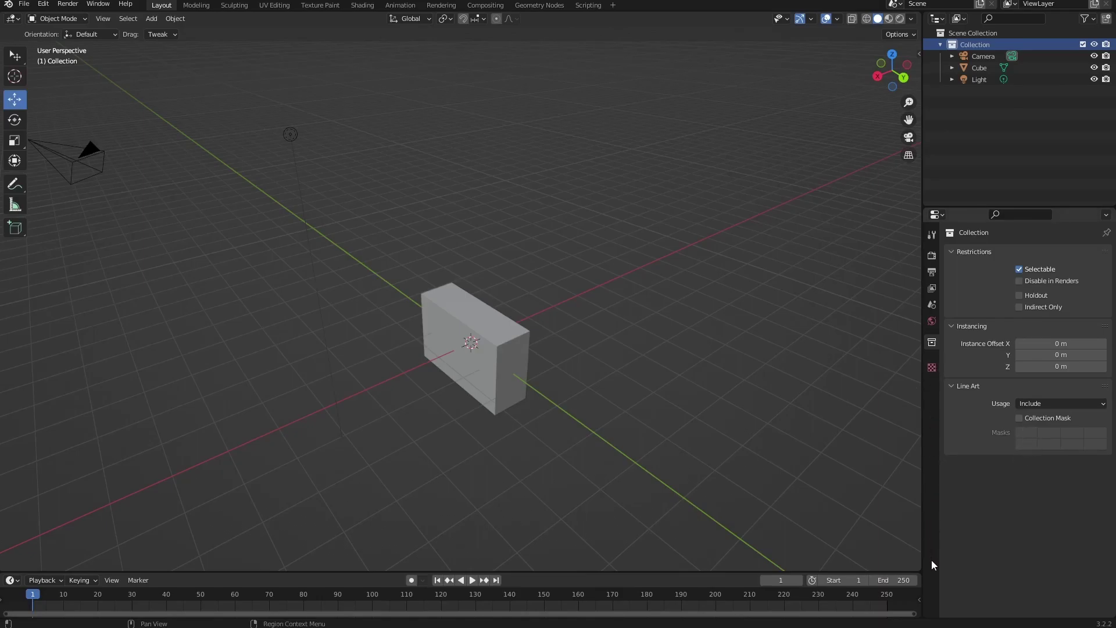
pyautogui.click(931, 367)
pyautogui.click(931, 343)
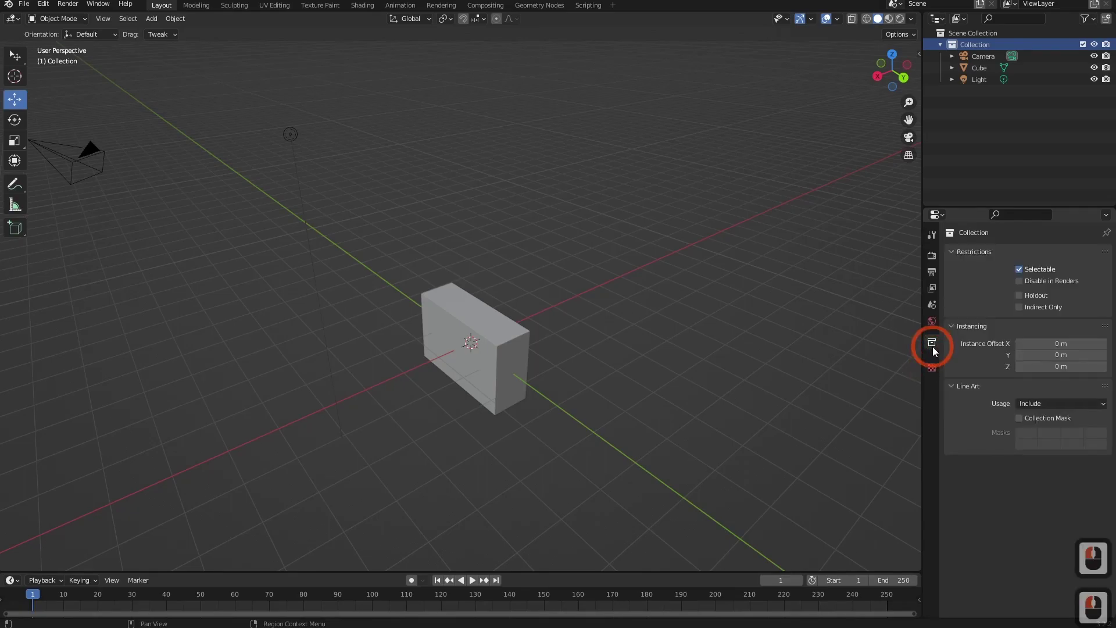
# Select the light, the cube and the camera in turn to compare which property categories each object type offers.
pyautogui.click(290, 139)
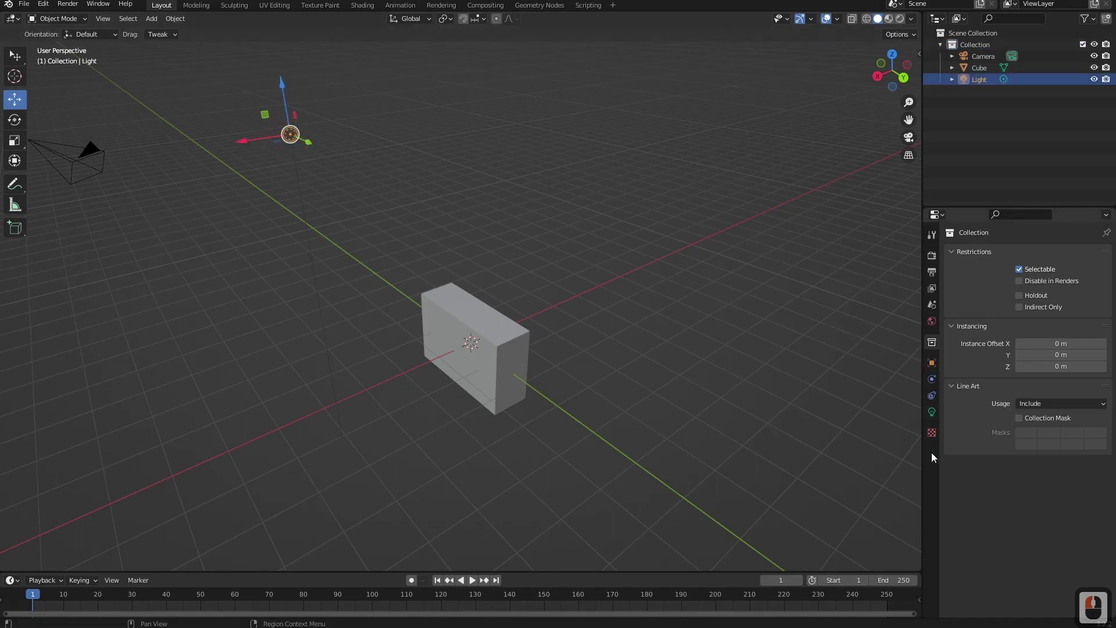
pyautogui.click(474, 328)
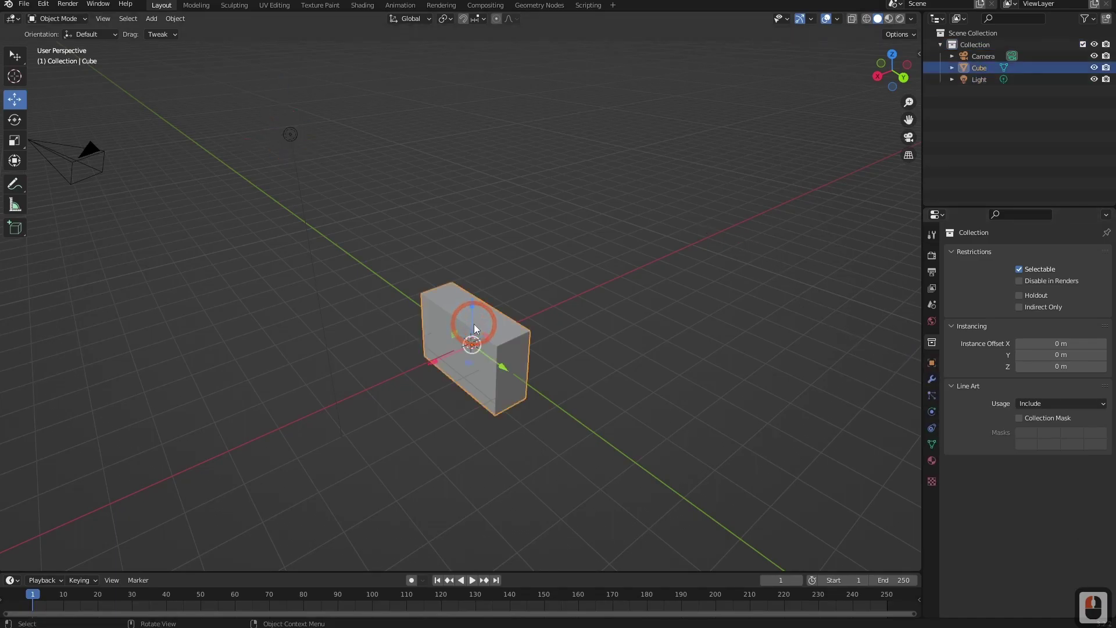
pyautogui.click(71, 162)
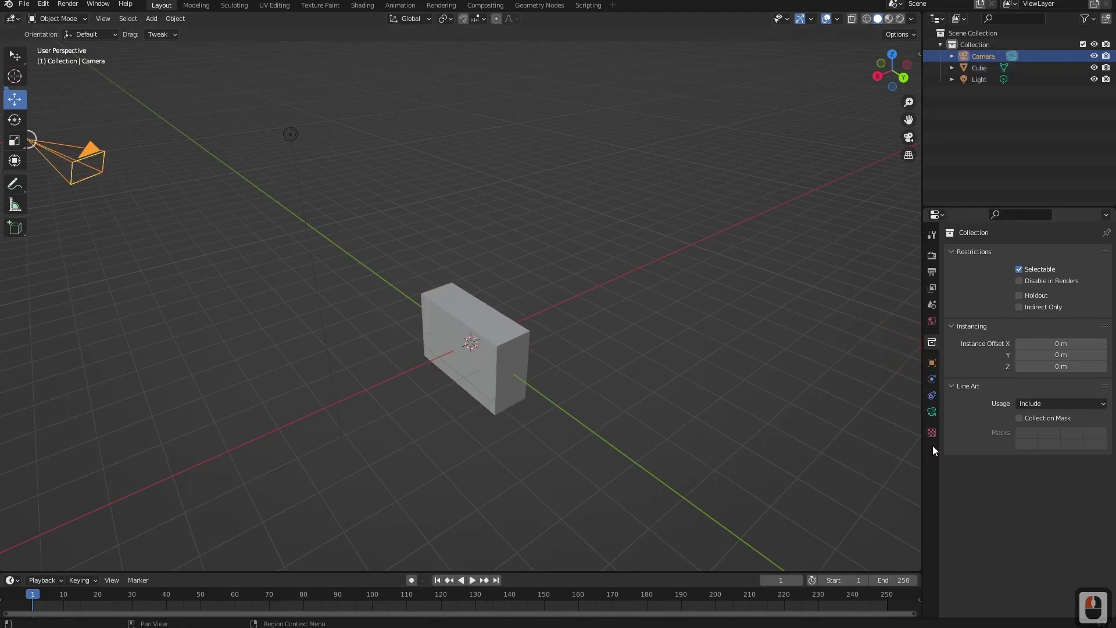
# Select the cube and examine its object, modifier, particle, physics, constraint and mesh data properties.
pyautogui.click(441, 324)
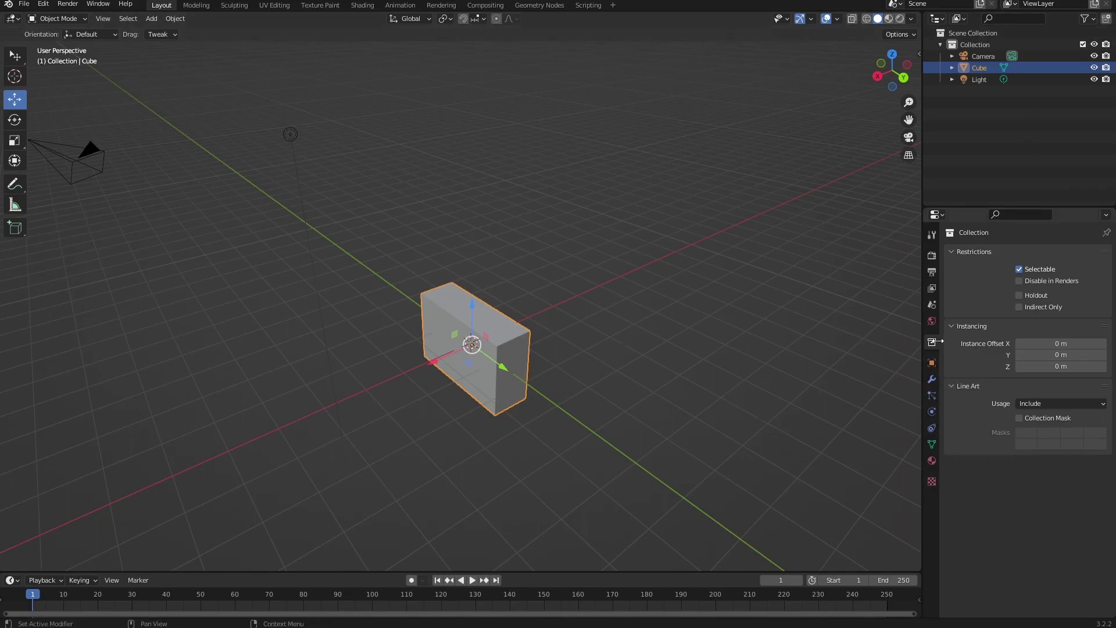
pyautogui.click(931, 363)
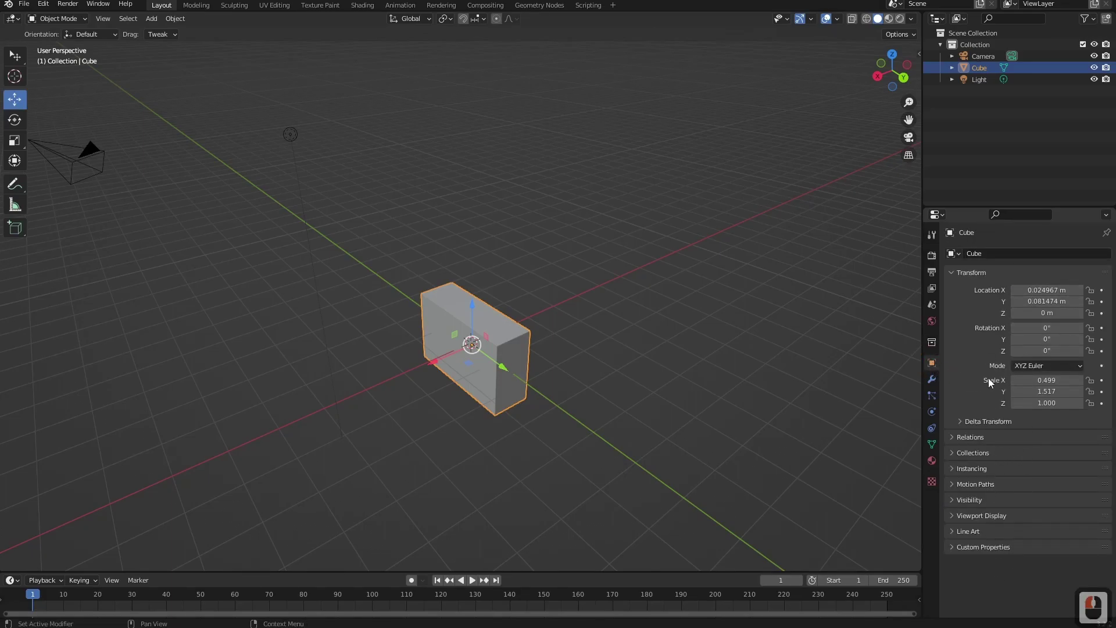
pyautogui.click(931, 378)
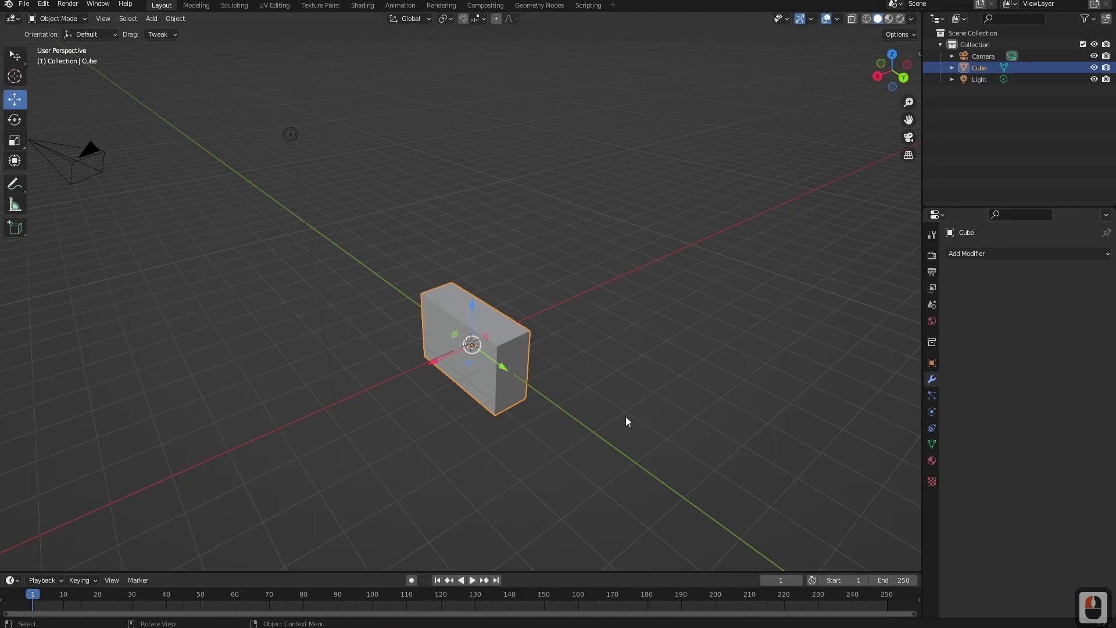
pyautogui.click(931, 395)
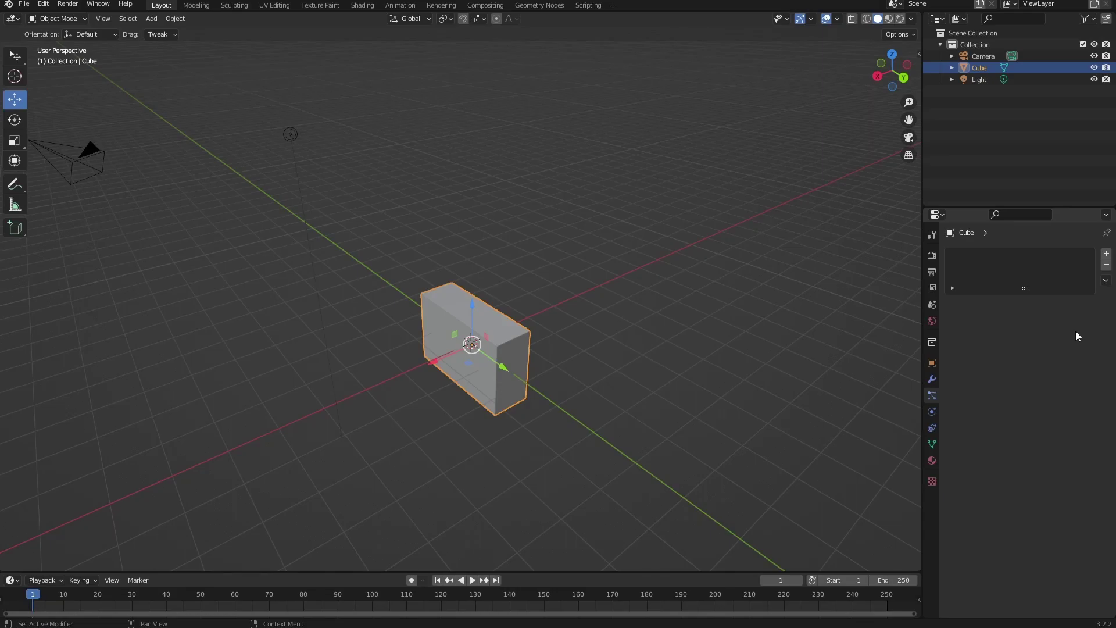
pyautogui.click(931, 412)
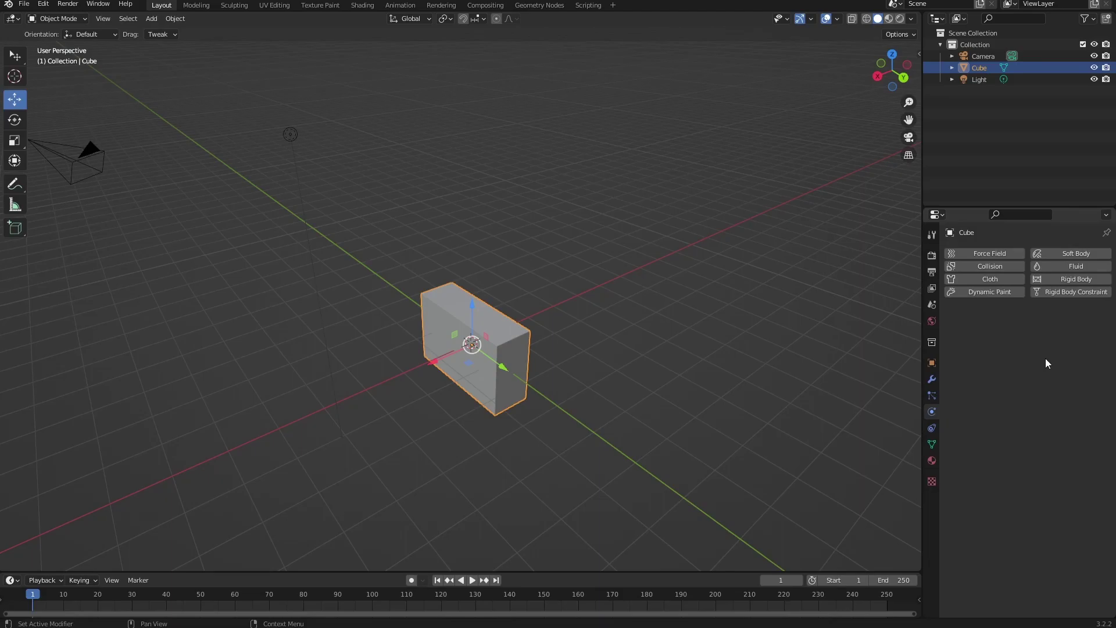
pyautogui.click(931, 428)
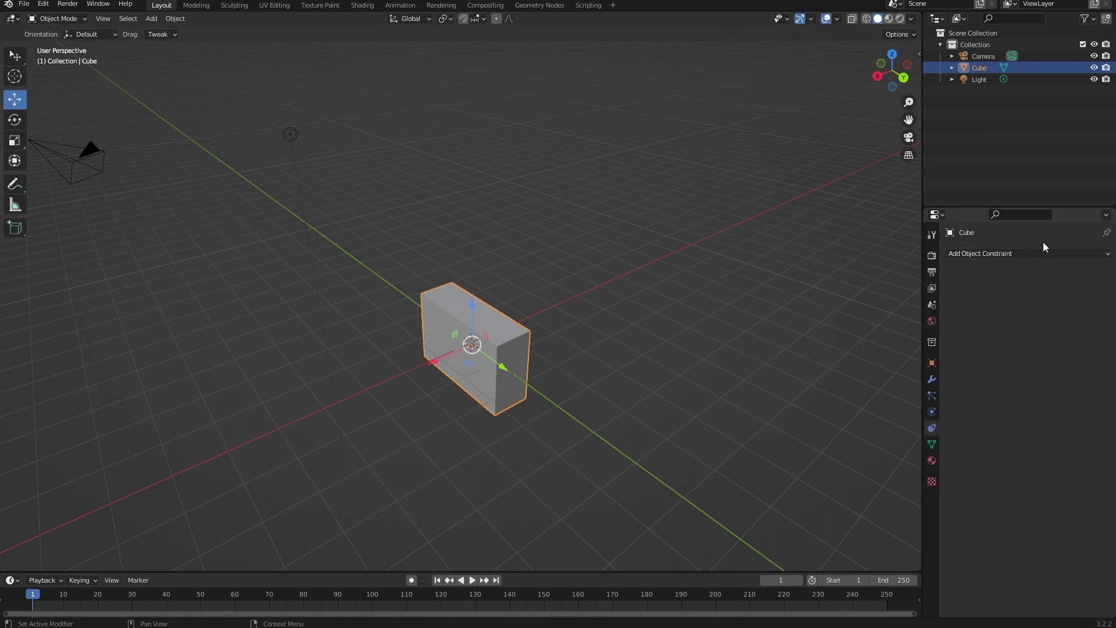
pyautogui.click(932, 445)
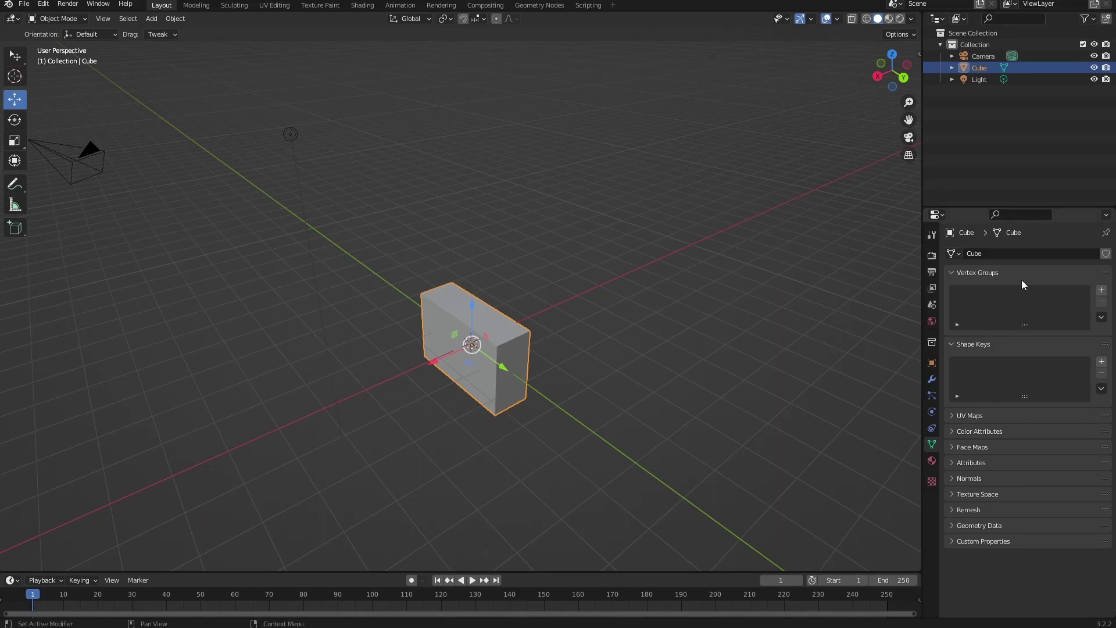
pyautogui.click(984, 254)
# Show the cube's material properties and display the viewport in Material Preview shading with a close view of the cube.
pyautogui.doubleClick(931, 460)
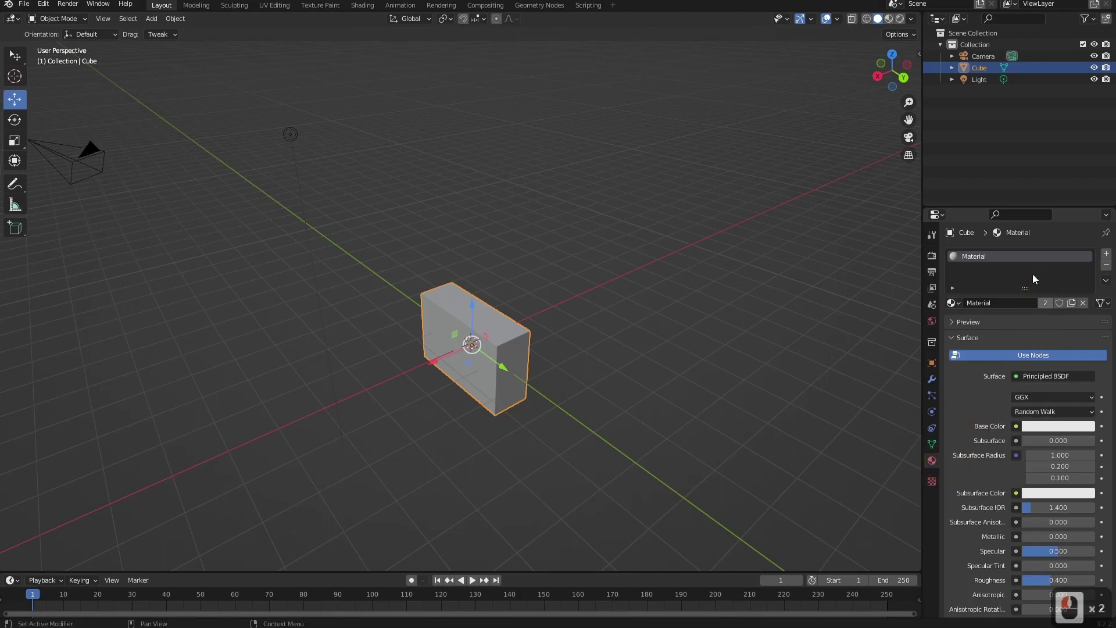
pyautogui.moveTo(566, 405); pyautogui.dragTo(706, 243, button='middle')
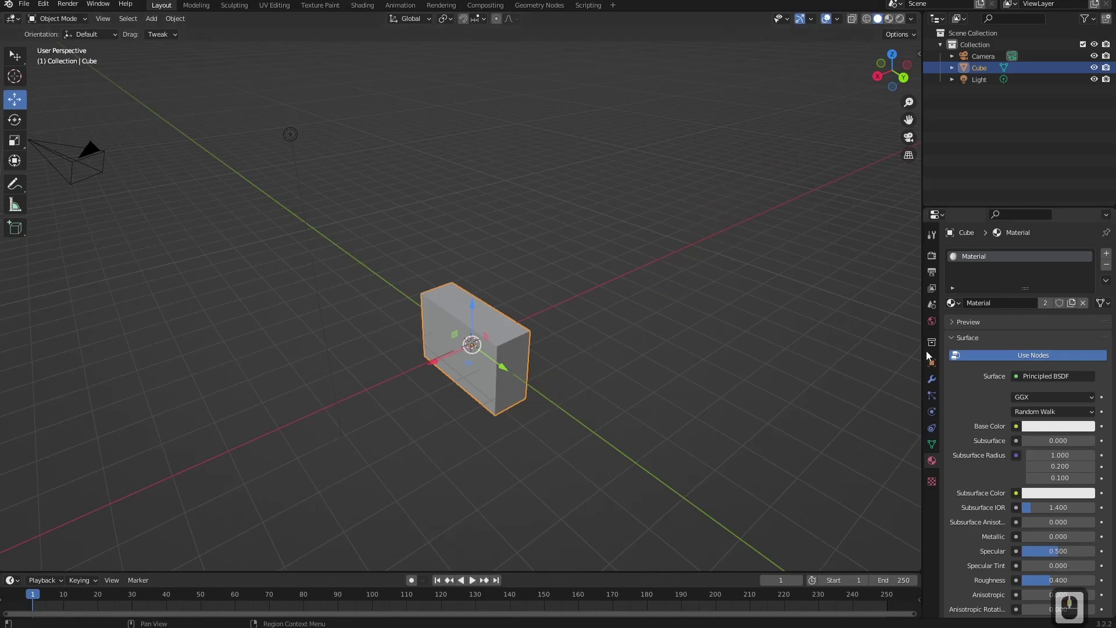
pyautogui.click(888, 18)
pyautogui.moveTo(494, 411)
pyautogui.mouseDown(button='middle')
pyautogui.moveTo(442, 414)
pyautogui.moveTo(476, 426)
pyautogui.mouseUp(button='middle')
pyautogui.scroll(5, 479, 416)
pyautogui.keyDown('shift'); pyautogui.moveTo(466, 441); pyautogui.dragTo(627, 380, button='middle'); pyautogui.keyUp('shift')
pyautogui.scroll(3, 586, 357)
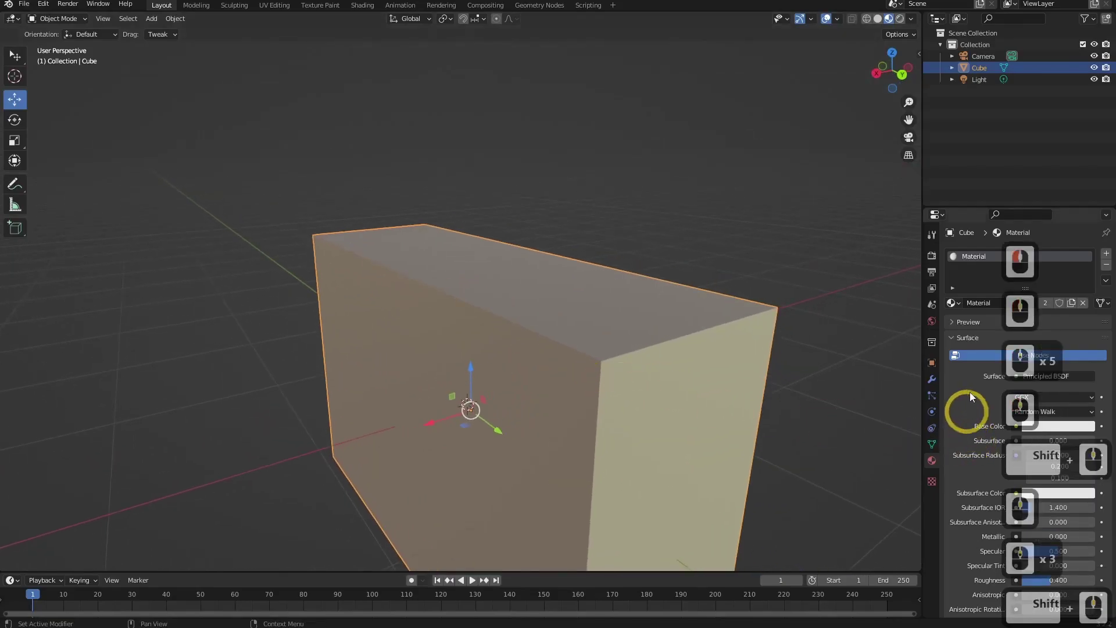
# Set the Metallic value of the cube's material to 1.000.
pyautogui.scroll(-6, 969, 392)
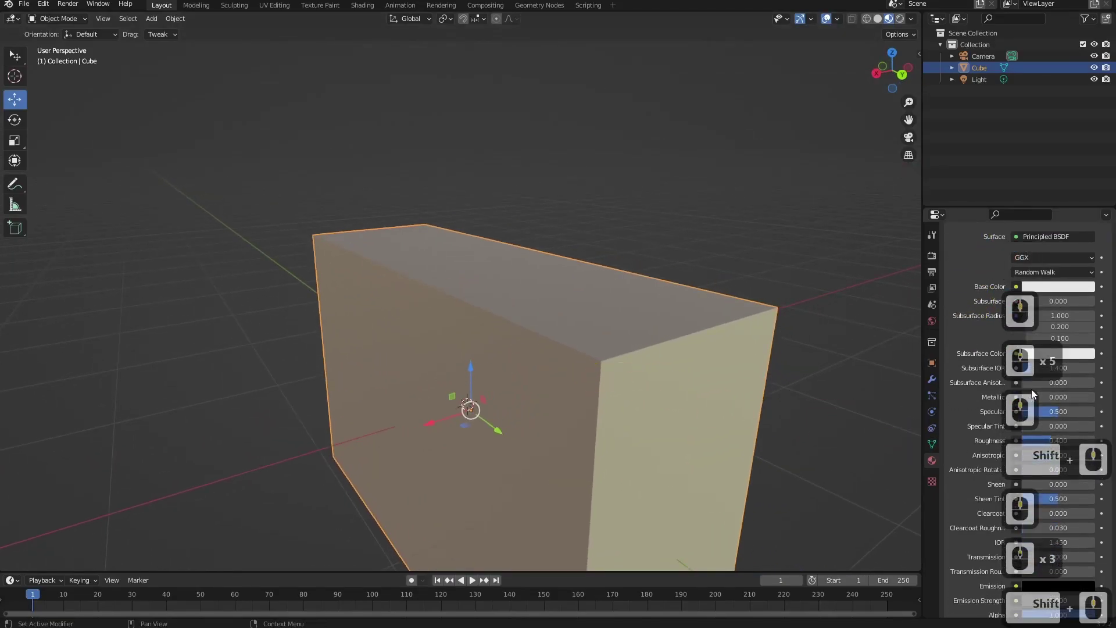
pyautogui.moveTo(1044, 396); pyautogui.dragTo(1115, 391)
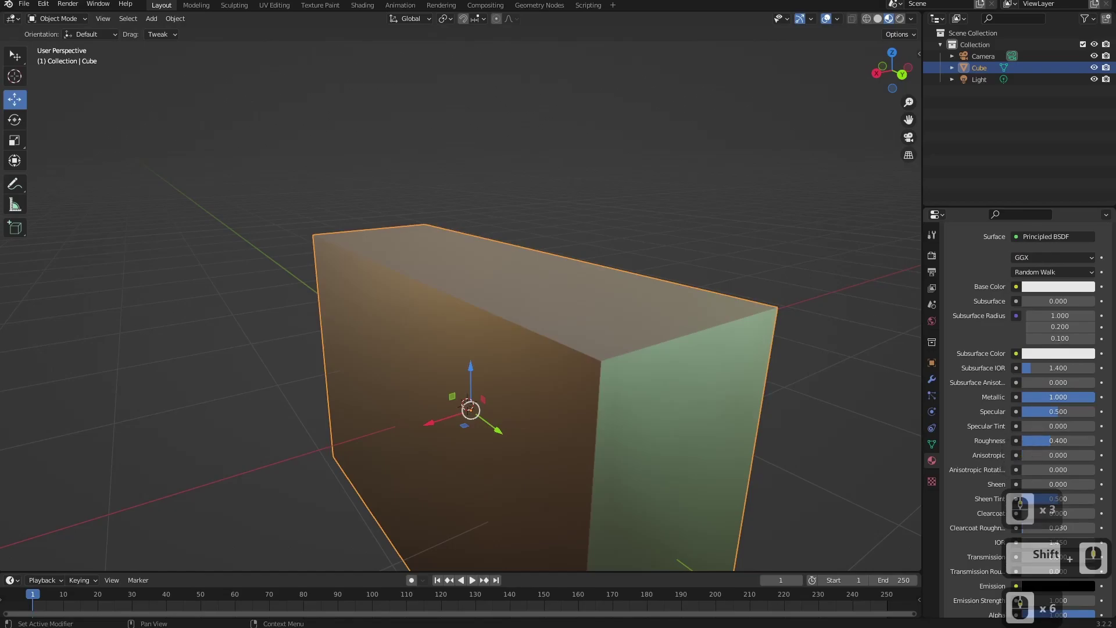
pyautogui.moveTo(685, 381)
pyautogui.mouseDown(button='middle')
pyautogui.moveTo(653, 444)
pyautogui.moveTo(602, 441)
pyautogui.moveTo(635, 453)
pyautogui.moveTo(688, 446)
pyautogui.moveTo(670, 399)
pyautogui.mouseUp(button='middle')
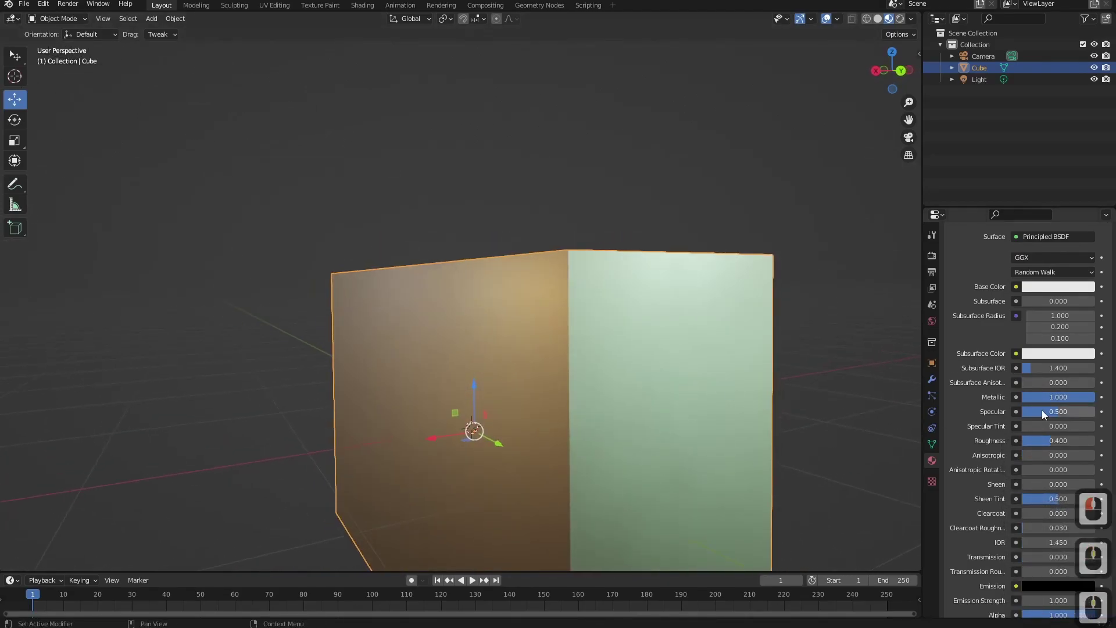
# Try lower Roughness values on the cube's material, including 0.000 for a mirror finish, and settle on 0.031.
pyautogui.moveTo(1049, 440); pyautogui.dragTo(1038, 438)
pyautogui.moveTo(767, 424); pyautogui.dragTo(633, 405, button='middle')
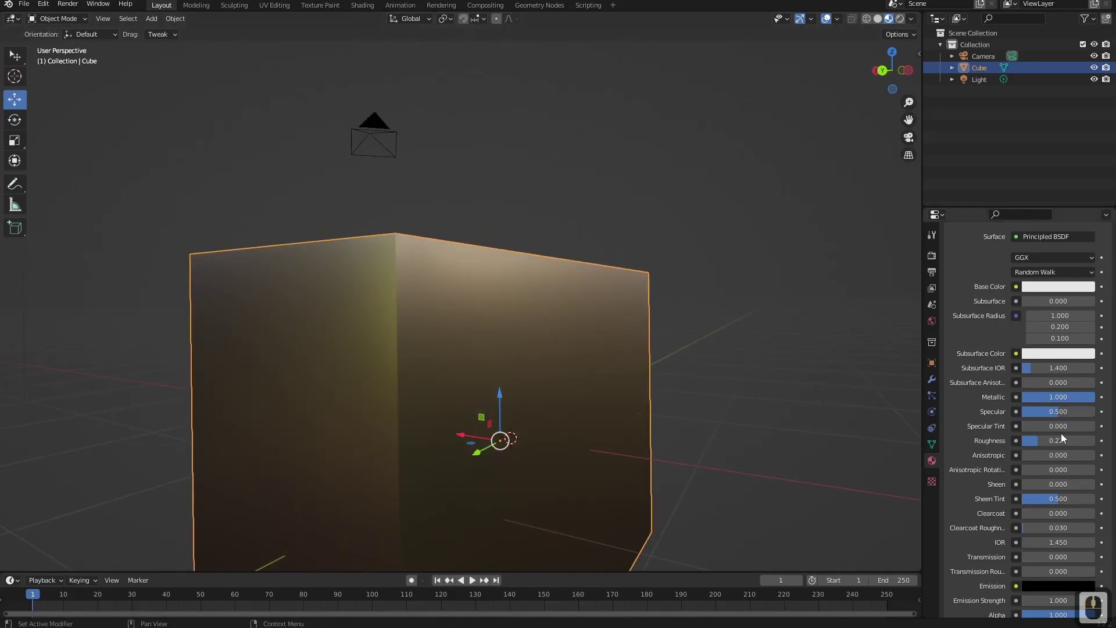
pyautogui.moveTo(1058, 440); pyautogui.dragTo(990, 440)
pyautogui.moveTo(710, 444); pyautogui.dragTo(740, 398, button='middle')
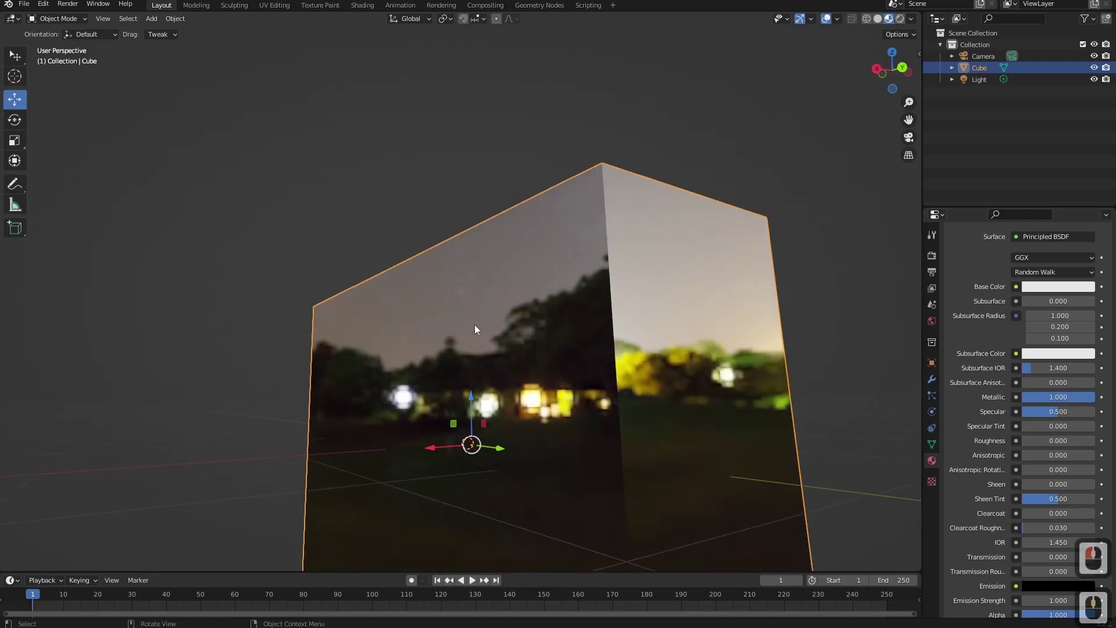
pyautogui.moveTo(1061, 436); pyautogui.dragTo(1070, 436)
pyautogui.moveTo(617, 439); pyautogui.dragTo(488, 266, button='middle')
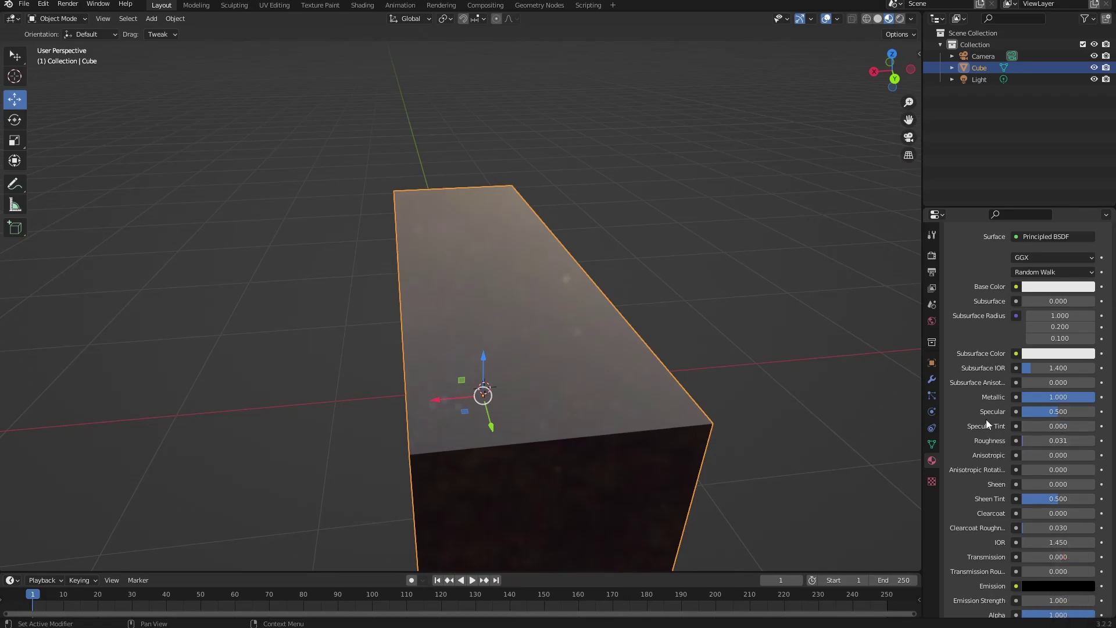
# Look through the cube material's full list of surface inputs, down to its Volume and Settings sections.
pyautogui.scroll(6, 983, 418)
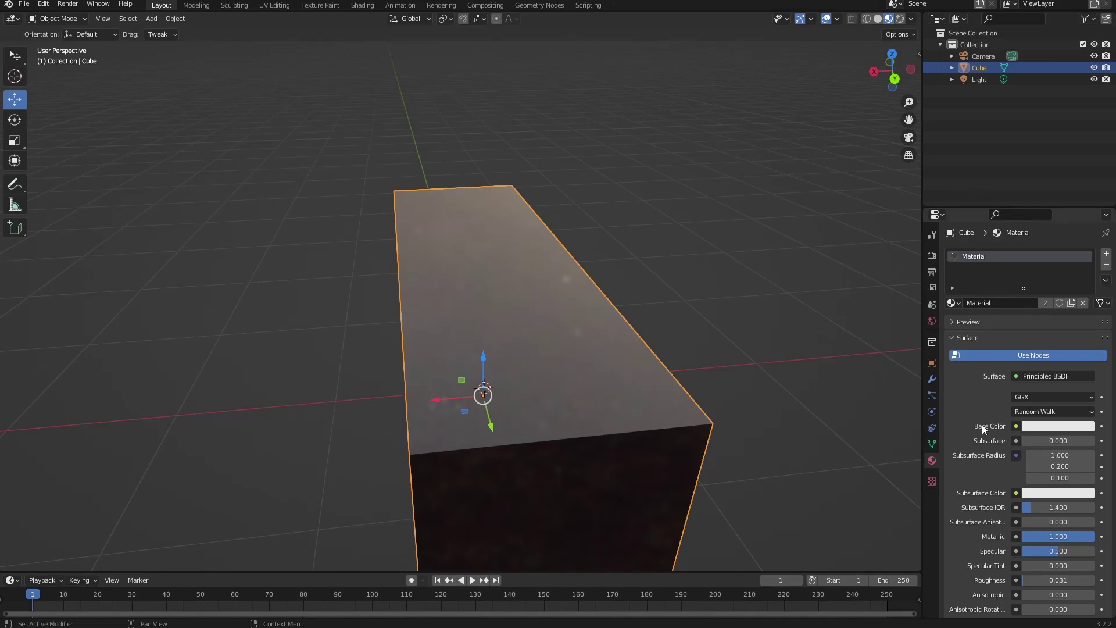
pyautogui.scroll(-3, 982, 413)
pyautogui.scroll(-11, 982, 410)
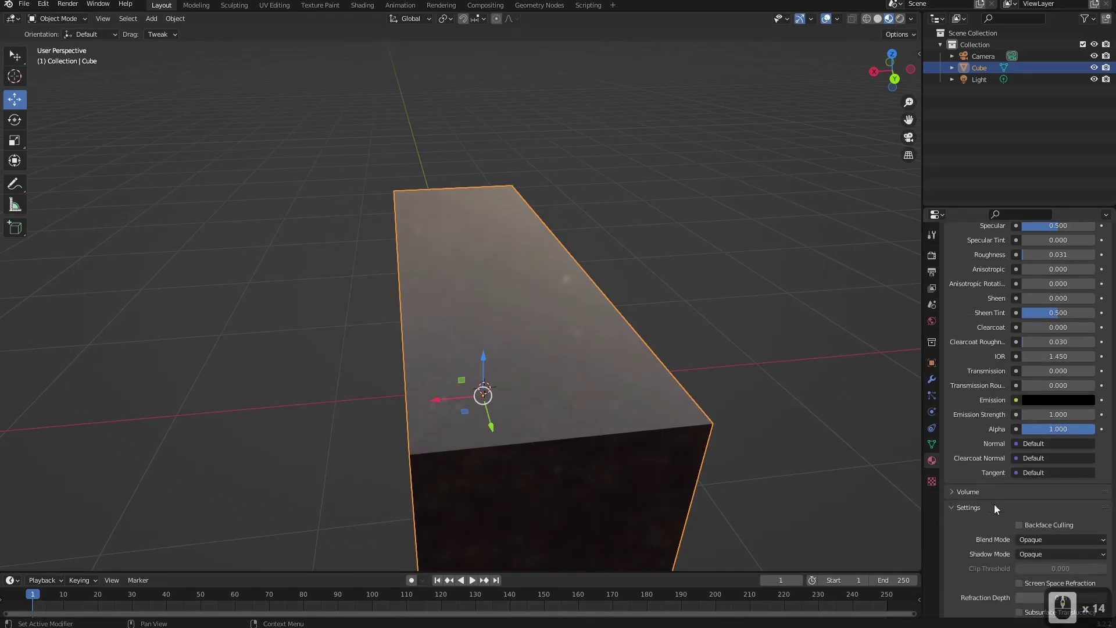
pyautogui.scroll(5, 1003, 481)
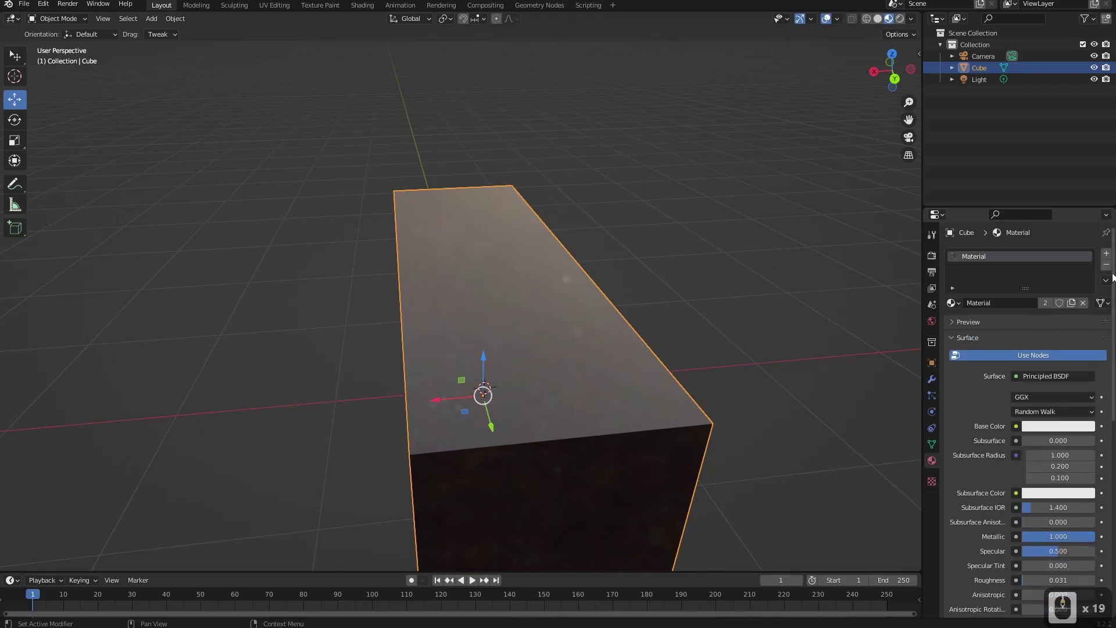
# Examine the texture properties, view the cube from another angle, and return to its object properties.
pyautogui.click(932, 482)
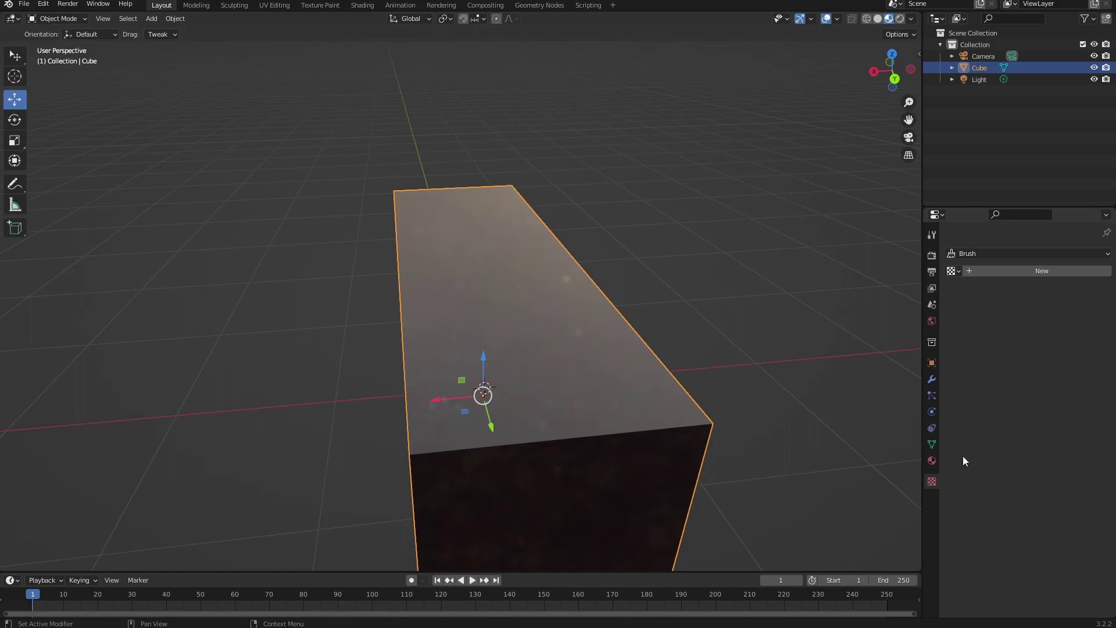
pyautogui.moveTo(478, 478); pyautogui.dragTo(808, 414, button='middle')
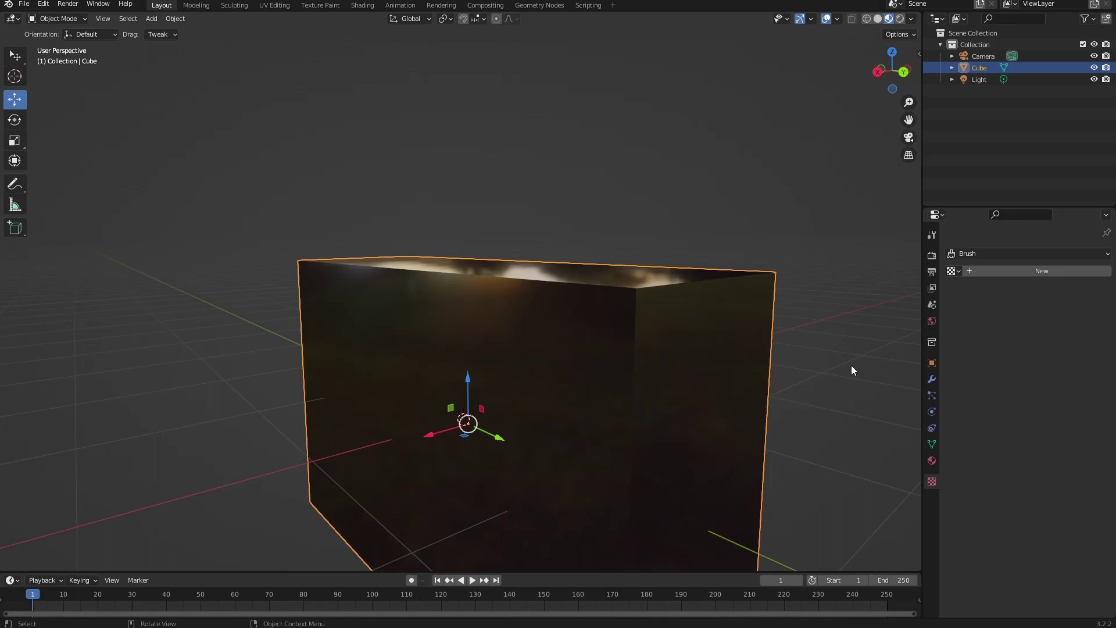
pyautogui.click(933, 363)
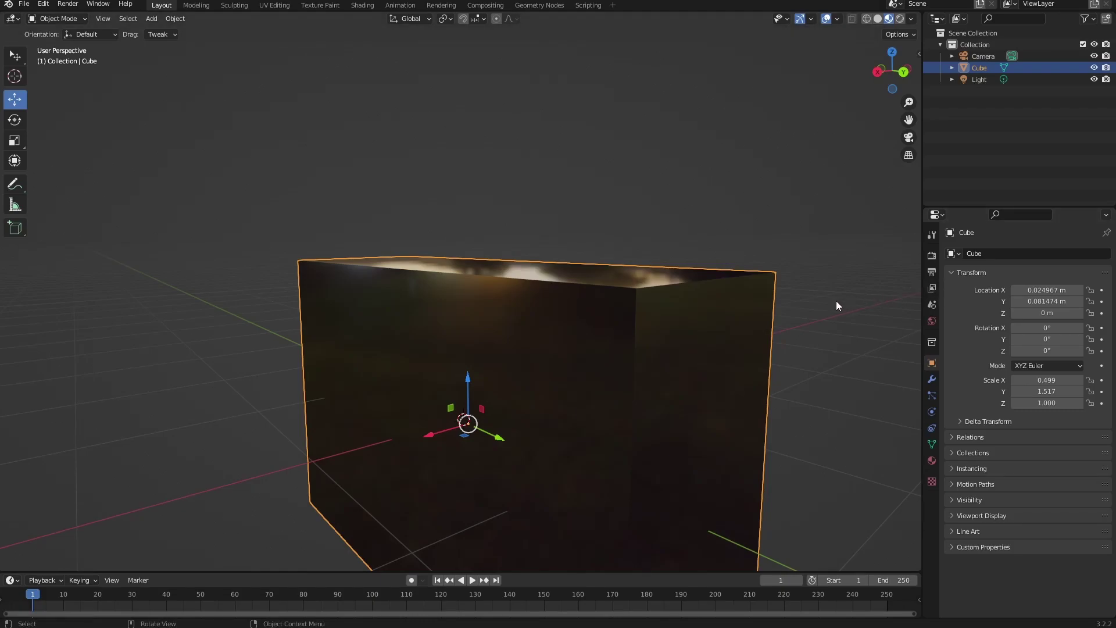
# Select the light to view its constraint and light data properties, and select the camera to view its lens properties.
pyautogui.moveTo(679, 309); pyautogui.dragTo(789, 401, button='middle')
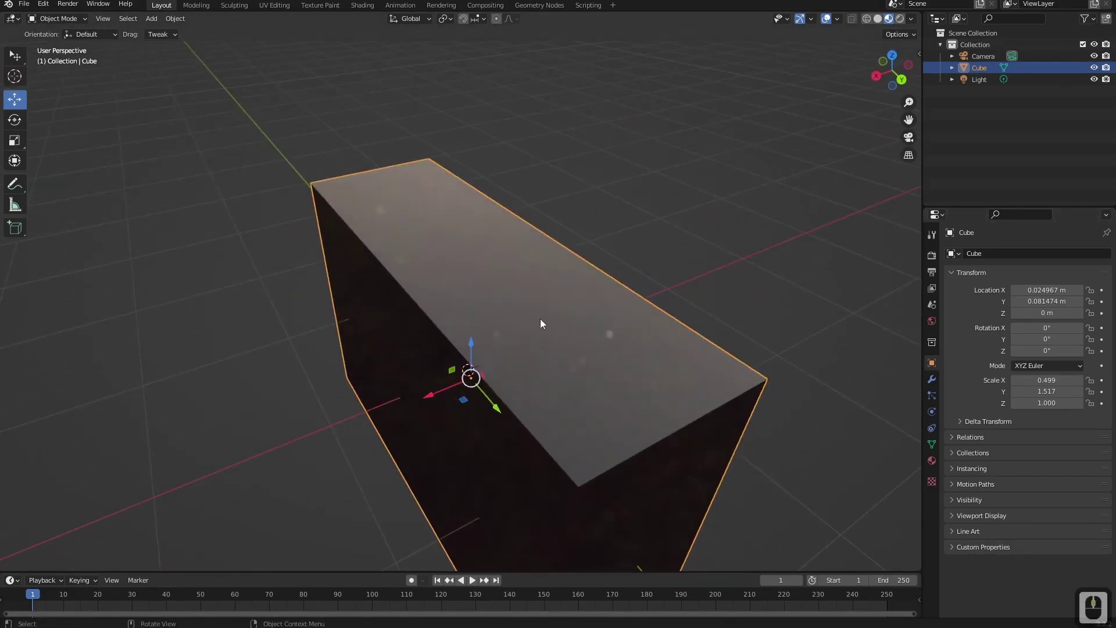
pyautogui.scroll(-8, 212, 225)
pyautogui.click(249, 115)
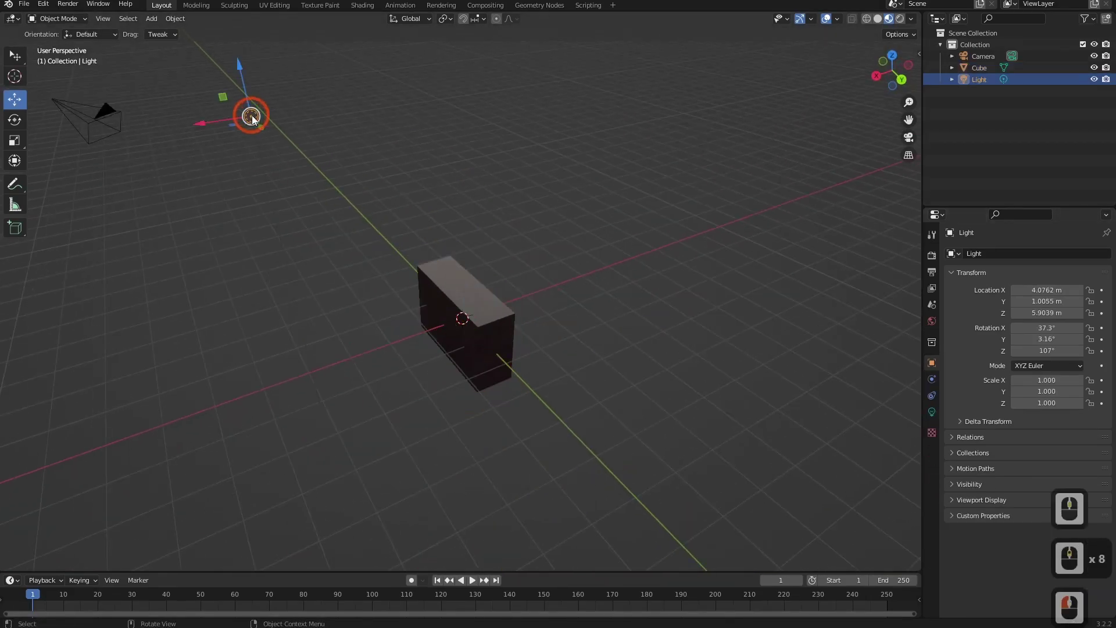
pyautogui.click(932, 396)
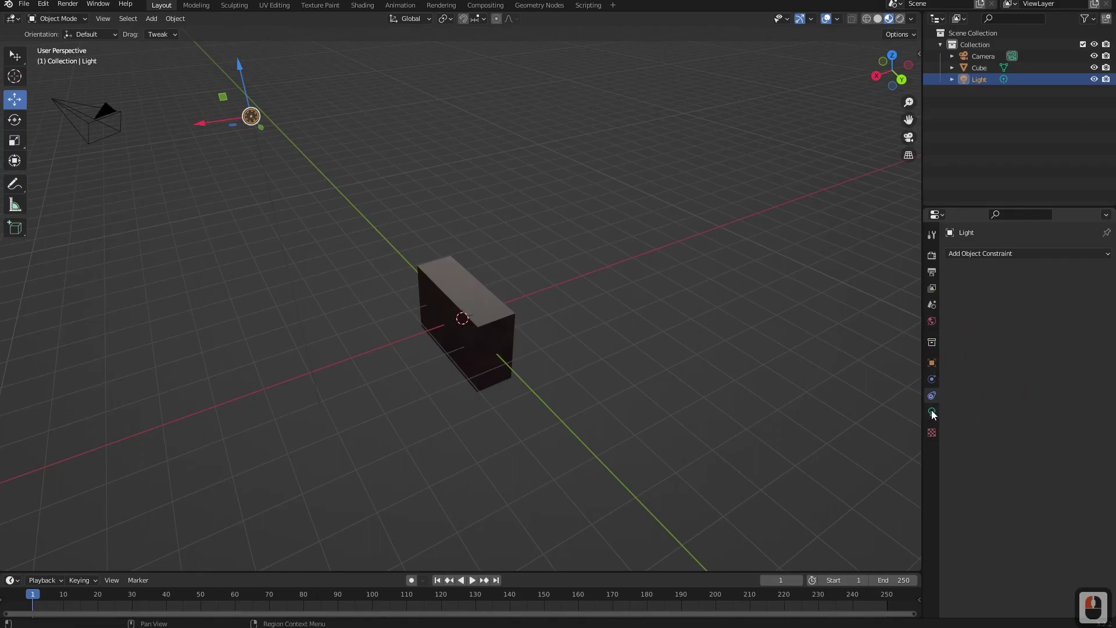
pyautogui.click(932, 411)
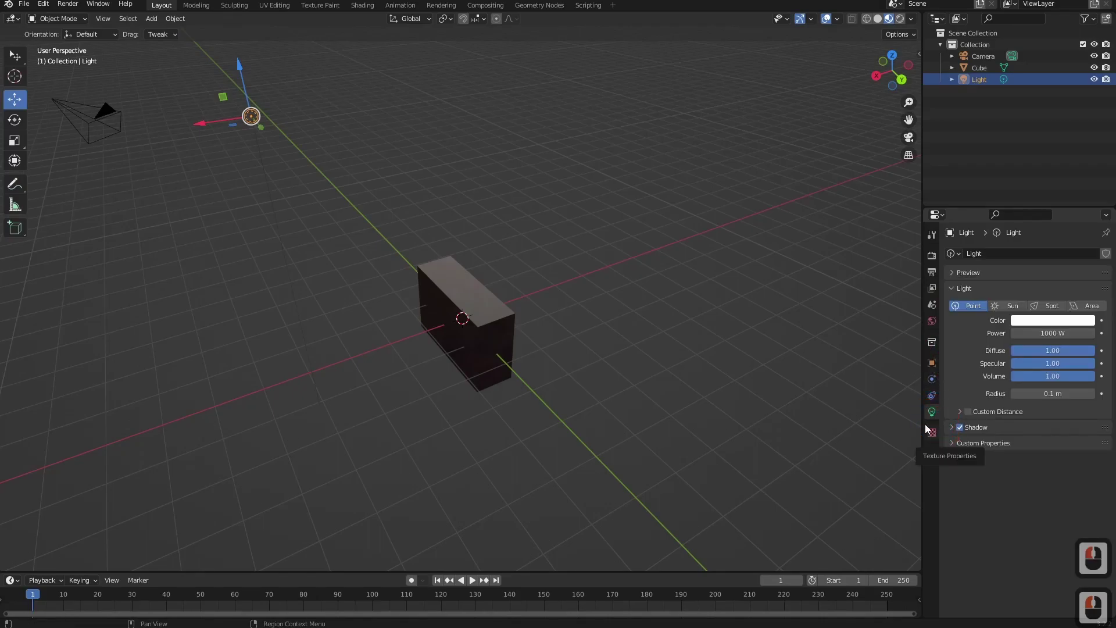
pyautogui.click(89, 124)
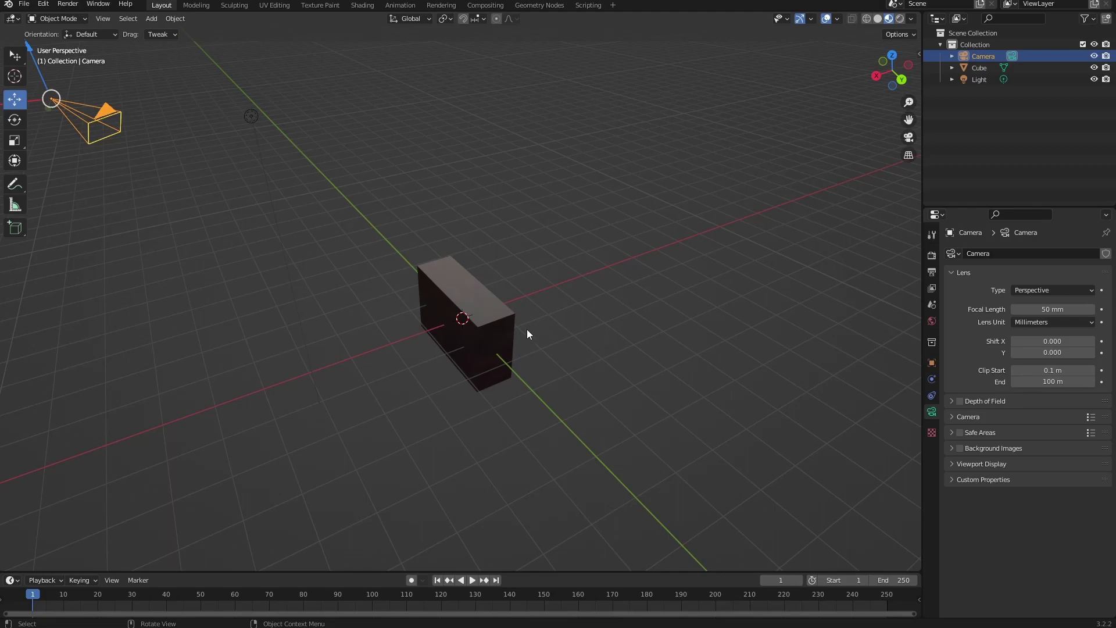
# Play the timeline briefly, stop it, and move the current frame back to 0.
pyautogui.press('space')
pyautogui.moveTo(531, 336); pyautogui.dragTo(520, 341, button='middle')
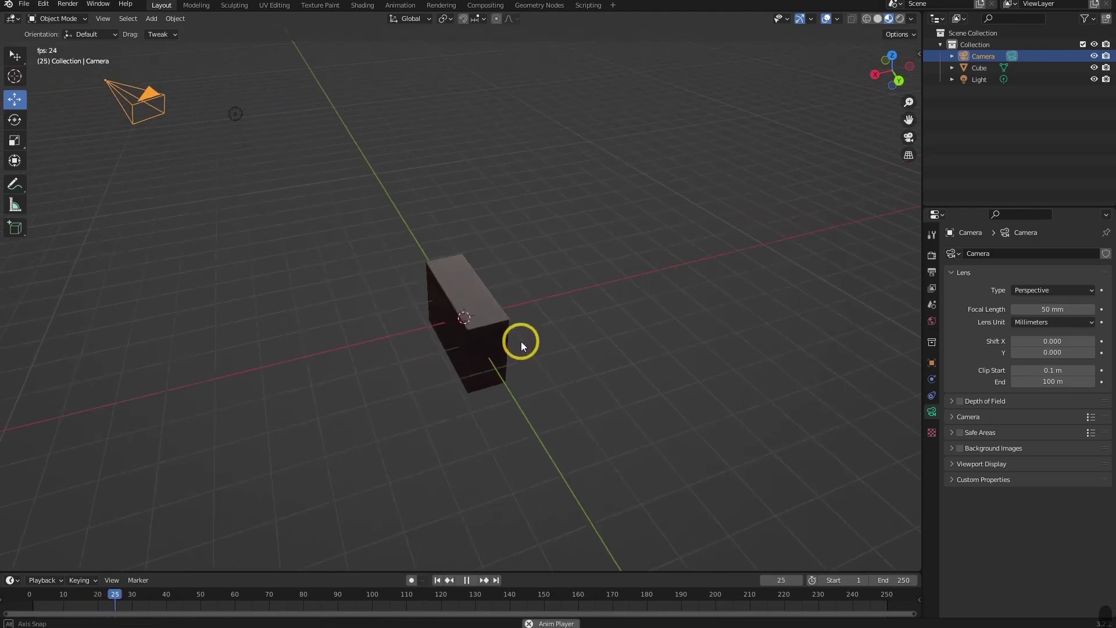
pyautogui.press('space')
pyautogui.moveTo(93, 594); pyautogui.dragTo(29, 594)
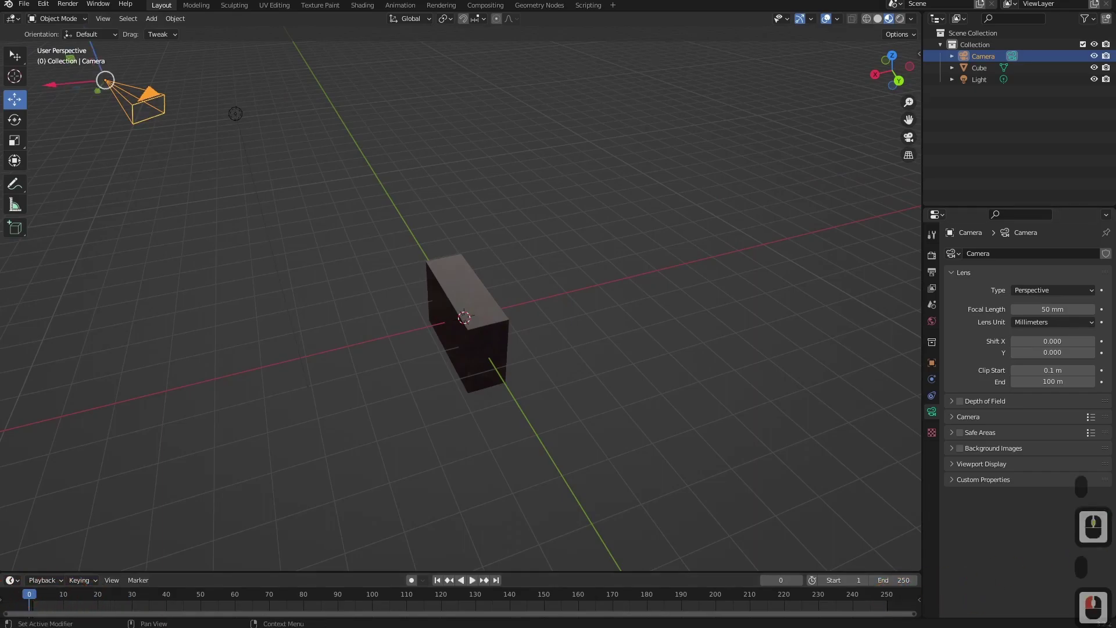
# Select all objects and delete the camera, cube and light from the scene.
pyautogui.moveTo(653, 407); pyautogui.dragTo(499, 389, button='middle')
pyautogui.press('a')
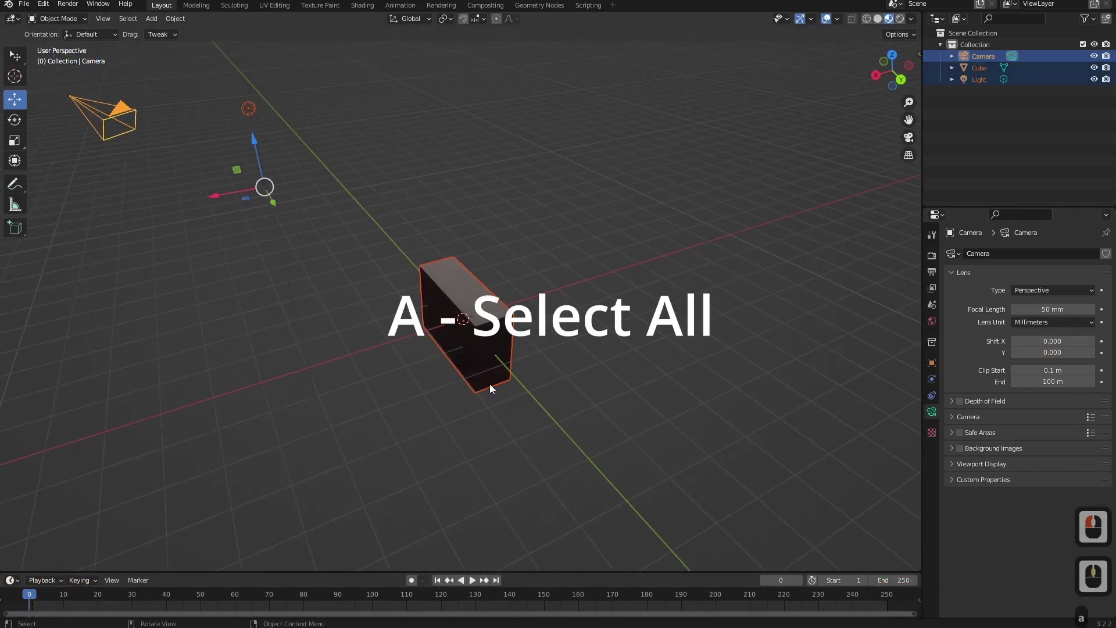
pyautogui.press('x')
pyautogui.click(490, 385)
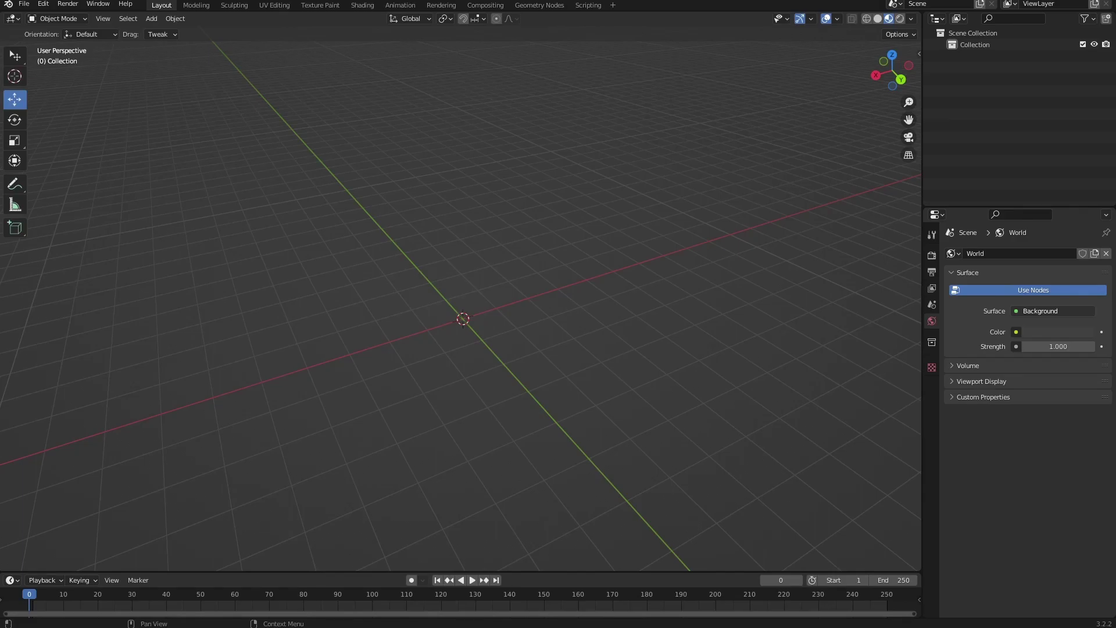
# Try to open the color options of the World background surface.
pyautogui.click(1057, 332)
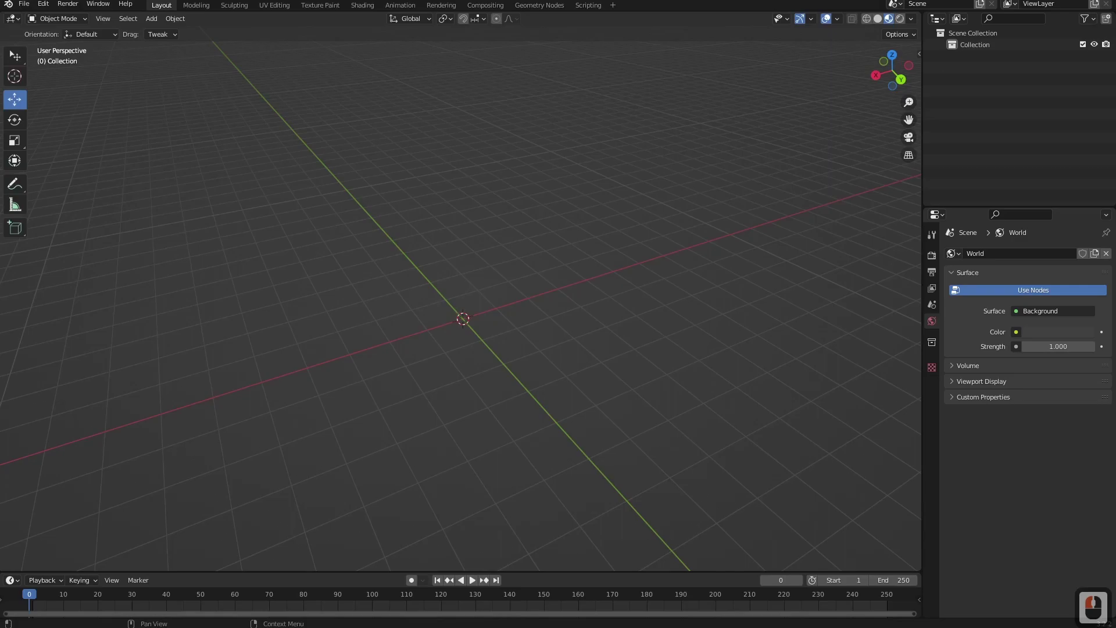
pyautogui.click(1016, 332)
pyautogui.click(1016, 331)
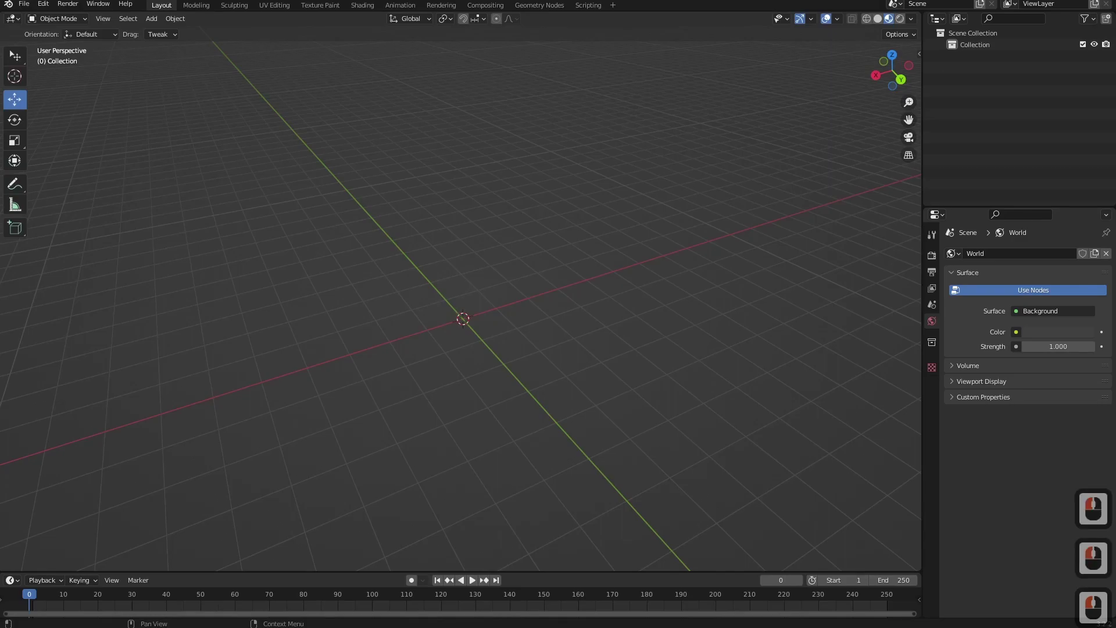
# Add a cylinder mesh at the scene's origin.
pyautogui.moveTo(1115, 185); pyautogui.dragTo(475, 0)
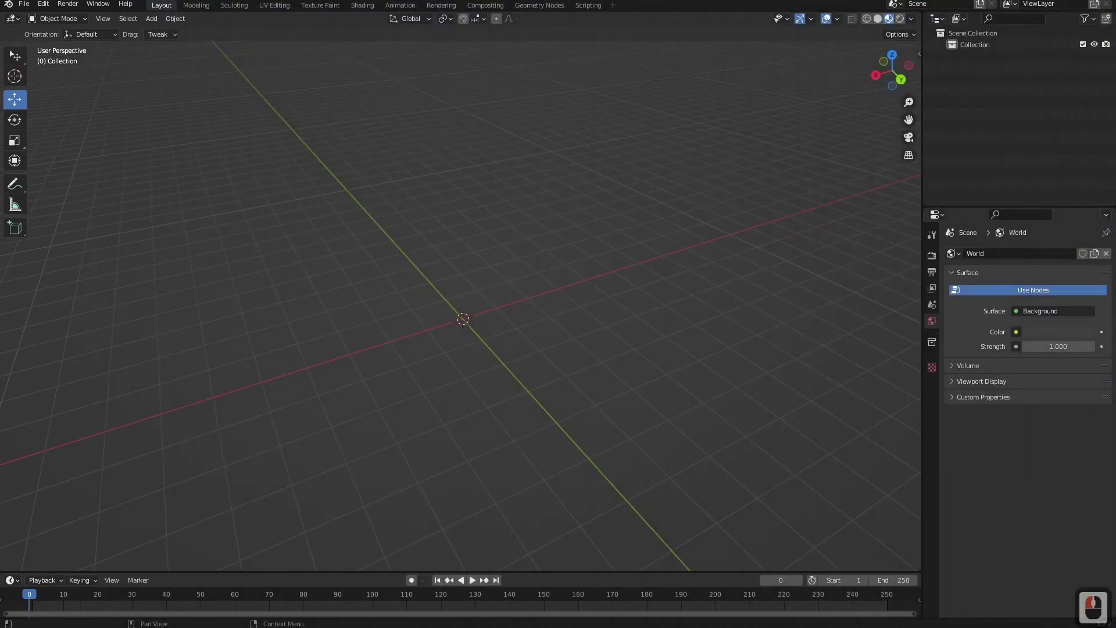
pyautogui.moveTo(484, 370); pyautogui.dragTo(508, 354, button='middle')
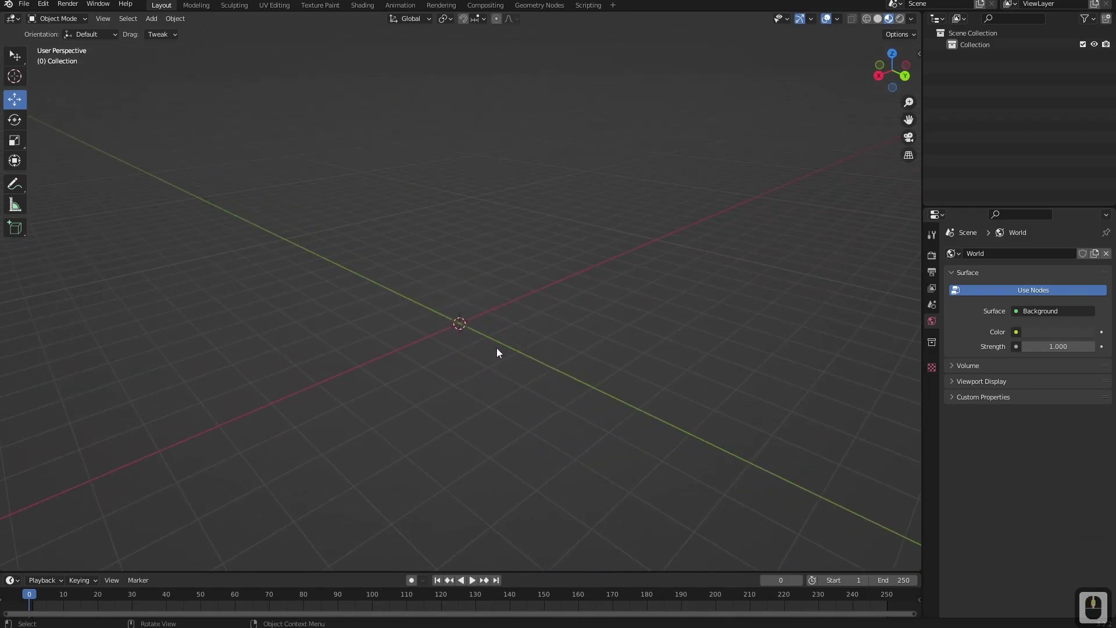
pyautogui.click(151, 18)
pyautogui.moveTo(184, 29)
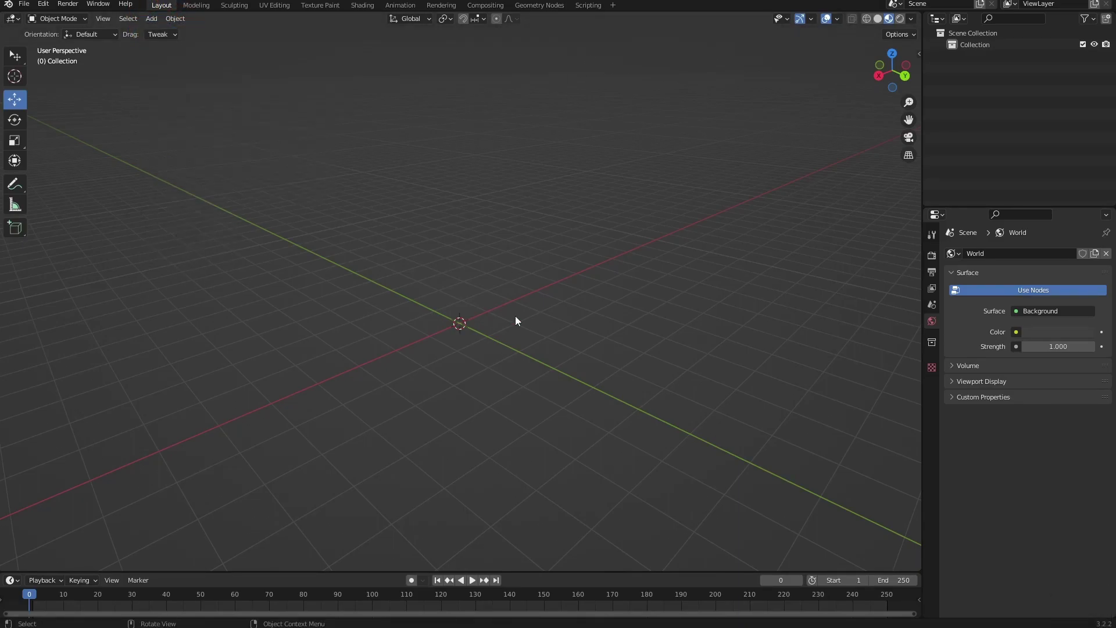
pyautogui.hotkey('shift', 'a')
pyautogui.moveTo(465, 333)
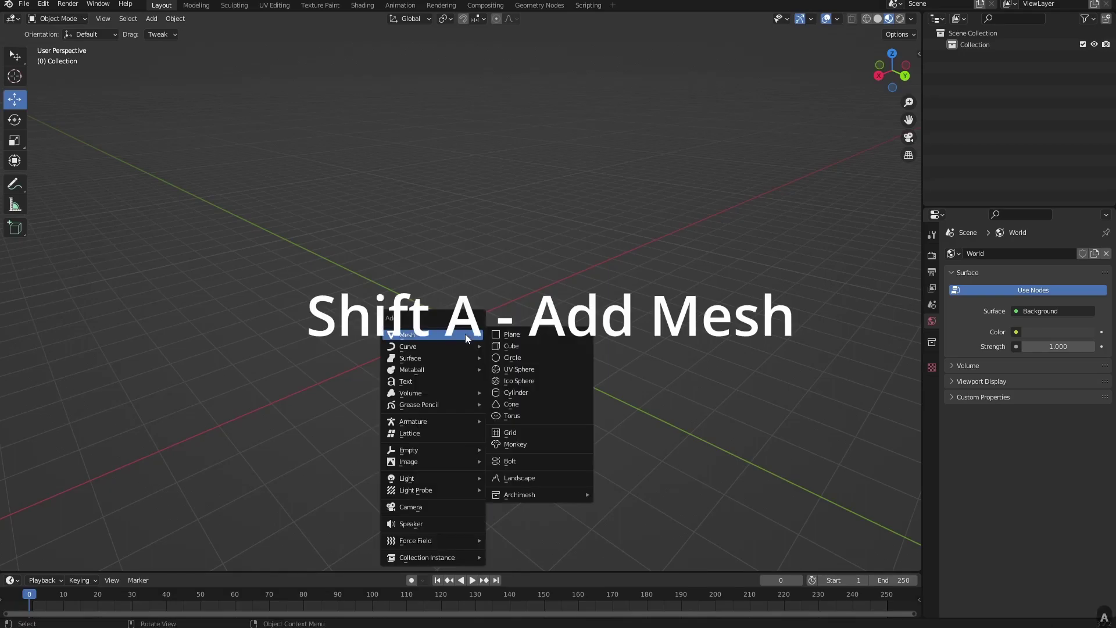
pyautogui.click(531, 391)
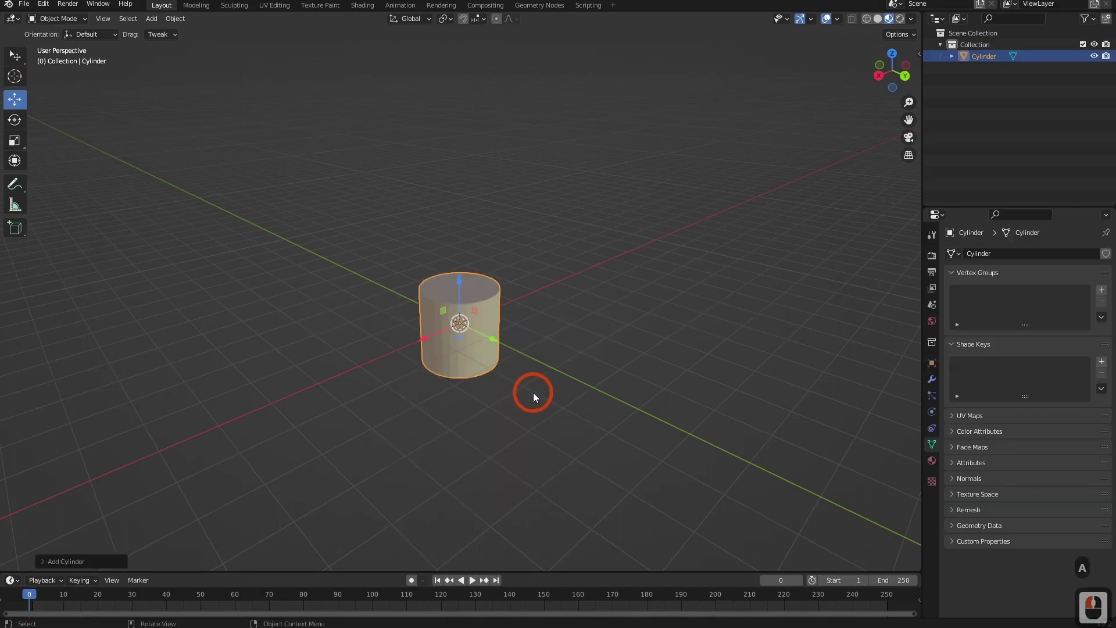
# Set the new cylinder's vertices to 20 and its radius to 1 m.
pyautogui.click(66, 561)
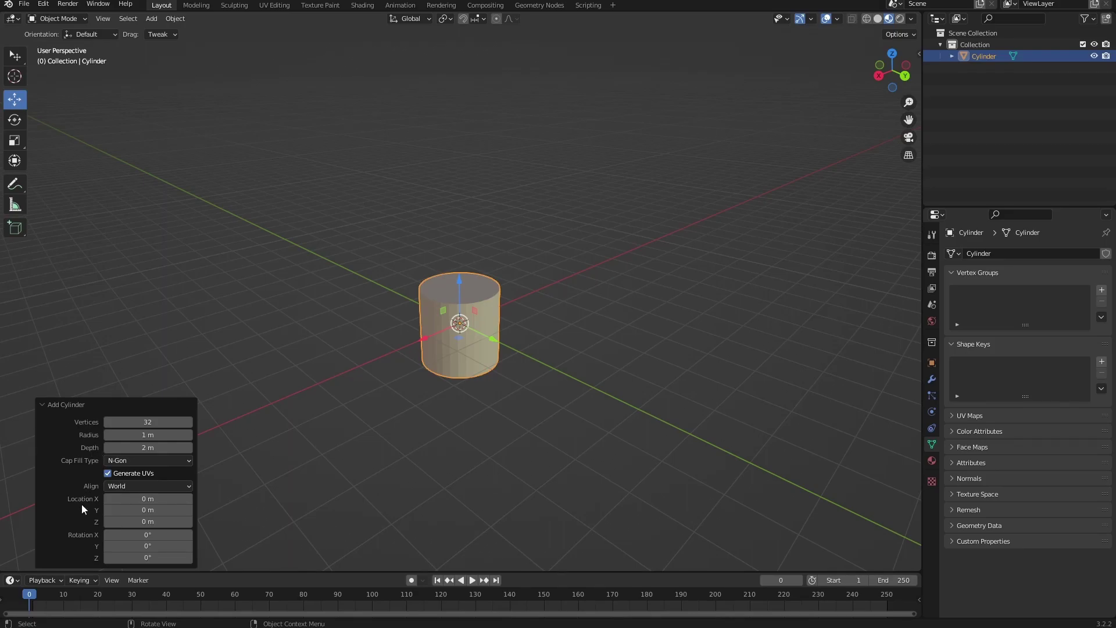
pyautogui.click(148, 422)
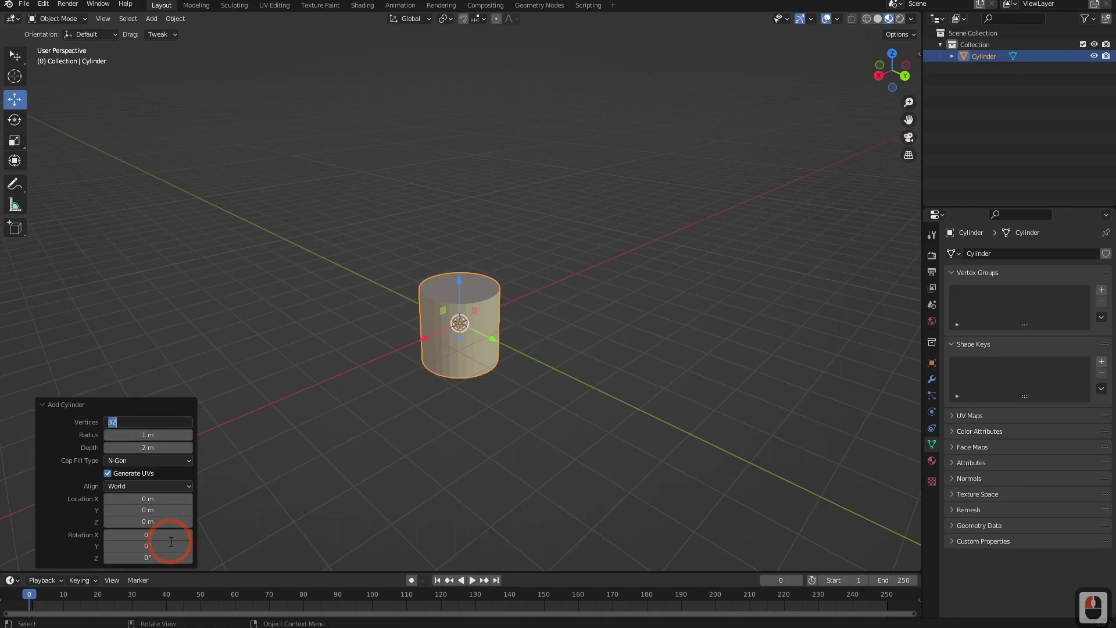
pyautogui.write('20')
pyautogui.press('Return')
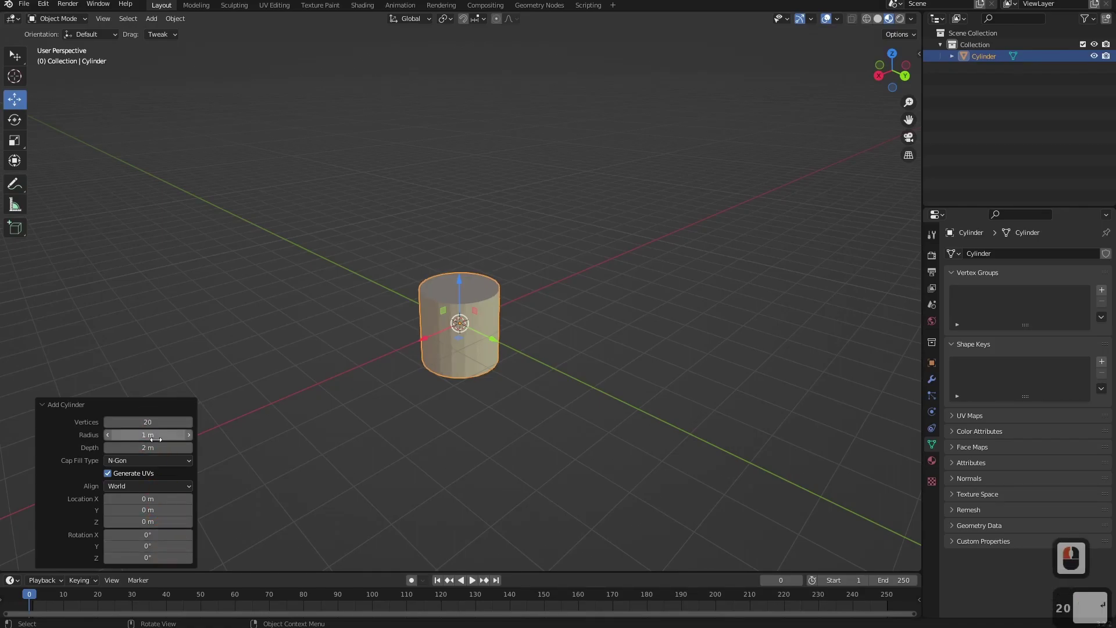
pyautogui.moveTo(142, 435)
pyautogui.mouseDown()
pyautogui.moveTo(174, 435)
pyautogui.moveTo(144, 445)
pyautogui.mouseUp()
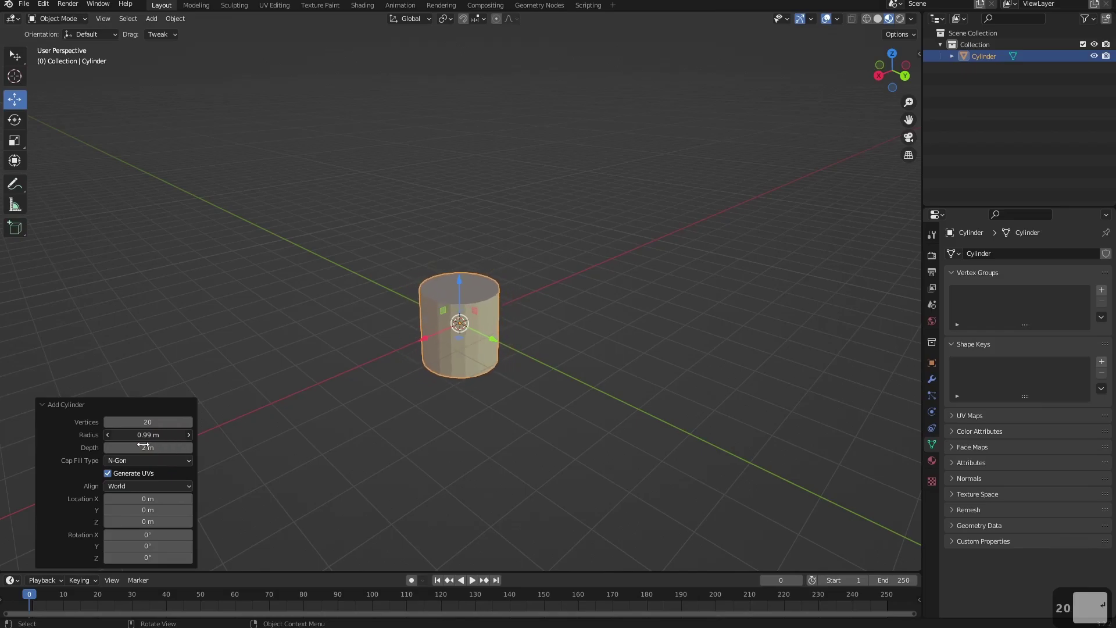
pyautogui.doubleClick(148, 433)
pyautogui.write('1')
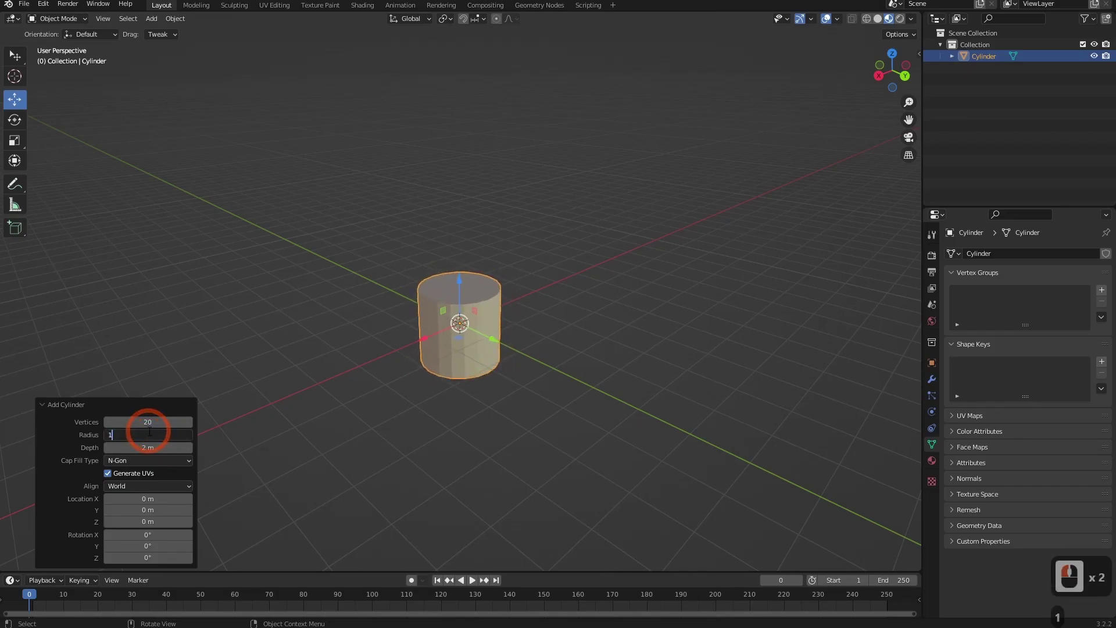
pyautogui.press('Return')
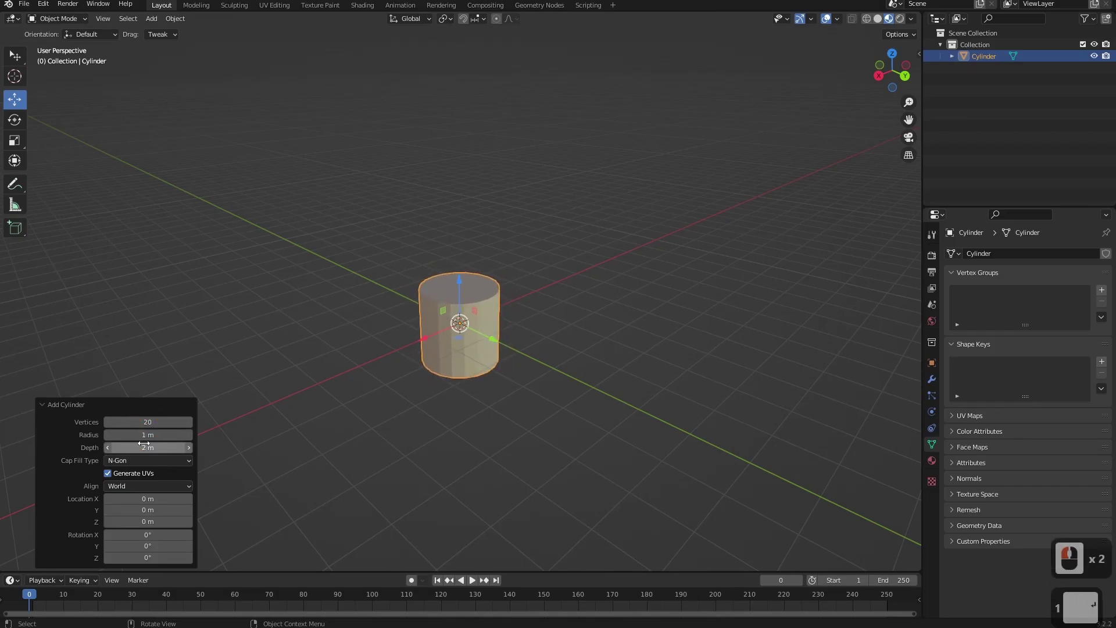
# Reduce the cylinder's depth to 0.5 m.
pyautogui.moveTo(143, 446); pyautogui.dragTo(53, 461)
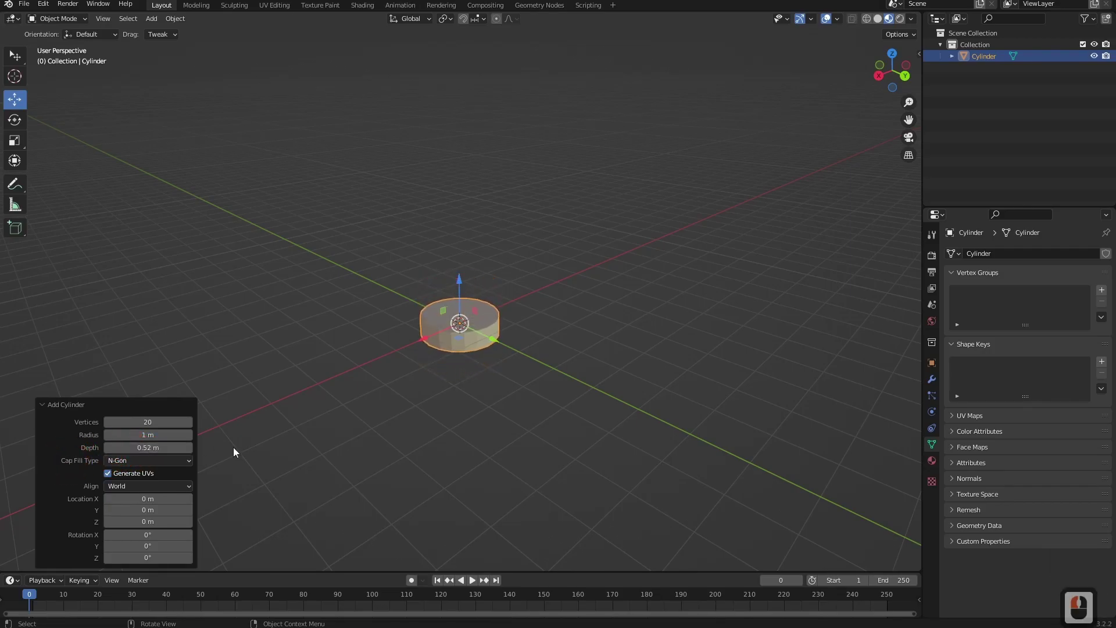
pyautogui.click(107, 448)
pyautogui.click(108, 447)
# Select the flat cylinder and enter Edit Mode on its mesh.
pyautogui.moveTo(549, 396); pyautogui.dragTo(406, 372, button='middle')
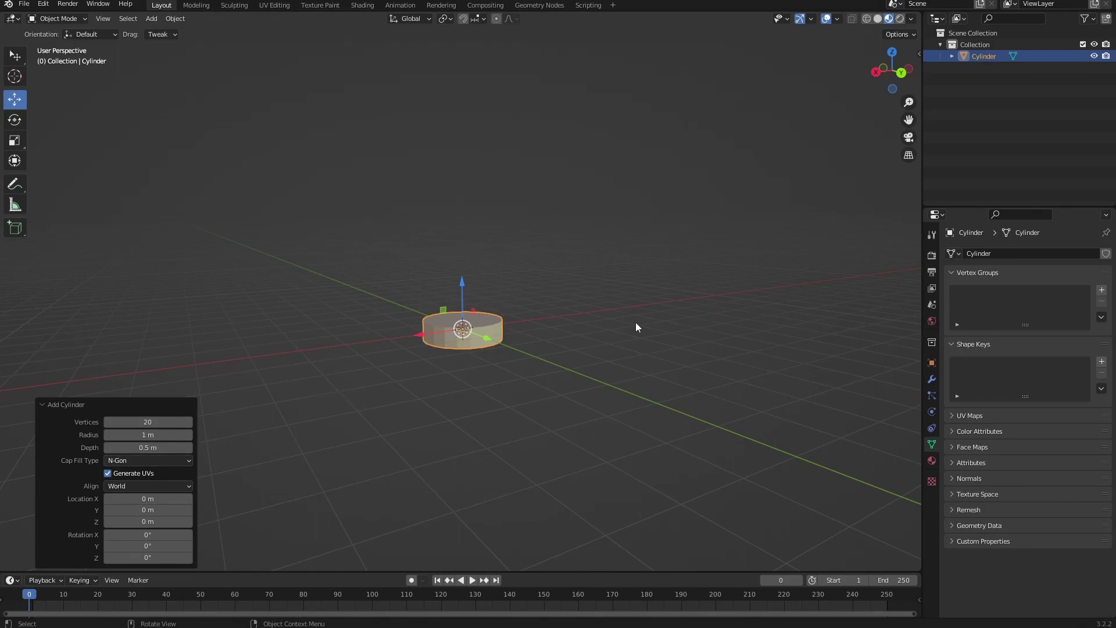
pyautogui.scroll(6, 476, 314)
pyautogui.keyDown('shift'); pyautogui.moveTo(497, 340); pyautogui.dragTo(439, 358, button='middle'); pyautogui.keyUp('shift')
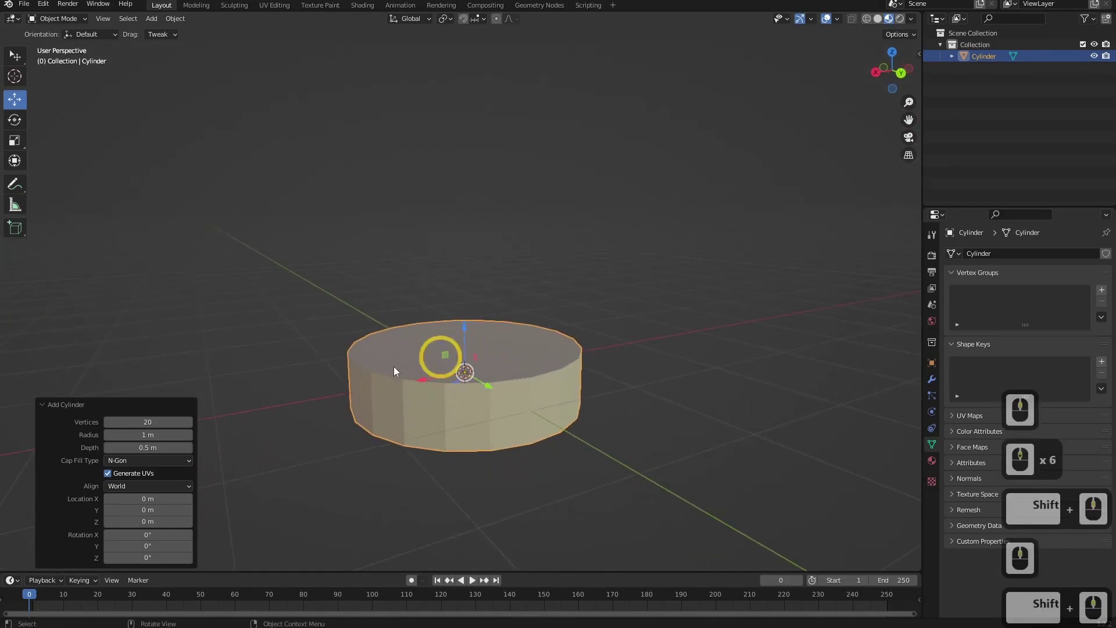
pyautogui.click(478, 394)
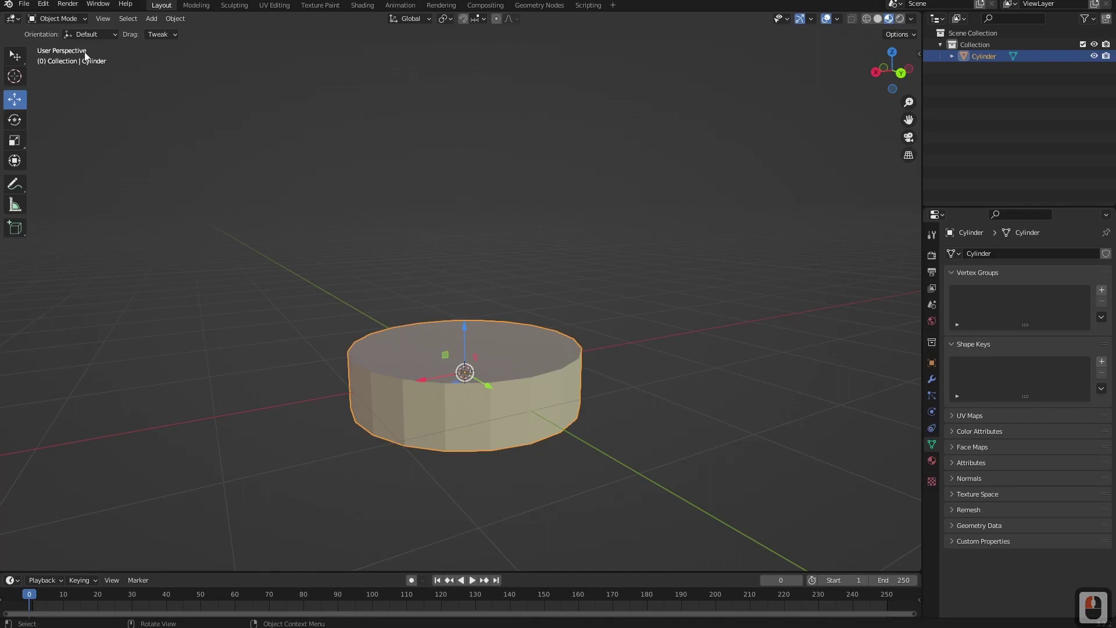
pyautogui.click(68, 19)
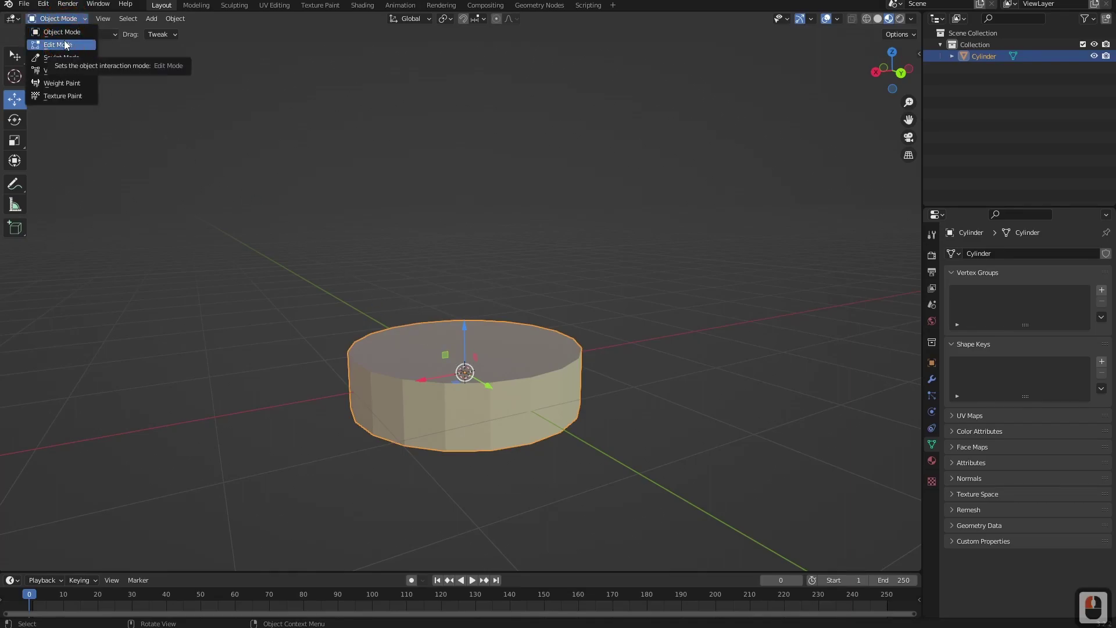
pyautogui.click(538, 449)
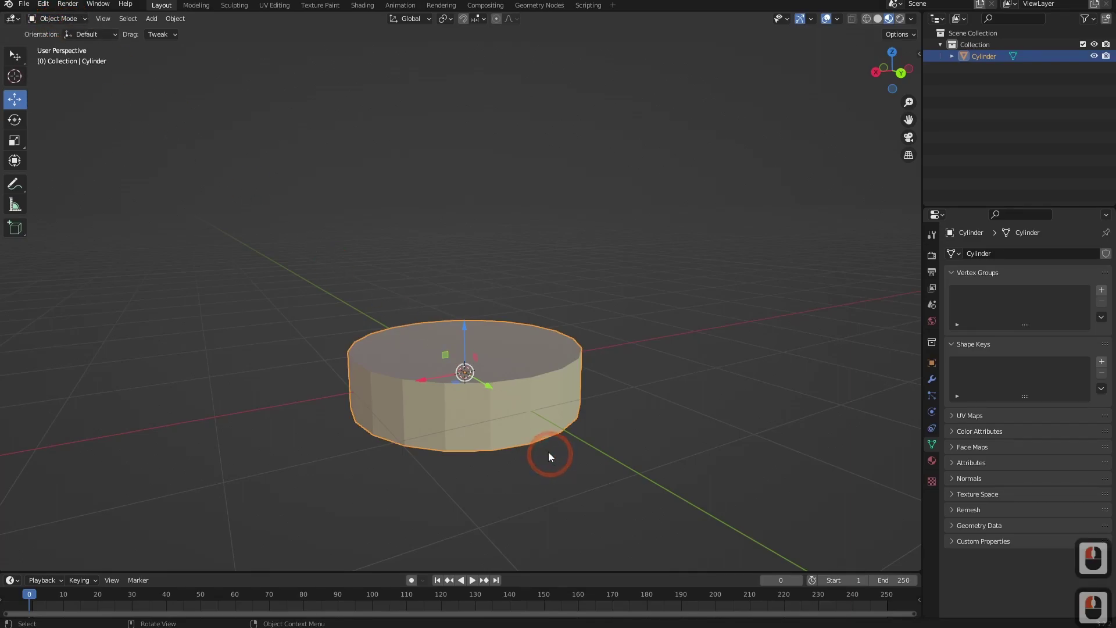
pyautogui.press('Tab')
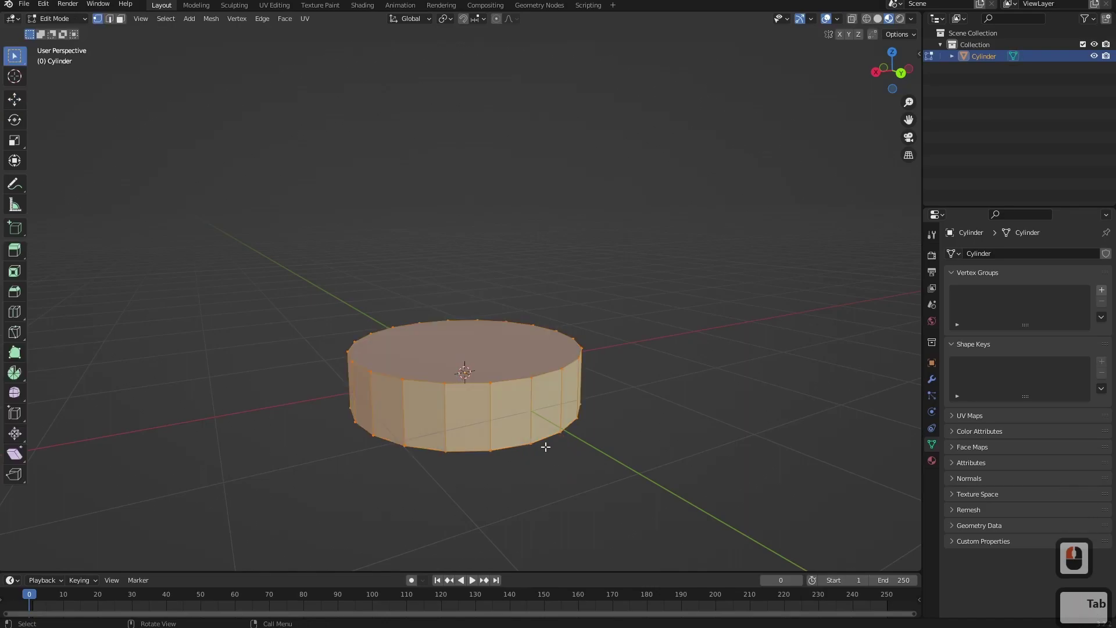
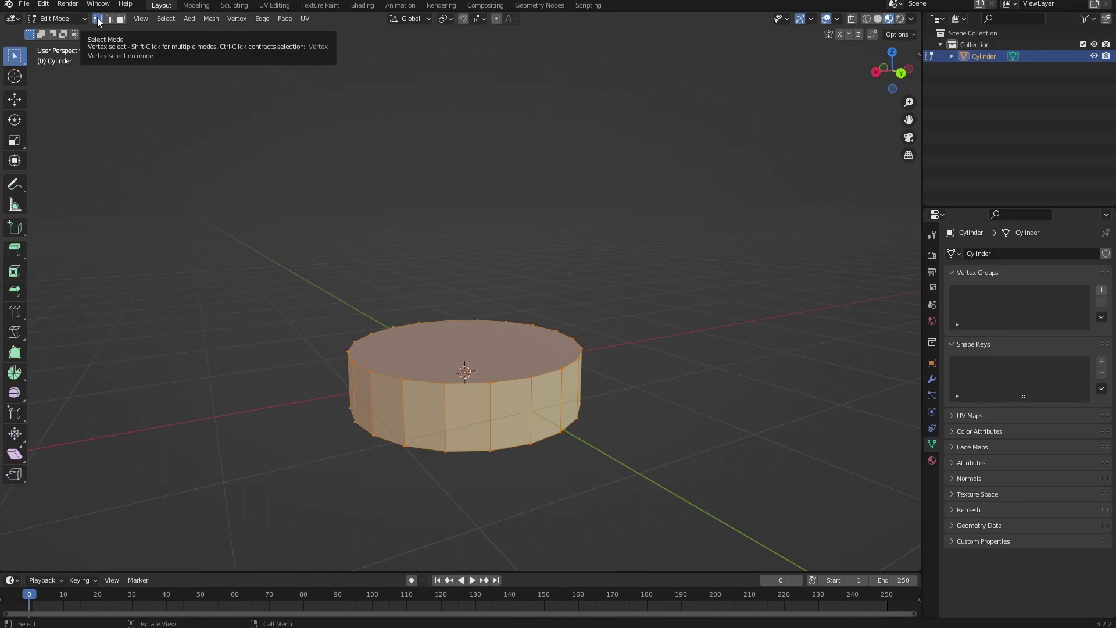
# Clear the mesh selection and pick individual vertices one at a time along the cylinder's upper rim.
pyautogui.click(446, 393)
pyautogui.keyDown('shift'); pyautogui.moveTo(446, 396); pyautogui.dragTo(506, 314, button='middle'); pyautogui.keyUp('shift')
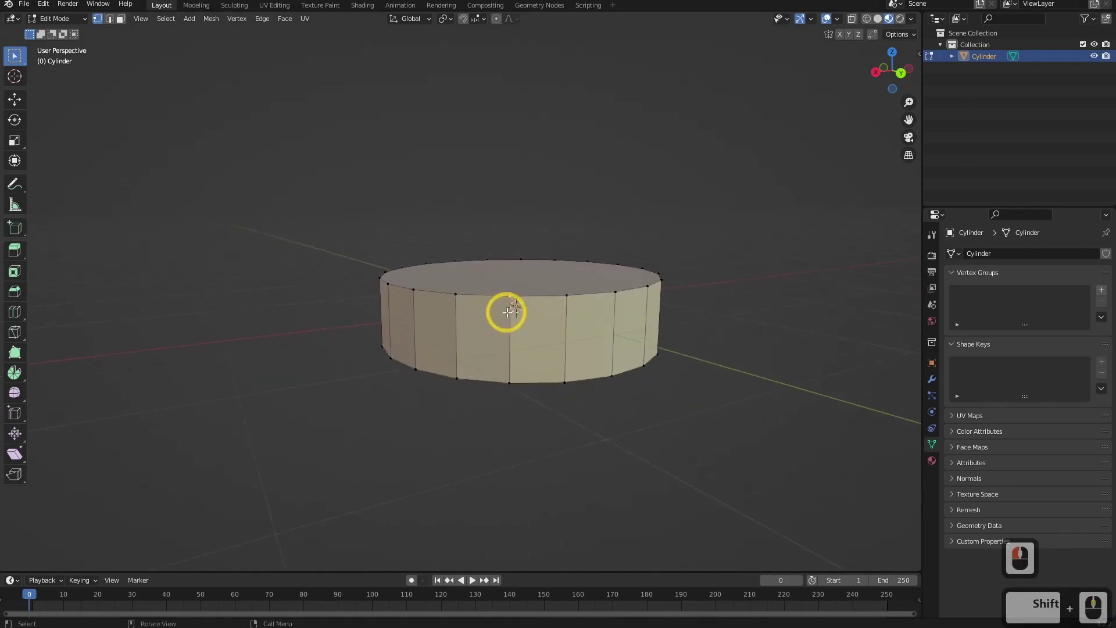
pyautogui.scroll(5, 601, 324)
pyautogui.moveTo(600, 323); pyautogui.dragTo(320, 262, button='middle')
pyautogui.scroll(2, 522, 338)
pyautogui.click(283, 215)
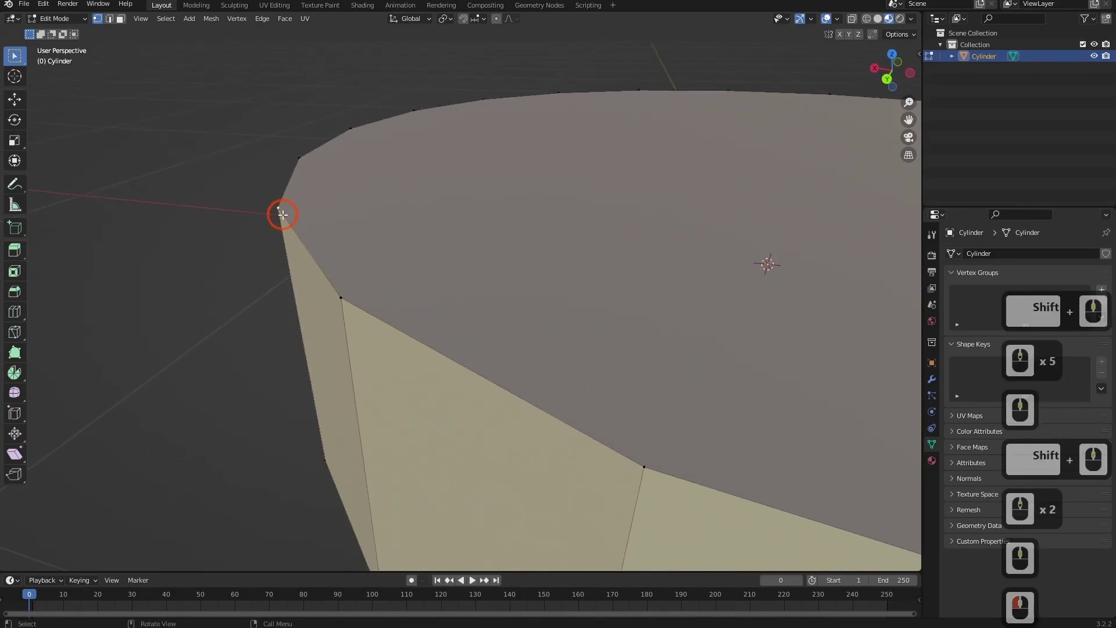
pyautogui.click(344, 305)
pyautogui.moveTo(385, 386); pyautogui.dragTo(434, 384, button='middle')
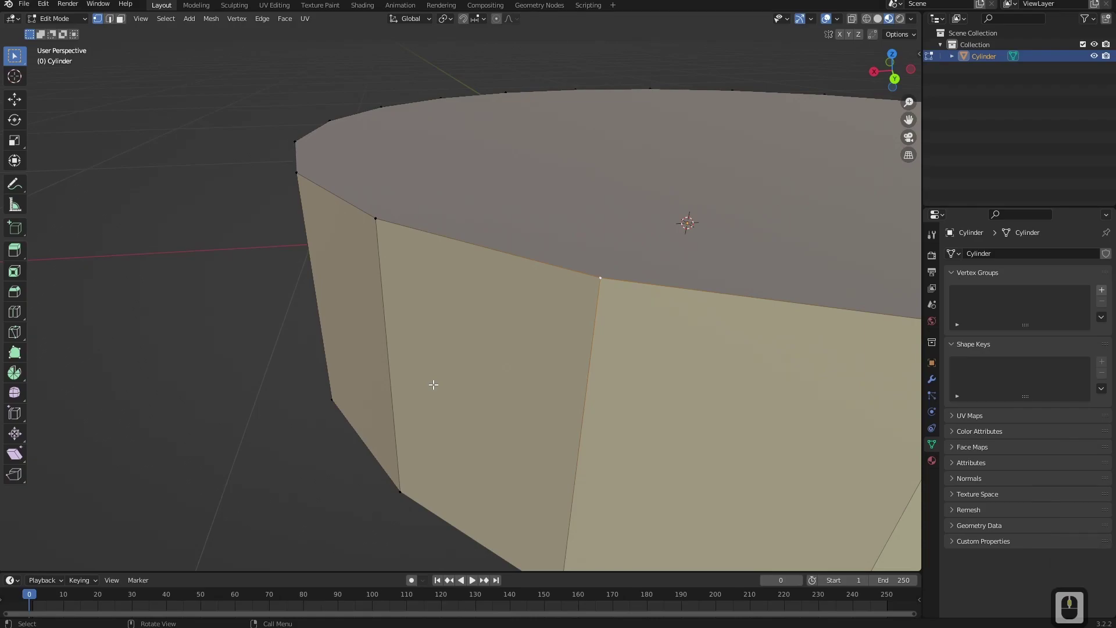
# Select an upper rim edge in edge selection mode and the side face below it in face selection mode.
pyautogui.click(111, 22)
pyautogui.click(482, 242)
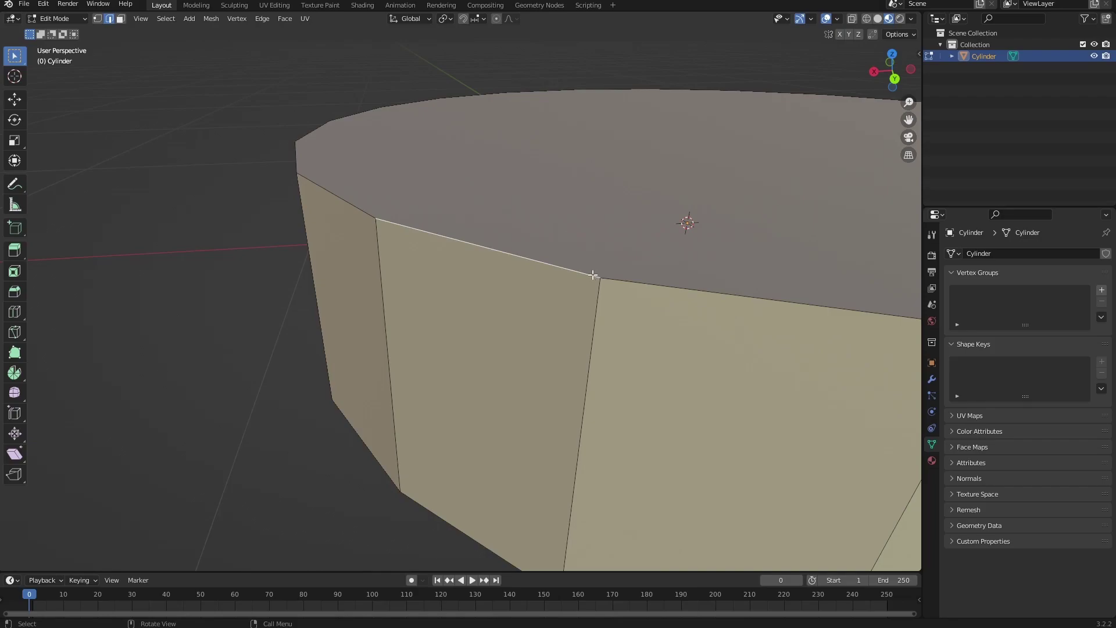
pyautogui.click(125, 18)
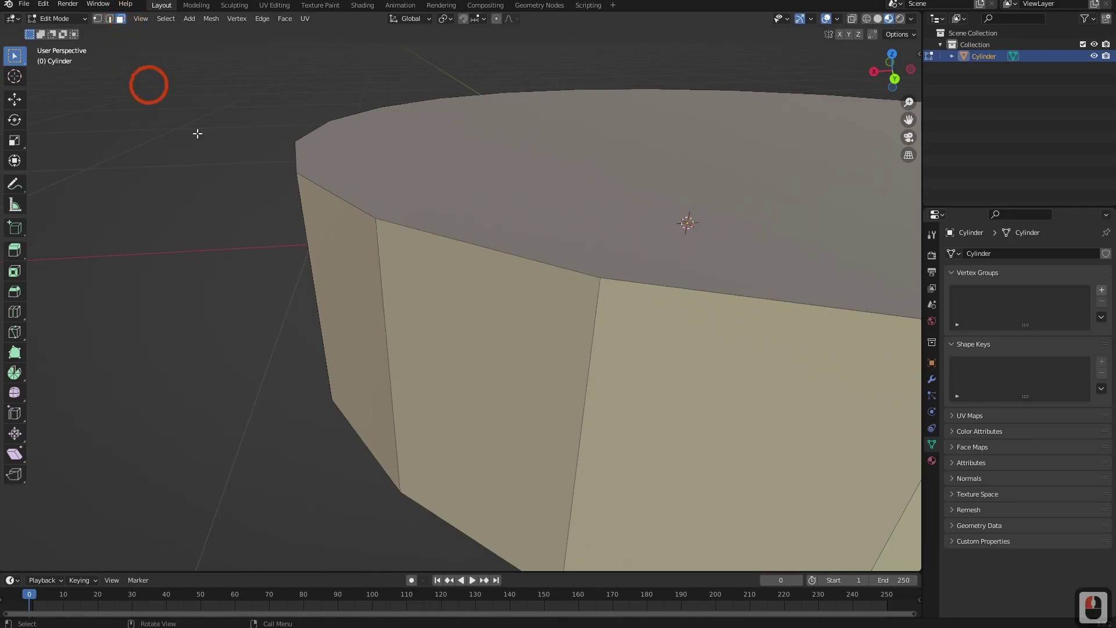
pyautogui.click(469, 314)
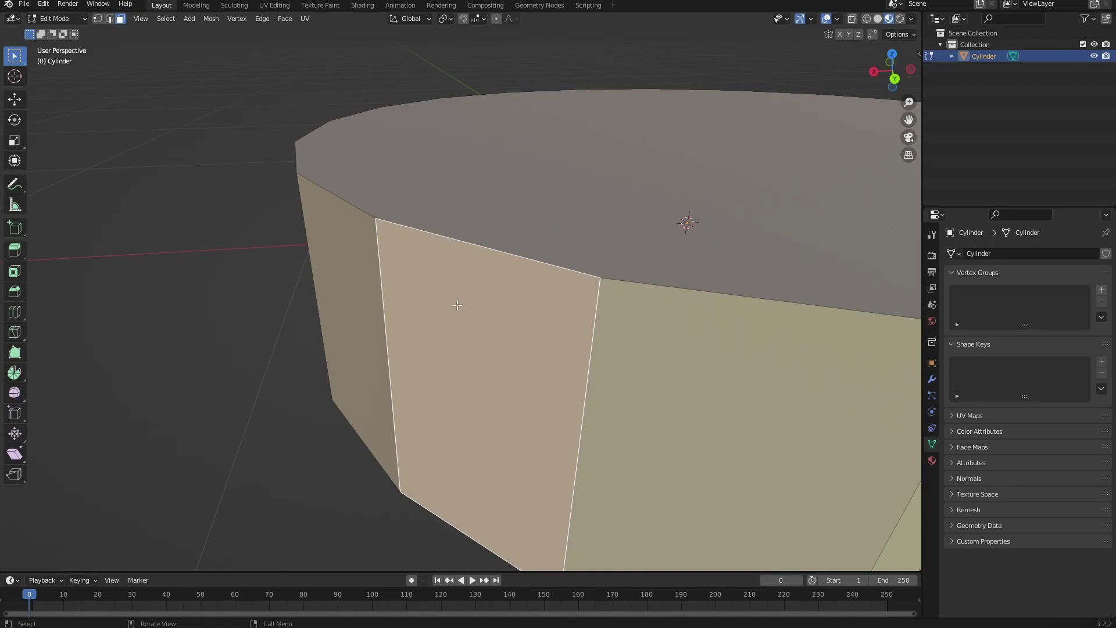
# Return to vertex selection mode and select all four corner vertices of the same side face.
pyautogui.click(97, 18)
pyautogui.click(375, 218)
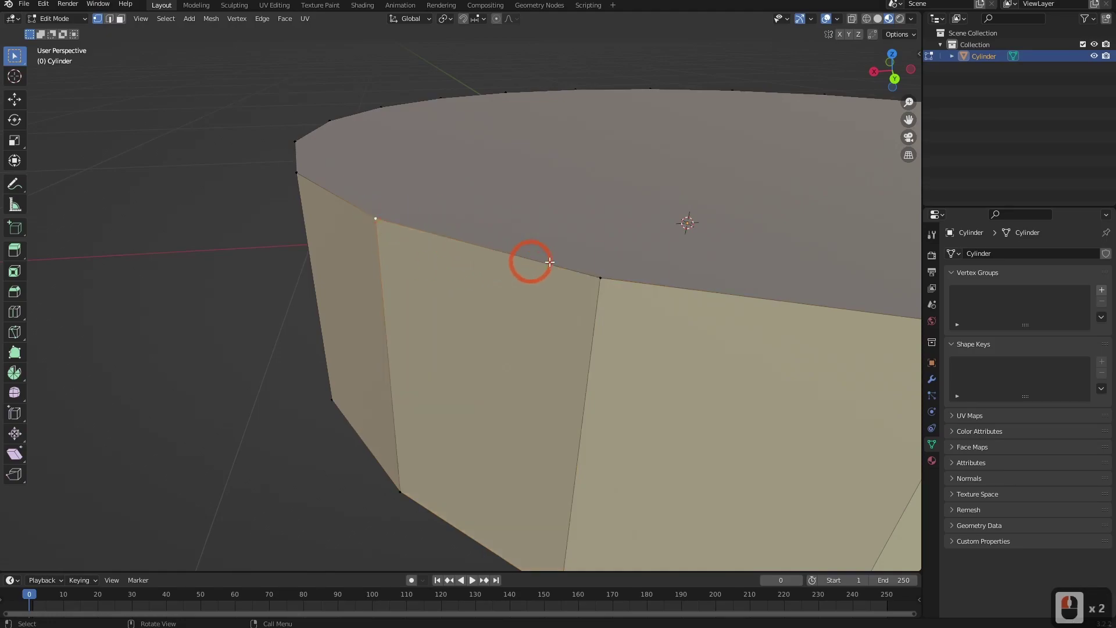
pyautogui.keyDown('shift'); pyautogui.click(601, 274); pyautogui.keyUp('shift')
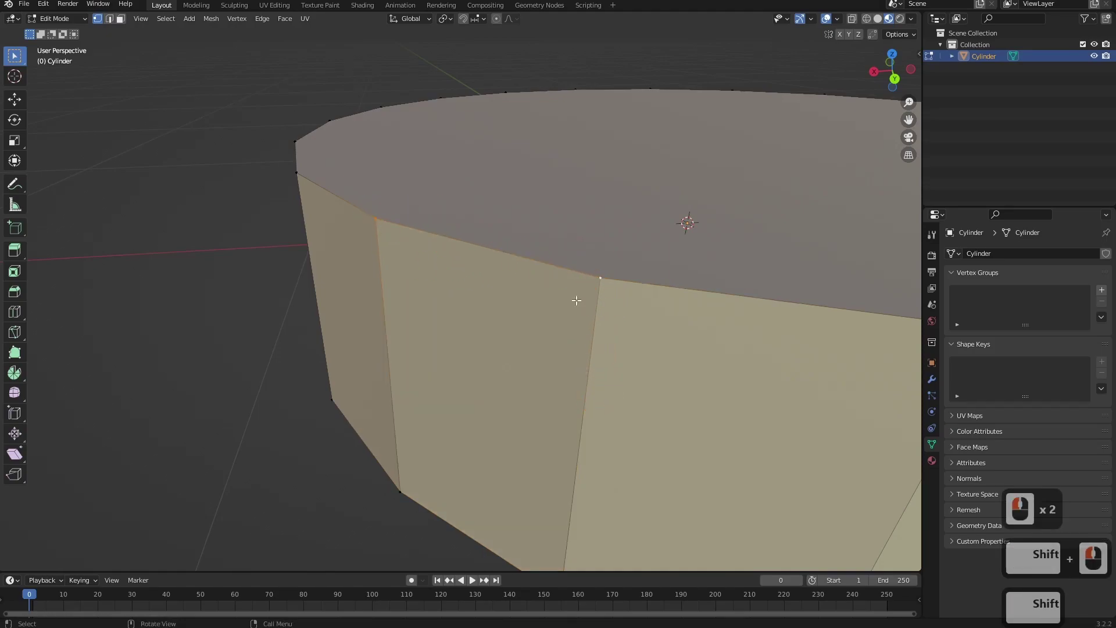
pyautogui.keyDown('shift'); pyautogui.moveTo(600, 343); pyautogui.dragTo(545, 458, button='middle'); pyautogui.keyUp('shift')
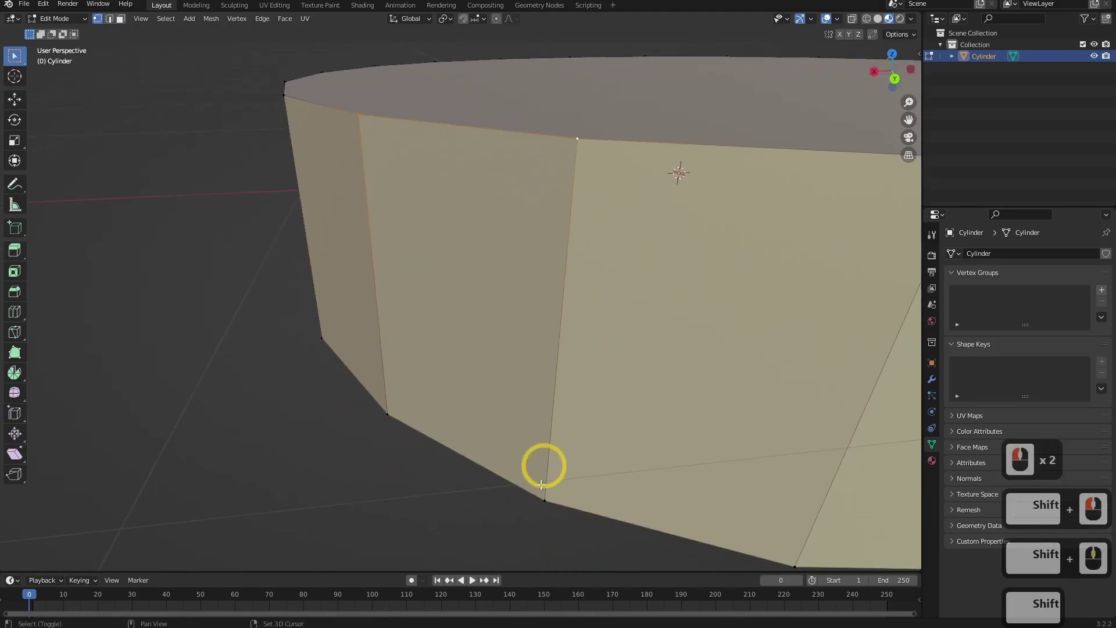
pyautogui.keyDown('shift'); pyautogui.click(540, 497); pyautogui.keyUp('shift')
pyautogui.keyDown('shift'); pyautogui.click(382, 410); pyautogui.keyUp('shift')
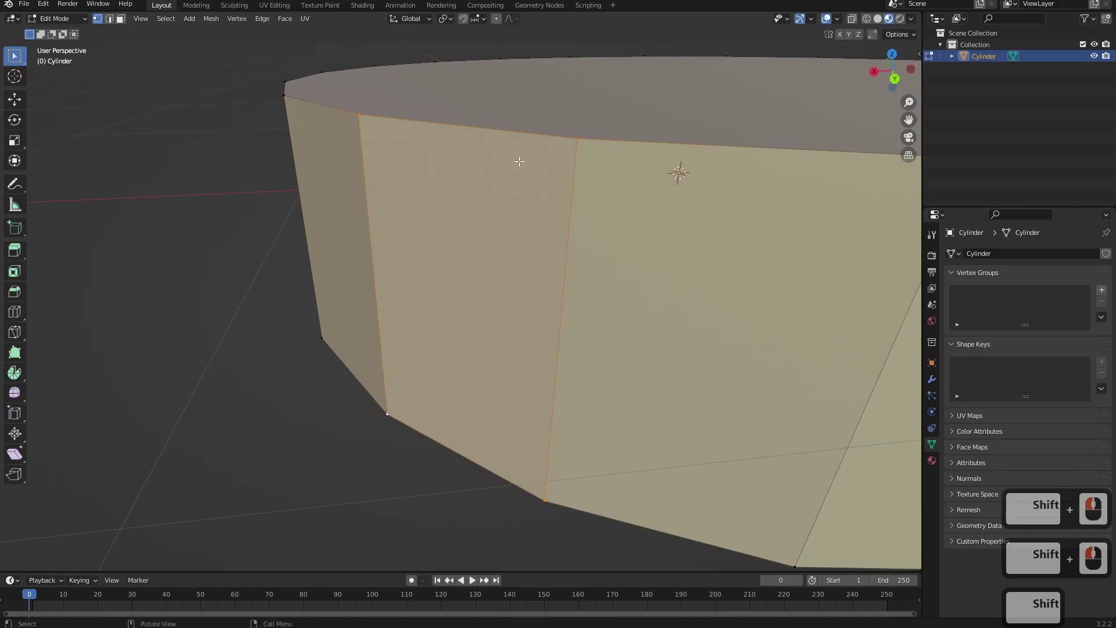
# Switch the viewport shading to Solid and toggle the side face's lower corner vertex out of and back into the selection.
pyautogui.click(877, 18)
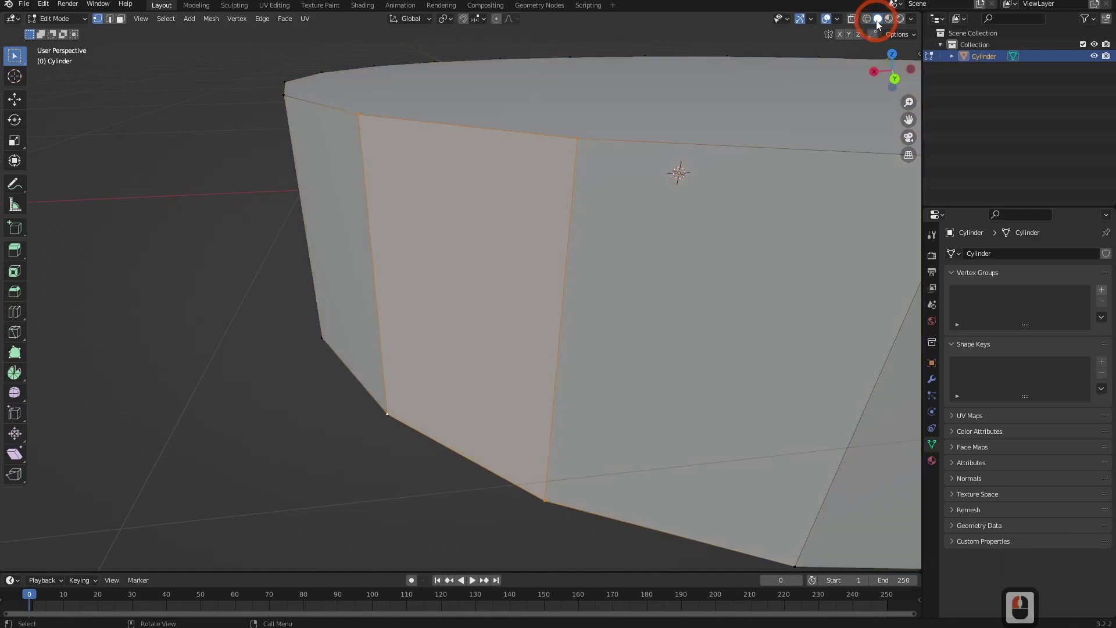
pyautogui.moveTo(494, 289); pyautogui.dragTo(441, 406, button='middle')
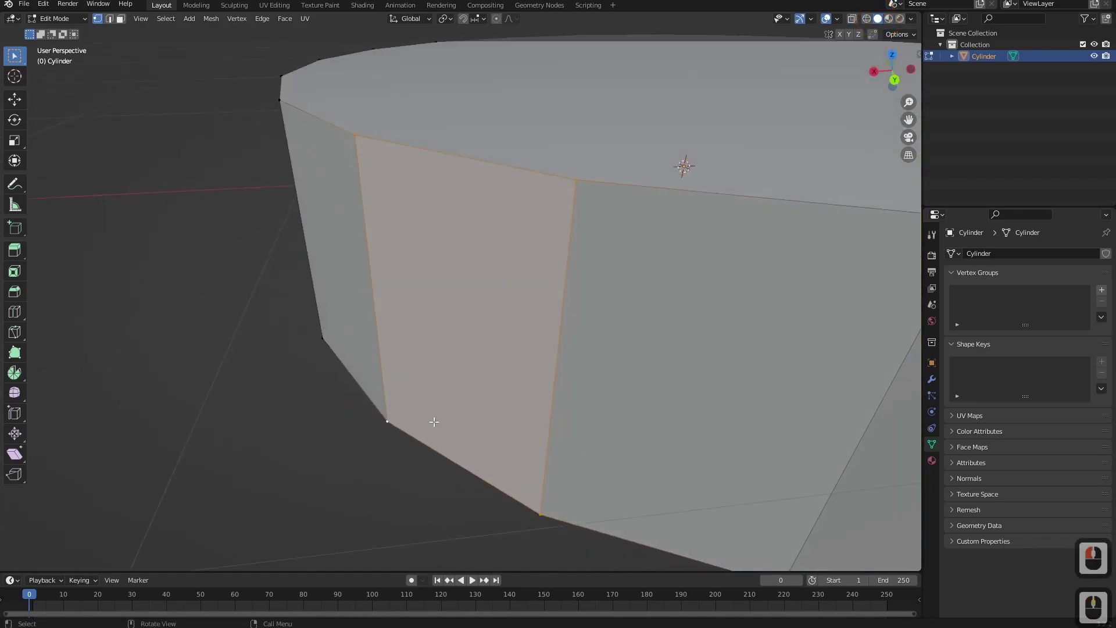
pyautogui.keyDown('shift'); pyautogui.click(386, 429); pyautogui.keyUp('shift')
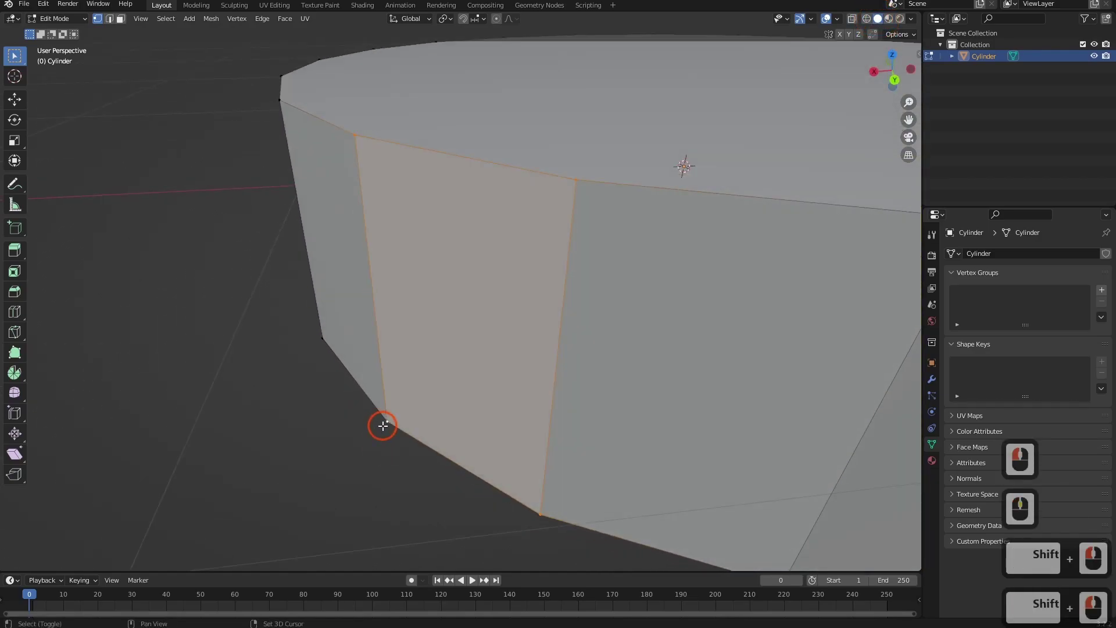
pyautogui.keyDown('shift'); pyautogui.click(383, 423); pyautogui.keyUp('shift')
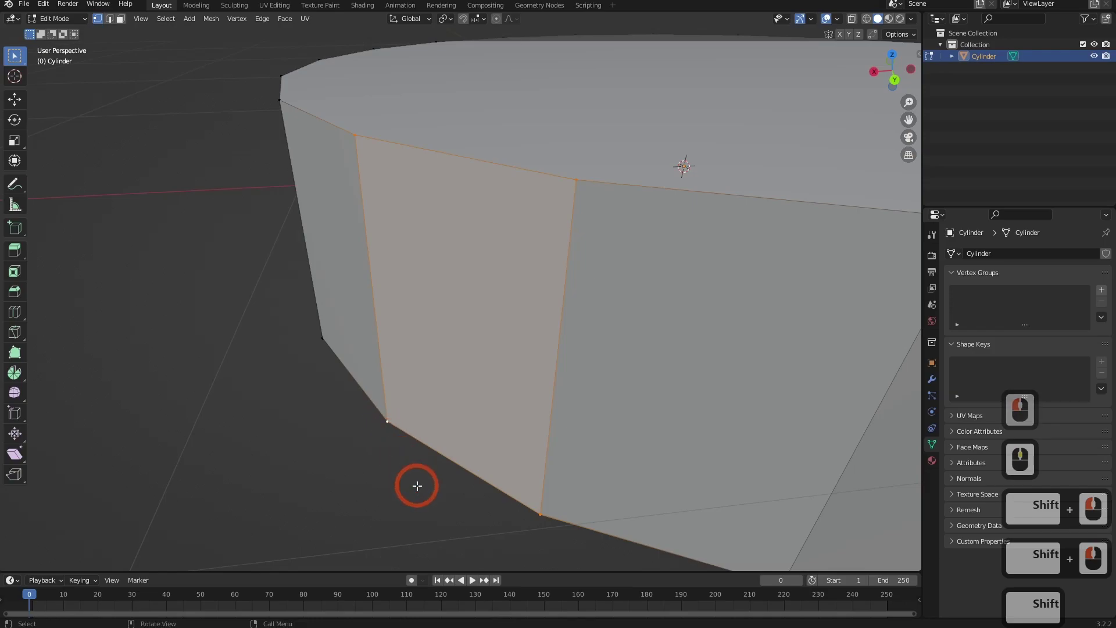
# Alternate single-vertex selection between the side face's two upper corners, ending on the one nearer the cylinder's outer silhouette.
pyautogui.click(359, 134)
pyautogui.click(576, 182)
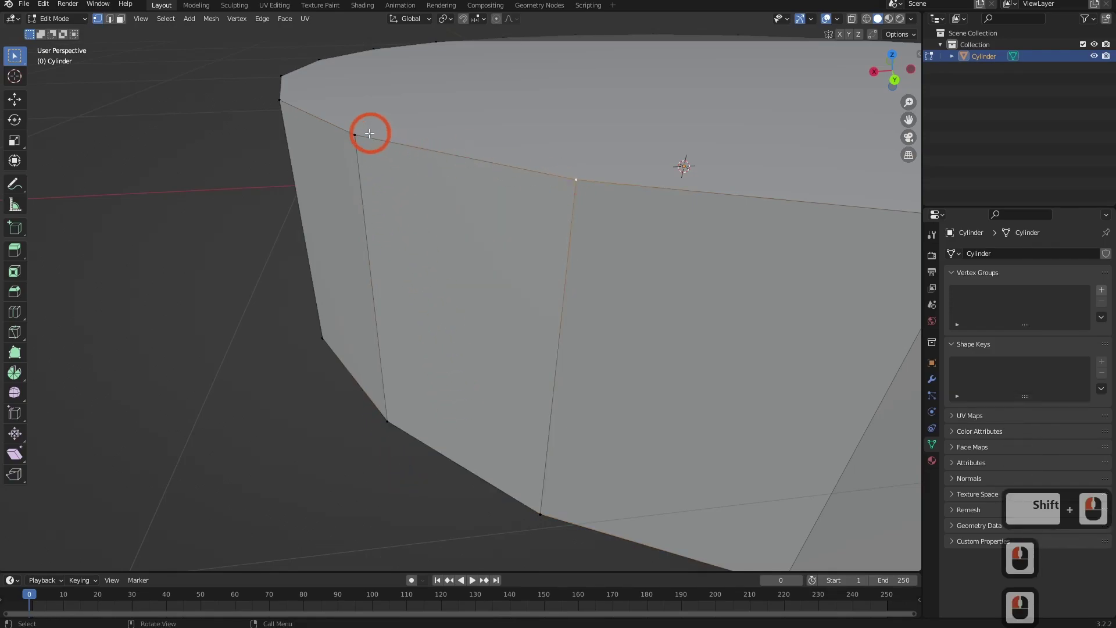
pyautogui.click(365, 128)
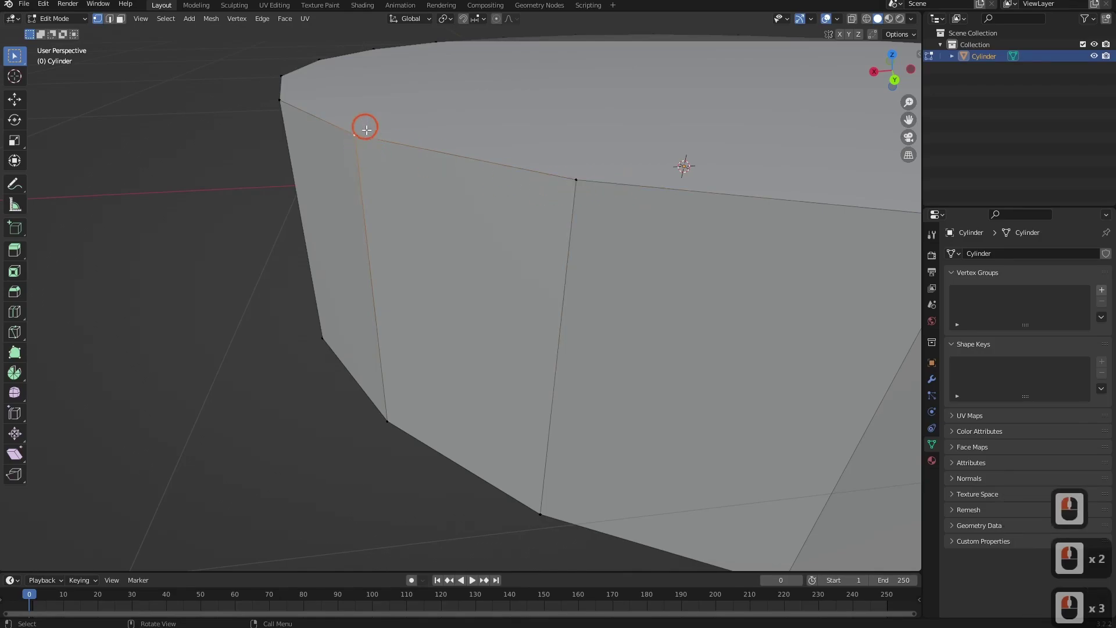
# Add the remaining three corner vertices of the side face to the selection so that the whole face is selected.
pyautogui.keyDown('shift'); pyautogui.click(579, 180); pyautogui.keyUp('shift')
pyautogui.keyDown('shift'); pyautogui.click(540, 512); pyautogui.keyUp('shift')
pyautogui.keyDown('shift'); pyautogui.click(387, 418); pyautogui.keyUp('shift')
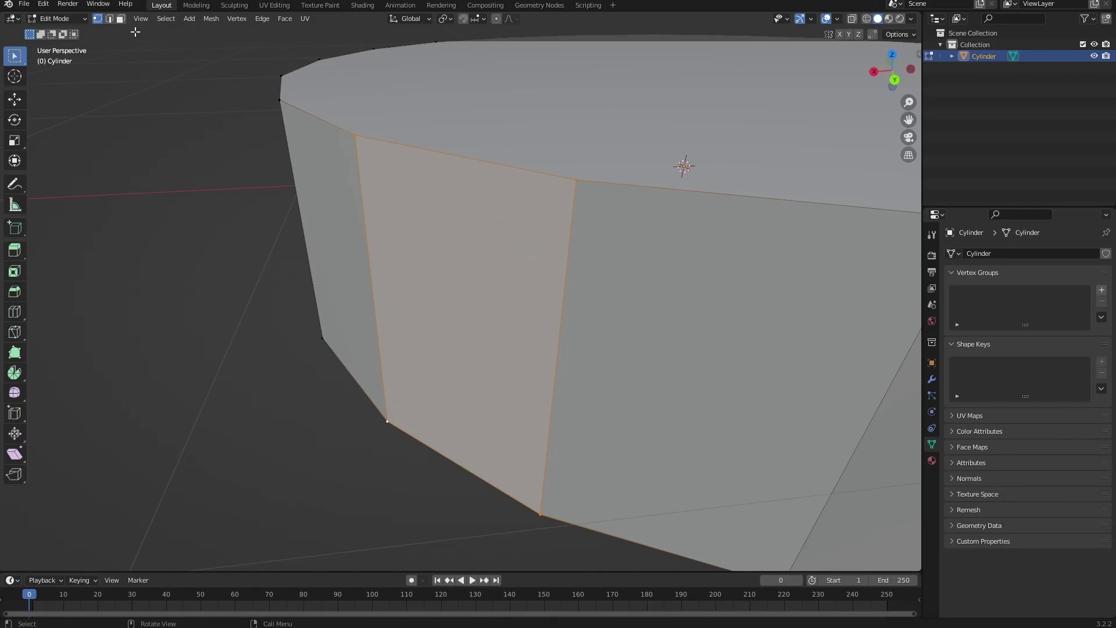
# In face selection mode, select individual side faces, ending with three adjacent side faces selected together.
pyautogui.click(119, 19)
pyautogui.click(333, 169)
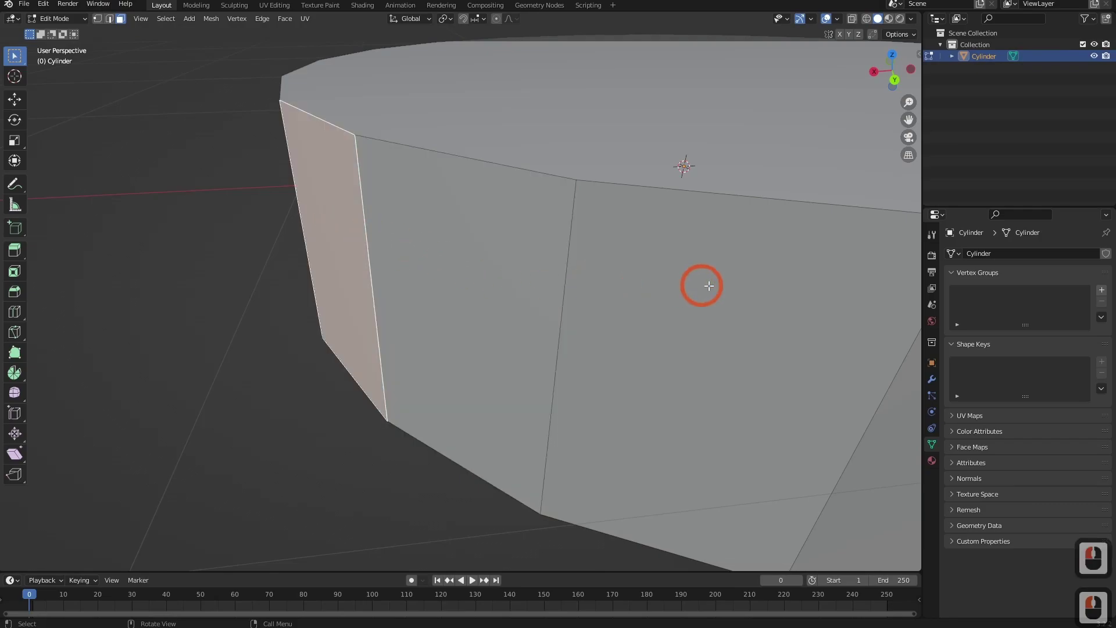
pyautogui.click(700, 285)
pyautogui.keyDown('shift'); pyautogui.click(369, 265); pyautogui.keyUp('shift')
pyautogui.keyDown('shift'); pyautogui.click(317, 234); pyautogui.keyUp('shift')
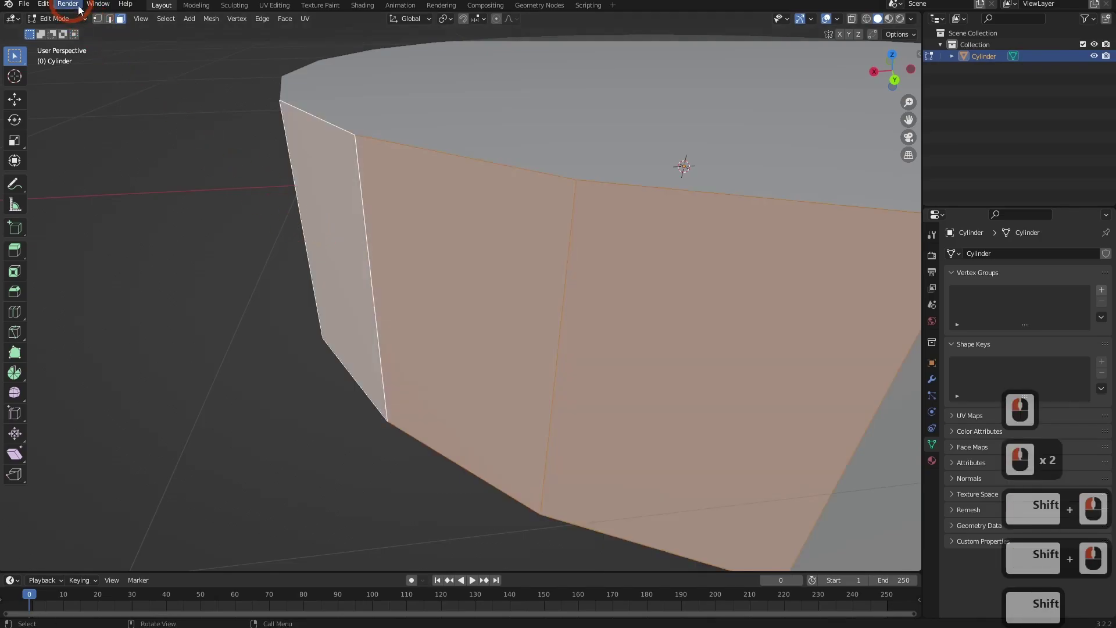
# In edge selection mode, multi-select the middle side face's upper, inner and lower edges, and reduce the selection to its upper rim edge.
pyautogui.click(109, 19)
pyautogui.click(391, 136)
pyautogui.keyDown('shift'); pyautogui.click(565, 236); pyautogui.keyUp('shift')
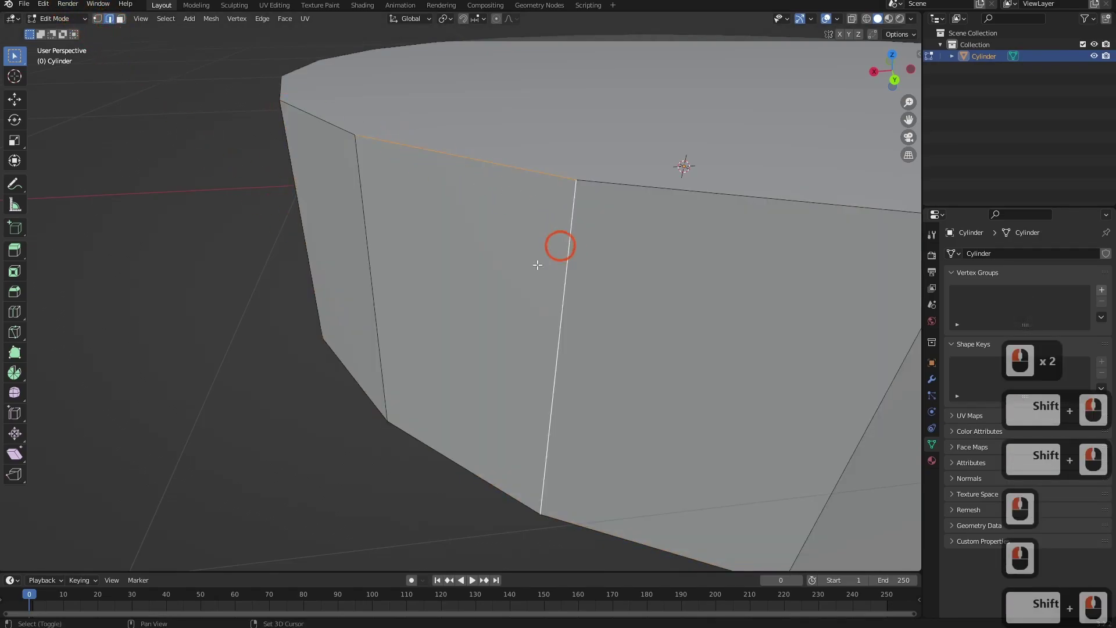
pyautogui.keyDown('shift'); pyautogui.click(501, 472); pyautogui.keyUp('shift')
pyautogui.click(483, 232)
pyautogui.click(476, 162)
pyautogui.click(476, 265)
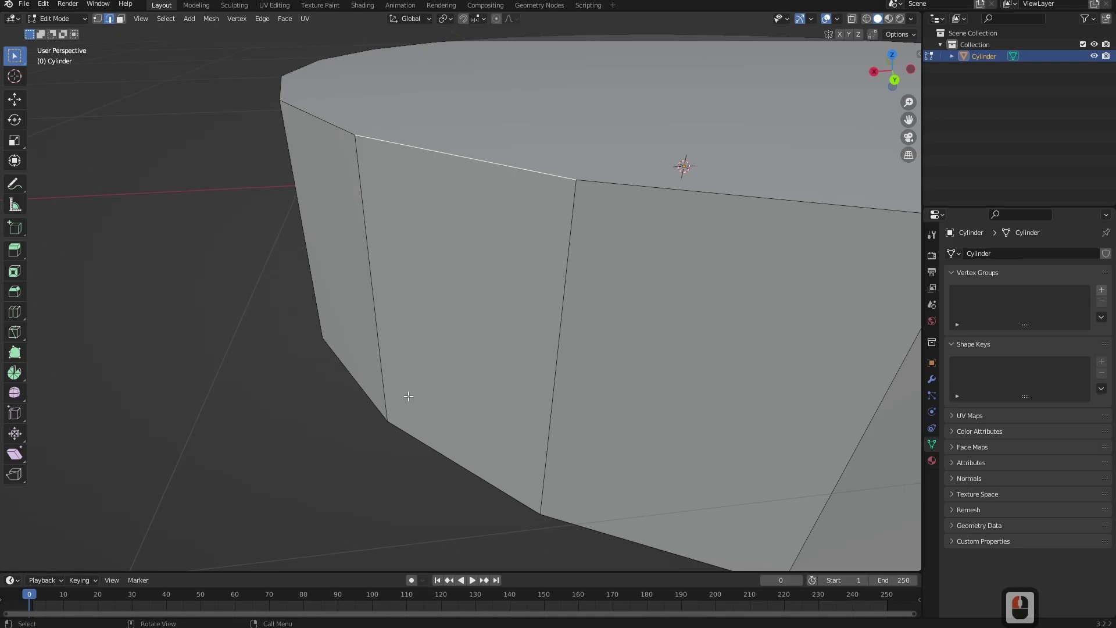
# Select the side face's outer upper corner in vertex selection mode and its upper rim edge in edge selection mode.
pyautogui.press('1')
pyautogui.click(349, 141)
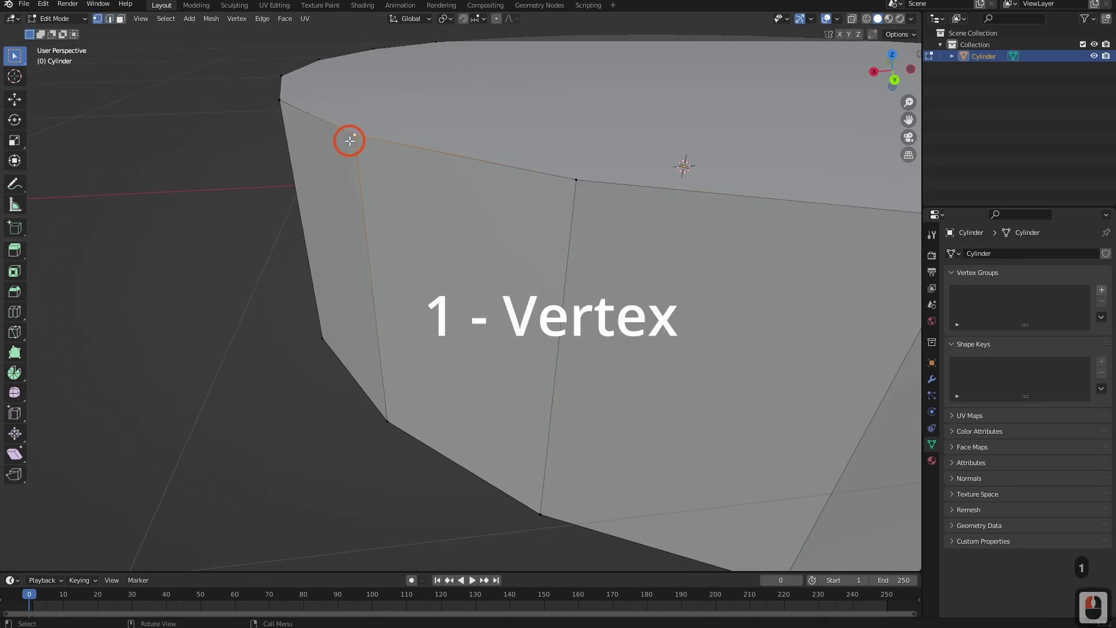
pyautogui.press('2')
pyautogui.click(426, 157)
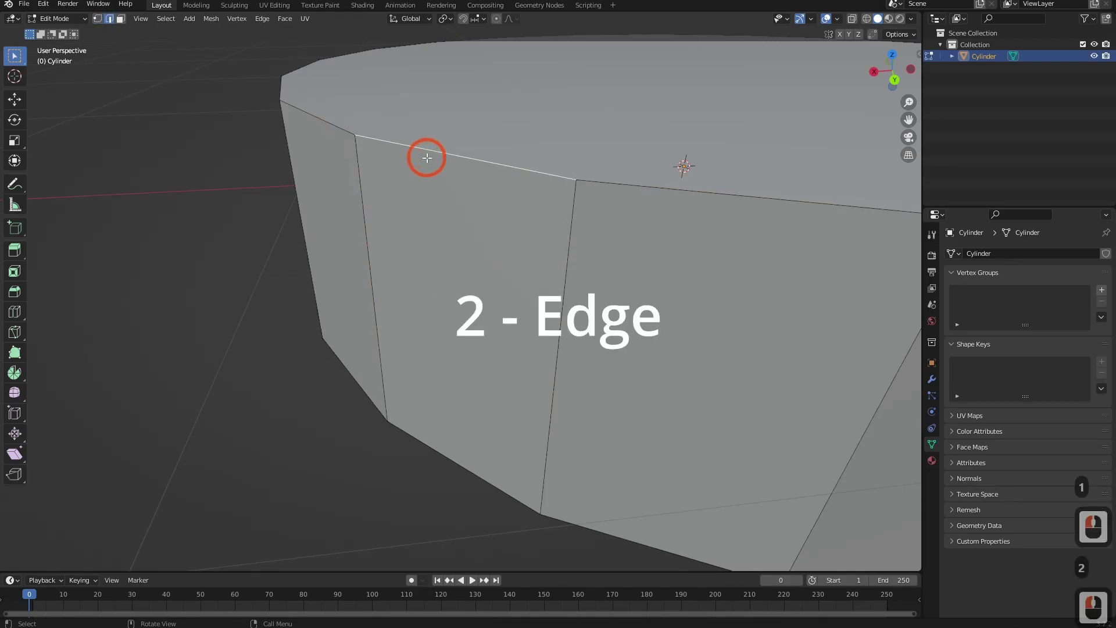
# Switch to face selection mode and select the same three adjacent side faces, adding the middle one last.
pyautogui.press('3')
pyautogui.click(341, 237)
pyautogui.keyDown('shift'); pyautogui.click(635, 299); pyautogui.keyUp('shift')
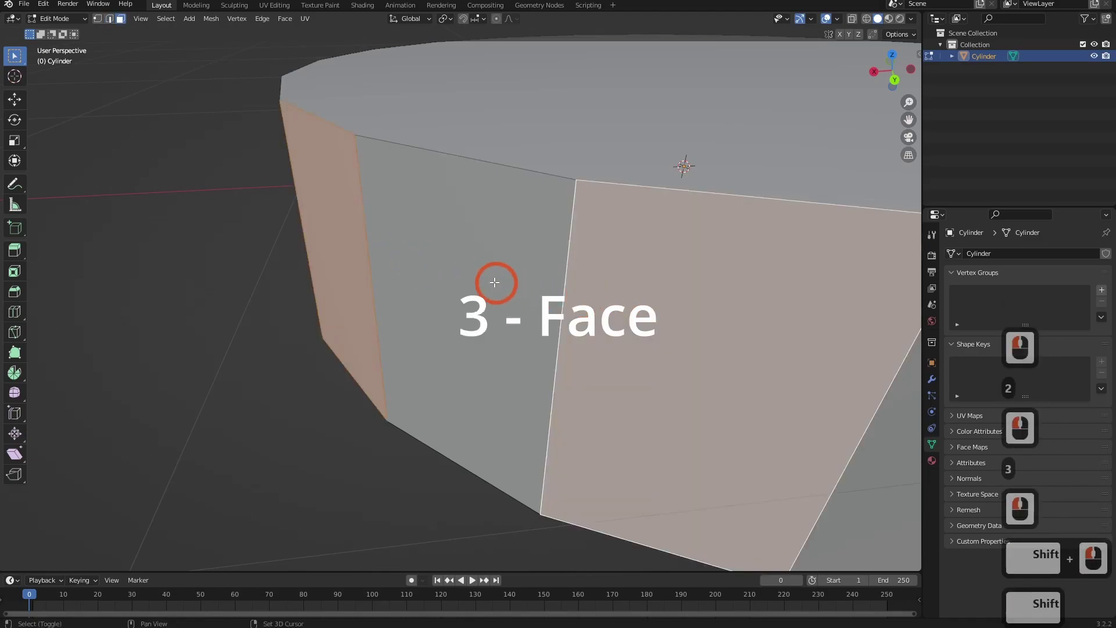
pyautogui.keyDown('shift'); pyautogui.click(495, 282); pyautogui.keyUp('shift')
# Cycle repeatedly through vertex, edge and face selection modes with the three side faces selected, ending in face mode.
pyautogui.press('1')
pyautogui.press('2')
pyautogui.press('3')
pyautogui.press('1')
pyautogui.press('1')
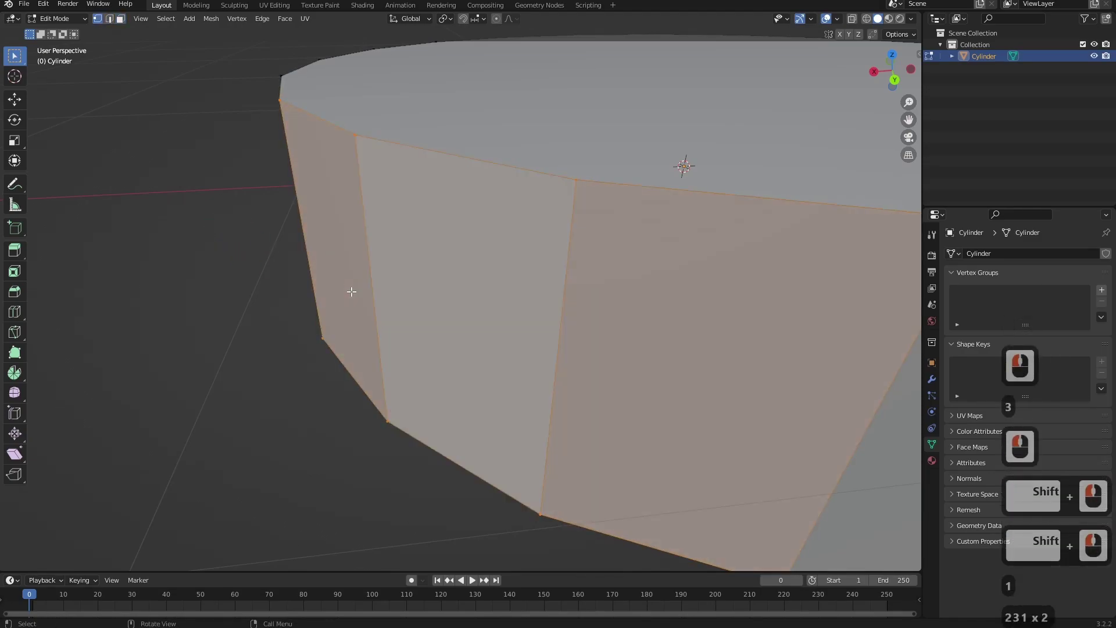
pyautogui.press('2')
pyautogui.press('2')
pyautogui.press('3')
pyautogui.press('1')
pyautogui.press('2')
pyautogui.press('3')
pyautogui.press('1')
pyautogui.press('2')
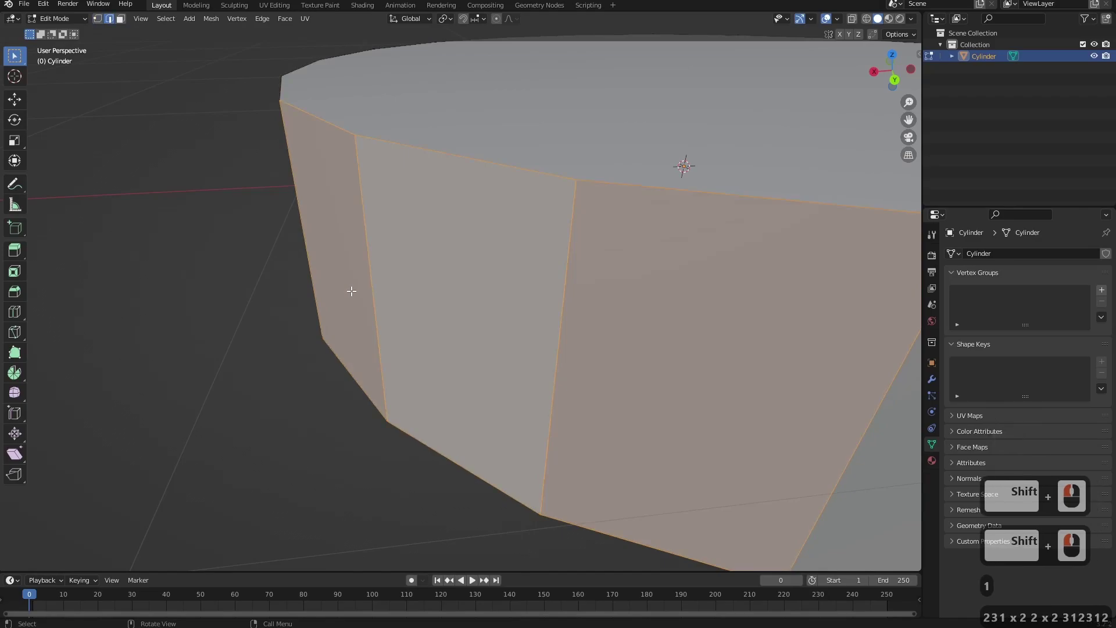
pyautogui.press('3')
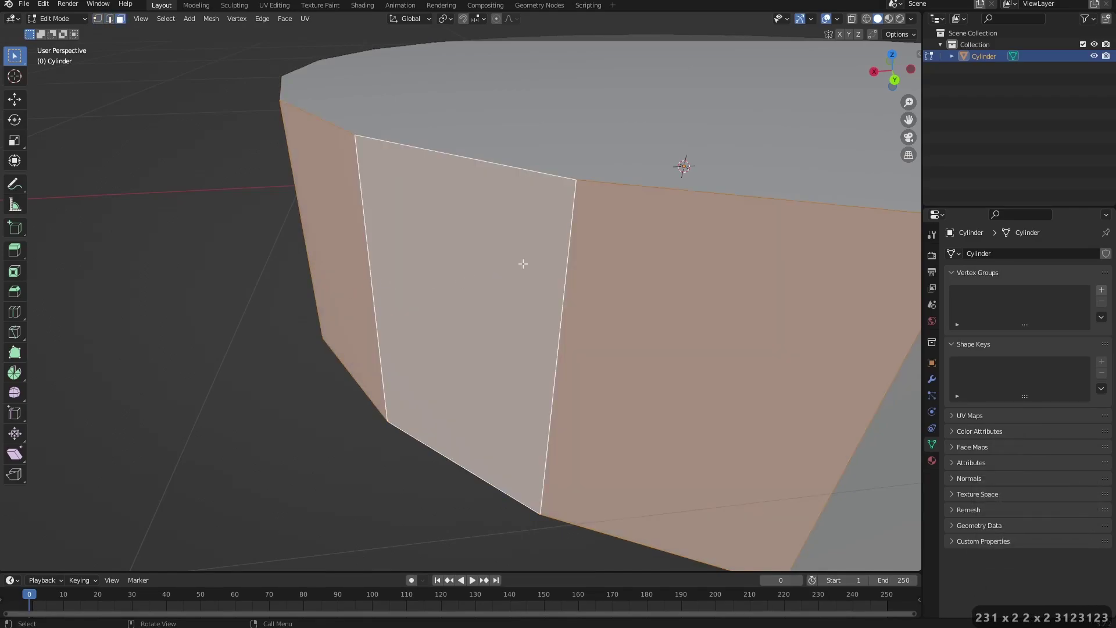
# Select the cylinder's top face and raise it about 1.607 m along the Z axis.
pyautogui.scroll(-3, 522, 264)
pyautogui.keyDown('shift'); pyautogui.moveTo(522, 263); pyautogui.dragTo(369, 263, button='middle'); pyautogui.keyUp('shift')
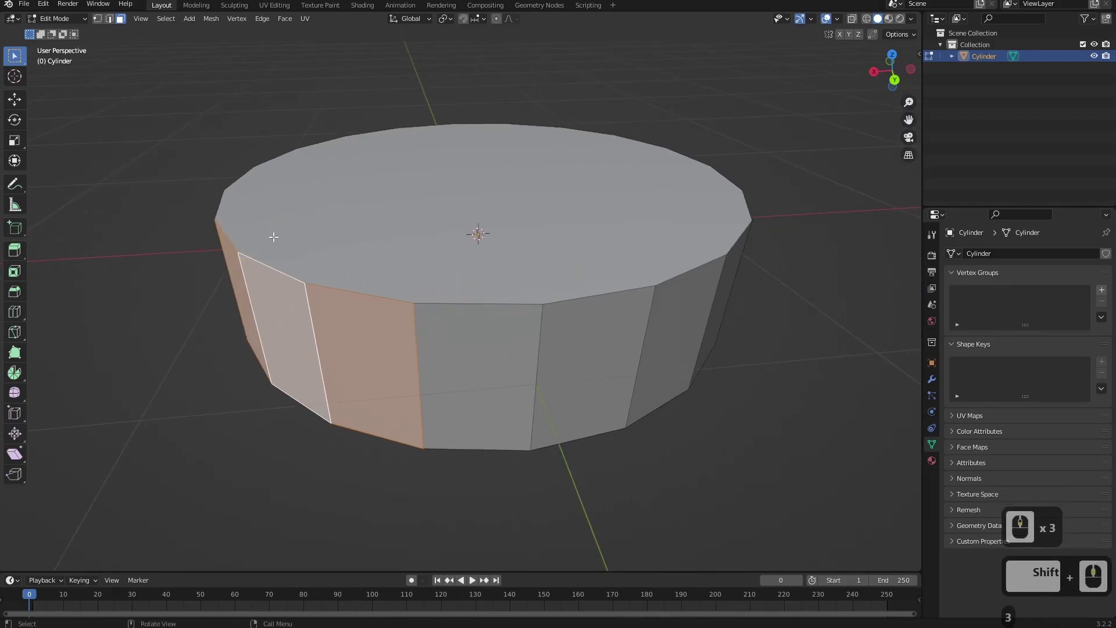
pyautogui.click(483, 207)
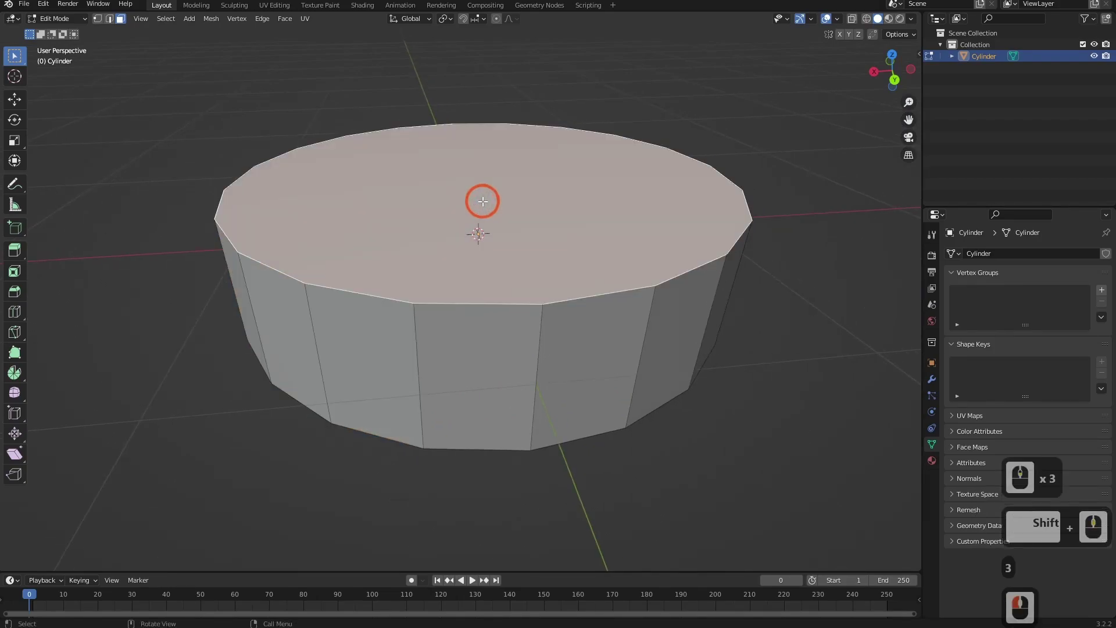
pyautogui.moveTo(390, 258); pyautogui.dragTo(516, 297, button='middle')
pyautogui.moveTo(516, 297); pyautogui.dragTo(506, 326, button='middle')
pyautogui.scroll(-3, 456, 260)
pyautogui.press('g')
pyautogui.press('z')
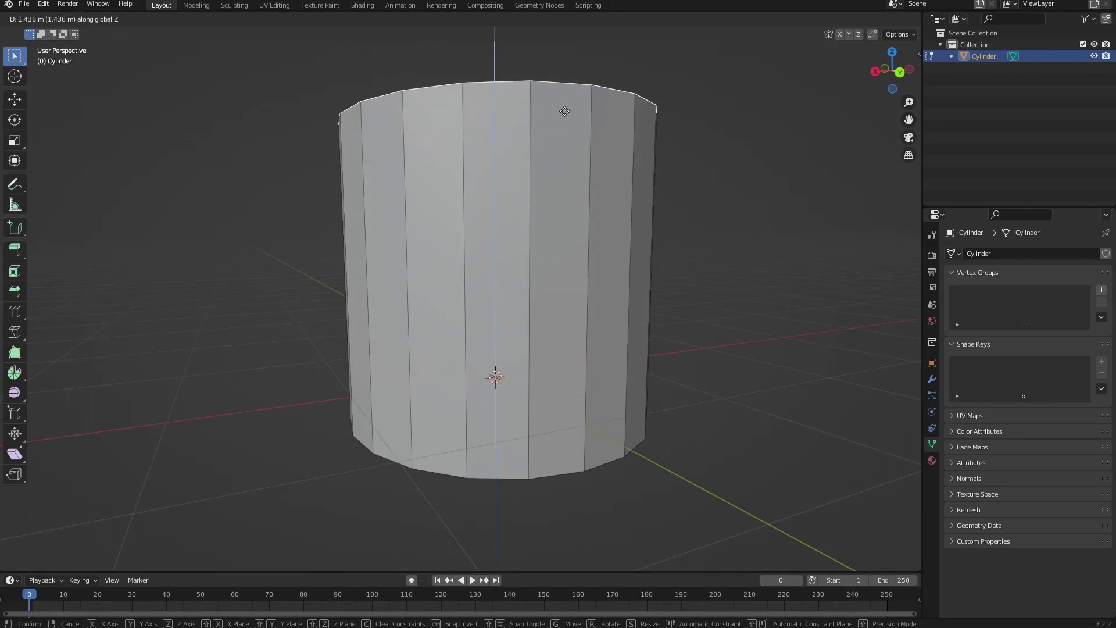
pyautogui.click(806, 195)
# Scale the top face uniformly to about 0.65 to taper the cylinder.
pyautogui.press('s')
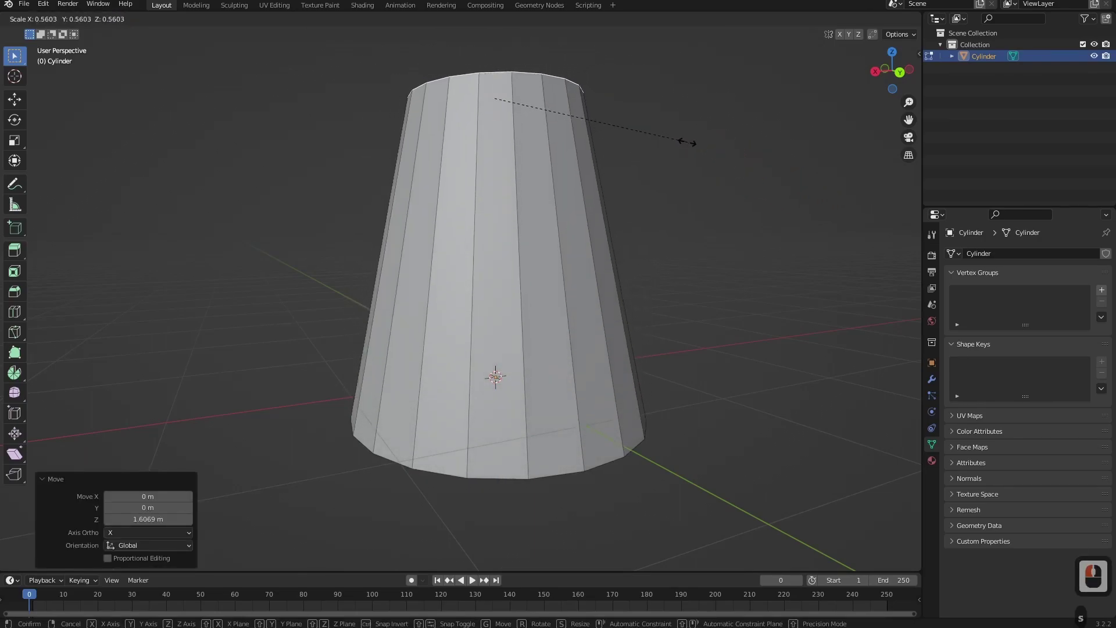
pyautogui.click(718, 152)
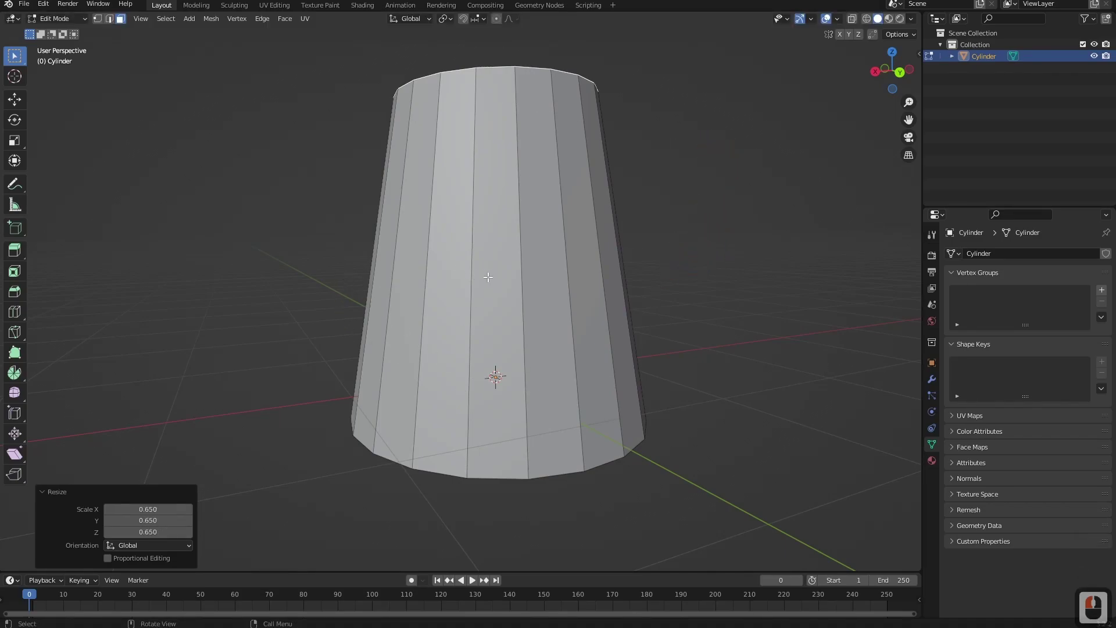
pyautogui.scroll(-3, 540, 279)
pyautogui.moveTo(540, 276)
pyautogui.mouseDown(button='middle')
pyautogui.moveTo(602, 323)
pyautogui.moveTo(581, 318)
pyautogui.moveTo(535, 269)
pyautogui.moveTo(512, 268)
pyautogui.moveTo(534, 275)
pyautogui.mouseUp(button='middle')
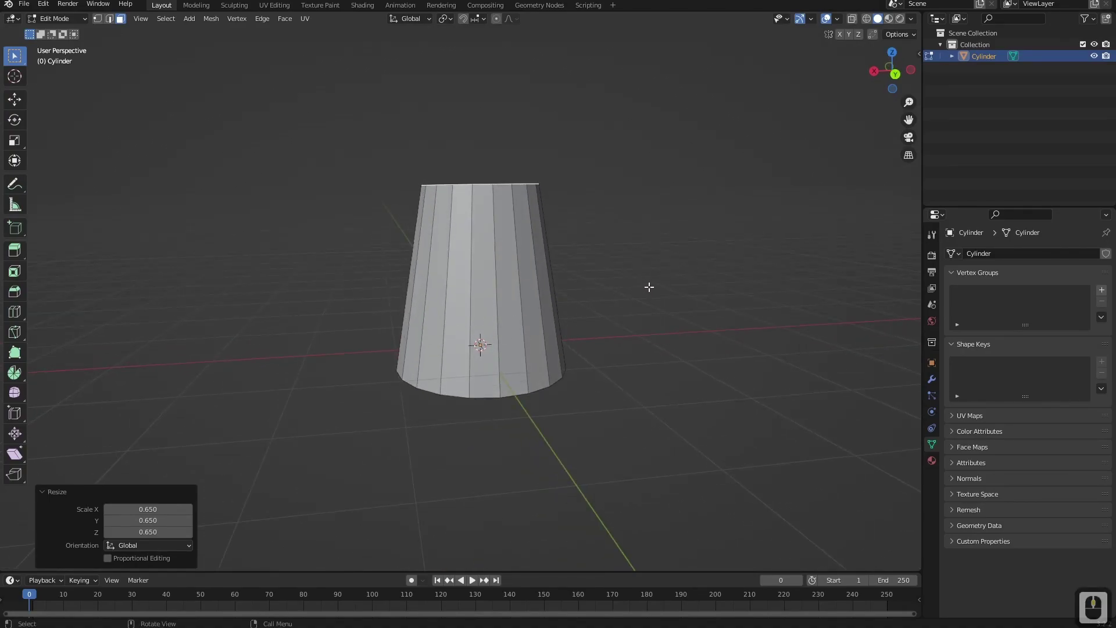
# Add one horizontal loop cut slid toward the base with a factor of about 0.597, and scale the loop to about 1.058.
pyautogui.hotkey('ctrl', 'r')
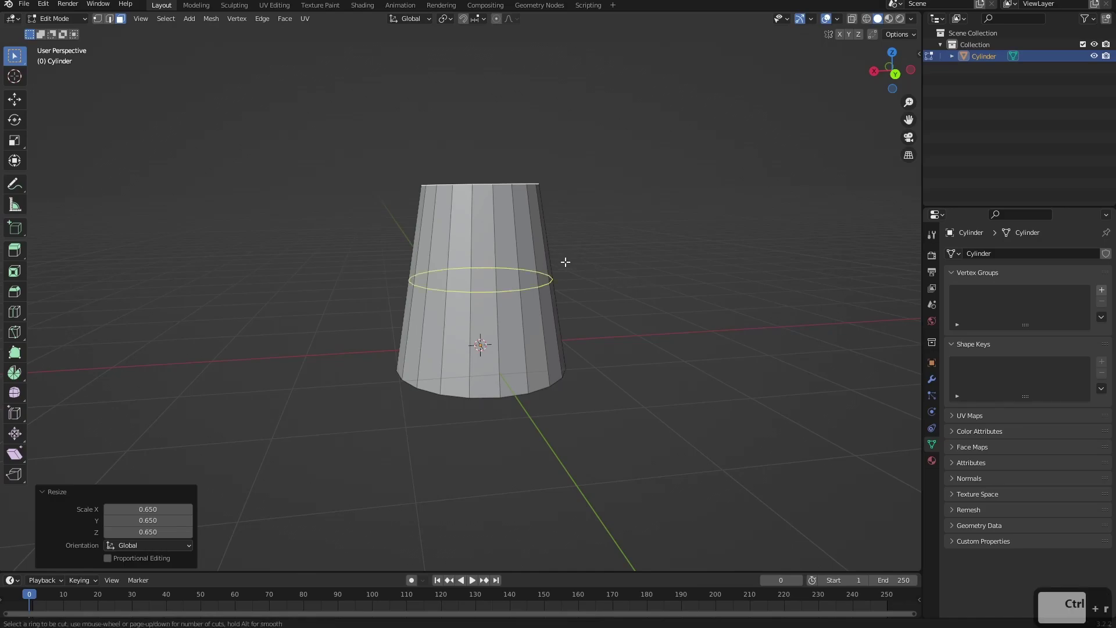
pyautogui.click(568, 260)
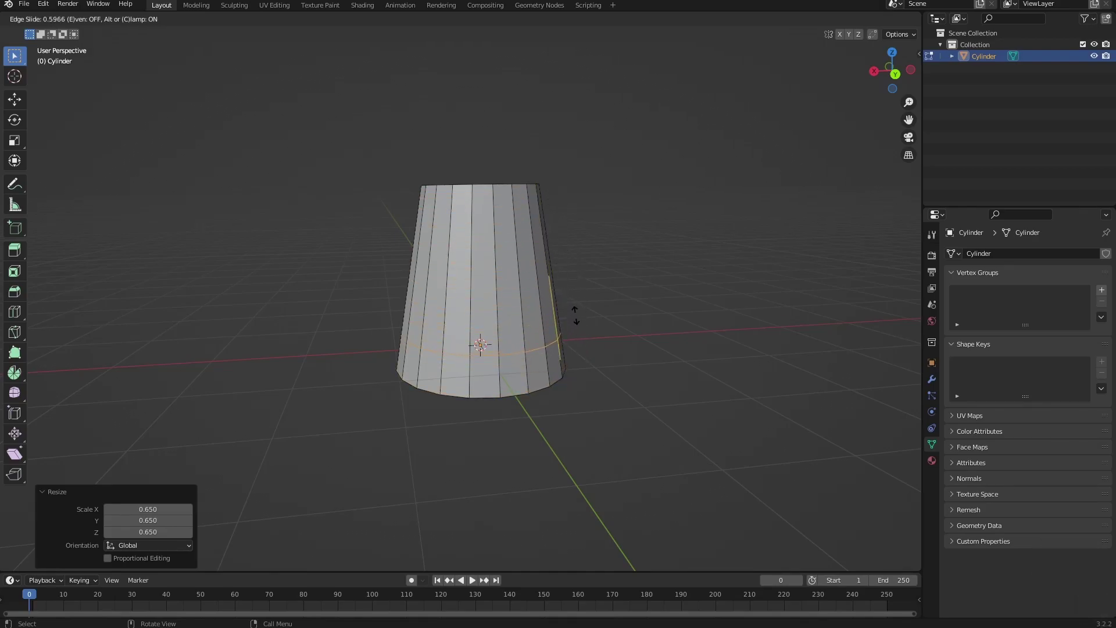
pyautogui.click(557, 378)
pyautogui.press('s')
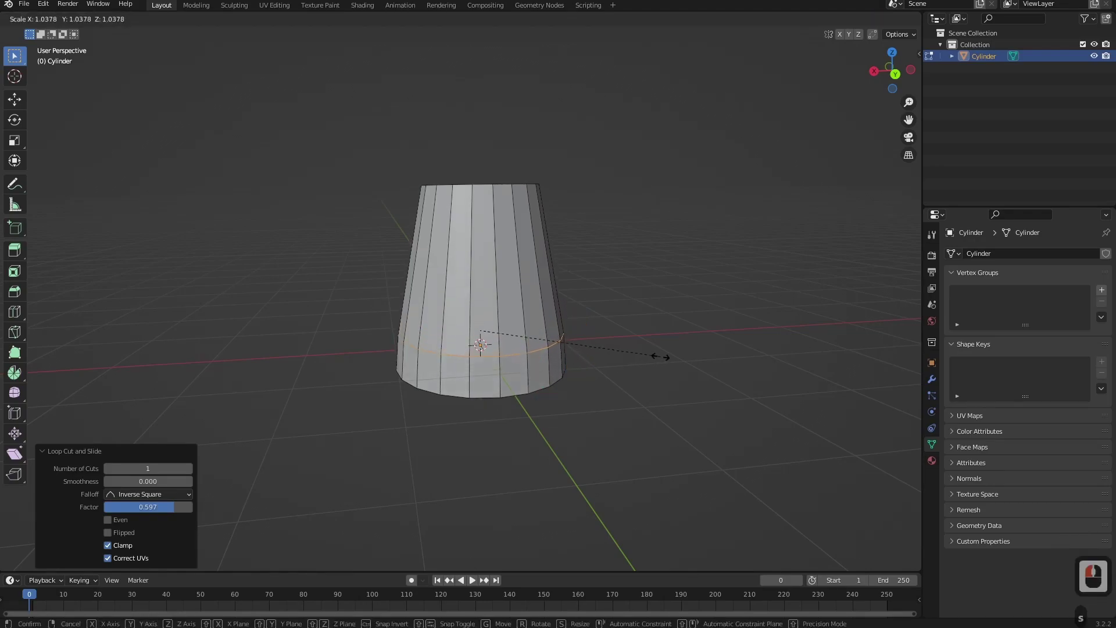
pyautogui.click(661, 357)
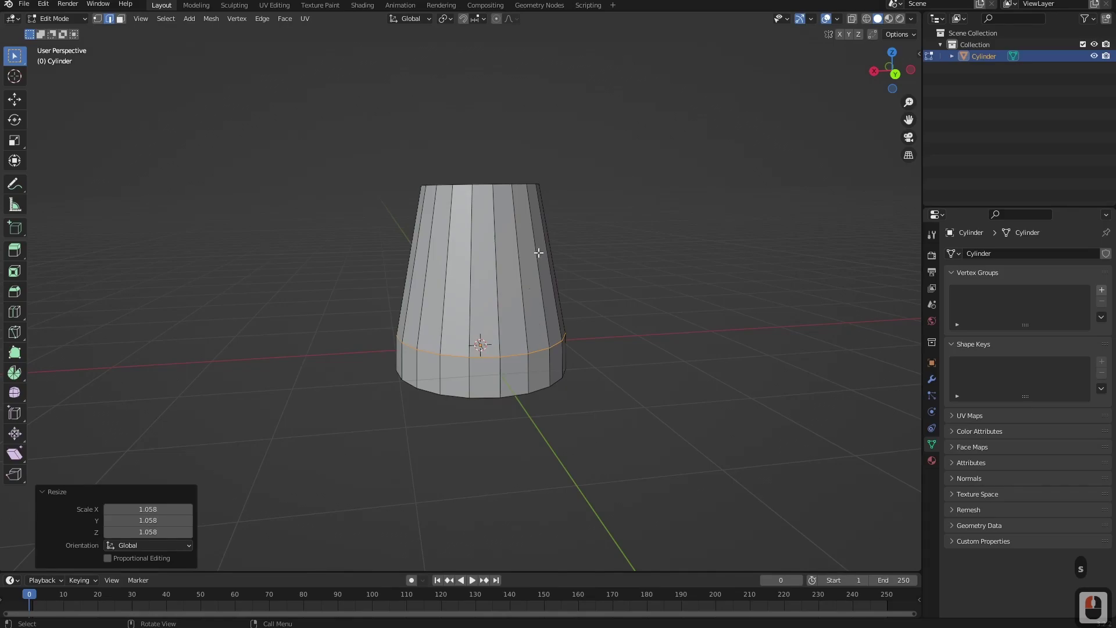
# Select the top face in face selection mode, raise it along the Z axis, and lower it again by about 0.133 m.
pyautogui.moveTo(522, 188); pyautogui.dragTo(510, 199, button='middle')
pyautogui.press('3')
pyautogui.click(488, 192)
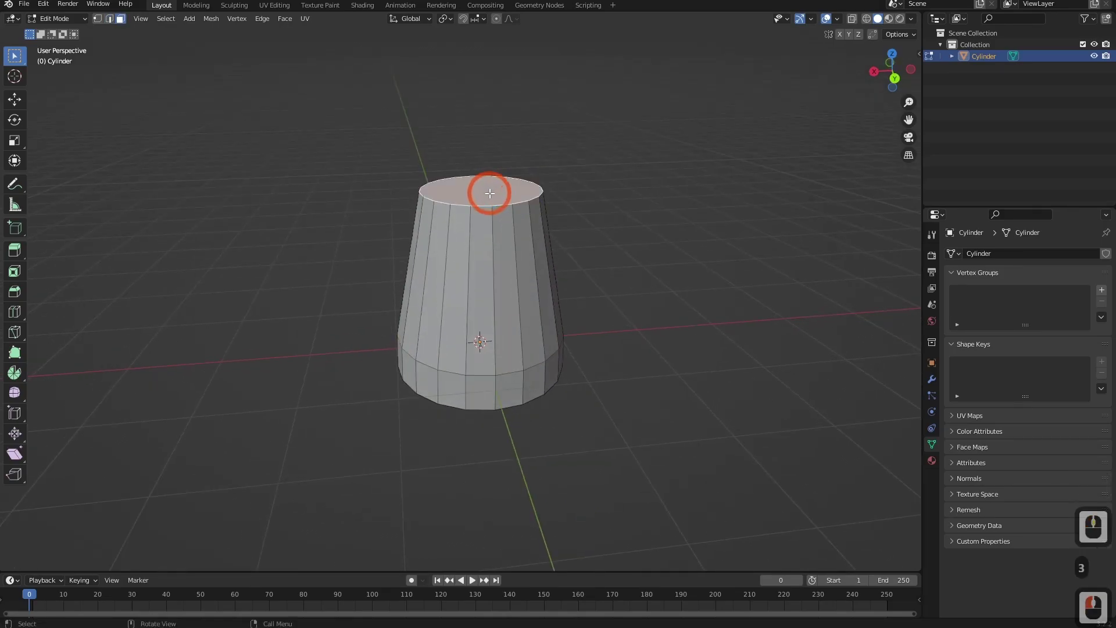
pyautogui.press('g')
pyautogui.press('z')
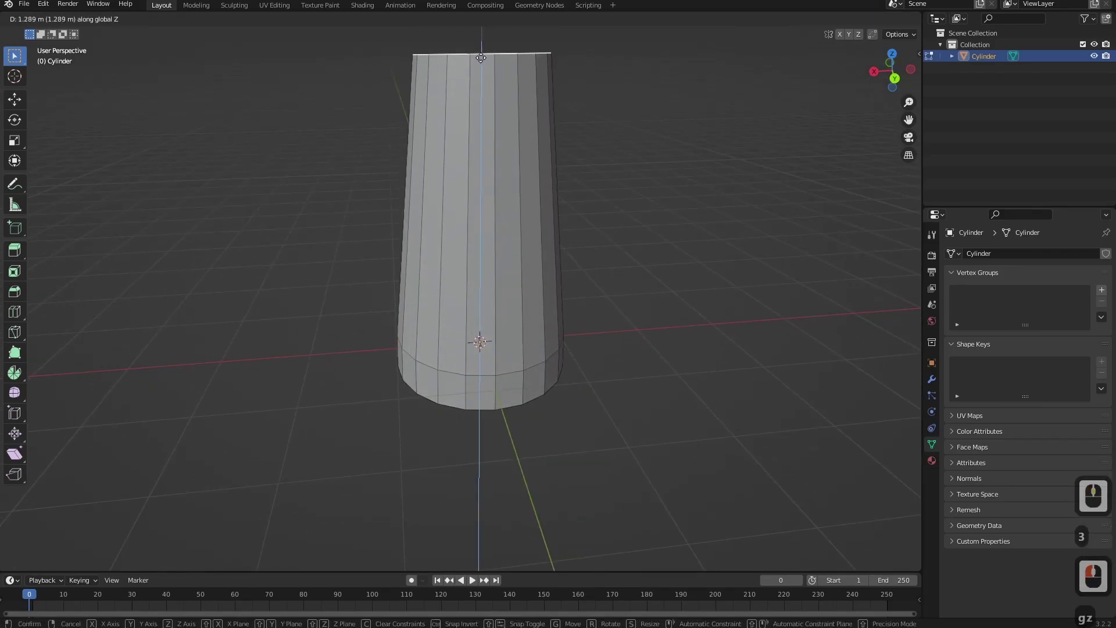
pyautogui.click(544, 121)
pyautogui.keyDown('shift'); pyautogui.moveTo(545, 141); pyautogui.dragTo(607, 273, button='middle'); pyautogui.keyUp('shift')
pyautogui.press('g')
pyautogui.press('z')
pyautogui.click(568, 246)
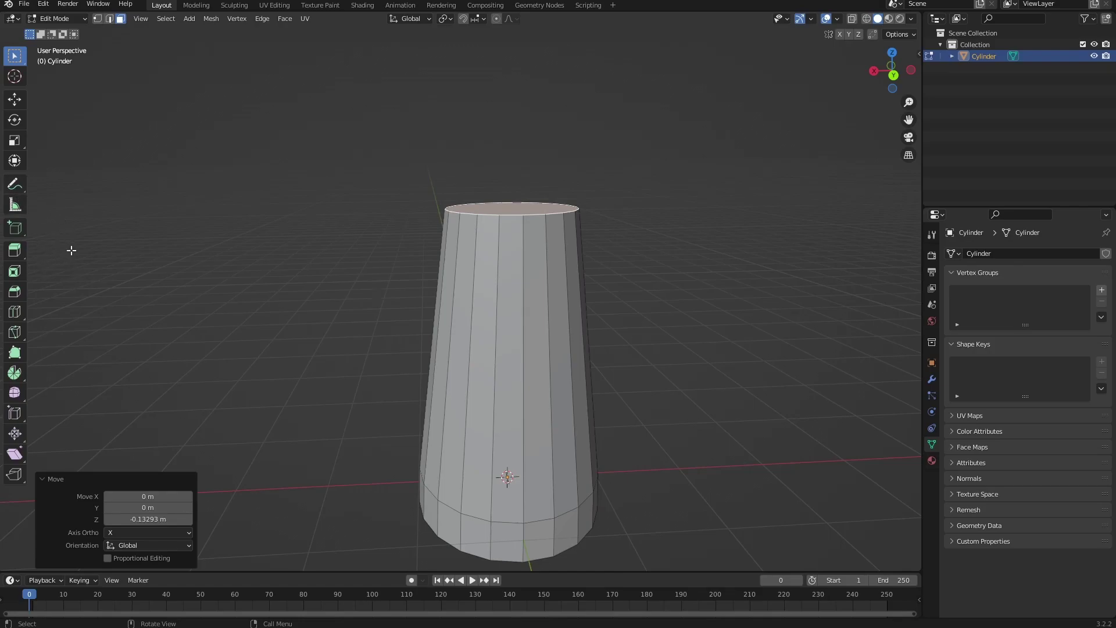
# Lower the top face about 2.587 m along the Z axis and scale it uniformly by about 1.343.
pyautogui.press('g')
pyautogui.press('z')
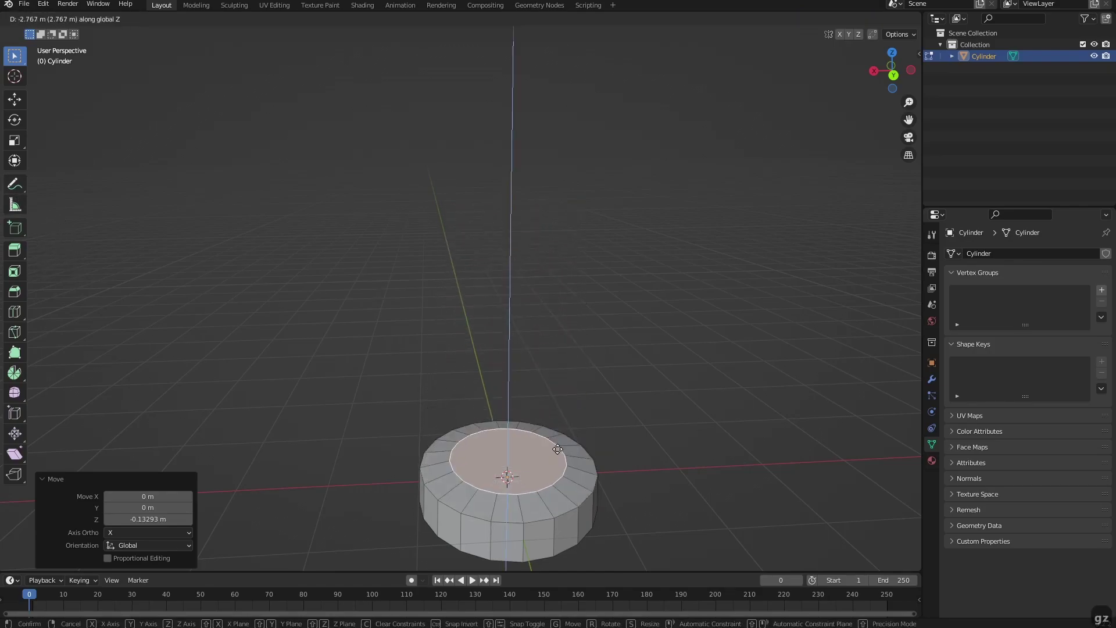
pyautogui.click(709, 458)
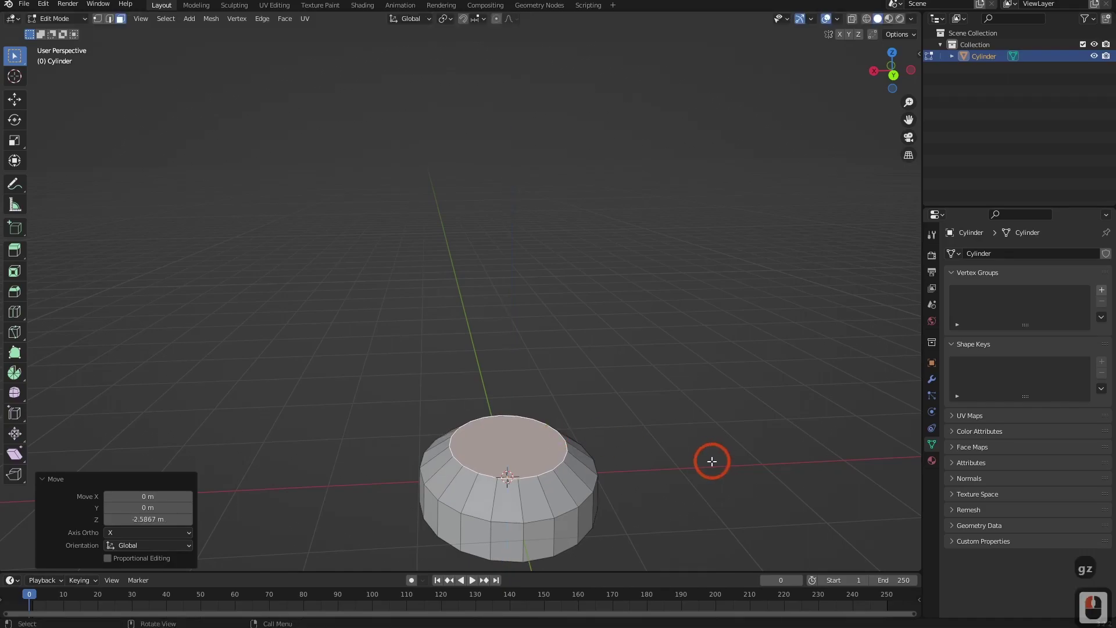
pyautogui.press('s')
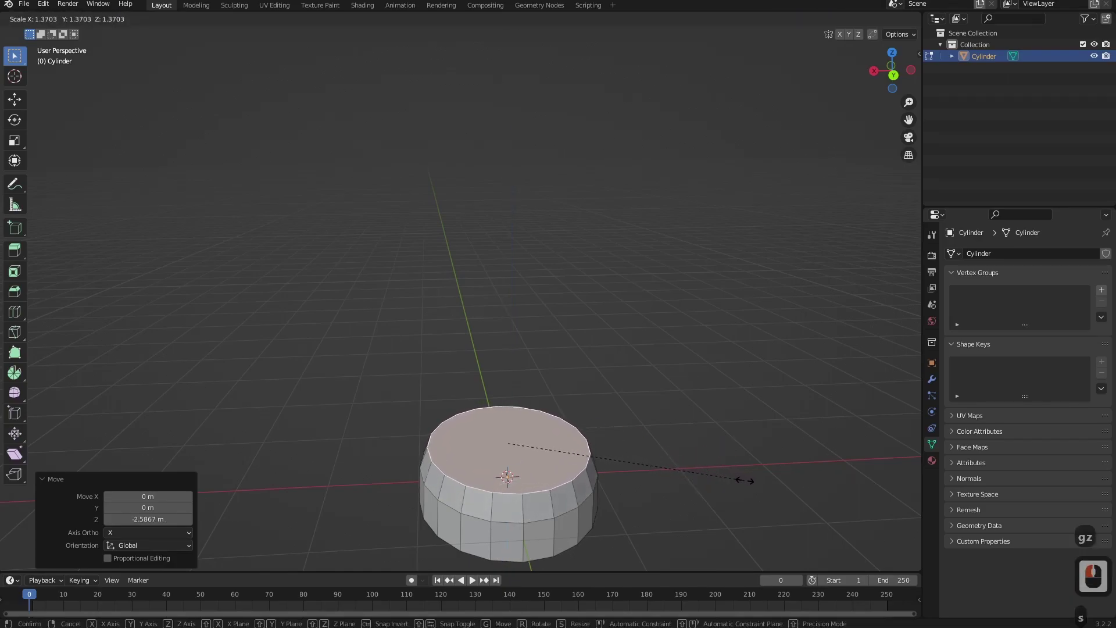
pyautogui.click(739, 478)
# Extrude the top face upward into a tall shaft and raise it a further 0.331 m or so along the Z axis.
pyautogui.moveTo(739, 478); pyautogui.dragTo(675, 334, button='middle')
pyautogui.scroll(4, 675, 334)
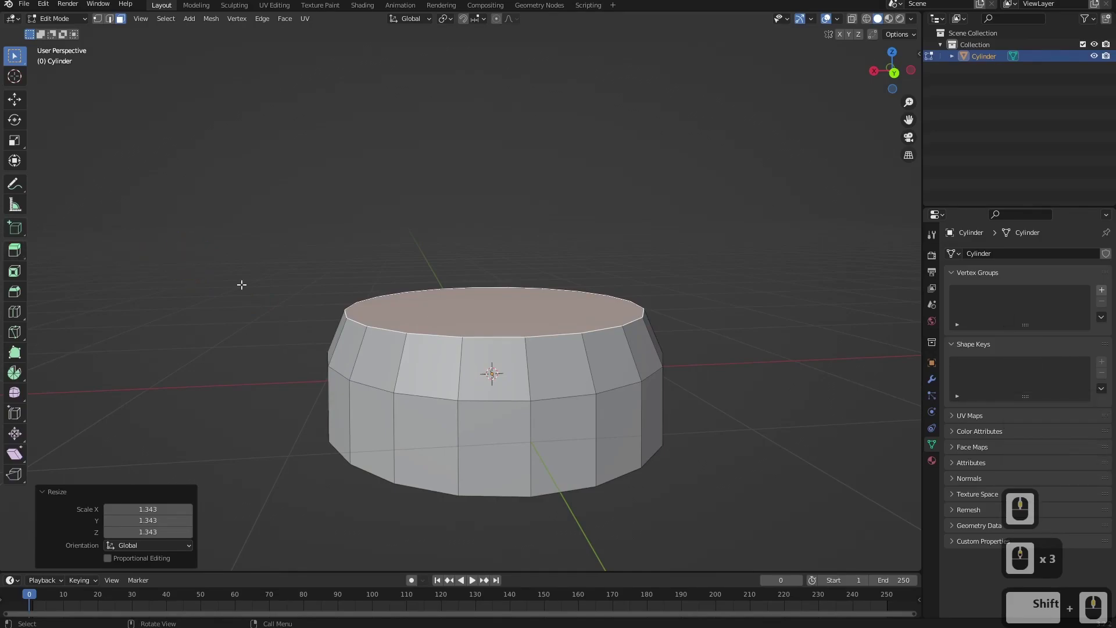
pyautogui.press('e')
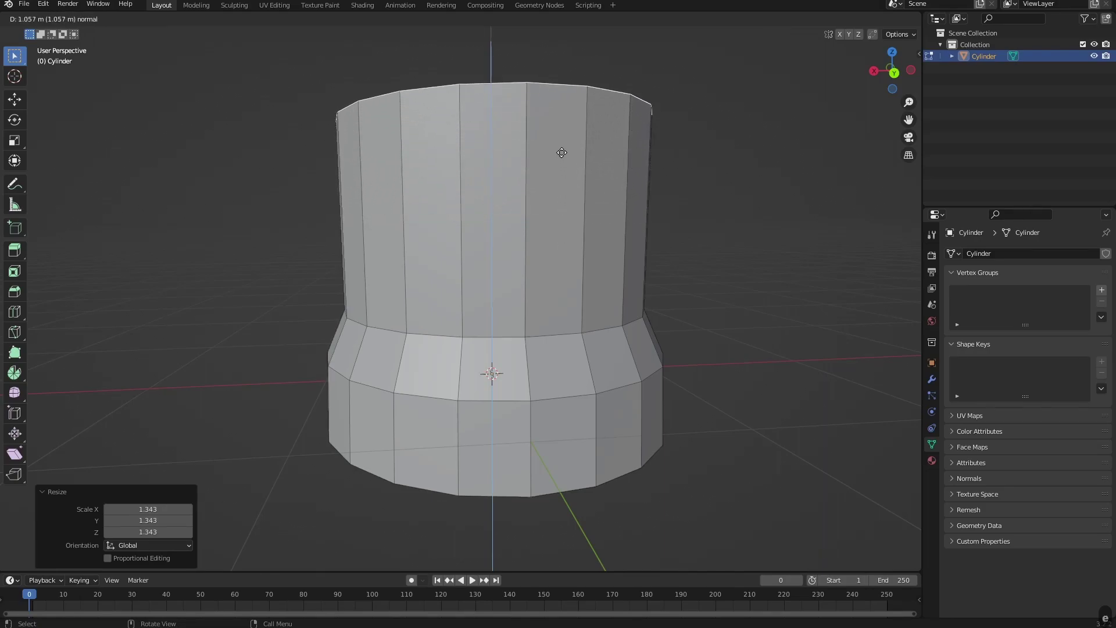
pyautogui.click(551, 92)
pyautogui.keyDown('shift'); pyautogui.moveTo(550, 91); pyautogui.dragTo(549, 323, button='middle'); pyautogui.keyUp('shift')
pyautogui.scroll(-2, 548, 323)
pyautogui.click(552, 295)
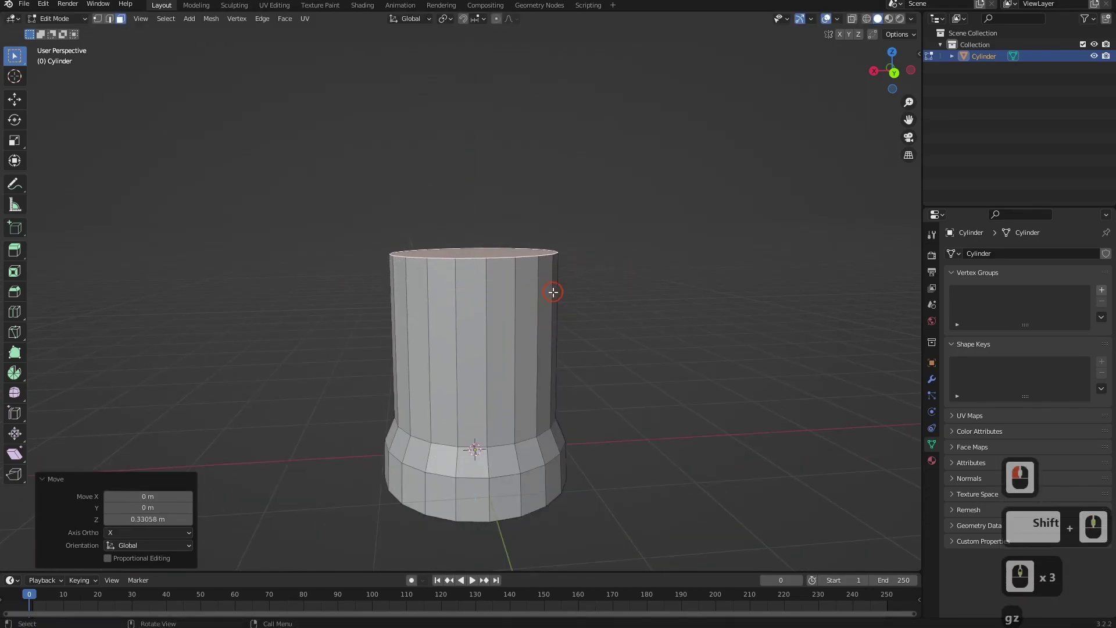
# Scale the shaft's top face to about 0.85 and raise it slightly along the Z axis.
pyautogui.press('s')
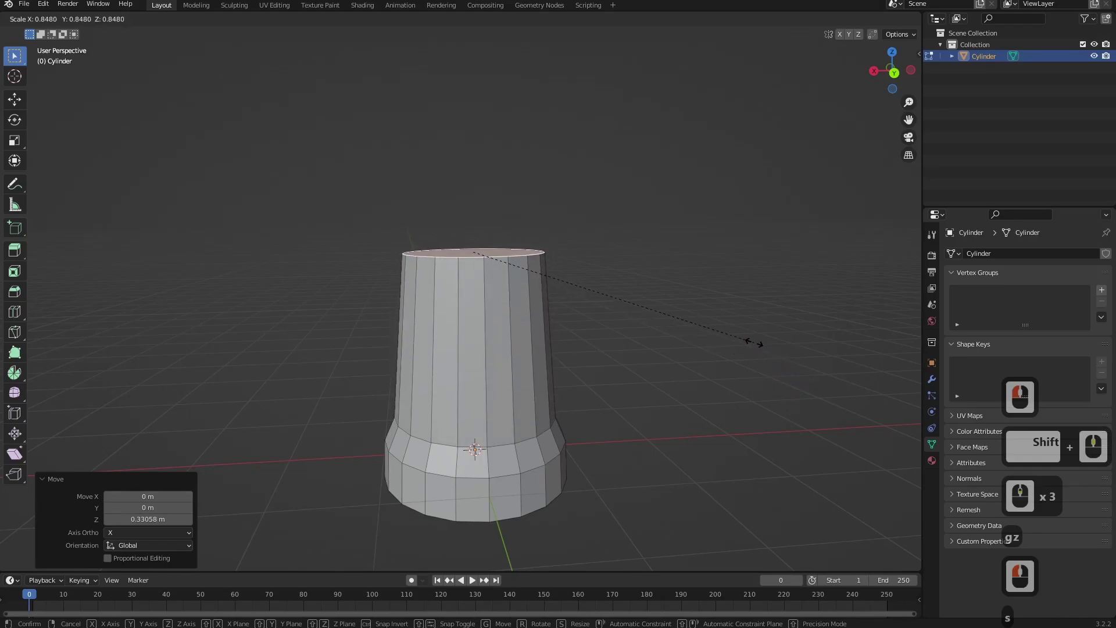
pyautogui.click(753, 340)
pyautogui.press('g')
pyautogui.press('z')
pyautogui.click(696, 305)
# Extrude the top face in place, raise the new face slightly along the Z axis and scale it to about 1.075.
pyautogui.press('e')
pyautogui.rightClick(697, 299)
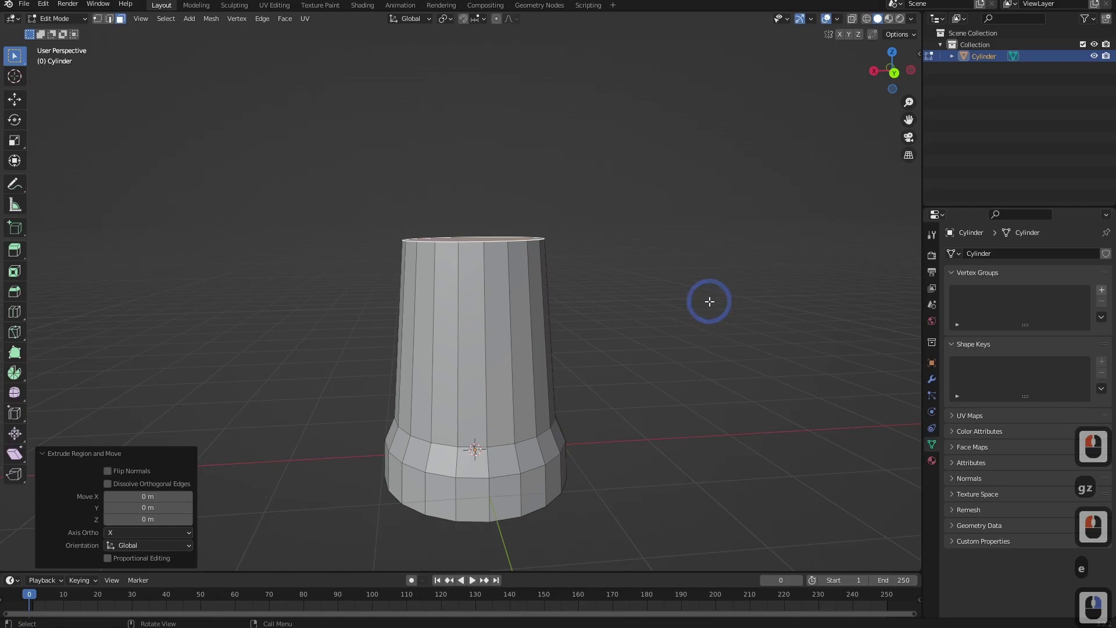
pyautogui.press('g')
pyautogui.press('z')
pyautogui.click(708, 297)
pyautogui.press('s')
pyautogui.click(725, 304)
# Extrude the flared top face upward about 0.621 m and undo the extra extrusion started on it.
pyautogui.press('e')
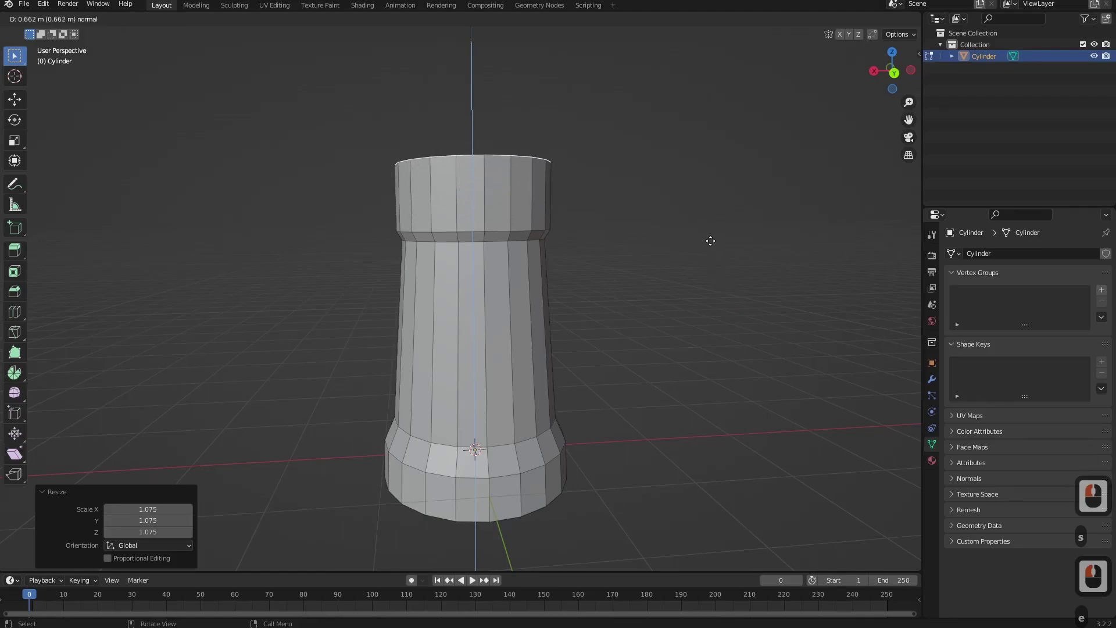
pyautogui.rightClick(700, 256)
pyautogui.scroll(3, 691, 296)
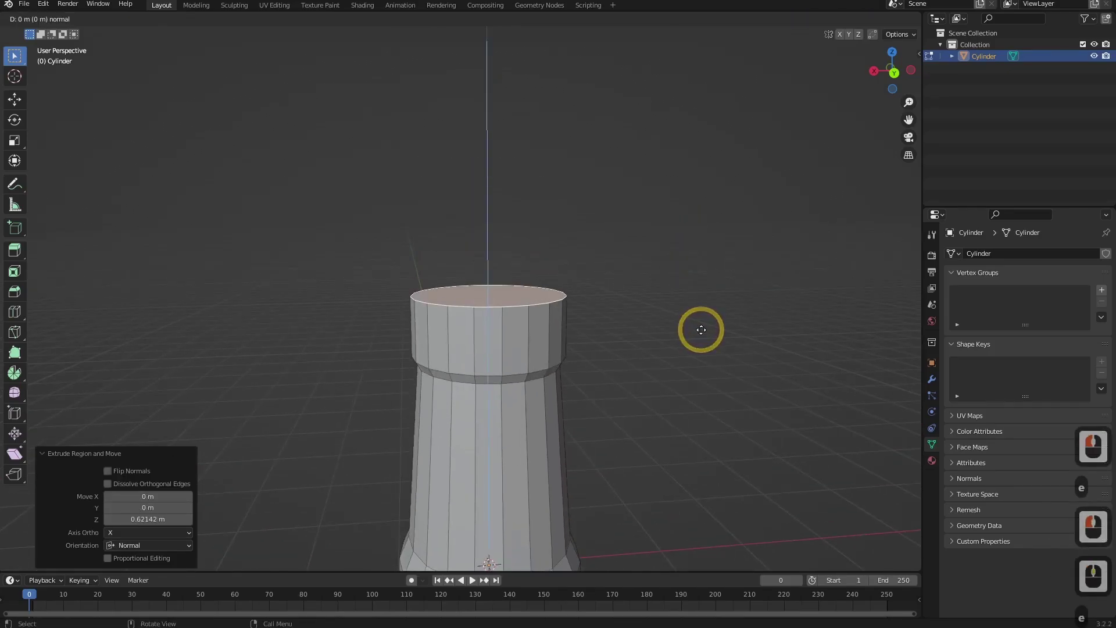
pyautogui.hotkey('ctrl', 'z')
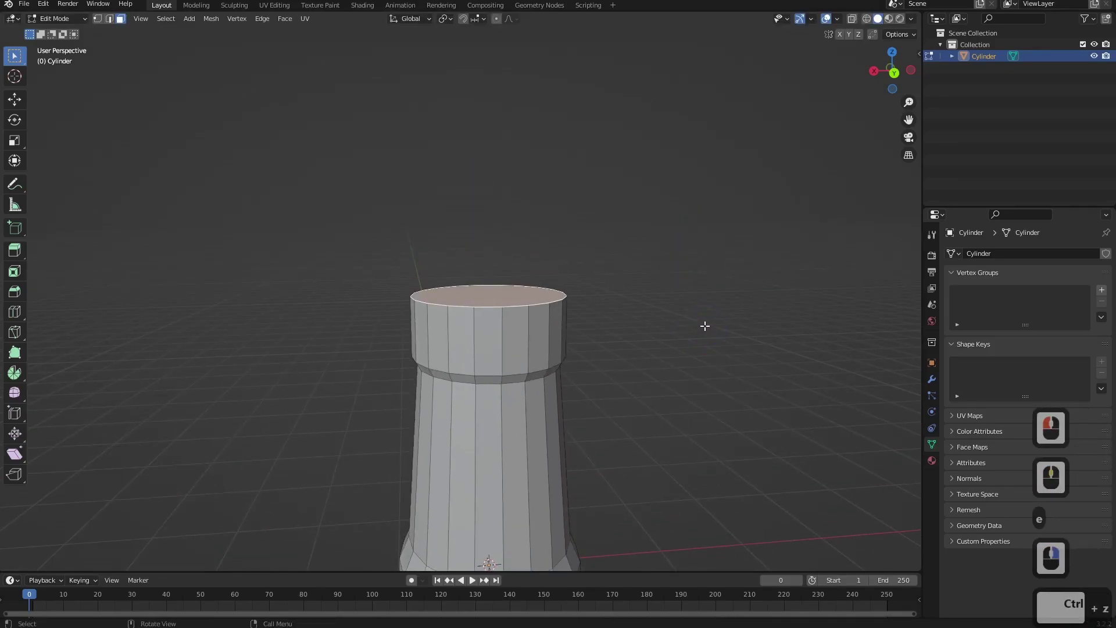
# Extrude the tower's top face in place and scale the new face to about 1.089.
pyautogui.press('e')
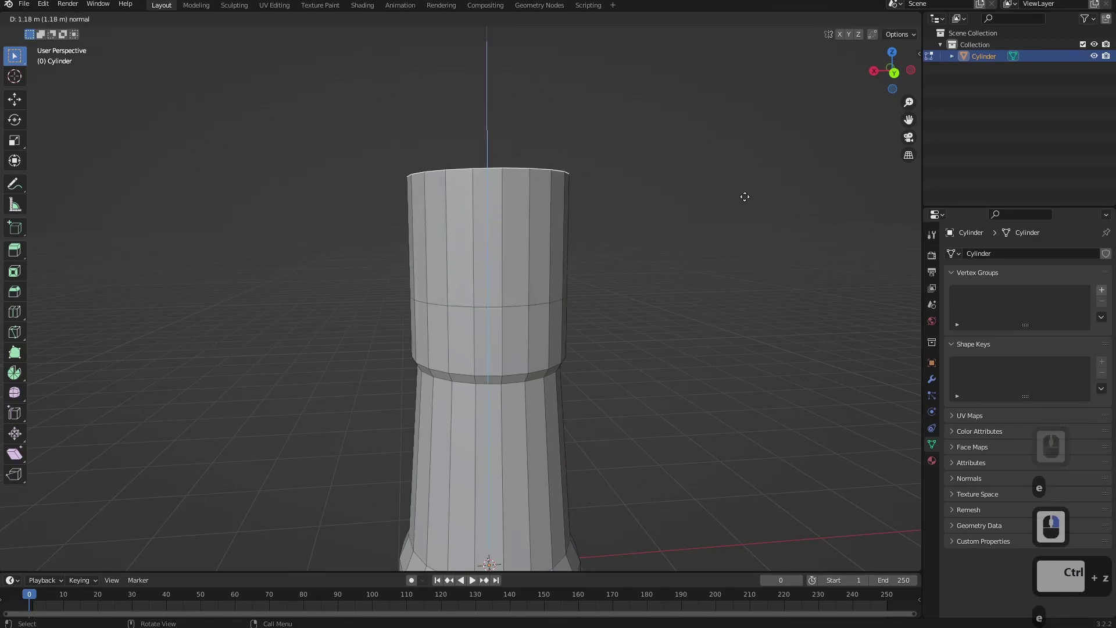
pyautogui.rightClick(759, 198)
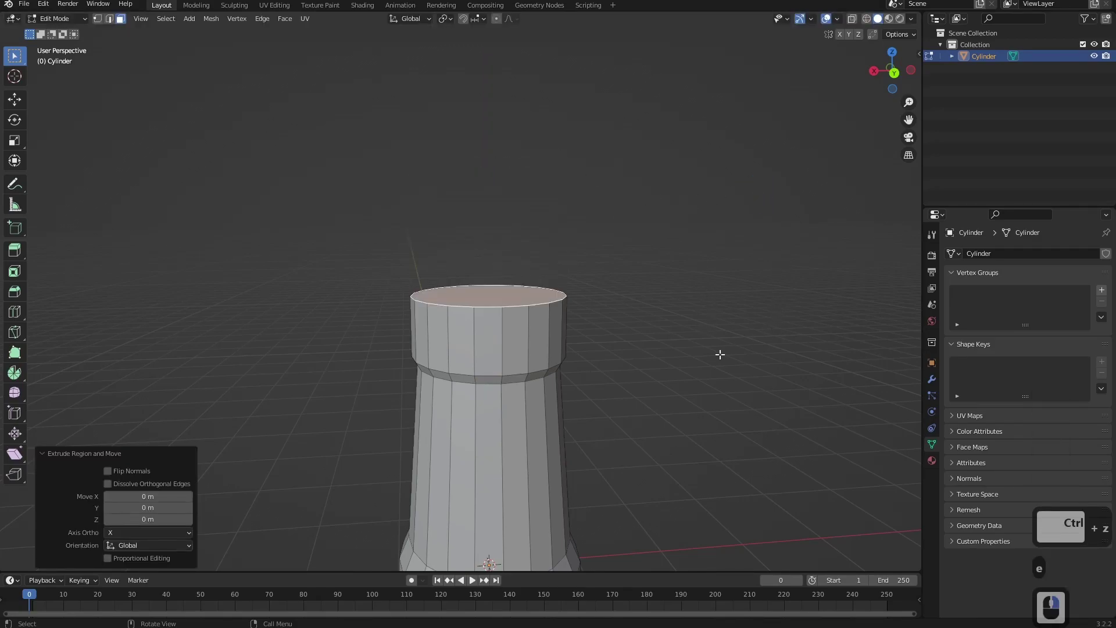
pyautogui.press('s')
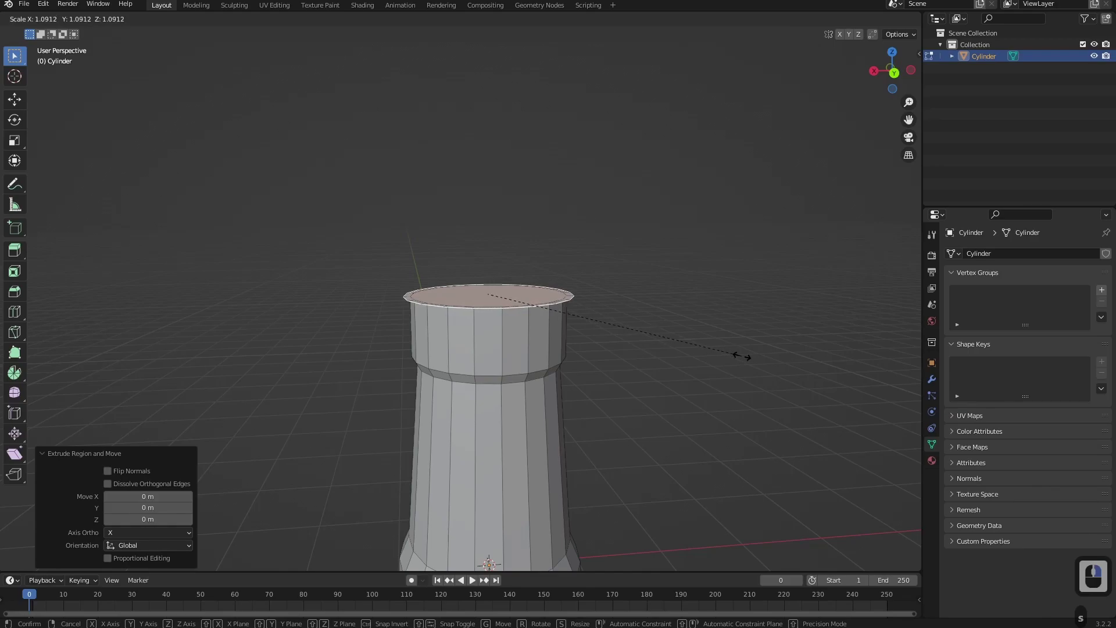
pyautogui.click(740, 355)
# Extrude the widened top face upward about 0.084 m and inset it by about 0.074 m.
pyautogui.press('e')
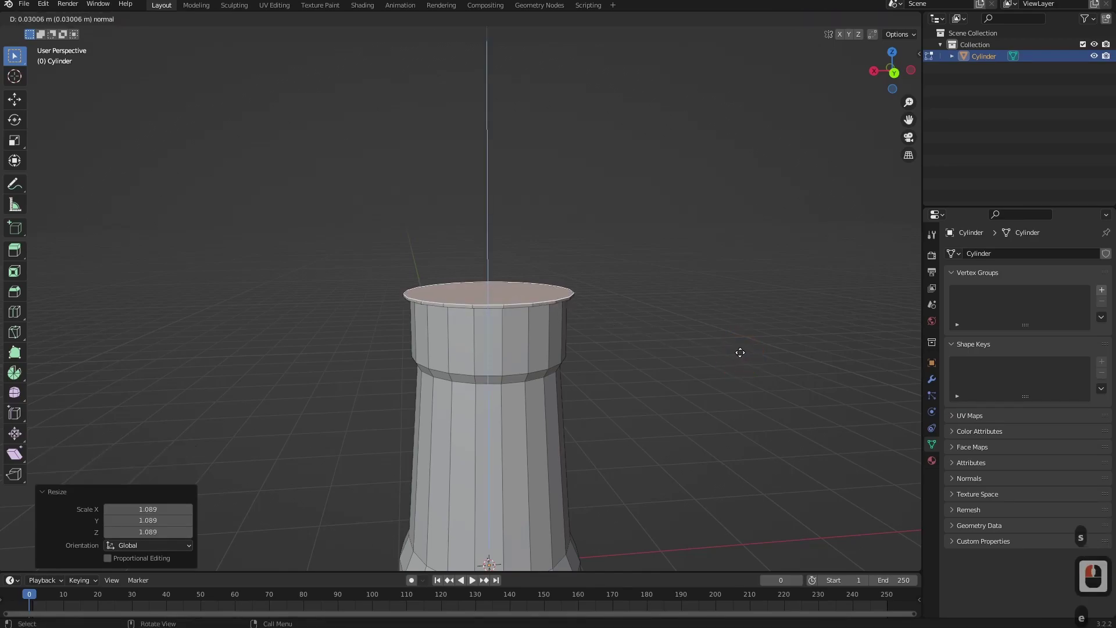
pyautogui.click(740, 347)
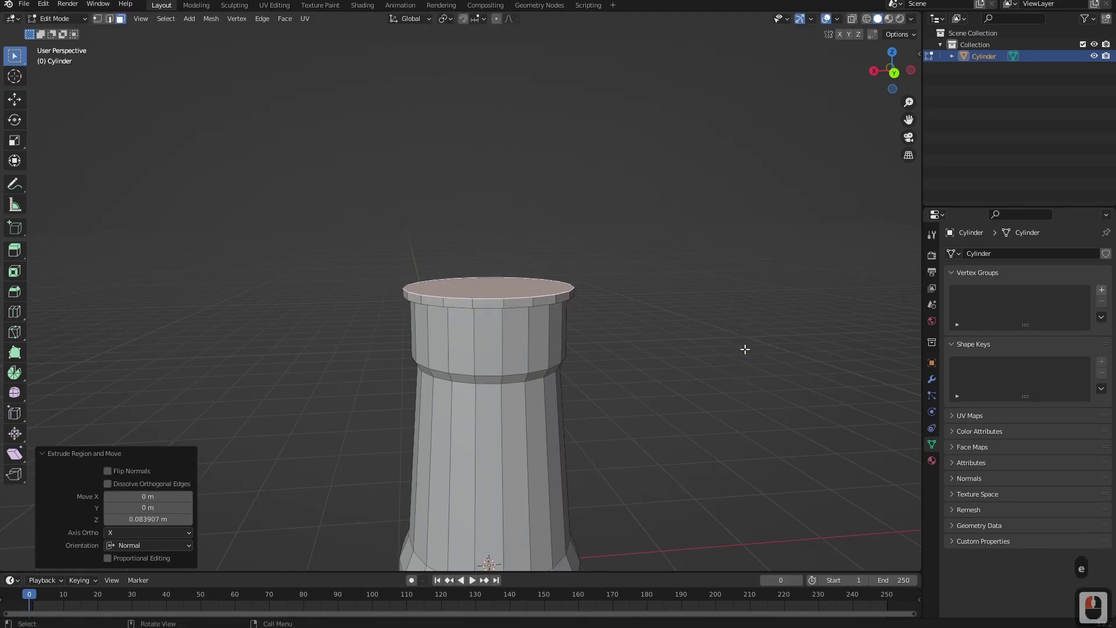
pyautogui.press('i')
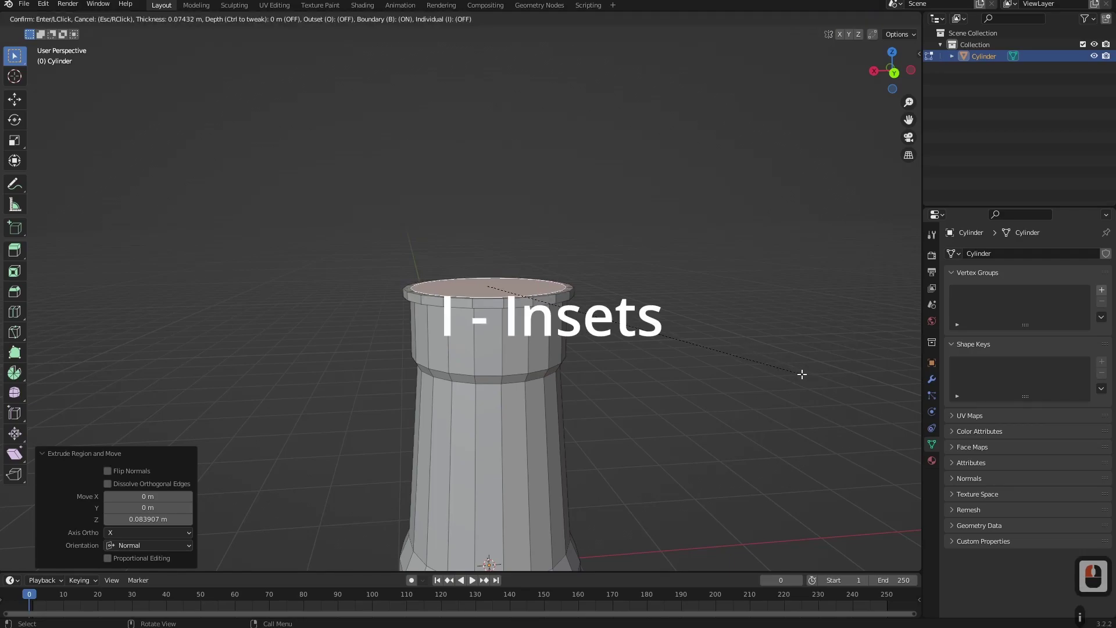
pyautogui.click(802, 374)
# Extrude the inset face upward about 0.542 m and scale it to about 0.109 to form a conical roof.
pyautogui.press('e')
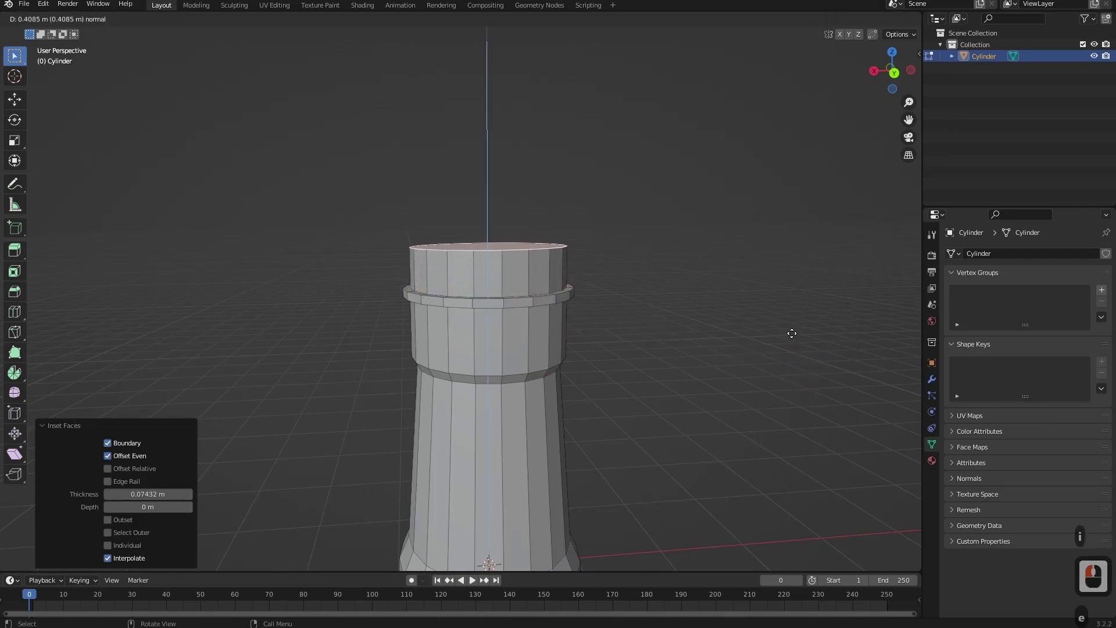
pyautogui.click(889, 391)
pyautogui.press('s')
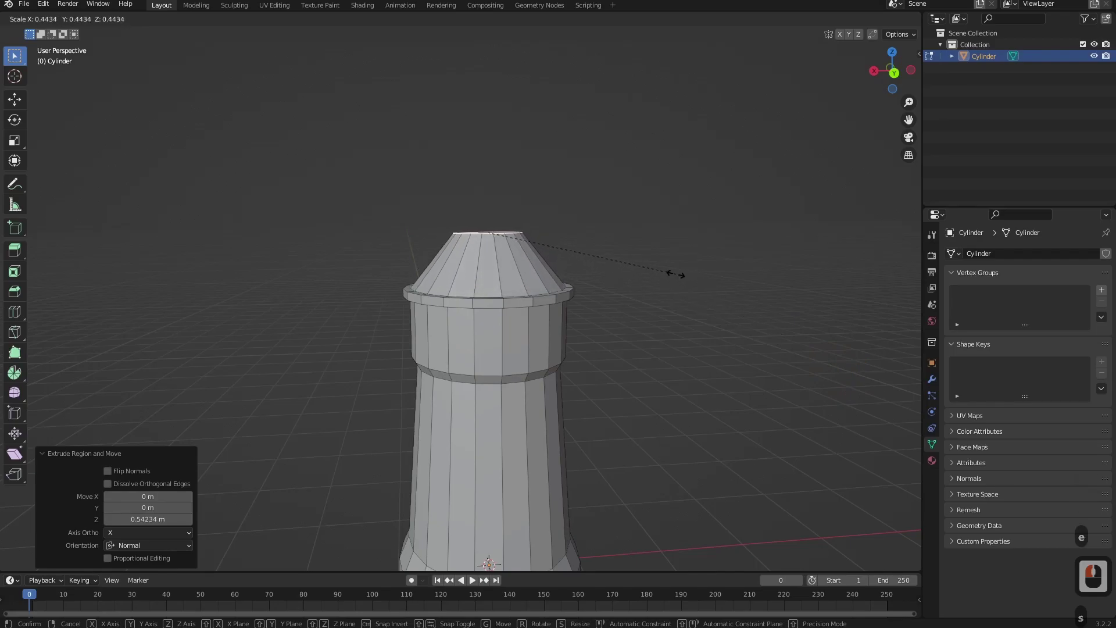
pyautogui.click(562, 240)
pyautogui.scroll(4, 523, 279)
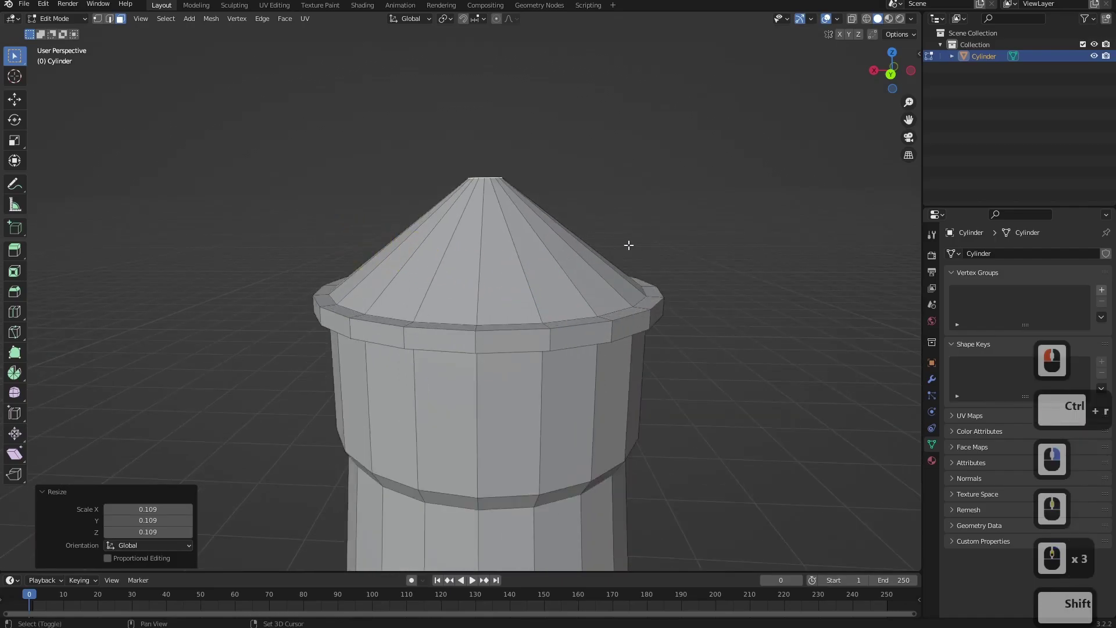
pyautogui.hotkey('ctrl', 'r')
pyautogui.click(596, 253)
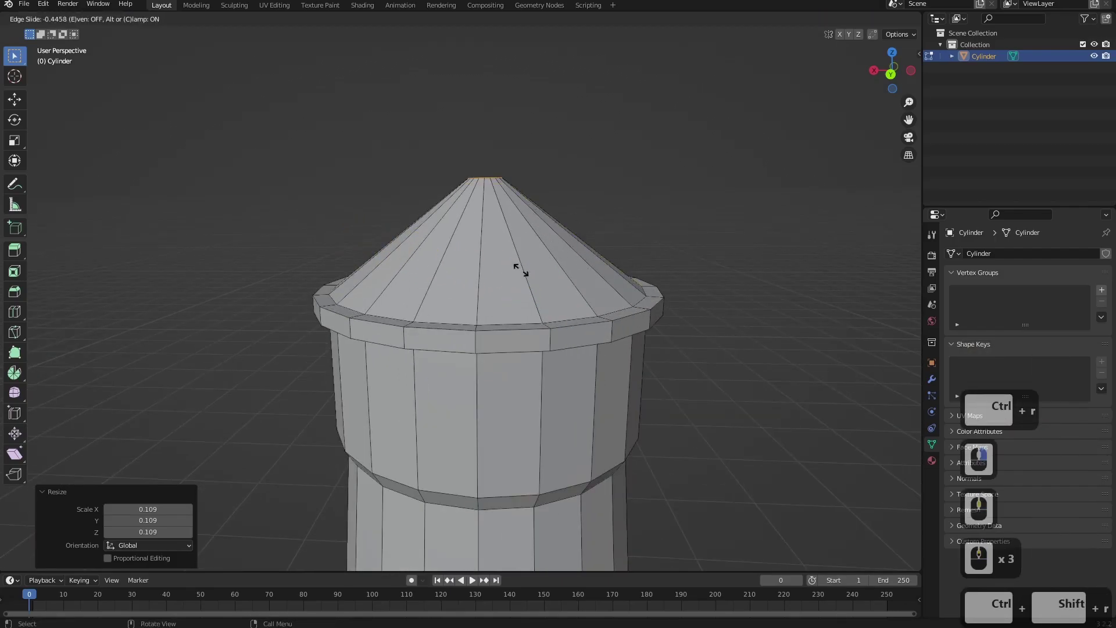
pyautogui.rightClick(453, 271)
# Add one loop cut around the lower part of the conical roof at a factor of about 0.533 and scale it slightly outward.
pyautogui.hotkey('ctrl', 'r')
pyautogui.click(575, 256)
pyautogui.click(723, 264)
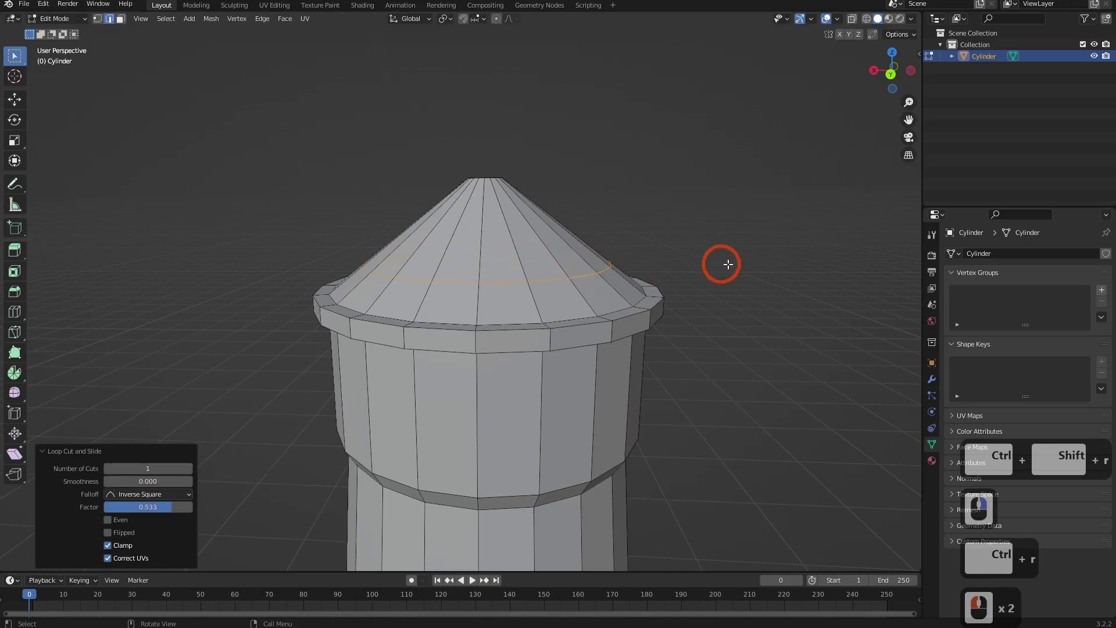
pyautogui.press('s')
pyautogui.click(747, 264)
# Add a centred loop cut around the upper part of the roof, scale it slightly outward and return to Object Mode.
pyautogui.hotkey('ctrl', 'r')
pyautogui.click(551, 211)
pyautogui.click(552, 210)
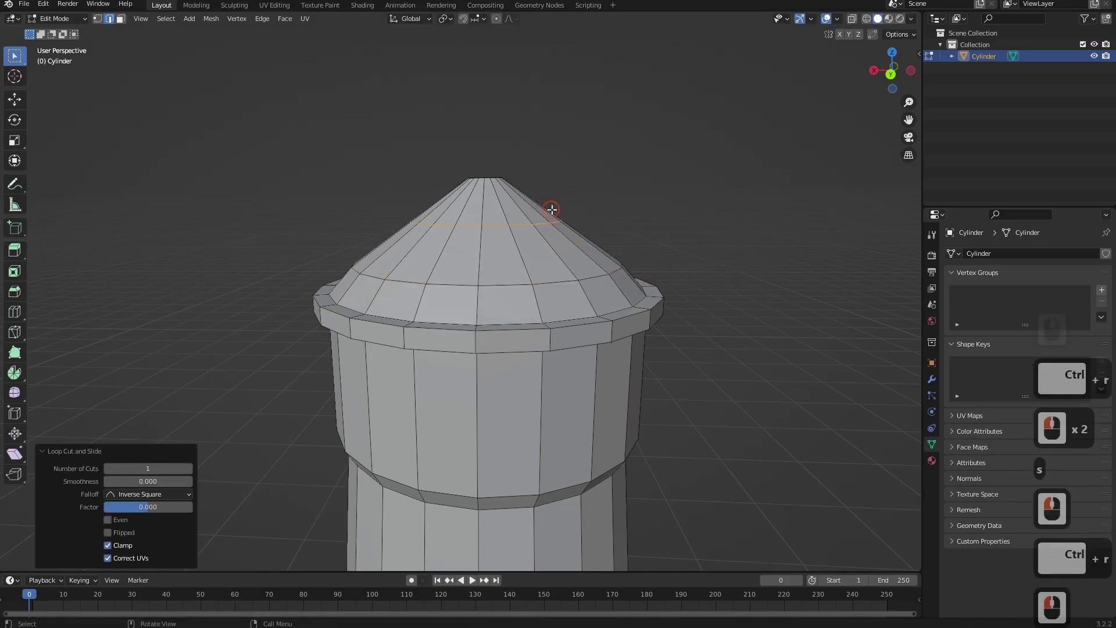
pyautogui.press('s')
pyautogui.click(737, 211)
pyautogui.press('Tab')
pyautogui.scroll(-4, 494, 372)
pyautogui.moveTo(494, 374)
pyautogui.mouseDown(button='middle')
pyautogui.moveTo(638, 358)
pyautogui.moveTo(516, 347)
pyautogui.moveTo(636, 361)
pyautogui.moveTo(416, 373)
pyautogui.moveTo(523, 394)
pyautogui.moveTo(444, 394)
pyautogui.moveTo(409, 434)
pyautogui.moveTo(455, 485)
pyautogui.moveTo(560, 356)
pyautogui.moveTo(476, 369)
pyautogui.mouseUp(button='middle')
pyautogui.moveTo(461, 481)
pyautogui.mouseDown(button='middle')
pyautogui.moveTo(461, 446)
pyautogui.moveTo(465, 461)
pyautogui.mouseUp(button='middle')
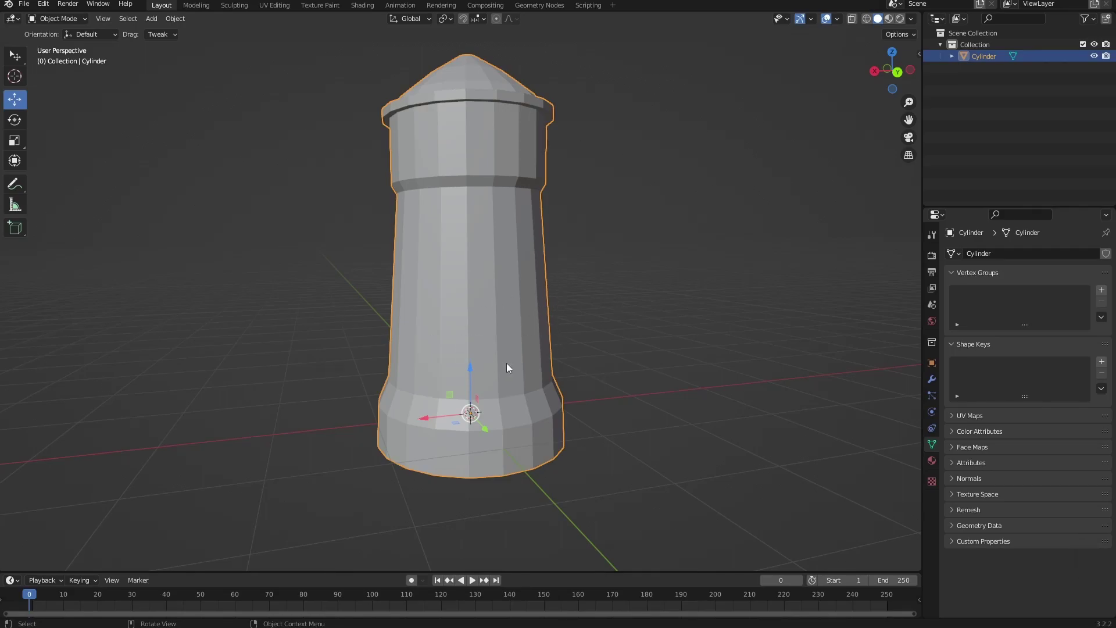
pyautogui.press('Tab')
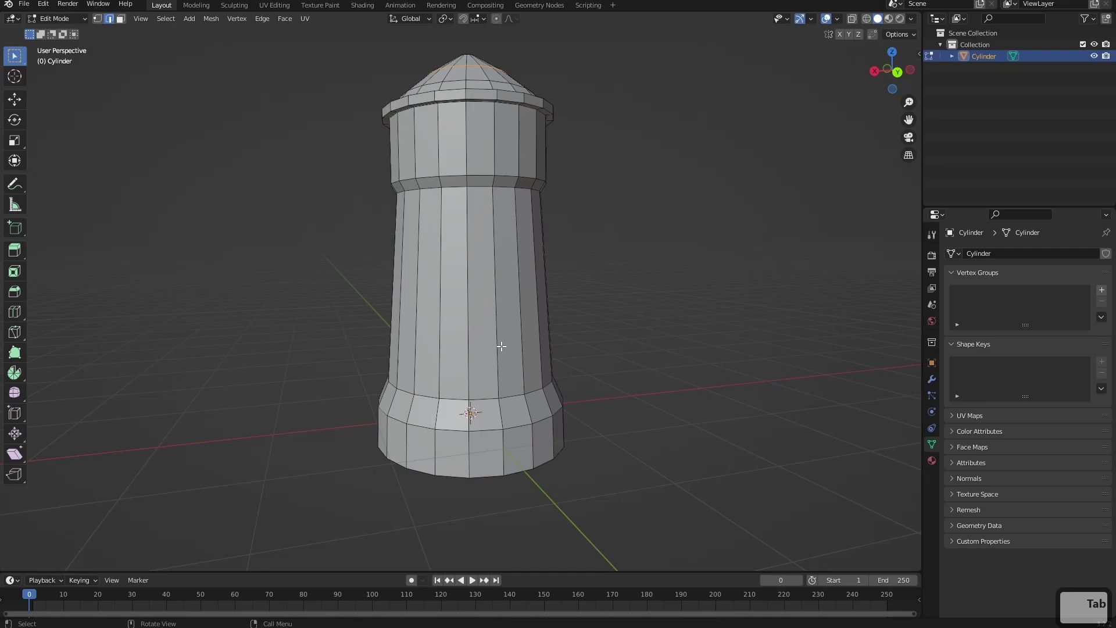
pyautogui.moveTo(557, 169); pyautogui.dragTo(466, 227, button='middle')
pyautogui.hotkey('ctrl', 'r')
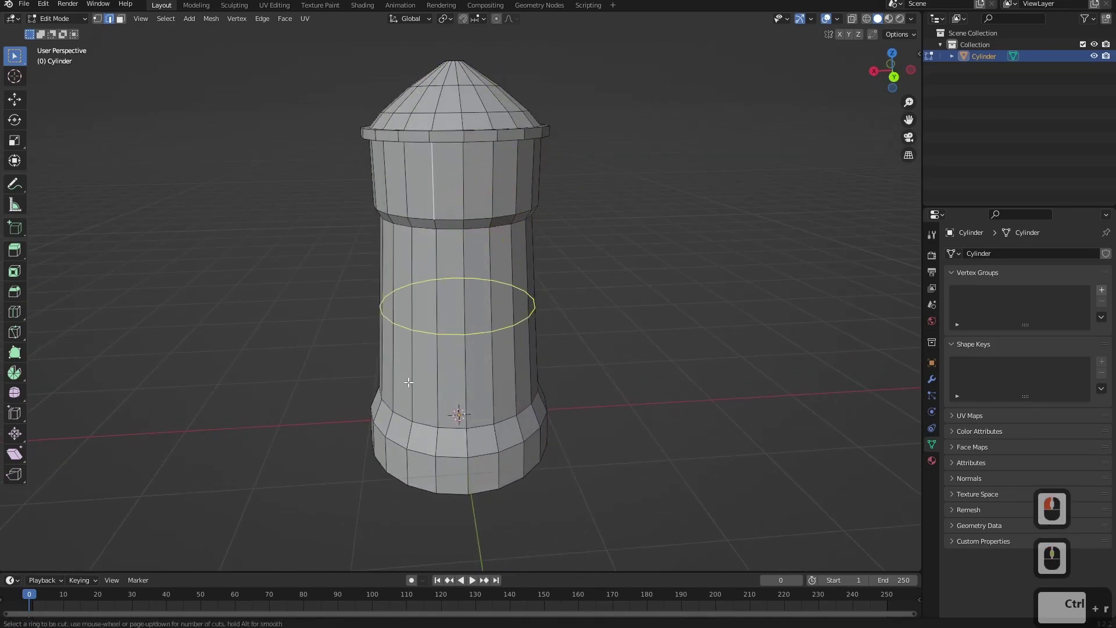
pyautogui.rightClick(491, 260)
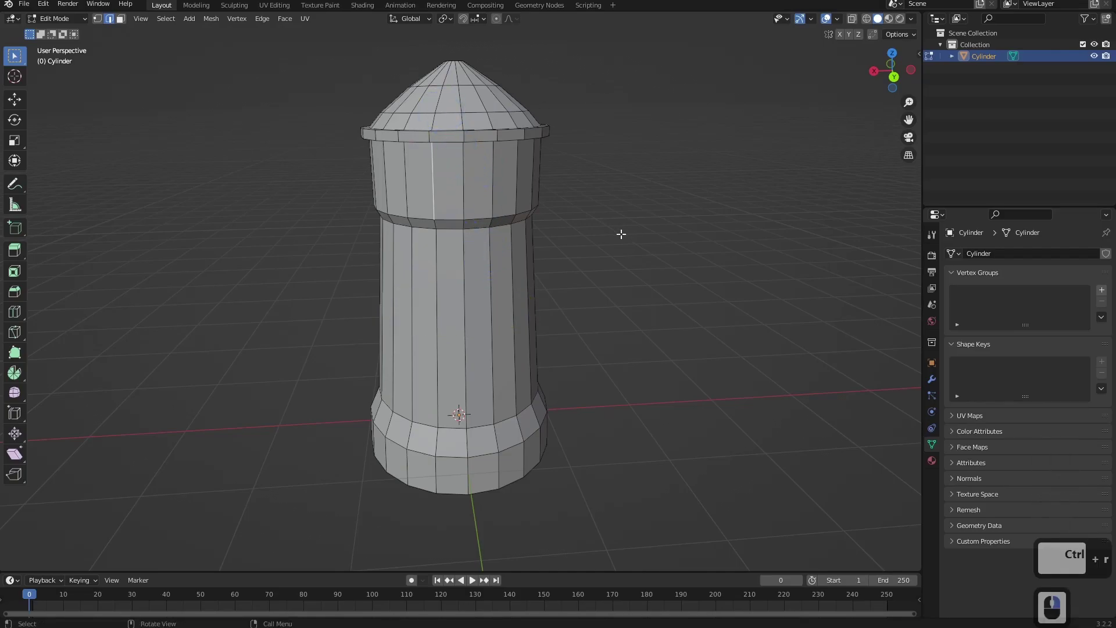
# Examine the tower's shape and edge loops from several sides and close up.
pyautogui.moveTo(548, 316); pyautogui.dragTo(568, 301, button='middle')
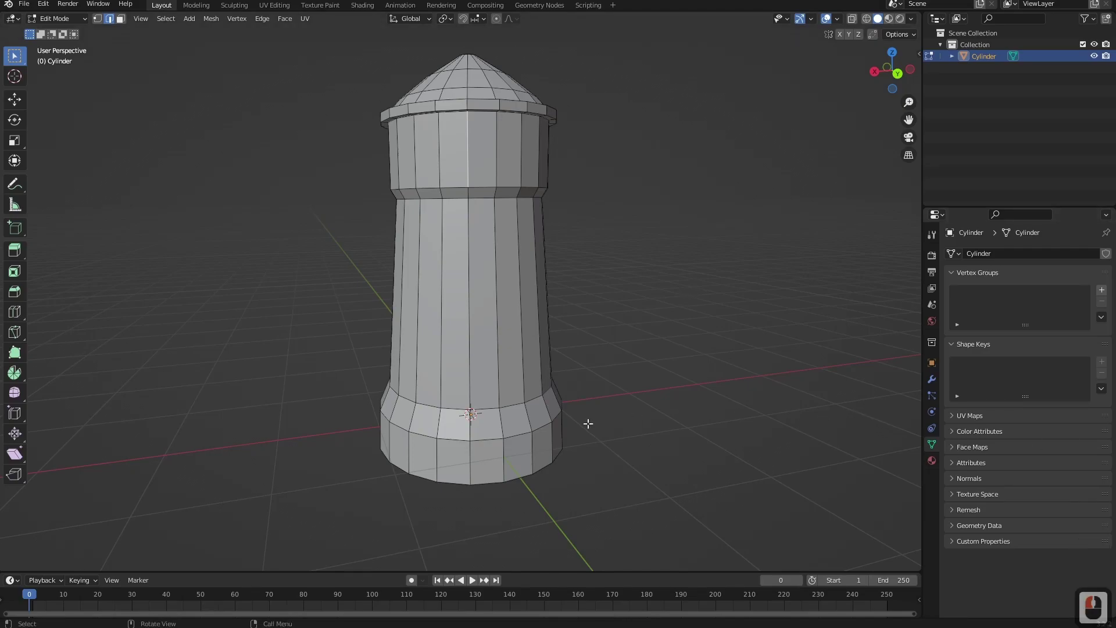
pyautogui.moveTo(601, 363); pyautogui.dragTo(499, 379, button='middle')
pyautogui.keyDown('shift'); pyautogui.moveTo(468, 360); pyautogui.dragTo(508, 374, button='middle'); pyautogui.keyUp('shift')
pyautogui.keyDown('shift'); pyautogui.moveTo(494, 83); pyautogui.dragTo(502, 140, button='middle'); pyautogui.keyUp('shift')
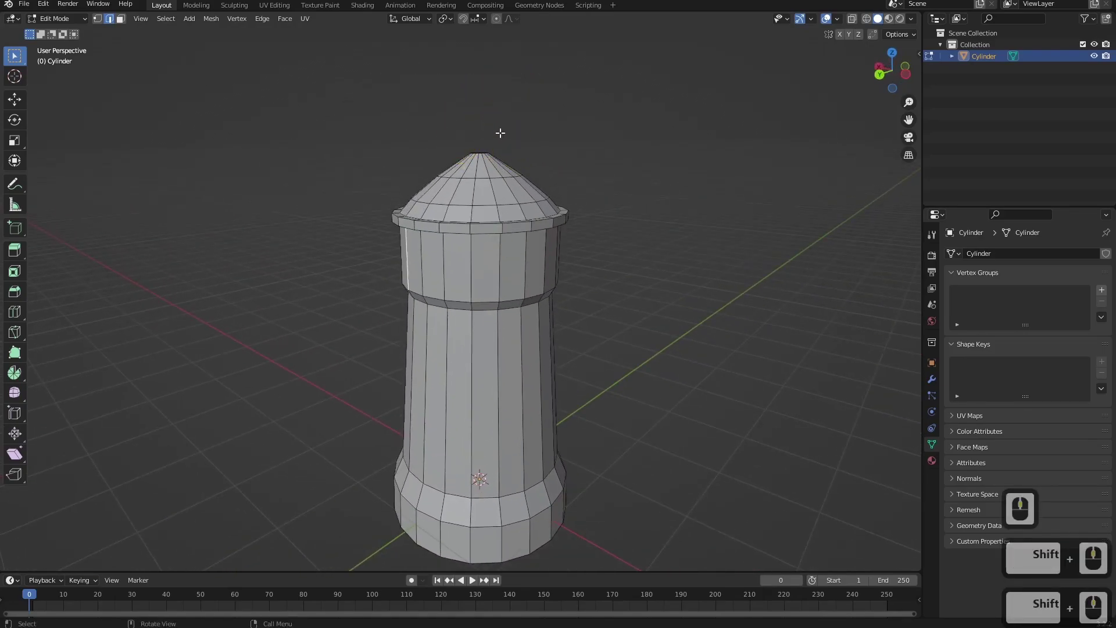
pyautogui.keyDown('shift'); pyautogui.moveTo(555, 388); pyautogui.dragTo(533, 311, button='middle'); pyautogui.keyUp('shift')
pyautogui.scroll(8, 567, 366)
pyautogui.keyDown('shift'); pyautogui.moveTo(626, 445); pyautogui.dragTo(575, 259, button='middle'); pyautogui.keyUp('shift')
pyautogui.scroll(-2, 574, 326)
pyautogui.moveTo(573, 339); pyautogui.dragTo(667, 413, button='middle')
pyautogui.keyDown('shift'); pyautogui.moveTo(570, 398); pyautogui.dragTo(510, 388, button='middle'); pyautogui.keyUp('shift')
pyautogui.scroll(-10, 441, 318)
pyautogui.moveTo(510, 389); pyautogui.dragTo(481, 306, button='middle')
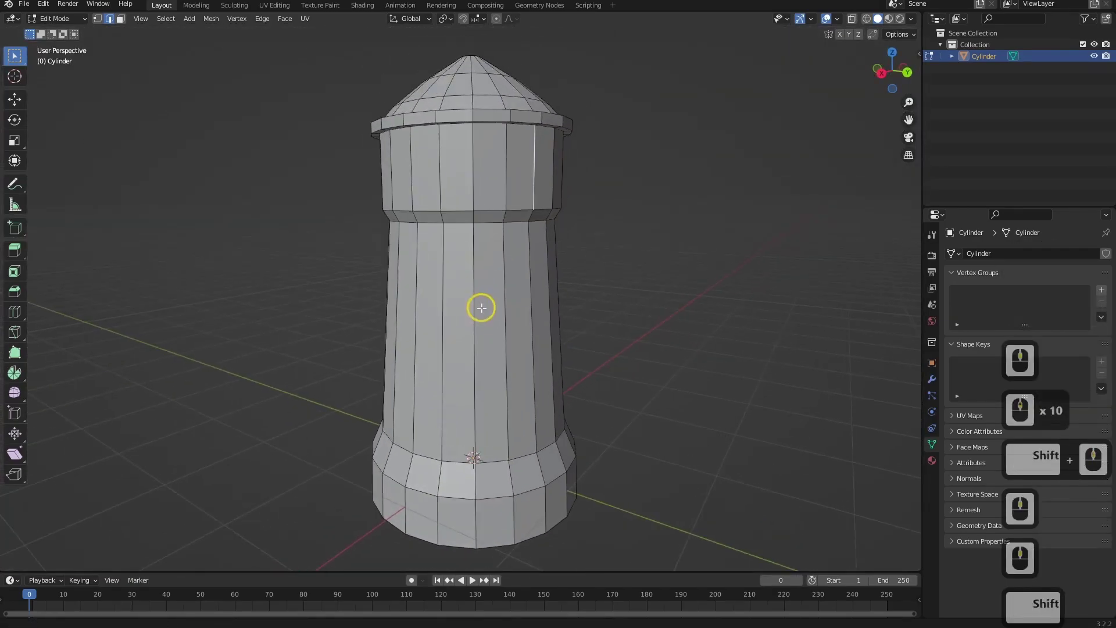
# In Object Mode, add a second cylinder and raise it about 3.928 m along the Z axis above the roof.
pyautogui.press('Tab')
pyautogui.moveTo(413, 364); pyautogui.dragTo(505, 369, button='middle')
pyautogui.hotkey('shift', 'a')
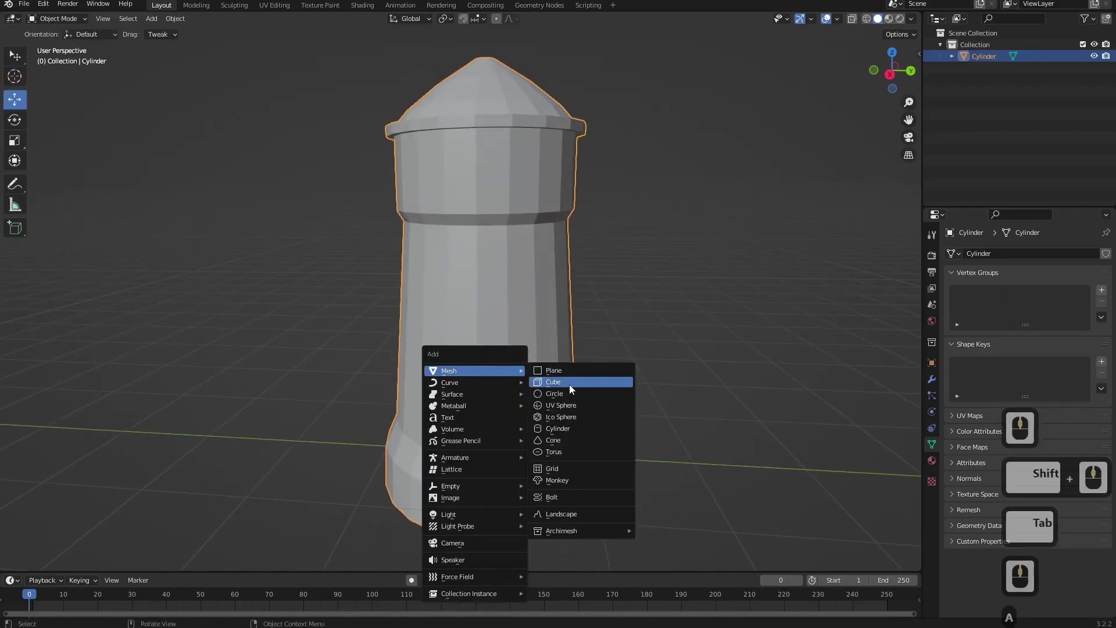
pyautogui.click(558, 428)
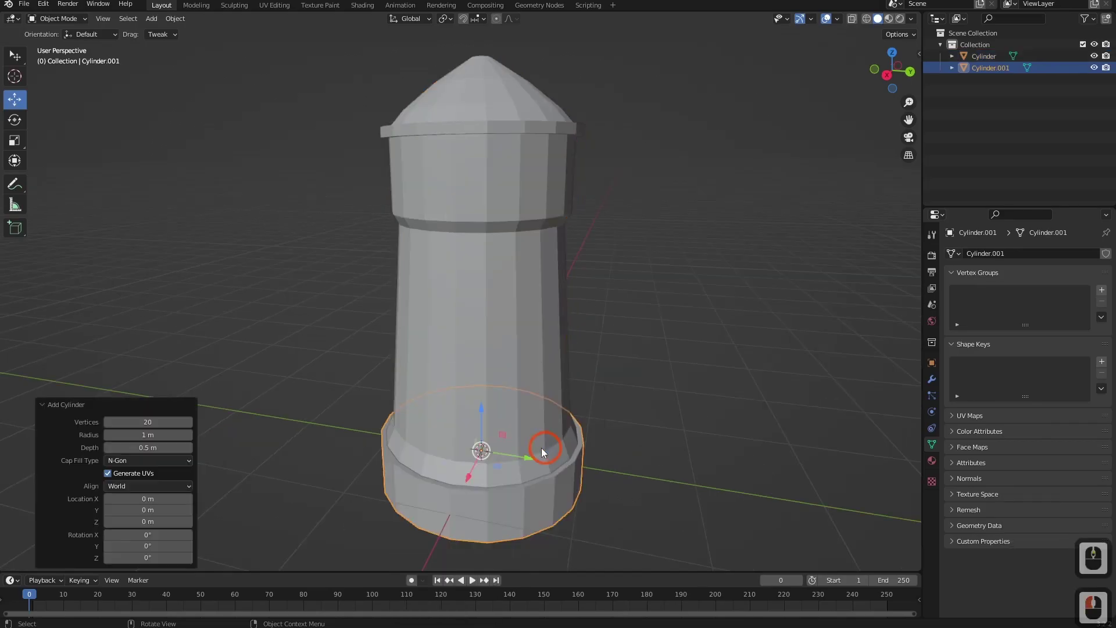
pyautogui.scroll(-4, 529, 445)
pyautogui.moveTo(514, 442); pyautogui.dragTo(470, 430, button='middle')
pyautogui.press('g')
pyautogui.press('z')
pyautogui.click(462, 230)
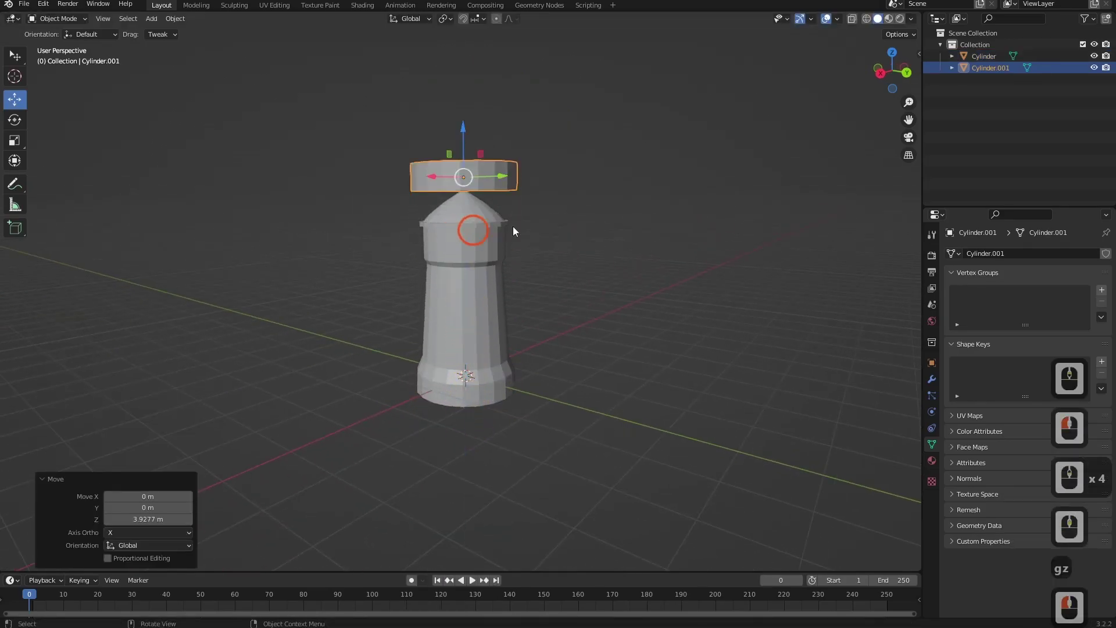
# Scale the new cylinder to about 0.611 and rotate it about the X axis to stand it on its side.
pyautogui.scroll(5, 613, 298)
pyautogui.keyDown('shift'); pyautogui.moveTo(612, 298); pyautogui.dragTo(714, 372, button='middle'); pyautogui.keyUp('shift')
pyautogui.press('s')
pyautogui.click(567, 312)
pyautogui.press('r')
pyautogui.press('x')
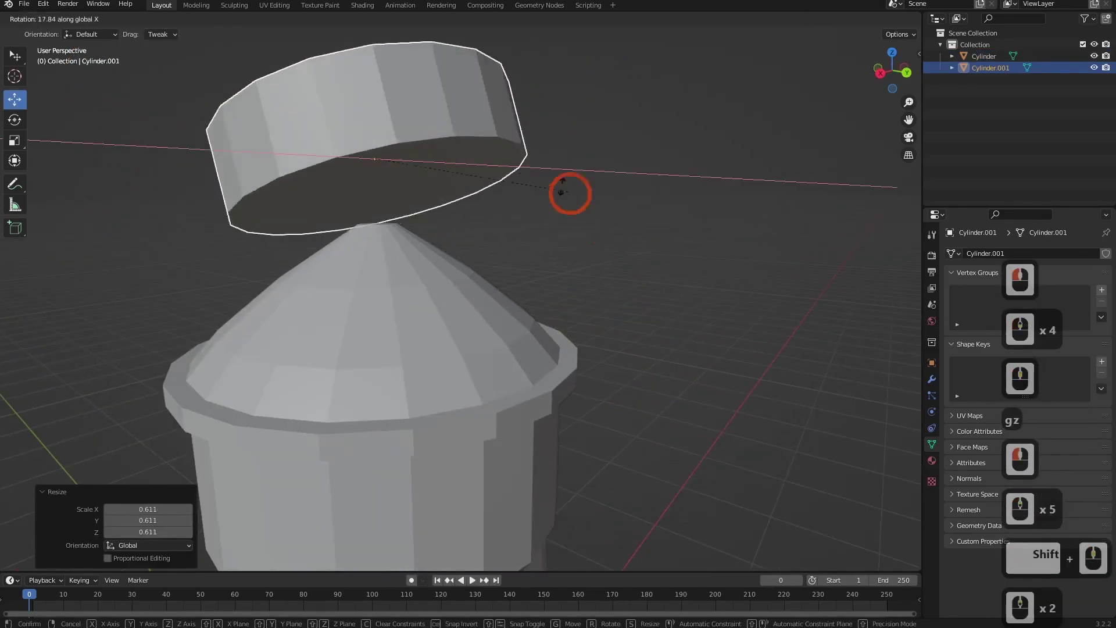
pyautogui.click(416, 94)
# Scale the upright cylinder down further above the roof tip and adjust its rotation.
pyautogui.moveTo(416, 95); pyautogui.dragTo(730, 338, button='middle')
pyautogui.press('s')
pyautogui.click(581, 327)
pyautogui.moveTo(498, 378); pyautogui.dragTo(655, 343, button='middle')
pyautogui.press('r')
pyautogui.click(727, 304)
pyautogui.moveTo(727, 304); pyautogui.dragTo(616, 327, button='middle')
# Delete both flat end faces of the small upright cylinder to leave an open ring and return to Object Mode.
pyautogui.press('Tab')
pyautogui.press('3')
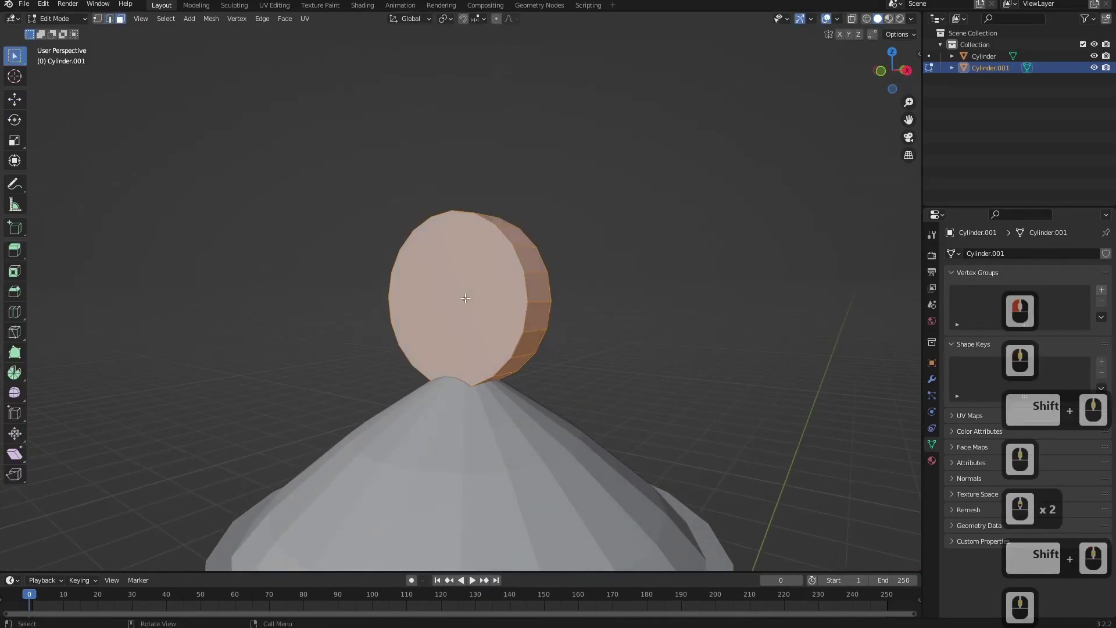
pyautogui.moveTo(465, 297); pyautogui.dragTo(416, 351, button='middle')
pyautogui.click(410, 294)
pyautogui.keyDown('shift'); pyautogui.click(410, 295); pyautogui.keyUp('shift')
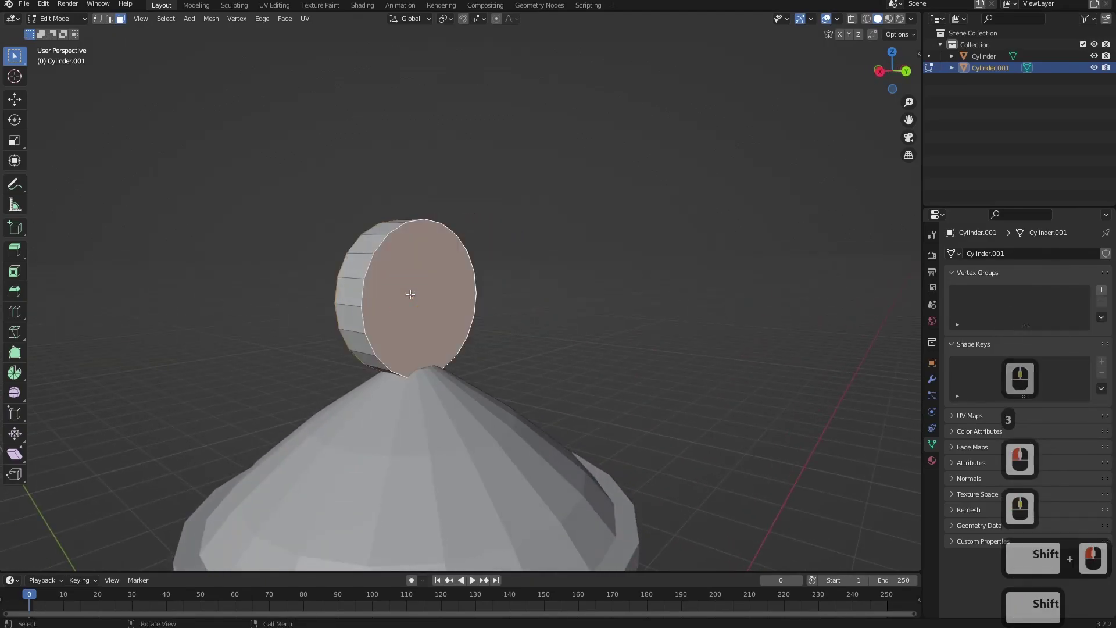
pyautogui.press('x')
pyautogui.click(405, 317)
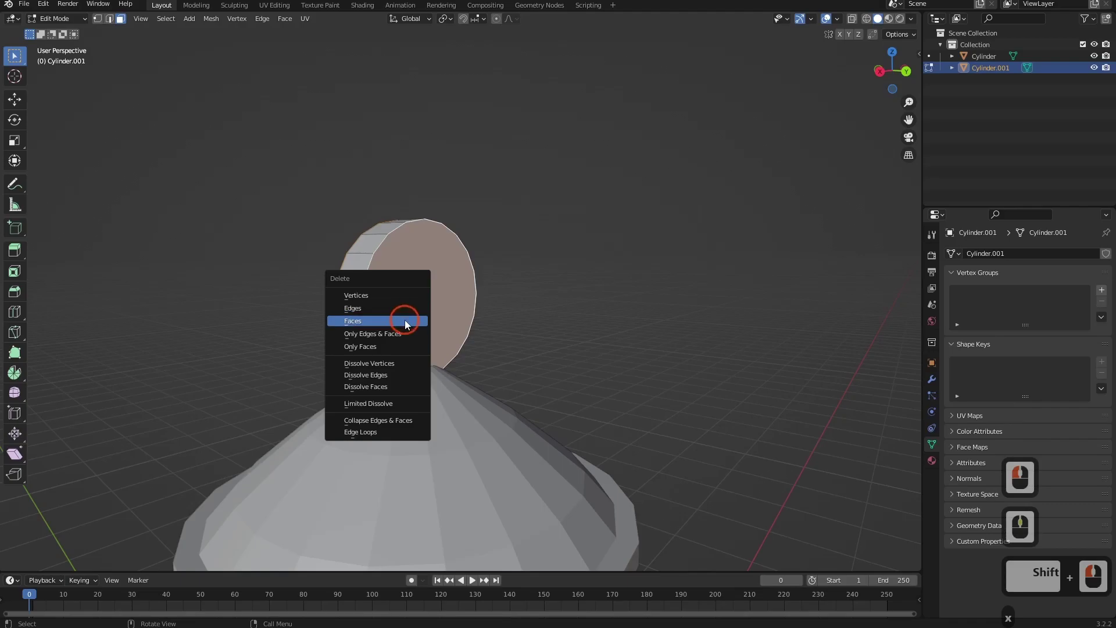
pyautogui.moveTo(440, 346); pyautogui.dragTo(495, 356, button='middle')
pyautogui.press('Tab')
pyautogui.click(431, 368)
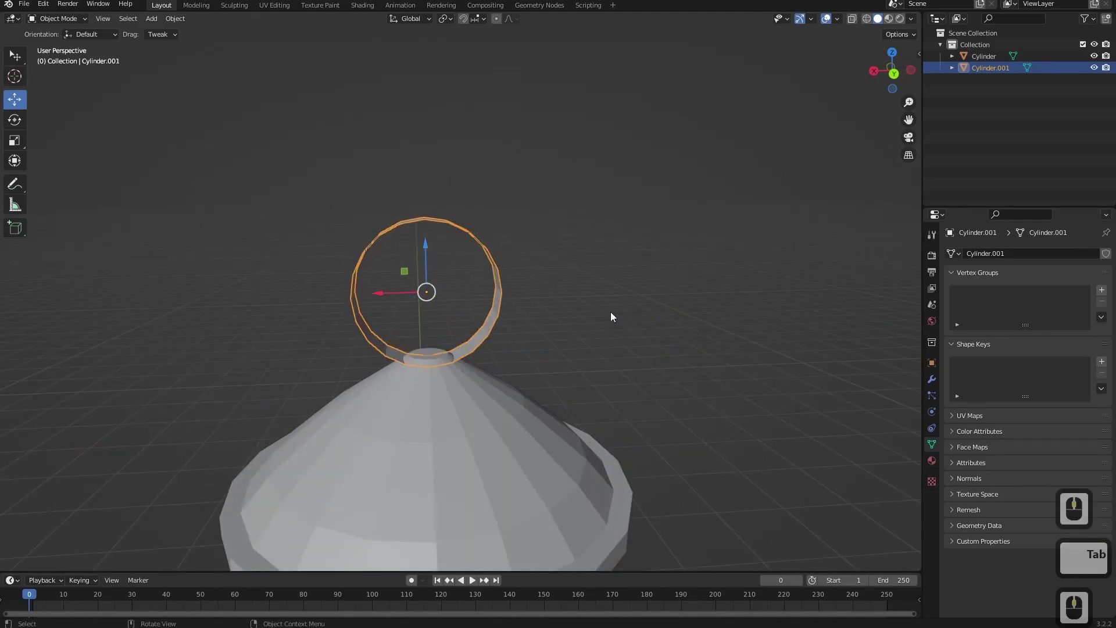
# Reopen the ring in Edit Mode and add a Solidify modifier to it.
pyautogui.moveTo(584, 318); pyautogui.dragTo(504, 334, button='middle')
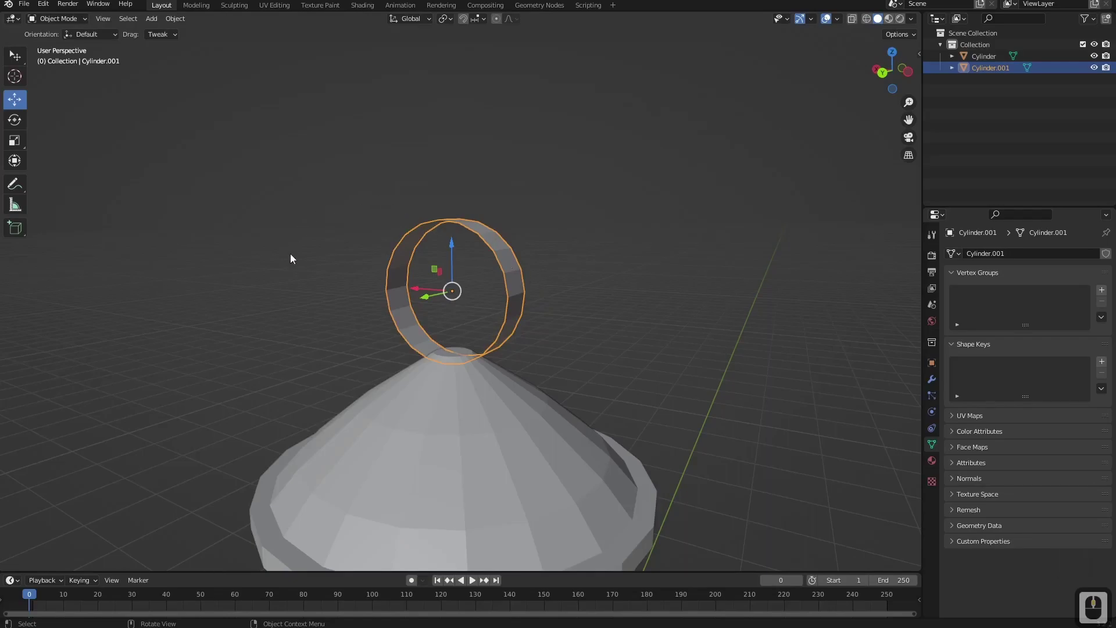
pyautogui.press('Tab')
pyautogui.moveTo(430, 412); pyautogui.dragTo(371, 231, button='middle')
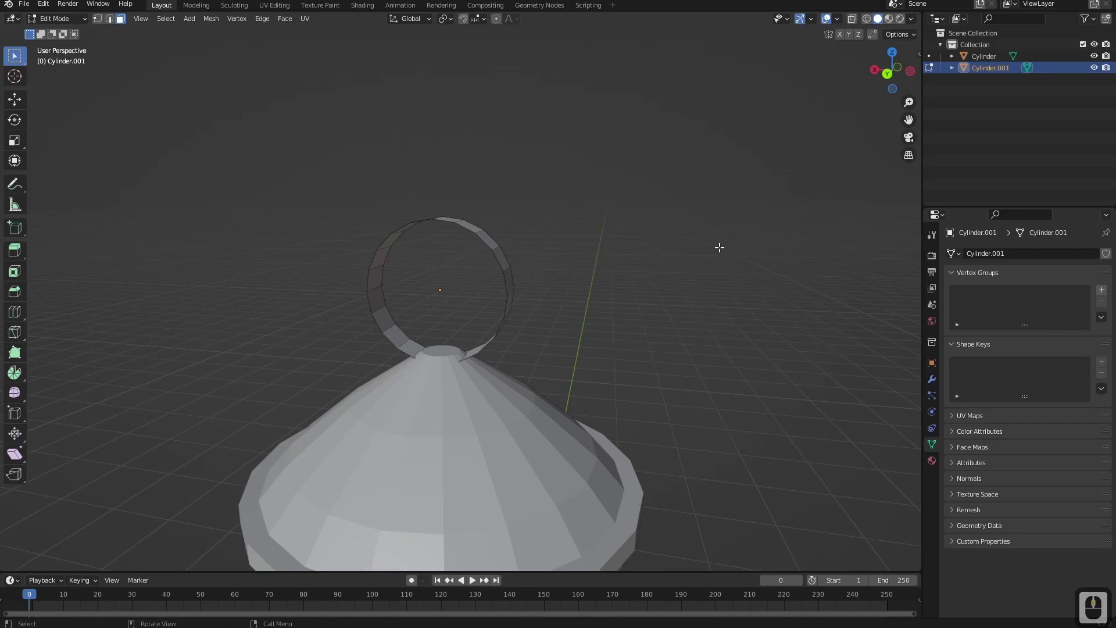
pyautogui.click(931, 380)
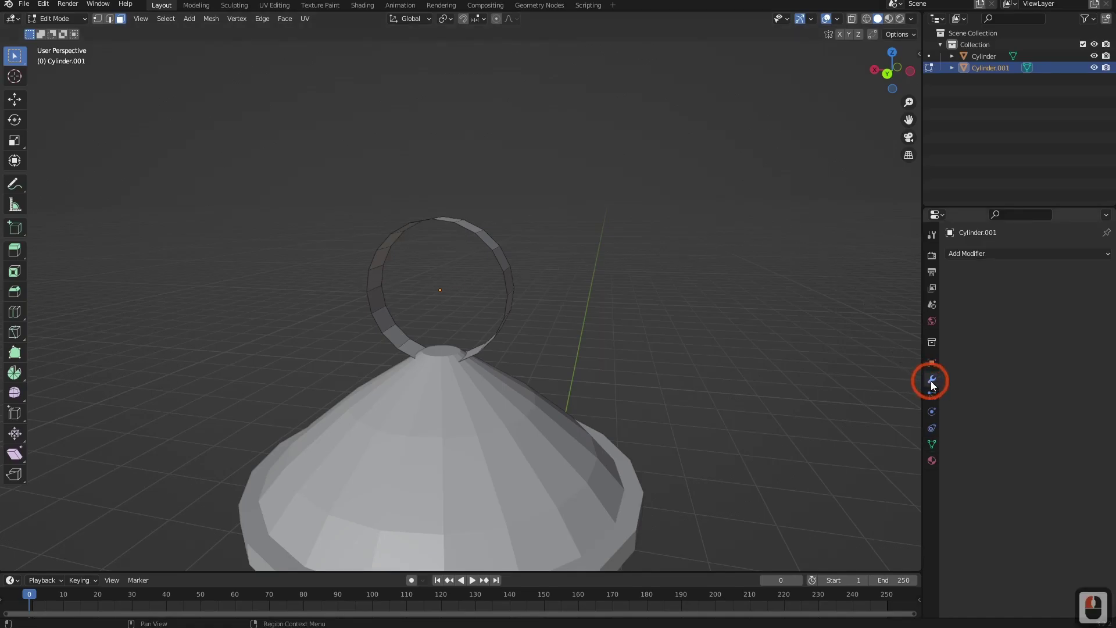
pyautogui.click(961, 256)
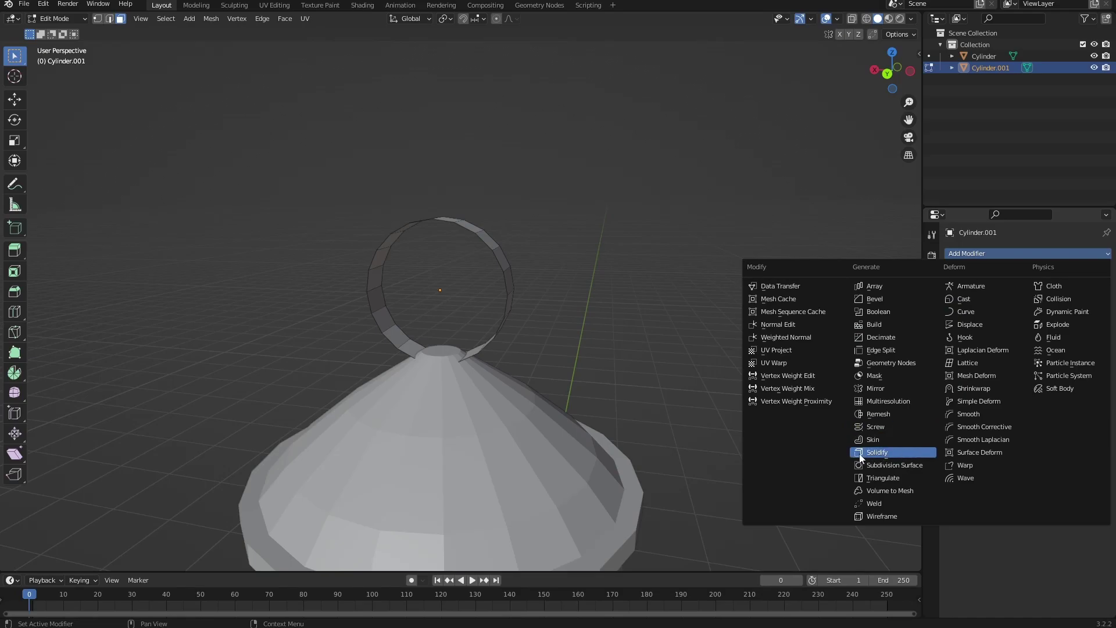
pyautogui.click(901, 454)
# Increase the thickness of the ring's Solidify modifier to give the band more depth.
pyautogui.moveTo(571, 372); pyautogui.dragTo(593, 361, button='middle')
pyautogui.scroll(2, 516, 308)
pyautogui.keyDown('shift'); pyautogui.moveTo(516, 308); pyautogui.dragTo(567, 348, button='middle'); pyautogui.keyUp('shift')
pyautogui.scroll(4, 494, 343)
pyautogui.keyDown('shift'); pyautogui.moveTo(493, 343); pyautogui.dragTo(425, 314, button='middle'); pyautogui.keyUp('shift')
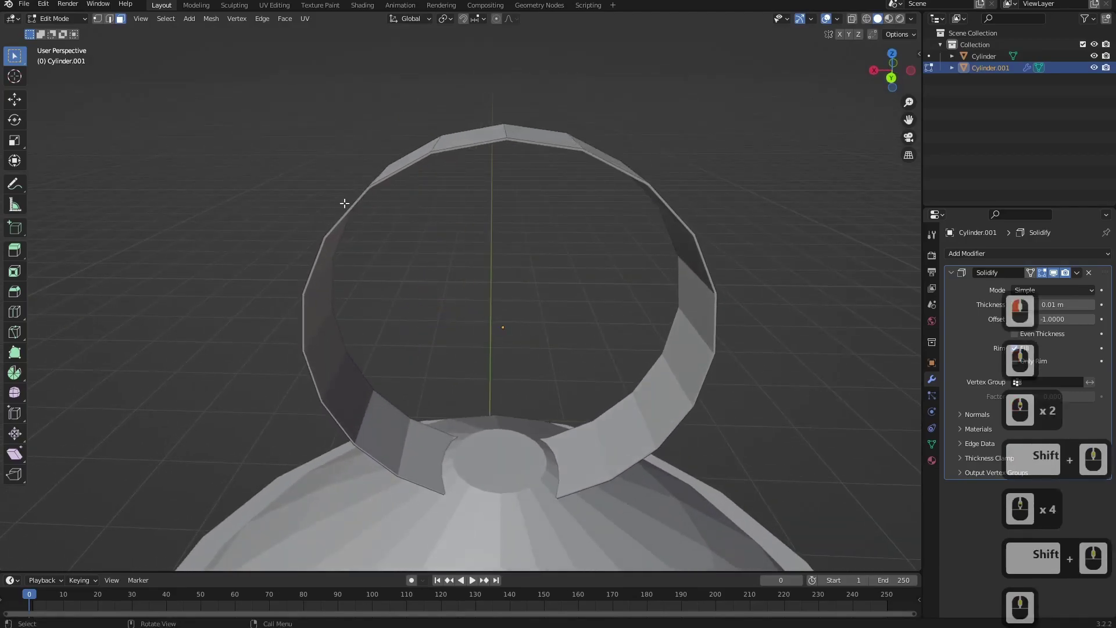
pyautogui.moveTo(1032, 303)
pyautogui.mouseDown()
pyautogui.moveTo(1075, 303)
pyautogui.moveTo(1053, 304)
pyautogui.mouseUp()
pyautogui.moveTo(546, 470); pyautogui.dragTo(555, 379, button='middle')
pyautogui.scroll(-6, 685, 404)
pyautogui.moveTo(568, 326); pyautogui.dragTo(498, 270, button='middle')
# Leave the ring's Edit Mode, select the tower body and open it in Edit Mode.
pyautogui.press('Tab')
pyautogui.scroll(-5, 730, 427)
pyautogui.scroll(-3, 494, 346)
pyautogui.click(435, 156)
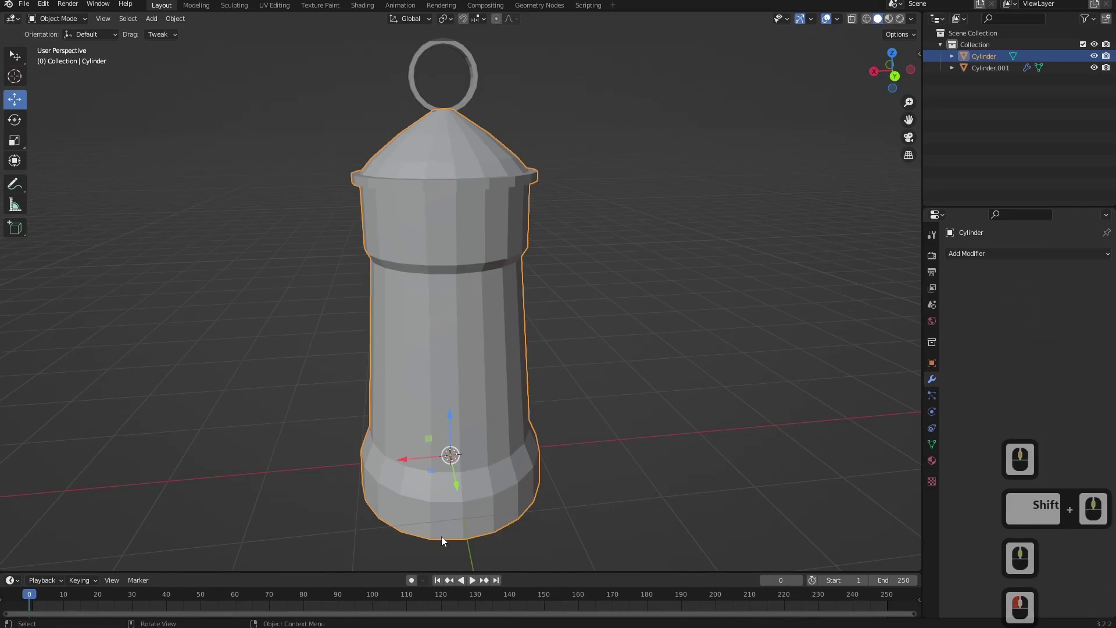
pyautogui.moveTo(455, 490); pyautogui.dragTo(468, 468, button='middle')
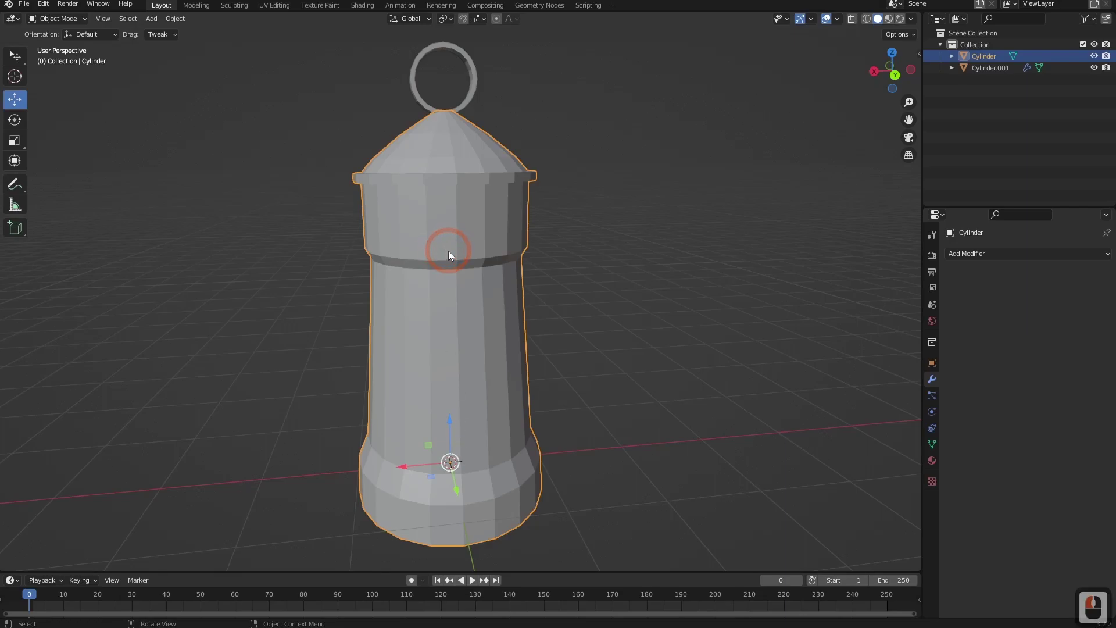
pyautogui.press('Tab')
pyautogui.moveTo(495, 316); pyautogui.dragTo(479, 308, button='middle')
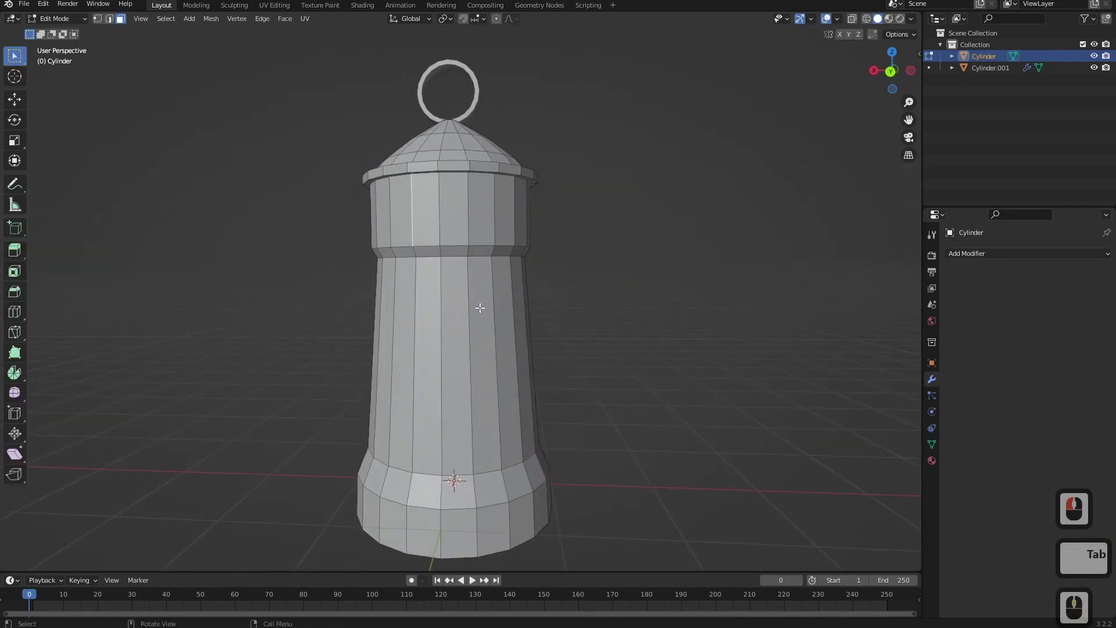
# Select all the tall side faces around the tower's middle section.
pyautogui.click(439, 305)
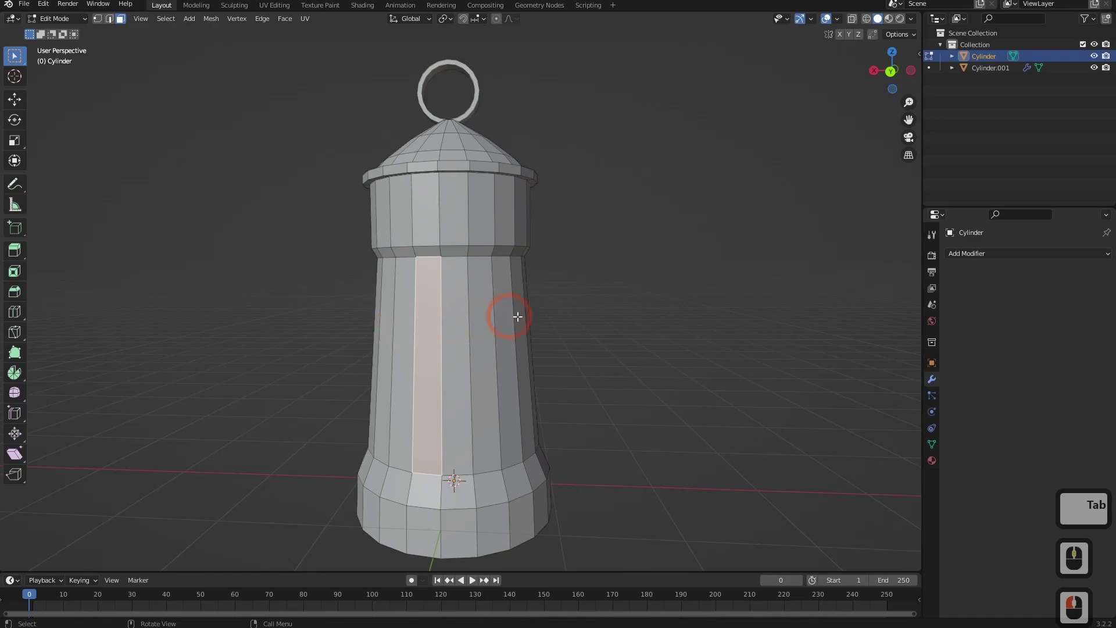
pyautogui.moveTo(500, 322); pyautogui.dragTo(423, 339, button='middle')
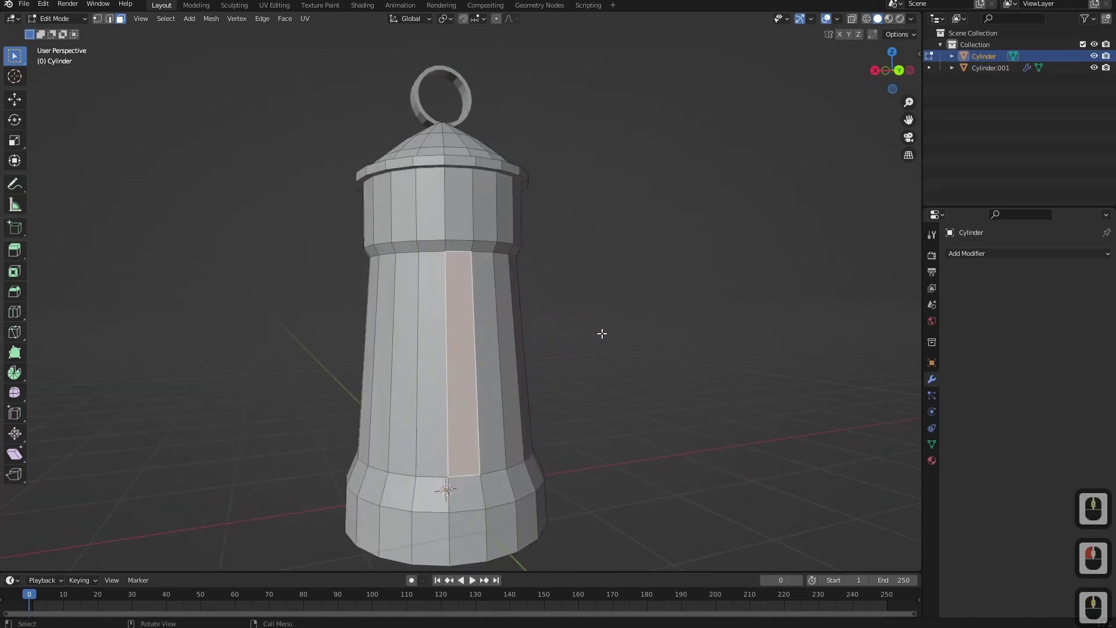
pyautogui.press('b')
pyautogui.moveTo(640, 315); pyautogui.dragTo(333, 369)
pyautogui.moveTo(686, 372); pyautogui.dragTo(622, 331, button='middle')
pyautogui.moveTo(626, 316); pyautogui.dragTo(361, 423)
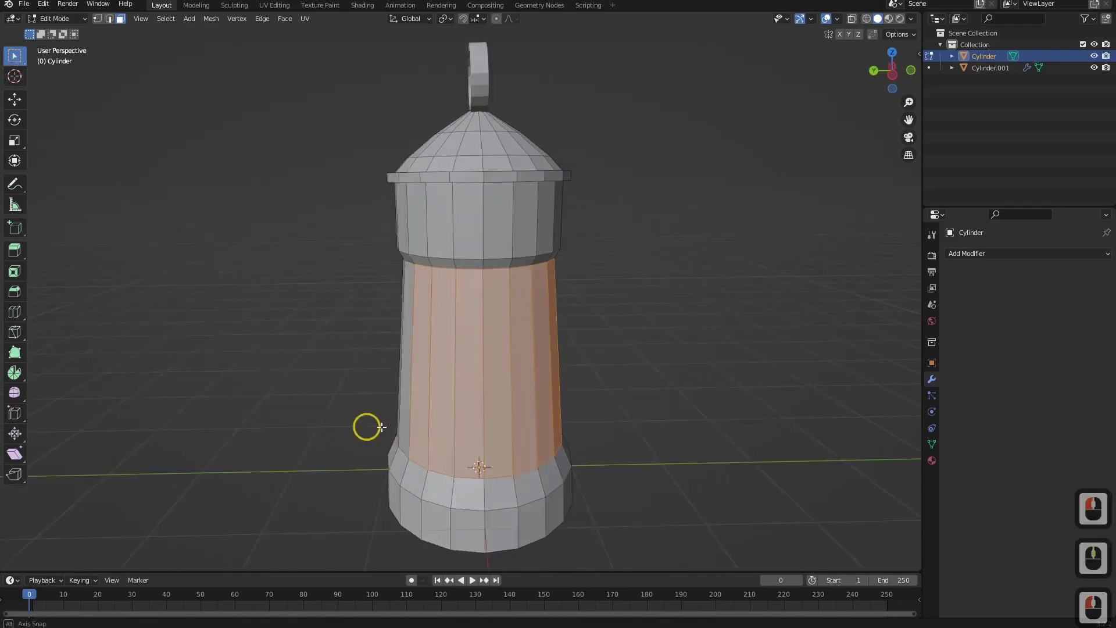
pyautogui.moveTo(361, 424); pyautogui.dragTo(490, 367, button='middle')
pyautogui.keyDown('shift'); pyautogui.moveTo(659, 308); pyautogui.dragTo(326, 403); pyautogui.keyUp('shift')
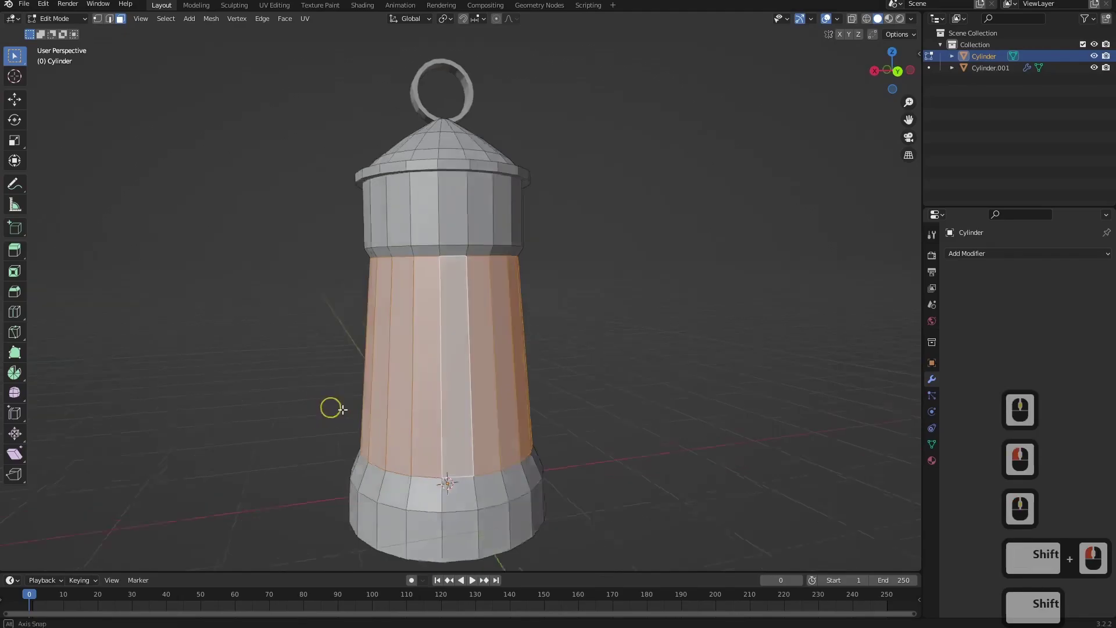
pyautogui.moveTo(326, 403); pyautogui.dragTo(488, 394, button='middle')
pyautogui.keyDown('shift'); pyautogui.moveTo(612, 310); pyautogui.dragTo(347, 402); pyautogui.keyUp('shift')
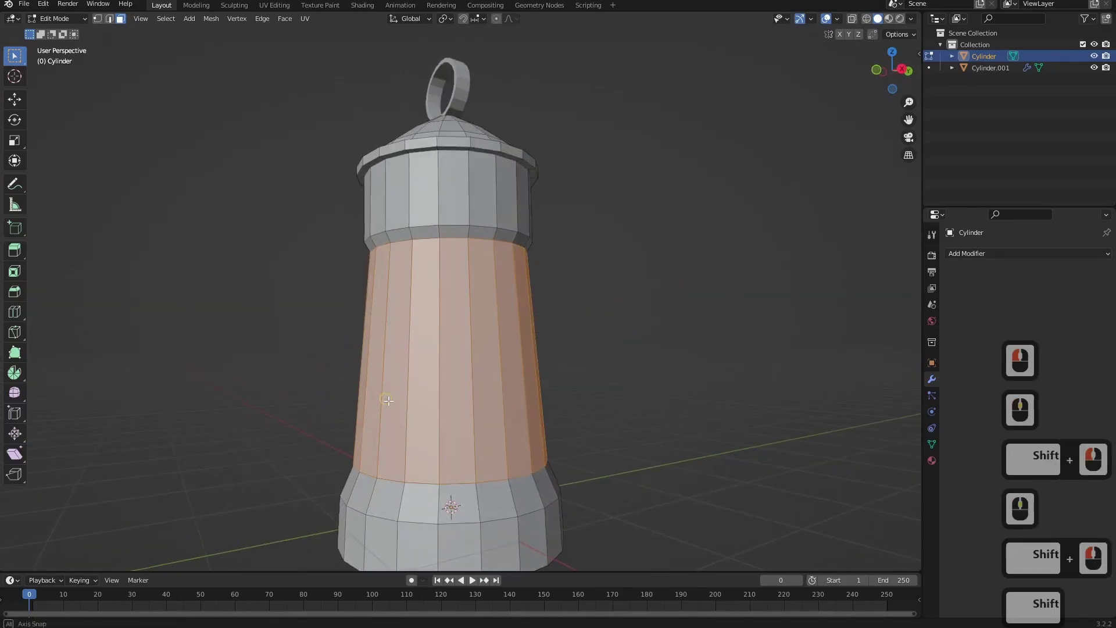
pyautogui.moveTo(387, 399); pyautogui.dragTo(422, 417, button='middle')
# Separate the selected middle-section faces into their own object and return to Object Mode.
pyautogui.press('p')
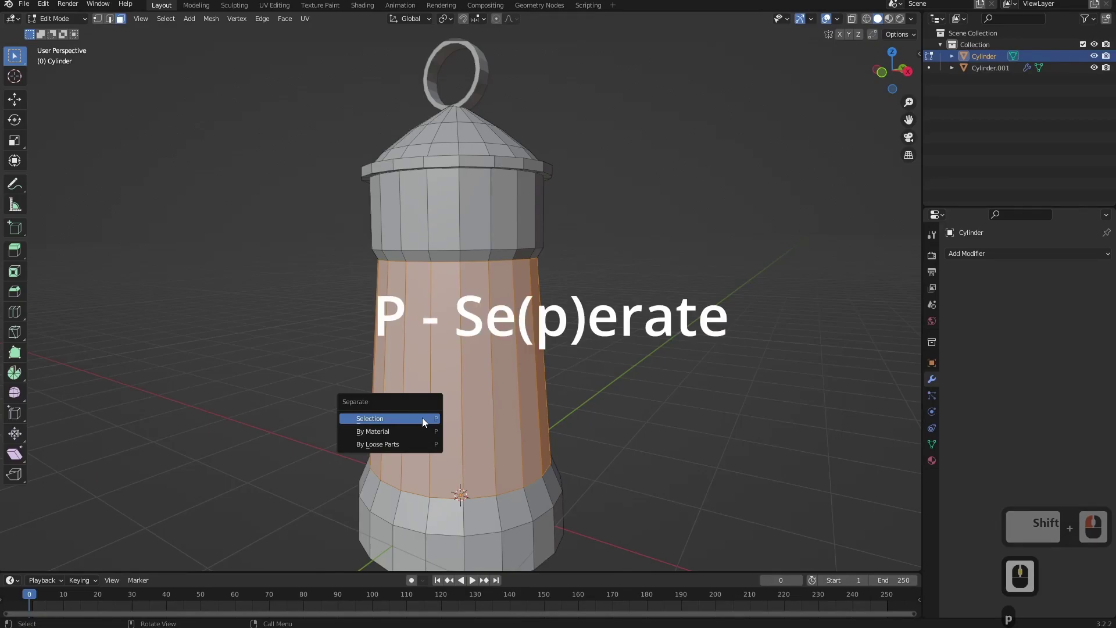
pyautogui.click(422, 417)
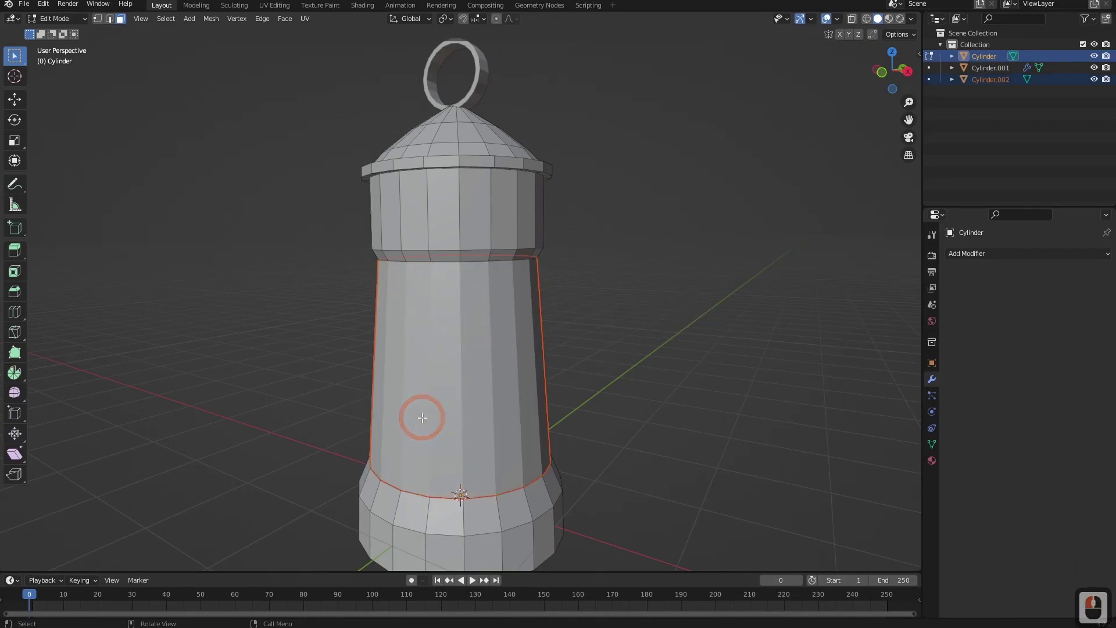
pyautogui.moveTo(422, 417); pyautogui.dragTo(567, 363, button='middle')
pyautogui.press('Tab')
pyautogui.click(599, 332)
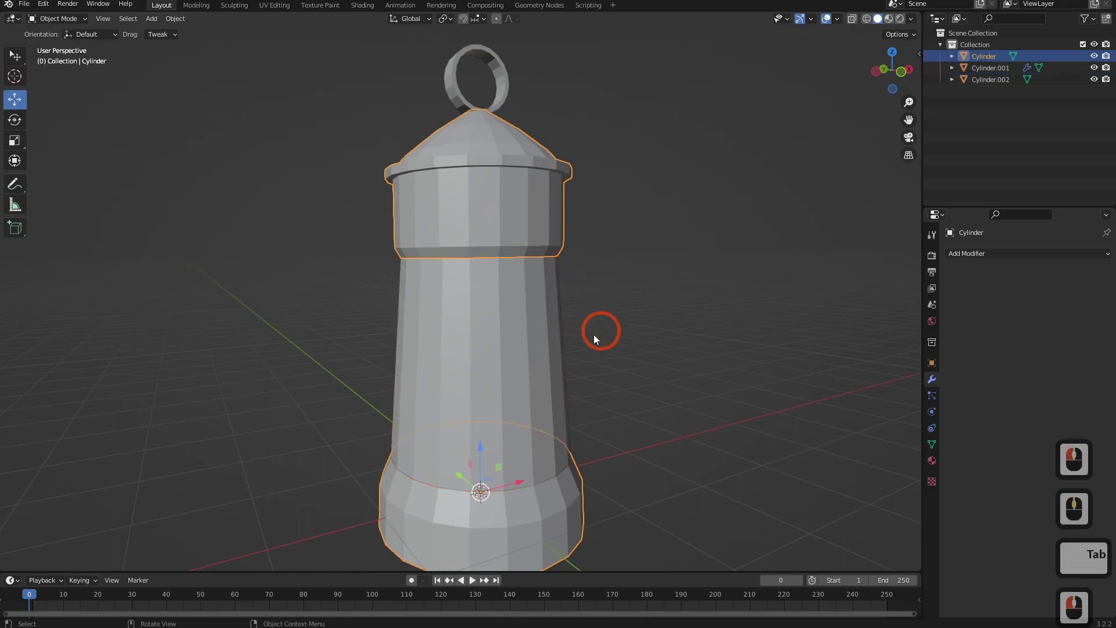
pyautogui.click(595, 384)
pyautogui.press('g')
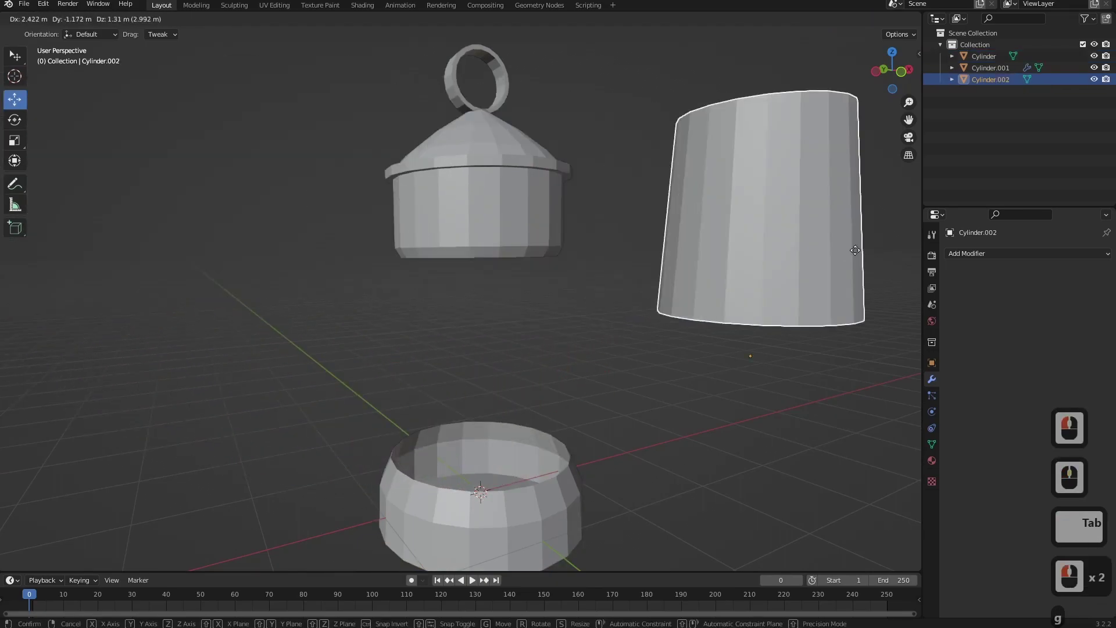
pyautogui.press('Escape')
# Hide the separated middle section so the tower's base and upper part are open to view.
pyautogui.moveTo(628, 360); pyautogui.dragTo(549, 396, button='middle')
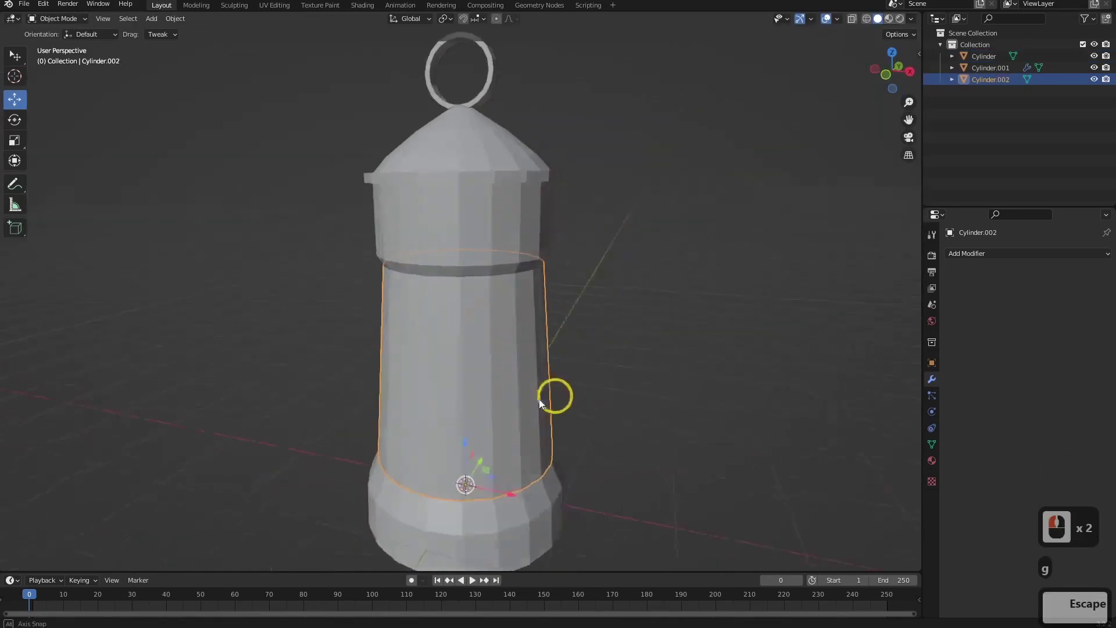
pyautogui.keyDown('shift'); pyautogui.moveTo(469, 491); pyautogui.dragTo(464, 383, button='middle'); pyautogui.keyUp('shift')
pyautogui.click(483, 238)
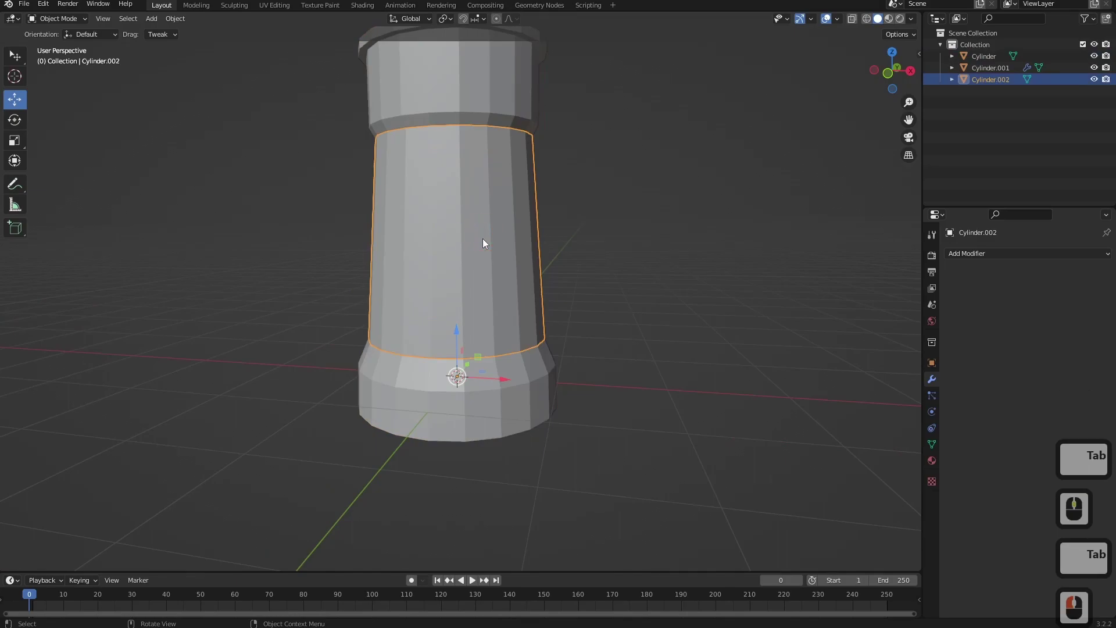
pyautogui.click(1093, 79)
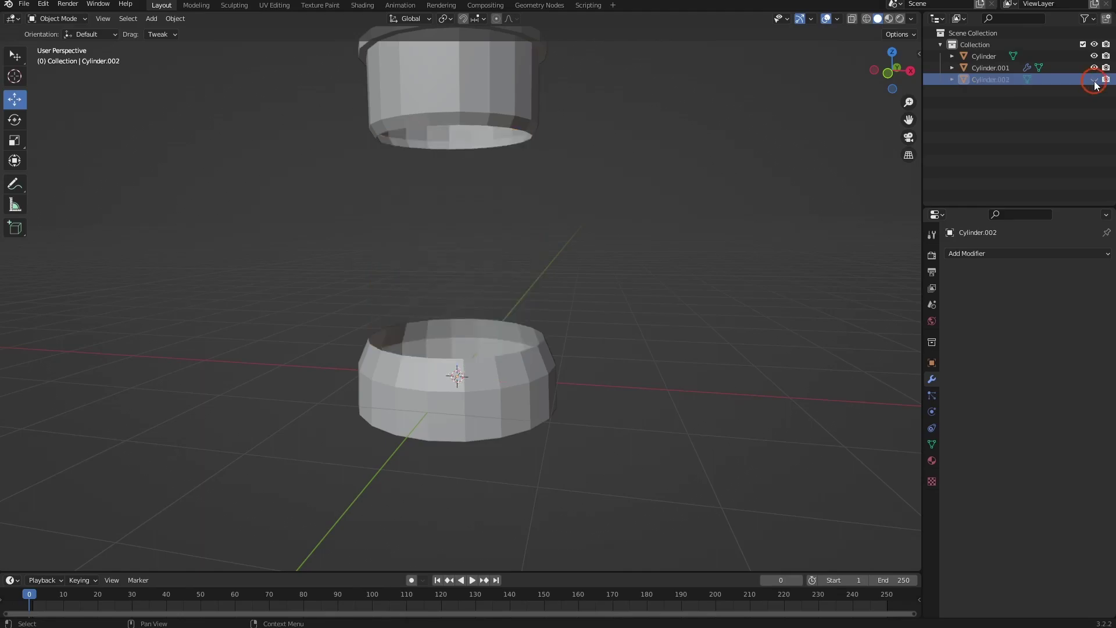
# Select the remaining tower object, open it in Edit Mode and select a sloped side face on its base.
pyautogui.click(427, 390)
pyautogui.moveTo(428, 391); pyautogui.dragTo(462, 417, button='middle')
pyautogui.click(452, 395)
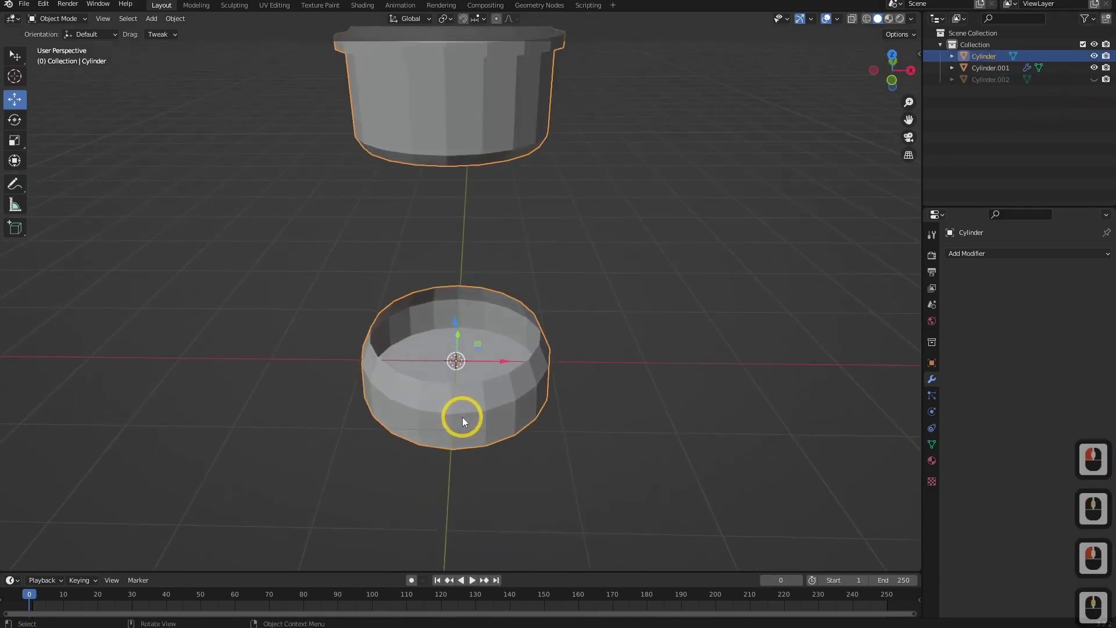
pyautogui.press('Tab')
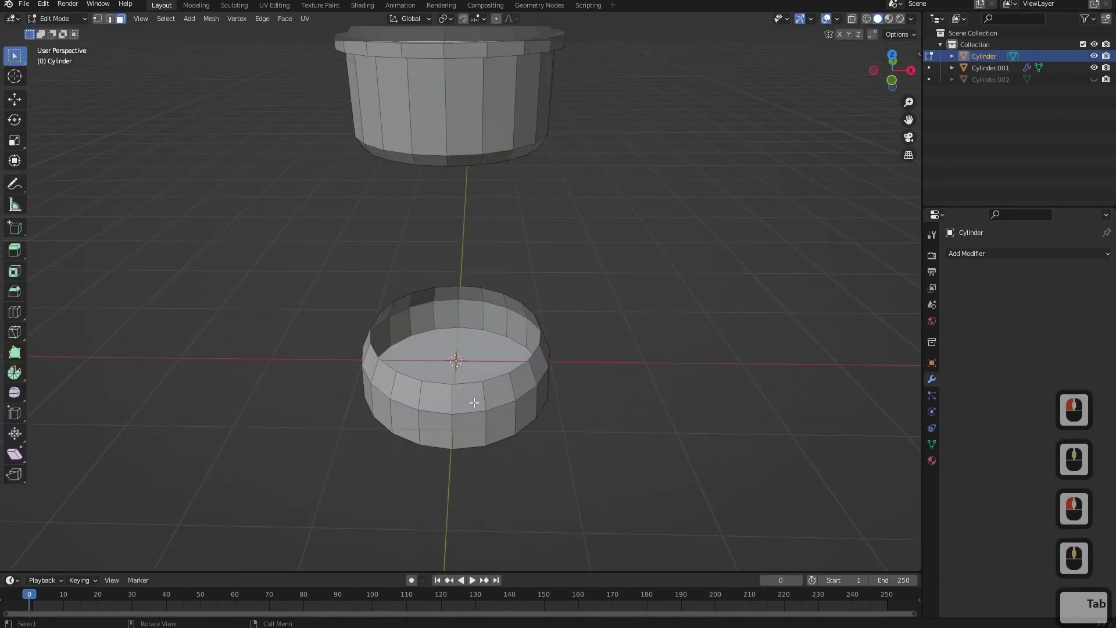
pyautogui.scroll(2, 475, 426)
pyautogui.click(466, 416)
pyautogui.click(455, 419)
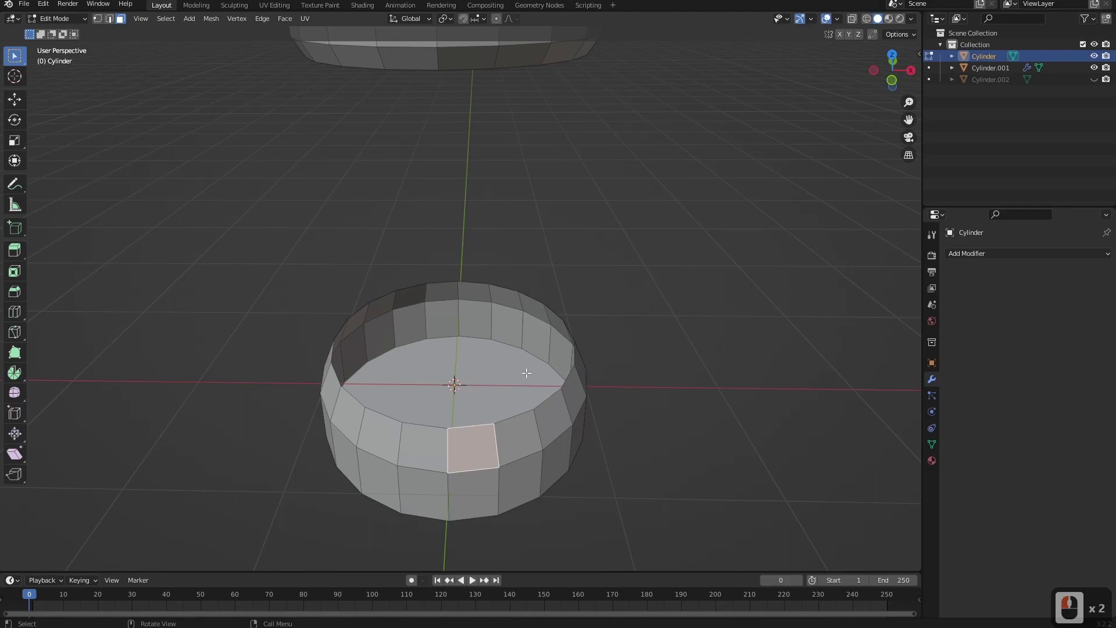
# Switch to edge selection and select several edges along the base's open upper rim one by one.
pyautogui.moveTo(464, 460); pyautogui.dragTo(496, 385, button='middle')
pyautogui.moveTo(497, 386); pyautogui.dragTo(504, 411, button='middle')
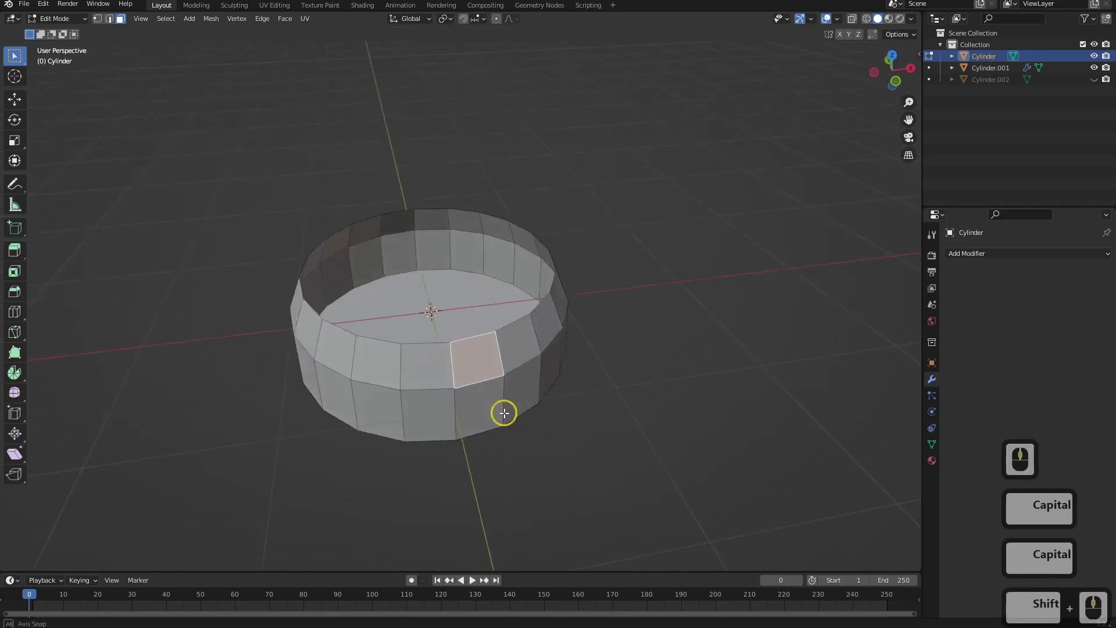
pyautogui.scroll(4, 494, 409)
pyautogui.press('2')
pyautogui.click(484, 400)
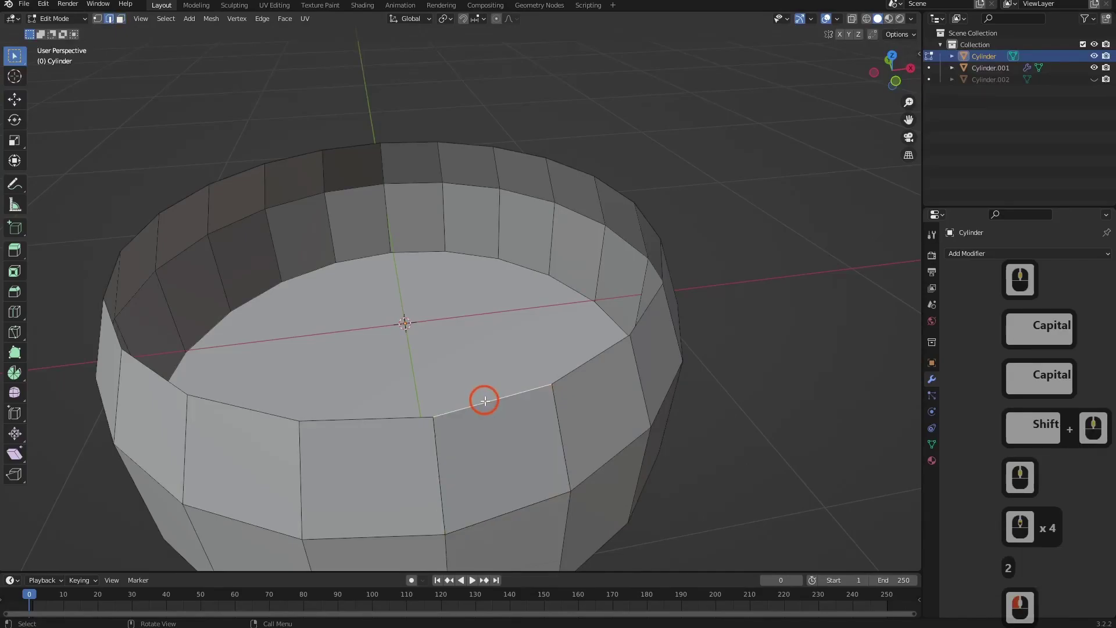
pyautogui.keyDown('shift'); pyautogui.click(660, 259); pyautogui.keyUp('shift')
pyautogui.moveTo(660, 260); pyautogui.dragTo(645, 344, button='middle')
pyautogui.keyDown('shift'); pyautogui.click(647, 344); pyautogui.keyUp('shift')
pyautogui.keyDown('shift'); pyautogui.click(753, 320); pyautogui.keyUp('shift')
pyautogui.moveTo(754, 320)
pyautogui.mouseDown(button='middle')
pyautogui.moveTo(720, 368)
pyautogui.moveTo(535, 392)
pyautogui.mouseUp(button='middle')
pyautogui.keyDown('shift'); pyautogui.click(356, 375); pyautogui.keyUp('shift')
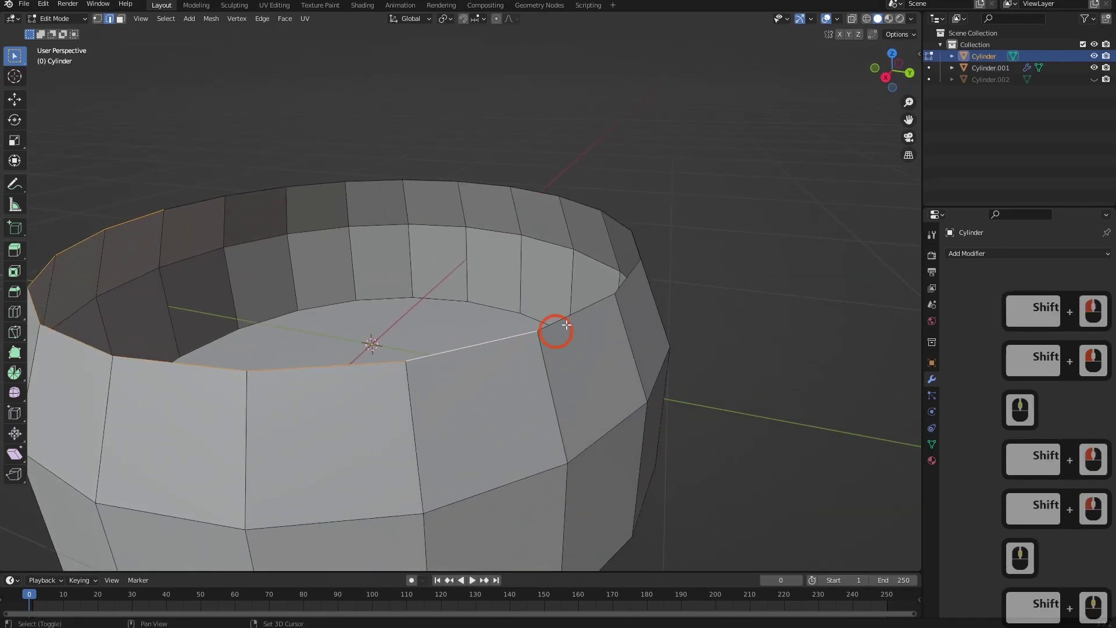
pyautogui.keyDown('shift'); pyautogui.click(625, 298); pyautogui.keyUp('shift')
pyautogui.moveTo(625, 298)
pyautogui.mouseDown(button='middle')
pyautogui.moveTo(583, 364)
pyautogui.moveTo(466, 361)
pyautogui.mouseUp(button='middle')
# Loop-select the base's entire open rim and fill it with a face.
pyautogui.press('alt')
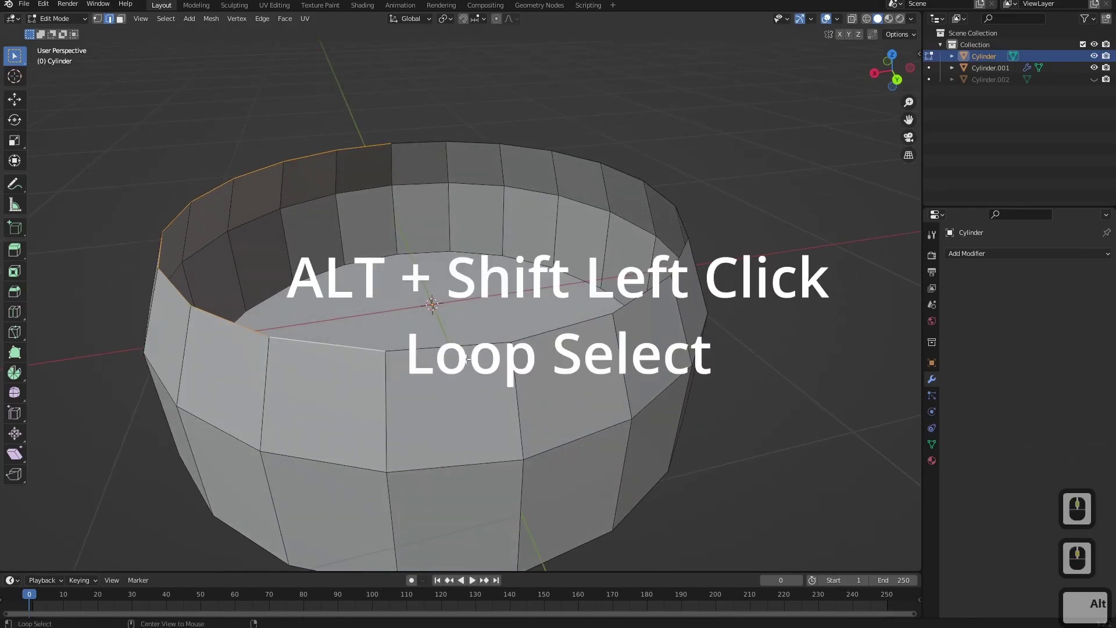
pyautogui.keyDown('alt'); pyautogui.keyDown('shift'); pyautogui.click(447, 350); pyautogui.keyUp('shift'); pyautogui.keyUp('alt')
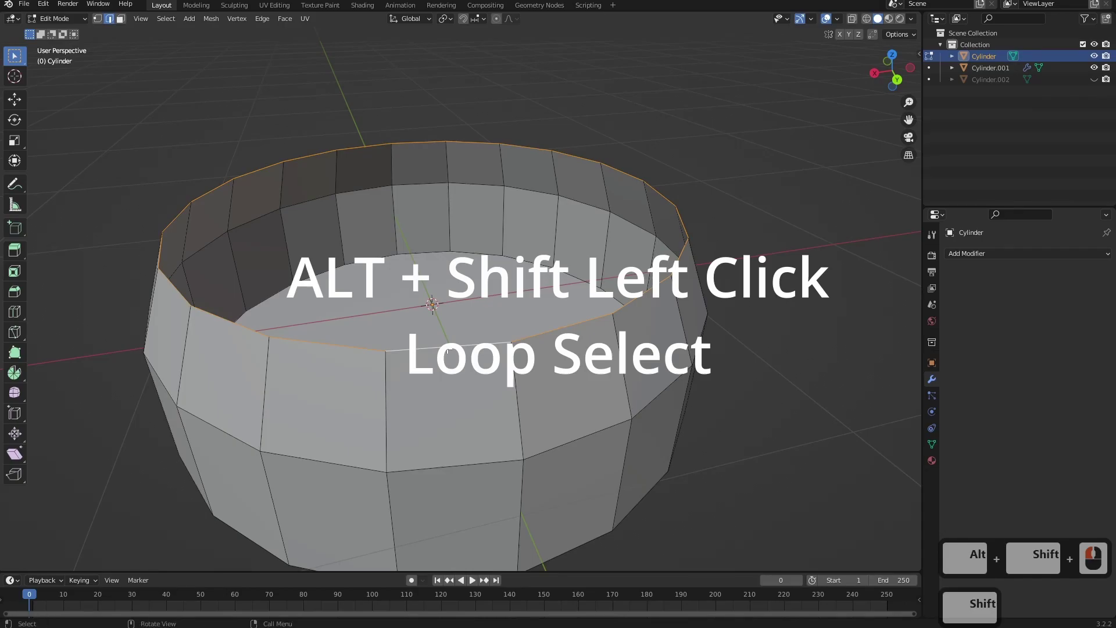
pyautogui.press('Escape')
pyautogui.hotkey('ctrl', 'z')
pyautogui.moveTo(730, 389); pyautogui.dragTo(723, 406, button='middle')
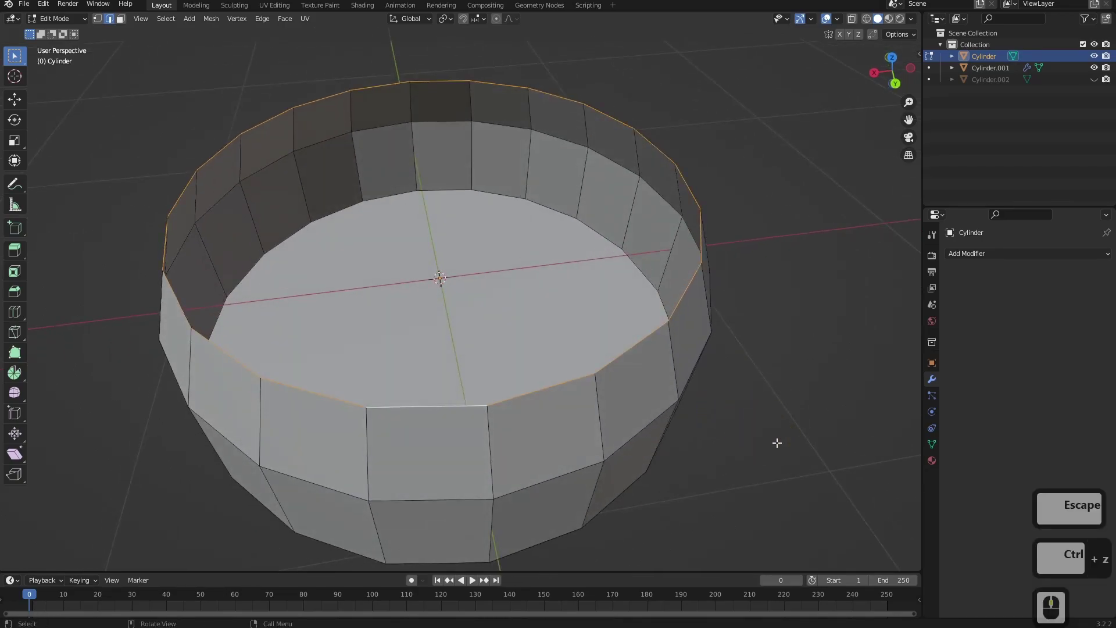
pyautogui.press('f')
pyautogui.moveTo(538, 486); pyautogui.dragTo(619, 443, button='middle')
# Loop-select the rim around the upper part's open underside, fill it with a face and return to Object Mode.
pyautogui.scroll(-4, 603, 374)
pyautogui.moveTo(603, 373); pyautogui.dragTo(540, 428, button='middle')
pyautogui.keyDown('shift'); pyautogui.moveTo(535, 233); pyautogui.dragTo(556, 406, button='middle'); pyautogui.keyUp('shift')
pyautogui.moveTo(556, 406); pyautogui.dragTo(550, 367, button='middle')
pyautogui.keyDown('shift'); pyautogui.moveTo(553, 232); pyautogui.dragTo(554, 369, button='middle'); pyautogui.keyUp('shift')
pyautogui.moveTo(553, 369); pyautogui.dragTo(513, 419, button='middle')
pyautogui.keyDown('alt'); pyautogui.click(515, 225); pyautogui.keyUp('alt')
pyautogui.press('f')
pyautogui.press('Tab')
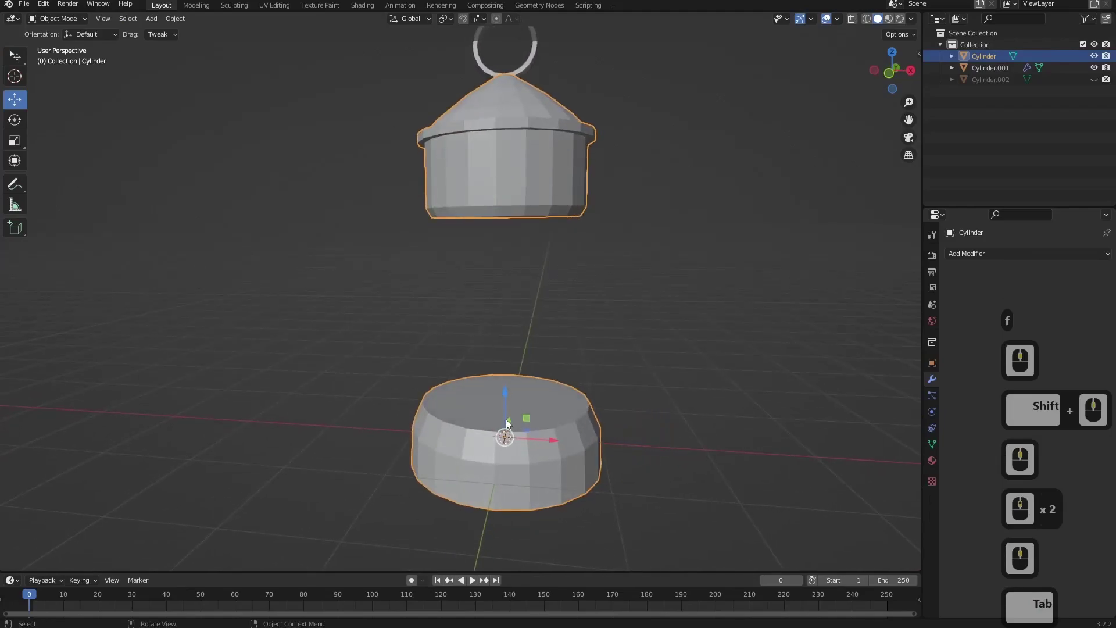
# Add a new mesh cylinder with 12 vertices at the centre of the tower base.
pyautogui.moveTo(510, 228); pyautogui.dragTo(510, 219, button='middle')
pyautogui.moveTo(509, 324); pyautogui.dragTo(552, 446, button='middle')
pyautogui.keyDown('shift'); pyautogui.moveTo(552, 446); pyautogui.dragTo(505, 420, button='middle'); pyautogui.keyUp('shift')
pyautogui.scroll(4, 505, 419)
pyautogui.keyDown('shift'); pyautogui.moveTo(504, 420); pyautogui.dragTo(481, 286, button='middle'); pyautogui.keyUp('shift')
pyautogui.moveTo(481, 286); pyautogui.dragTo(437, 315, button='middle')
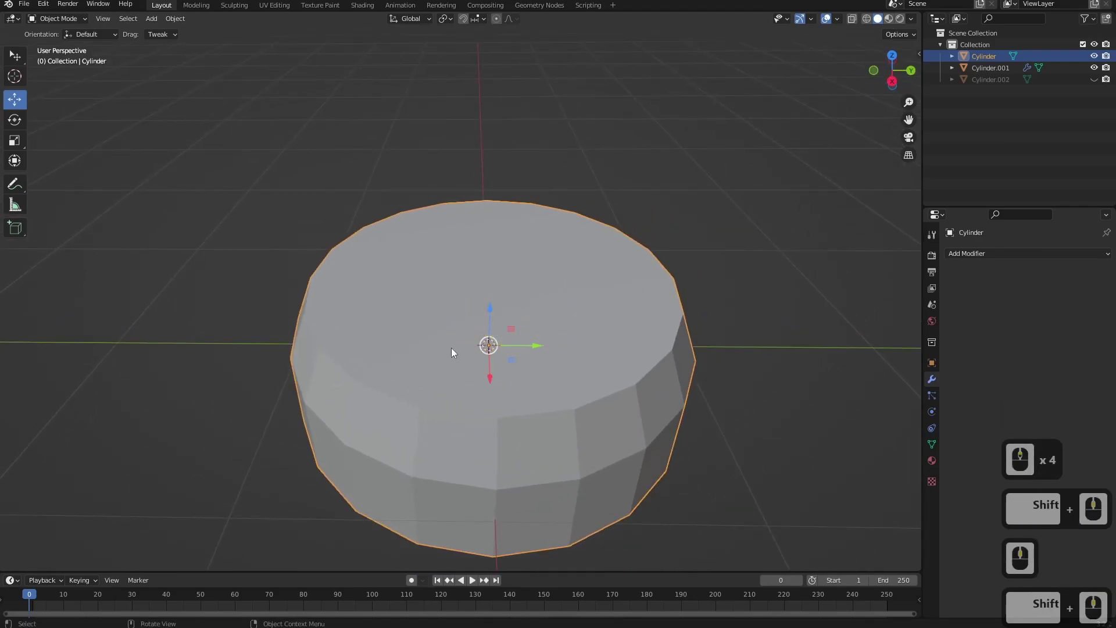
pyautogui.moveTo(580, 374); pyautogui.dragTo(573, 404, button='middle')
pyautogui.hotkey('shift', 'a')
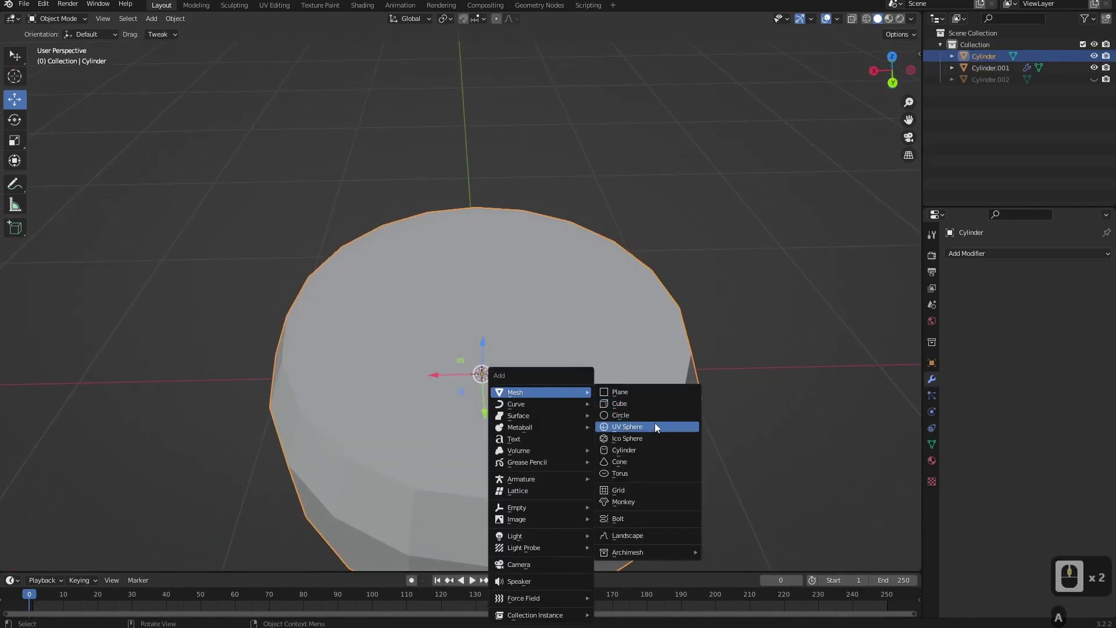
pyautogui.click(646, 448)
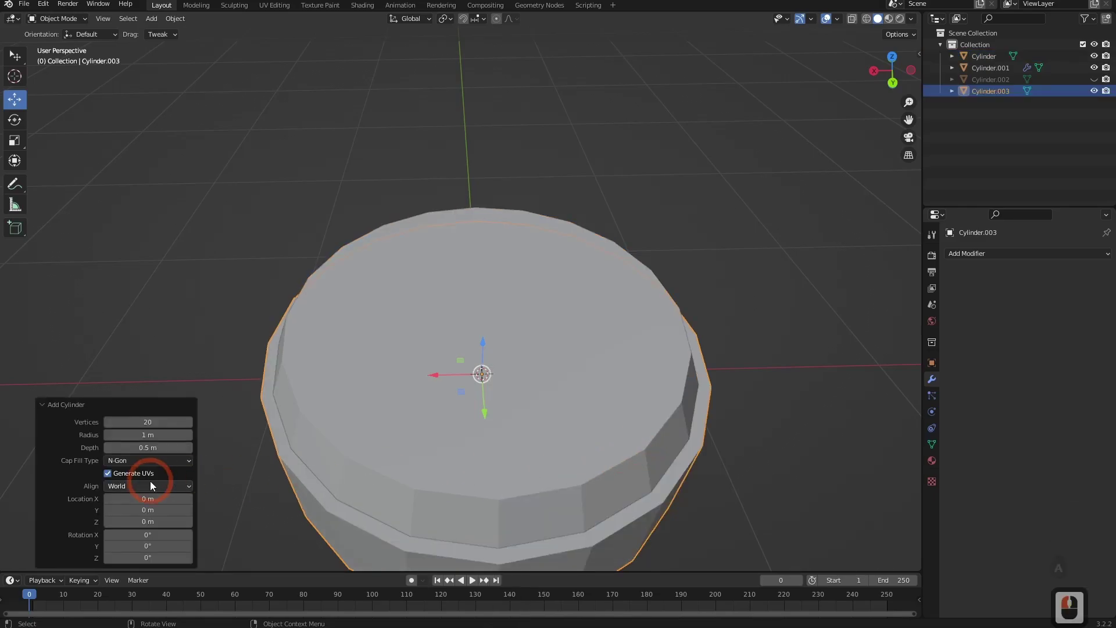
pyautogui.write('12')
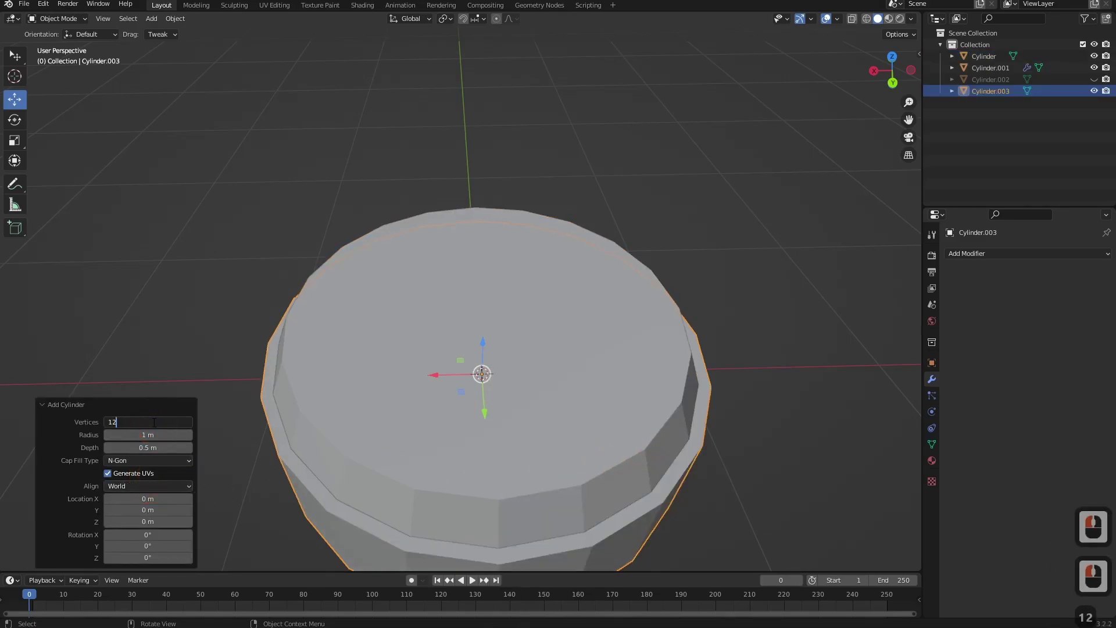
pyautogui.press('Return')
# Scale the new cylinder down to about 0.328 and raise it about 0.417 m along Z above the base.
pyautogui.press('s')
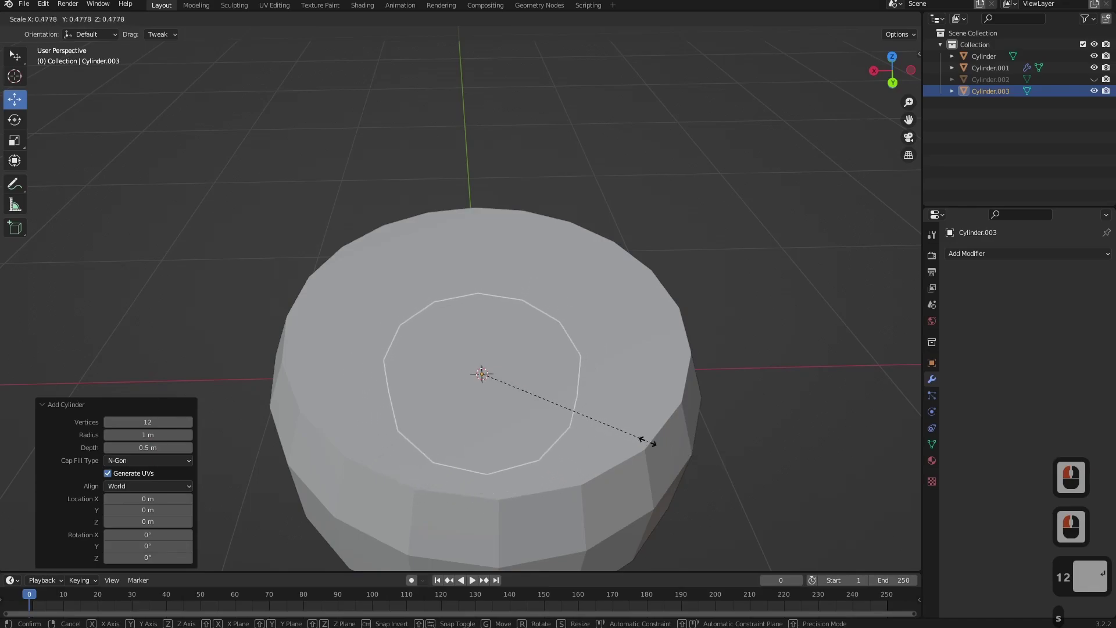
pyautogui.click(594, 424)
pyautogui.press('g')
pyautogui.press('z')
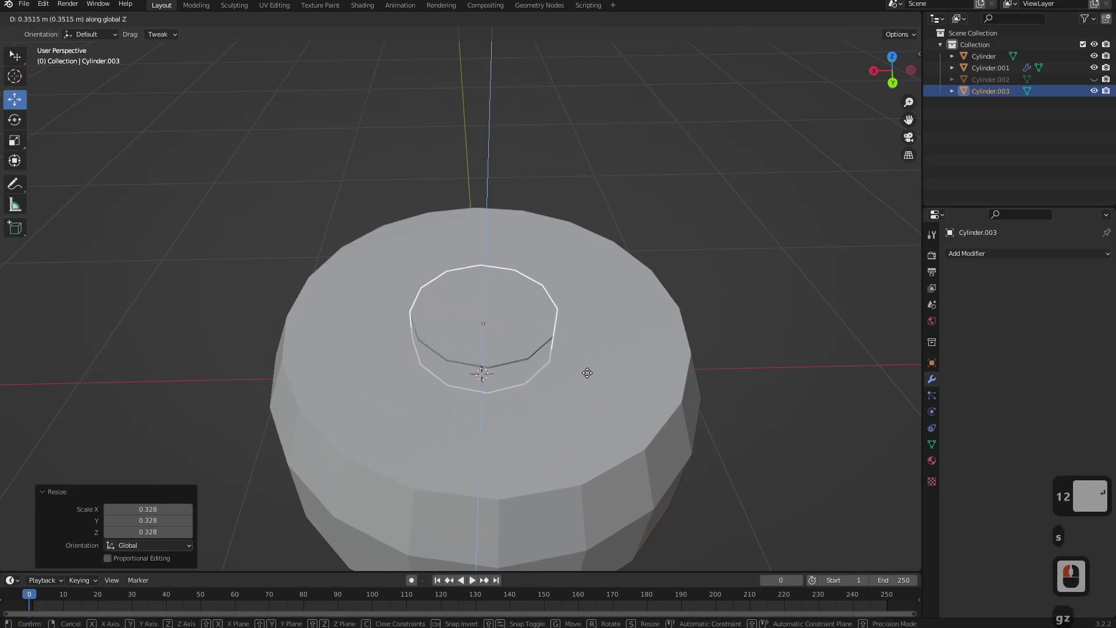
pyautogui.click(587, 363)
# Enlarge the small cylinder by a factor of about 1.67 and flatten it to about 0.37 along Z.
pyautogui.moveTo(557, 405); pyautogui.dragTo(645, 384, button='middle')
pyautogui.press('s')
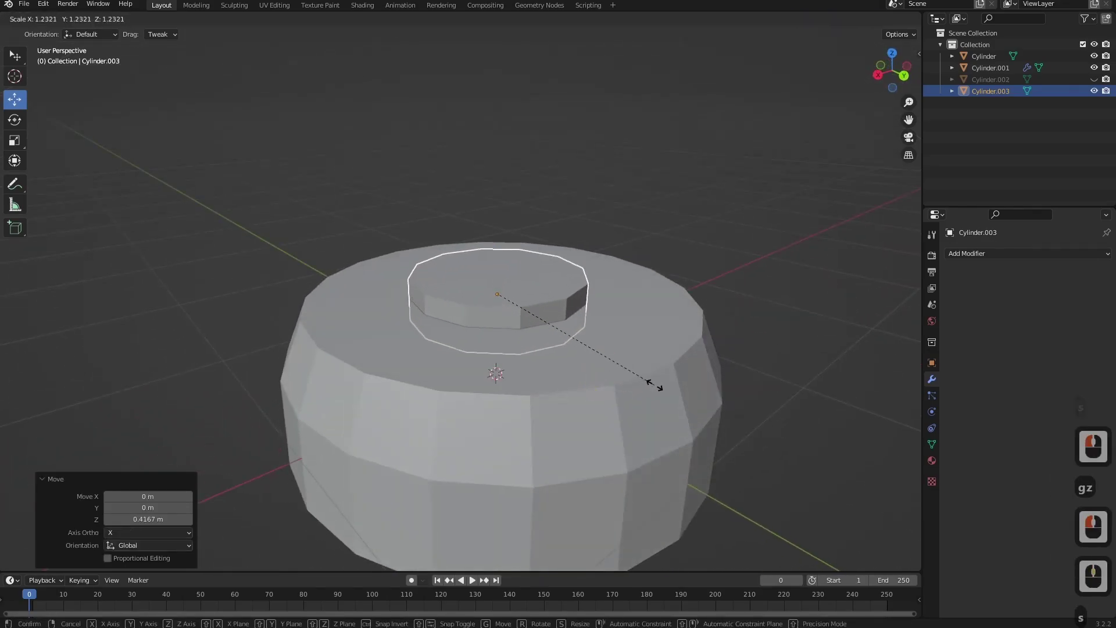
pyautogui.click(720, 394)
pyautogui.press('s')
pyautogui.press('z')
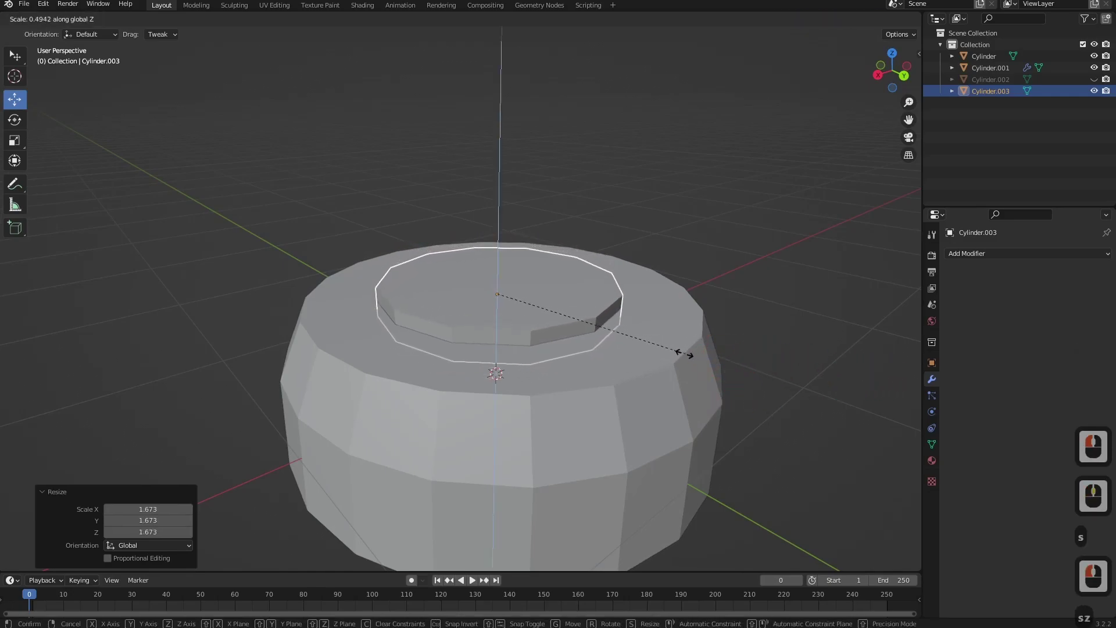
pyautogui.click(637, 344)
# Scale the flat disc slightly narrower in X and Y only, keeping its Z height locked.
pyautogui.moveTo(651, 352); pyautogui.dragTo(598, 417, button='middle')
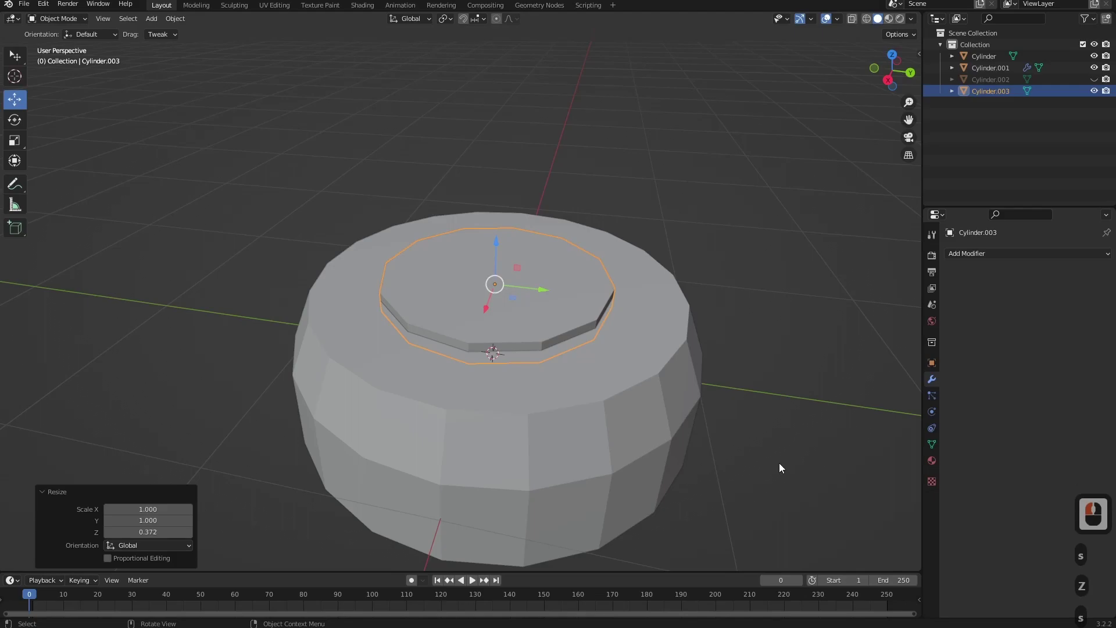
pyautogui.moveTo(739, 446); pyautogui.dragTo(735, 424, button='middle')
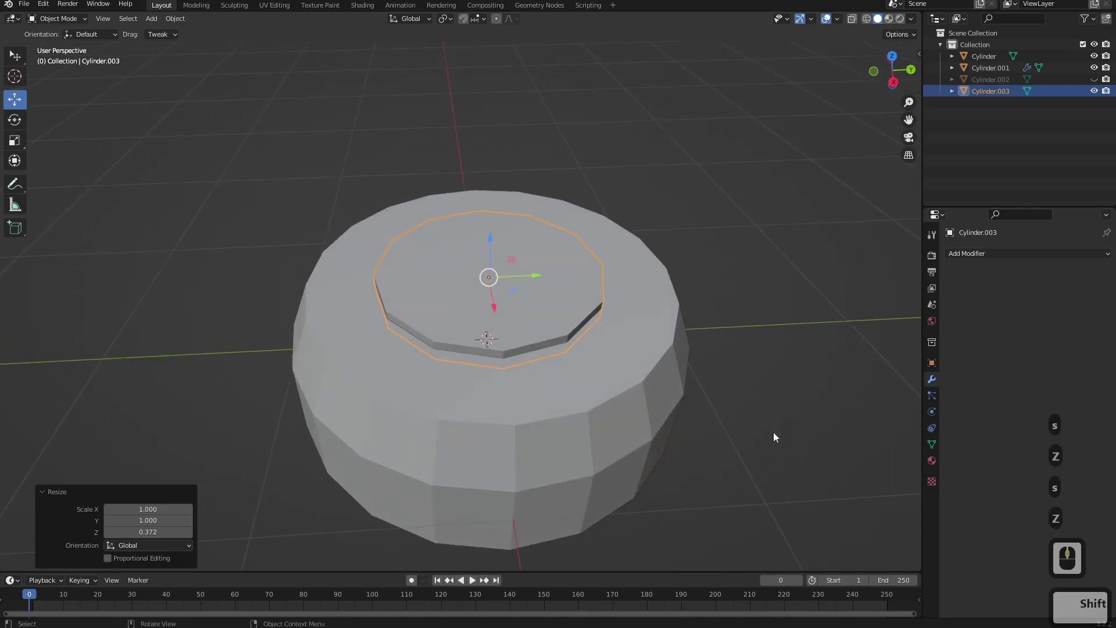
pyautogui.press('s')
pyautogui.hotkey('shift', 'z')
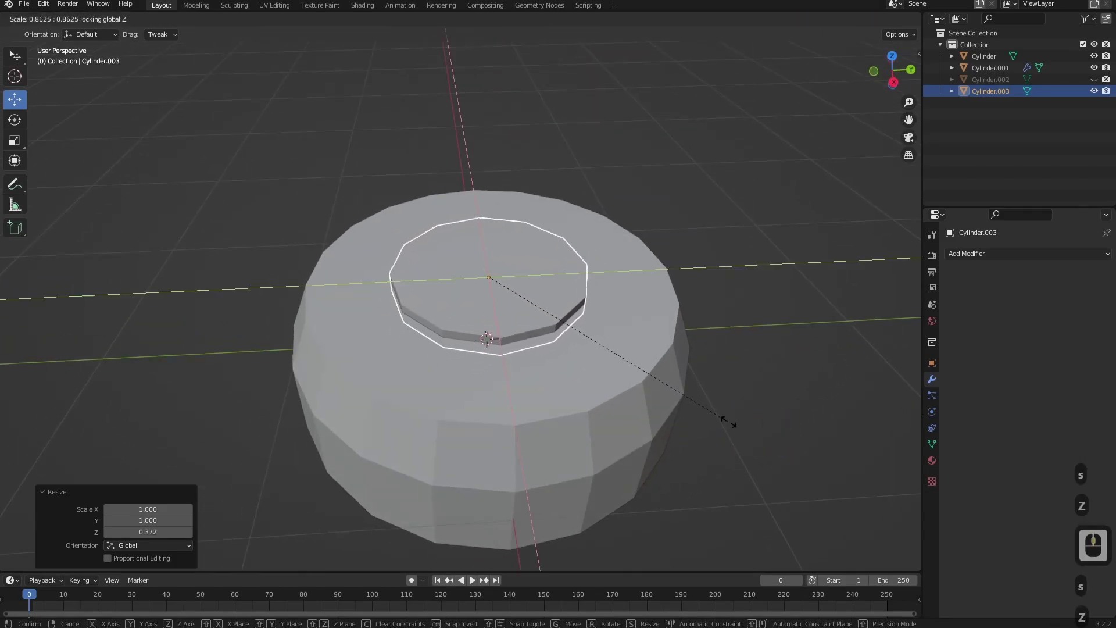
pyautogui.click(750, 431)
# Inset the disc's top face in Edit Mode by extruding it in place and scaling it to about 0.514.
pyautogui.press('Tab')
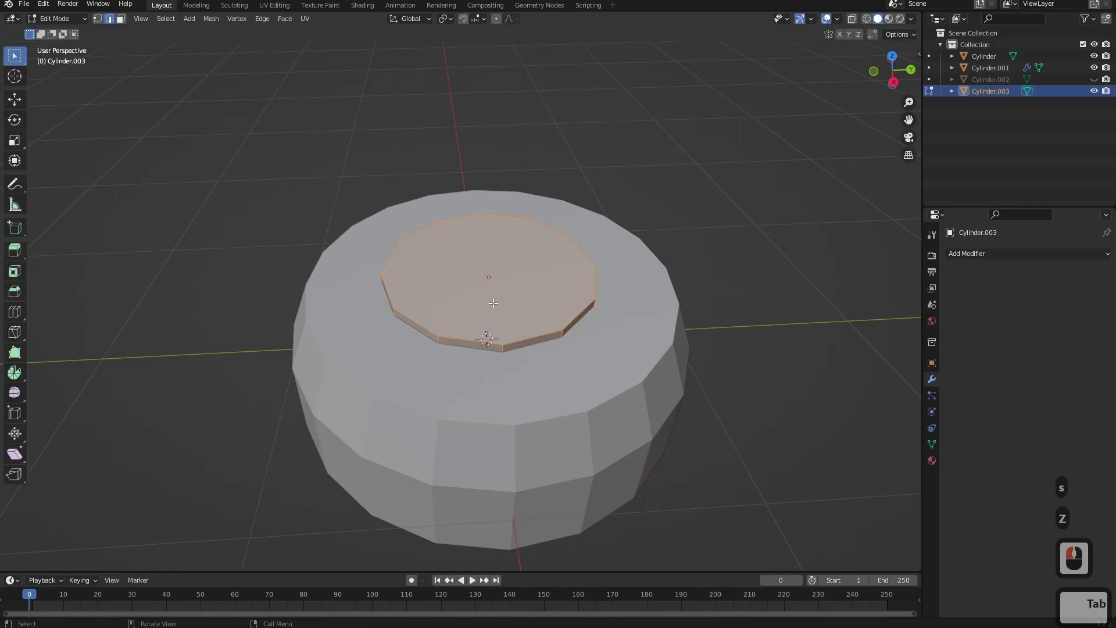
pyautogui.press('3')
pyautogui.click(492, 278)
pyautogui.moveTo(633, 378); pyautogui.dragTo(670, 394, button='middle')
pyautogui.press('e')
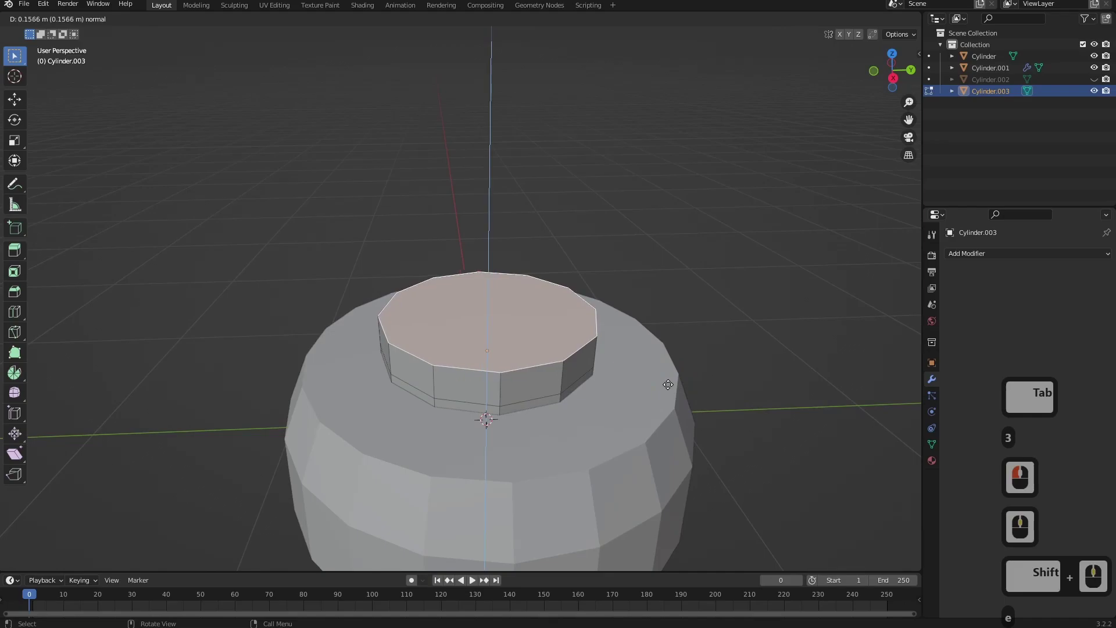
pyautogui.press('Escape')
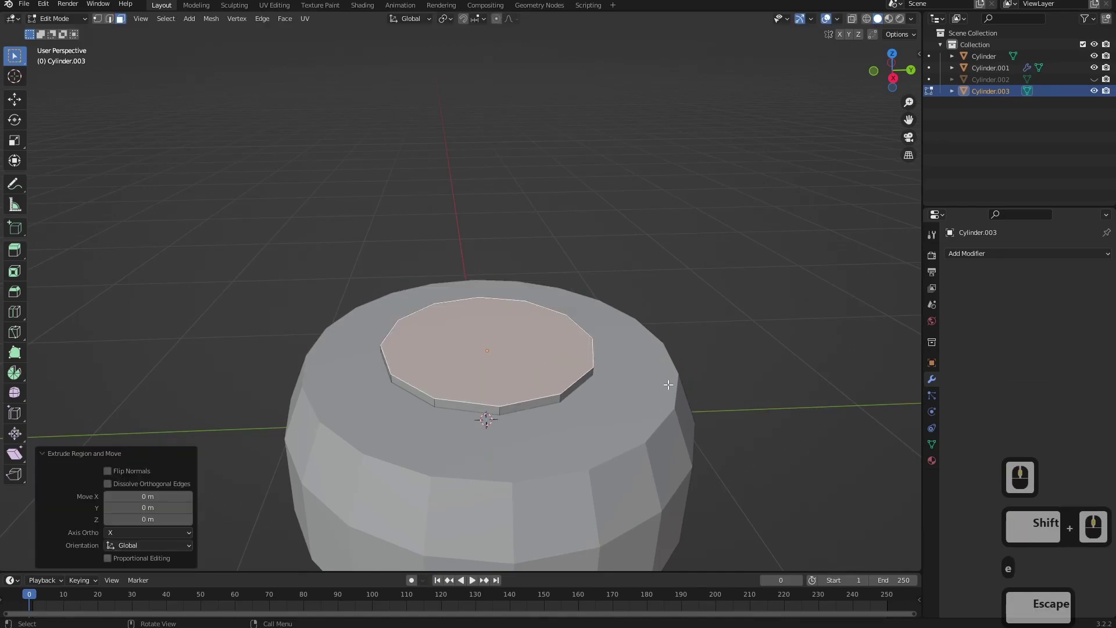
pyautogui.click(663, 367)
# Raise the inset face about 0.041 m along Z so the disc's top slopes upward.
pyautogui.moveTo(663, 367); pyautogui.dragTo(672, 358, button='middle')
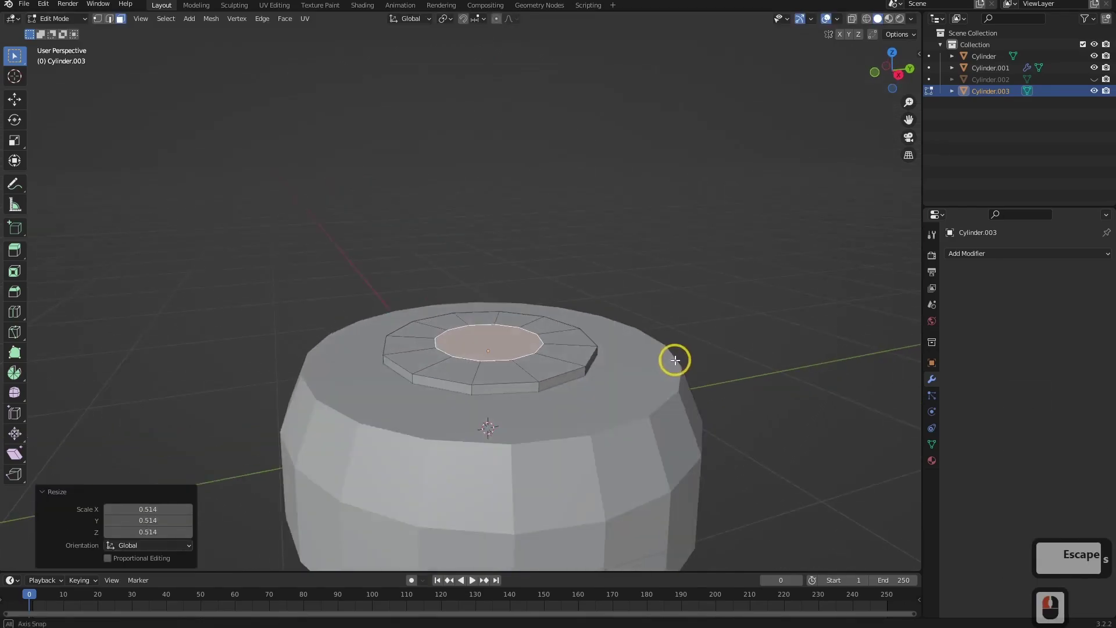
pyautogui.press('g')
pyautogui.press('z')
pyautogui.press('shift')
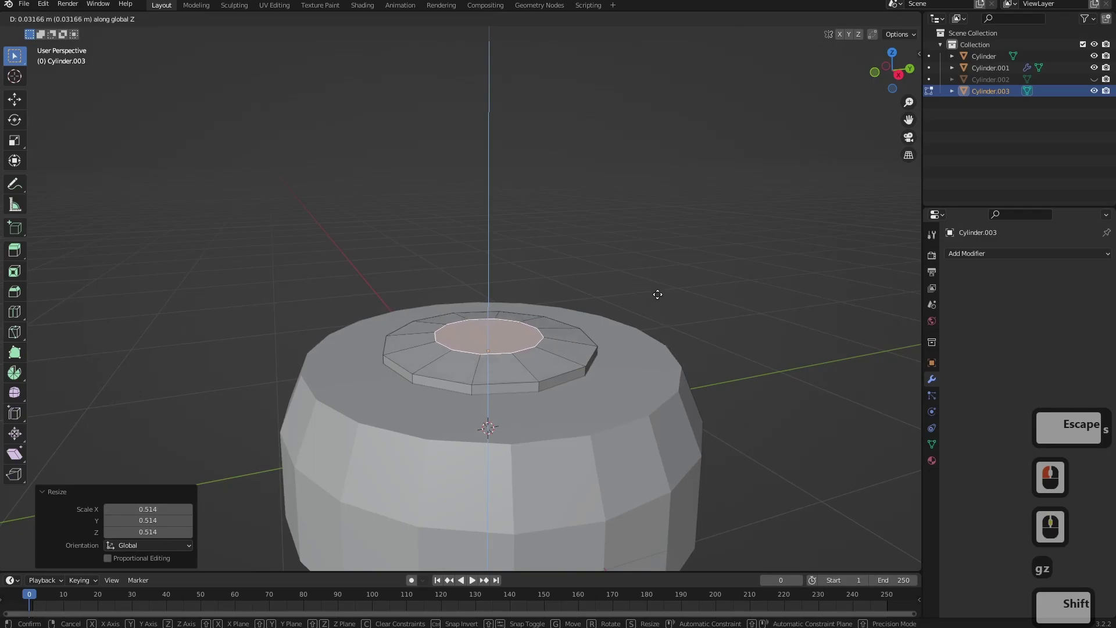
pyautogui.keyDown('shift'); pyautogui.click(655, 279); pyautogui.keyUp('shift')
# Extrude the inset face upward about 0.075 m to form a neck.
pyautogui.moveTo(589, 394); pyautogui.dragTo(564, 378, button='middle')
pyautogui.scroll(3, 573, 419)
pyautogui.moveTo(575, 435)
pyautogui.keyDown('shift'); pyautogui.mouseDown(button='middle')
pyautogui.moveTo(581, 462)
pyautogui.moveTo(558, 424)
pyautogui.mouseUp(button='middle'); pyautogui.keyUp('shift')
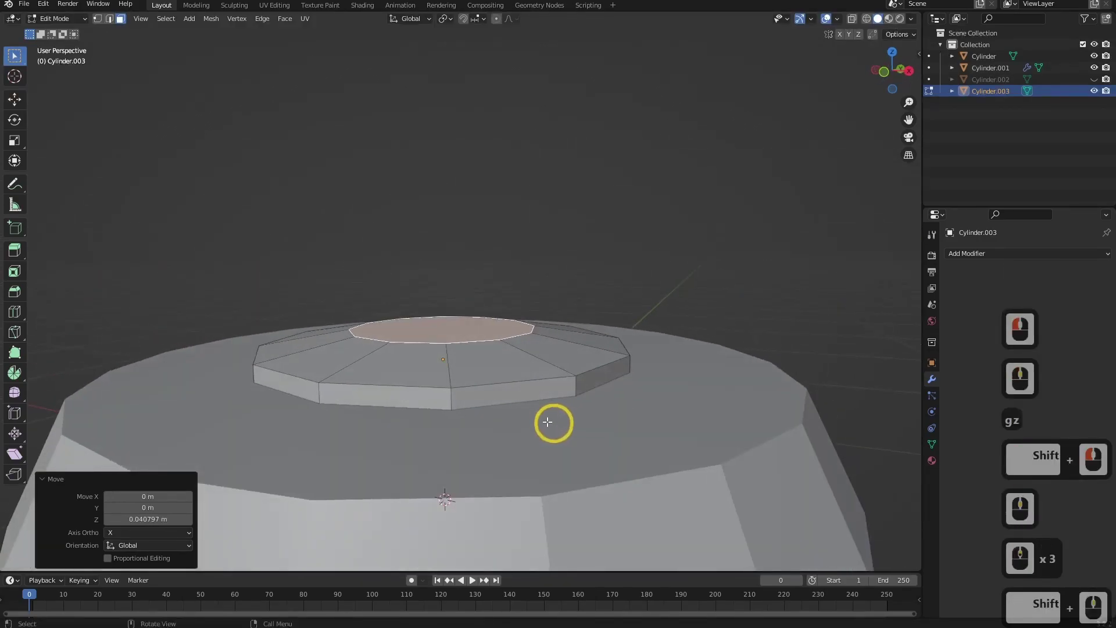
pyautogui.press('e')
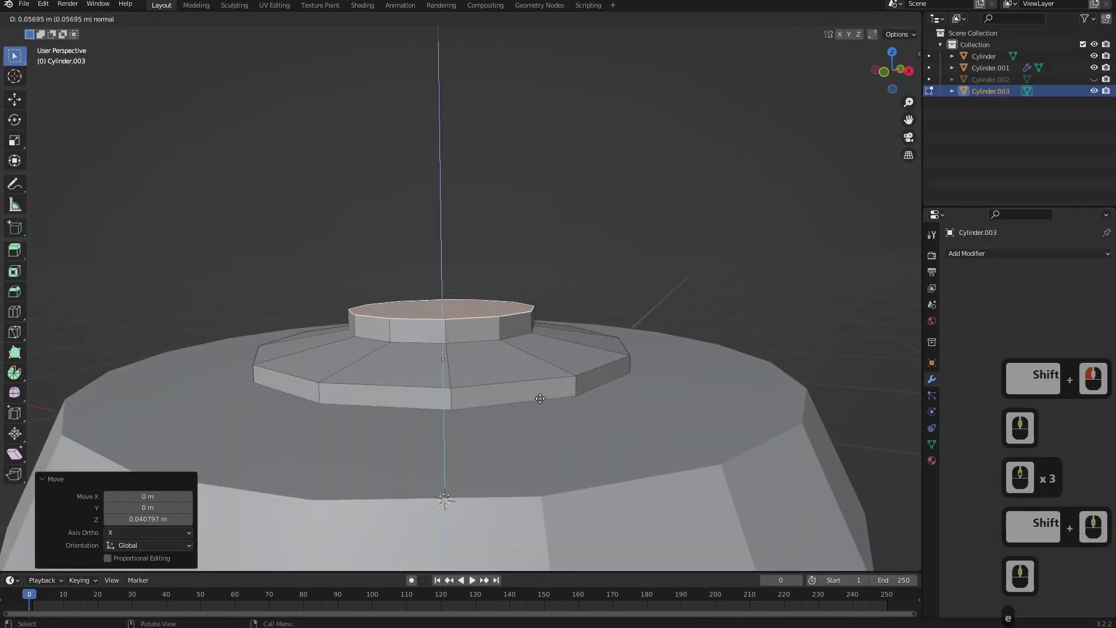
pyautogui.click(540, 395)
# Extrude the neck's top face about 0.053 m further and widen it by a factor of about 1.271.
pyautogui.press('e')
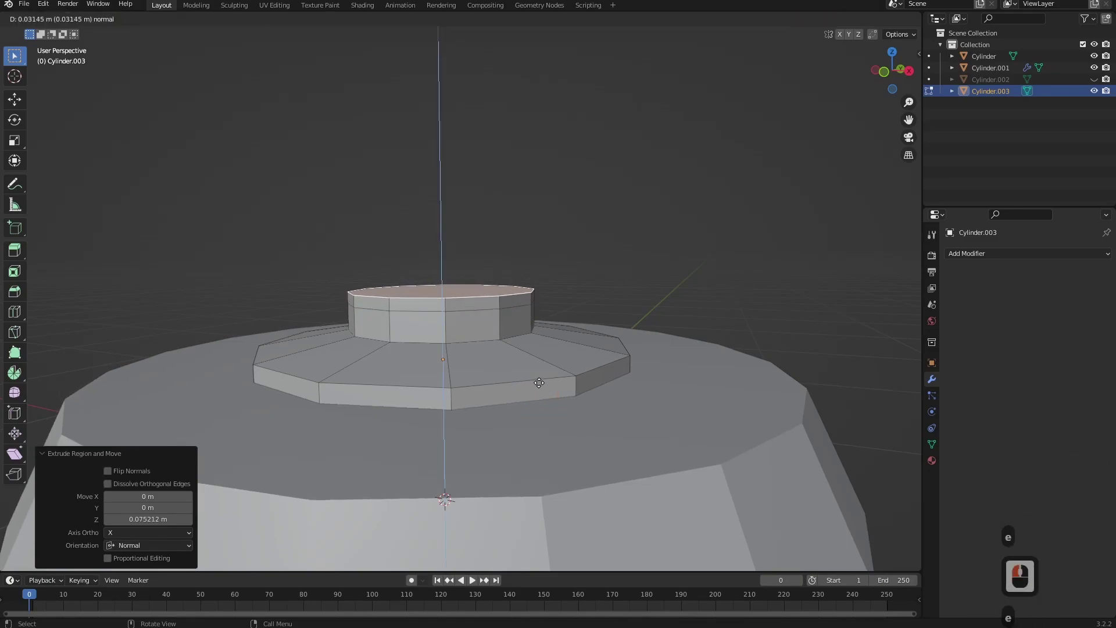
pyautogui.click(575, 391)
pyautogui.press('s')
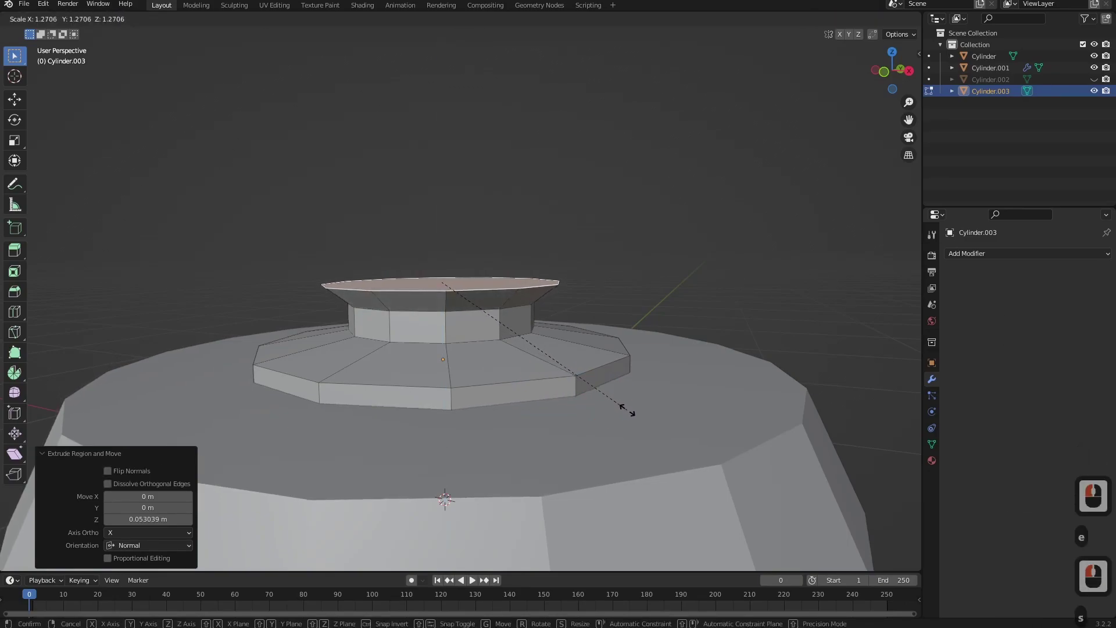
pyautogui.click(627, 409)
# Extrude the widened top face about 0.028 m upward to give the flare a straight rim.
pyautogui.moveTo(627, 410); pyautogui.dragTo(606, 426, button='middle')
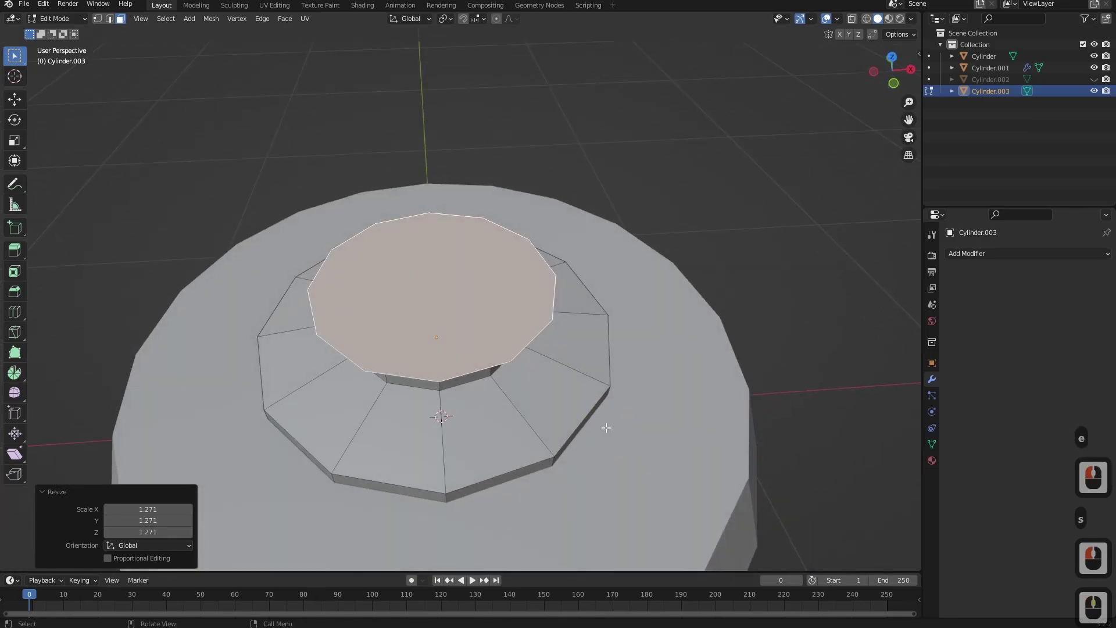
pyautogui.press('e')
pyautogui.click(665, 428)
pyautogui.press('s')
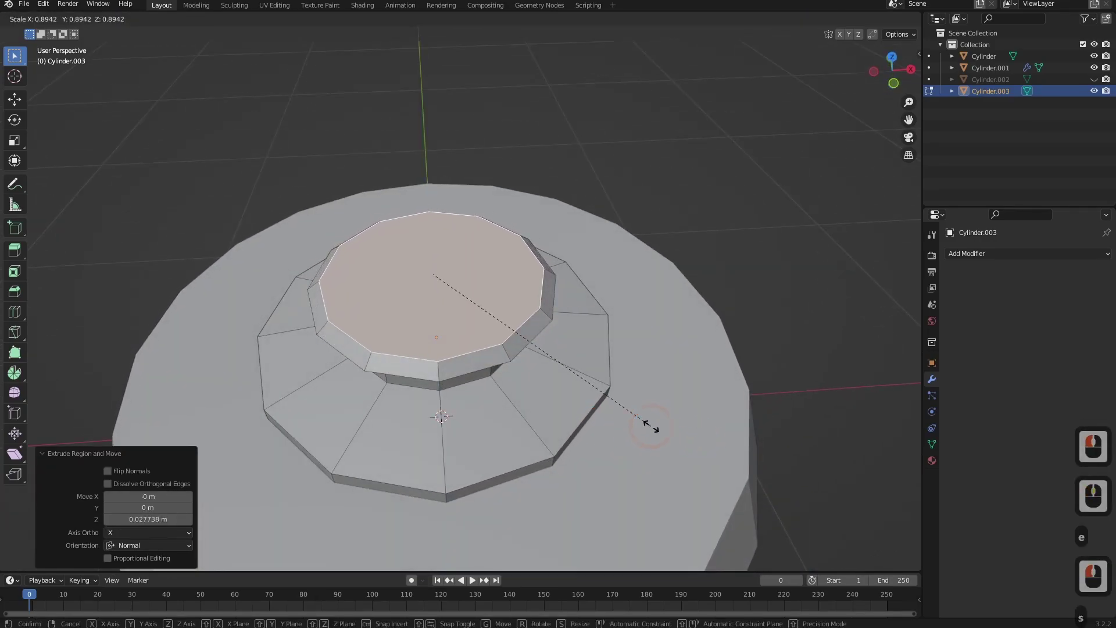
pyautogui.click(569, 390)
pyautogui.moveTo(569, 390); pyautogui.dragTo(540, 356, button='middle')
pyautogui.press('g')
pyautogui.press('z')
pyautogui.click(538, 374)
pyautogui.hotkey('ctrl', 'z')
pyautogui.hotkey('ctrl', 'z')
# Adjust the height of the rim's top face along Z.
pyautogui.scroll(3, 541, 361)
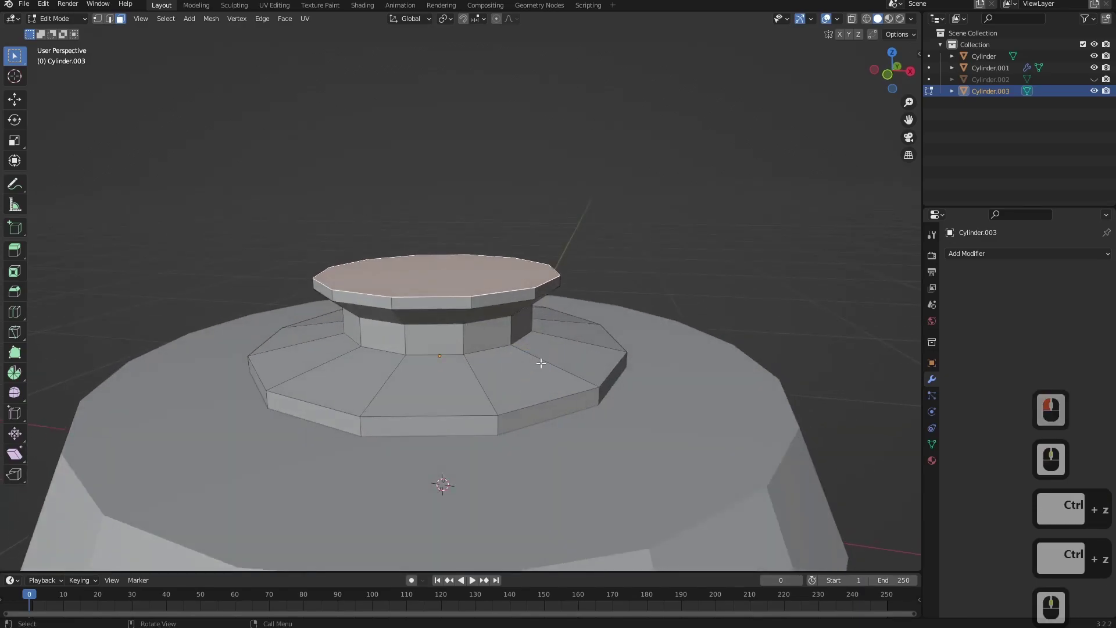
pyautogui.press('g')
pyautogui.press('z')
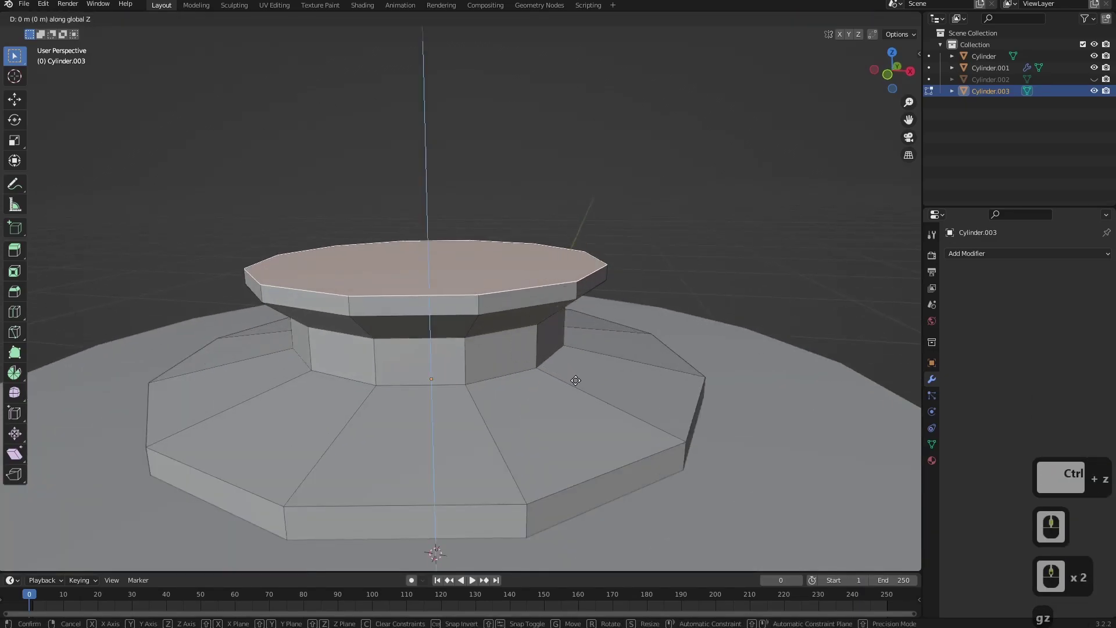
pyautogui.click(587, 389)
# Extrude the rim's top face in place and scale it slightly inward to form a narrow lip.
pyautogui.press('e')
pyautogui.rightClick(738, 423)
pyautogui.press('s')
pyautogui.click(664, 391)
# Inset the face inside the lip to about 0.341 and lower it about 0.147 m along Z to form a funnel.
pyautogui.moveTo(665, 391); pyautogui.dragTo(605, 378, button='middle')
pyautogui.press('e')
pyautogui.rightClick(797, 416)
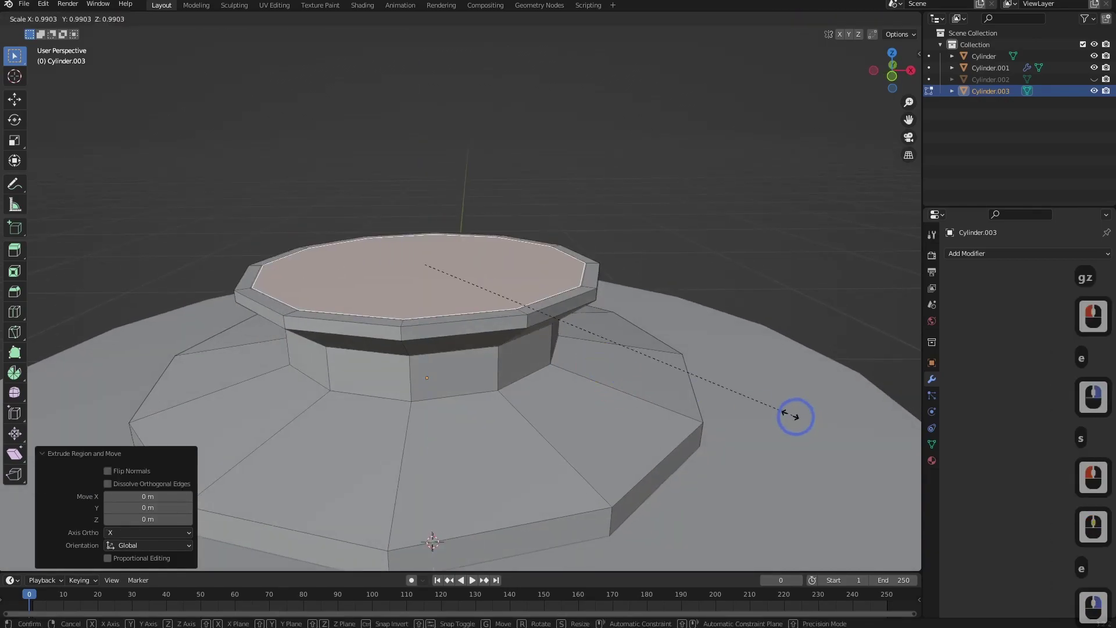
pyautogui.press('s')
pyautogui.click(535, 343)
pyautogui.press('g')
pyautogui.press('z')
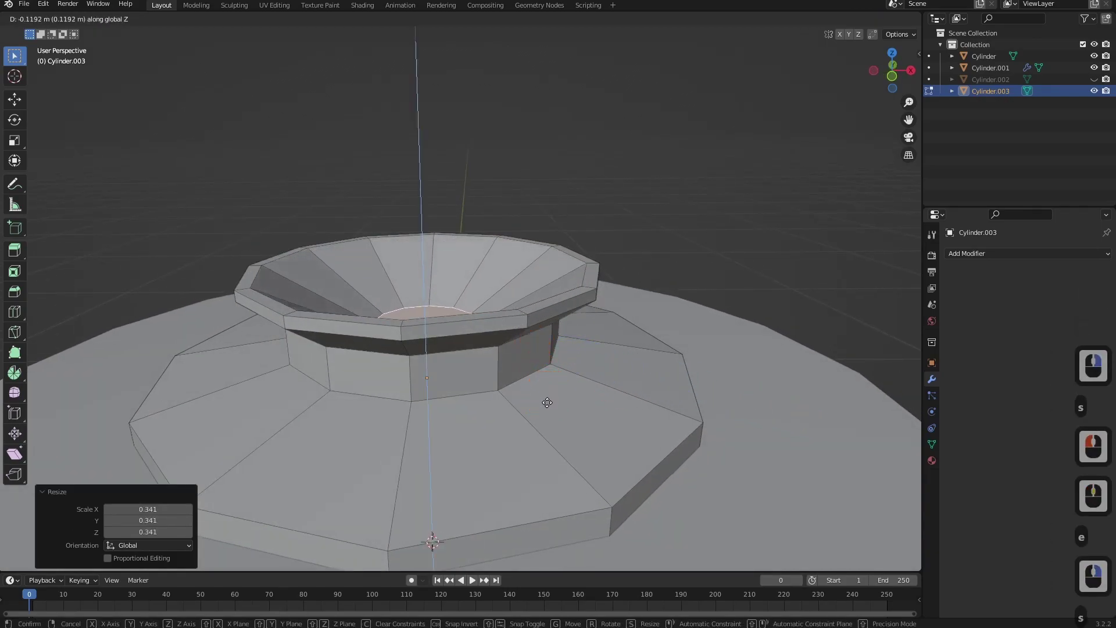
pyautogui.click(538, 413)
pyautogui.moveTo(538, 414); pyautogui.dragTo(511, 279, button='middle')
pyautogui.scroll(-7, 451, 427)
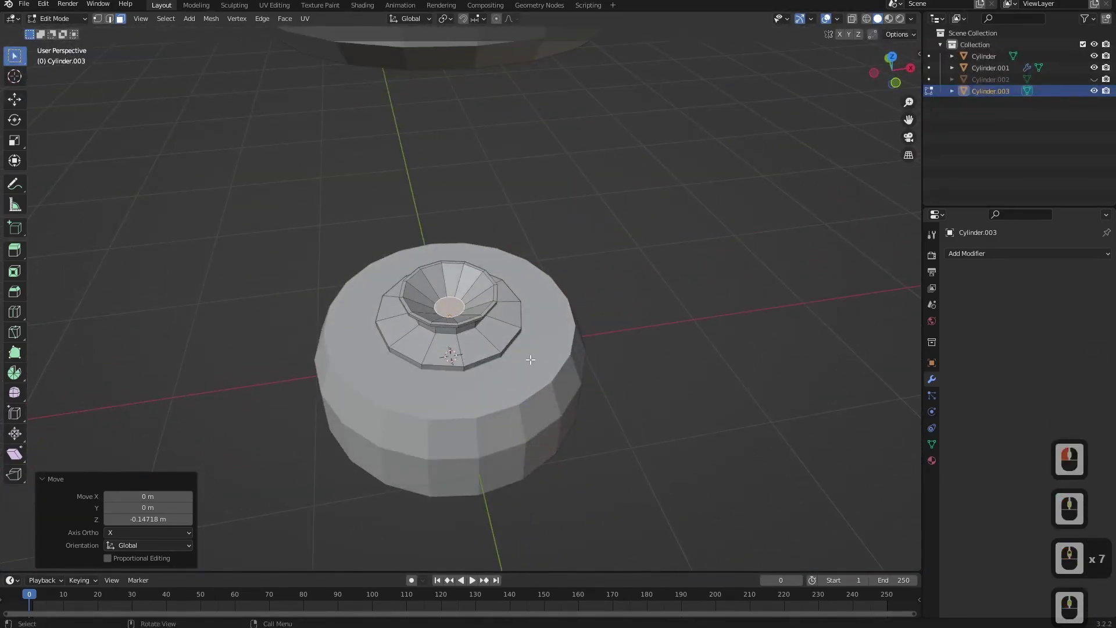
pyautogui.press('Tab')
# Add a mesh cube at the centre of the base and scale it down to about 0.139.
pyautogui.moveTo(525, 364)
pyautogui.mouseDown(button='middle')
pyautogui.moveTo(458, 330)
pyautogui.moveTo(534, 345)
pyautogui.moveTo(532, 383)
pyautogui.mouseUp(button='middle')
pyautogui.hotkey('shift', 'a')
pyautogui.moveTo(535, 347)
pyautogui.click(596, 355)
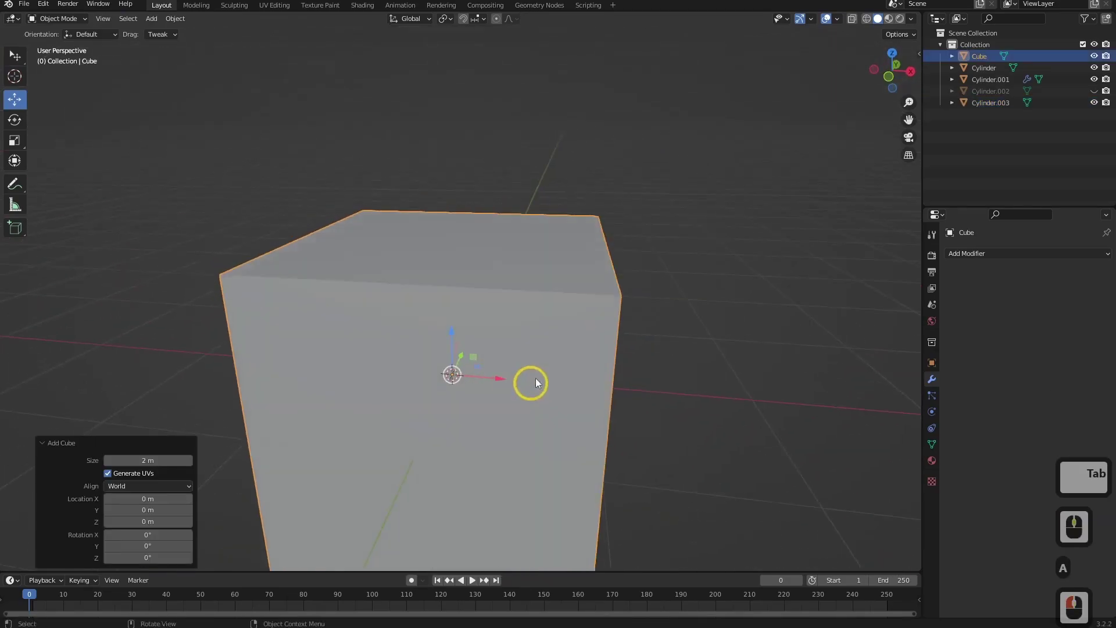
pyautogui.press('s')
pyautogui.click(473, 371)
# Raise the small cube about 0.535 m along Z into the funnel.
pyautogui.press('g')
pyautogui.press('z')
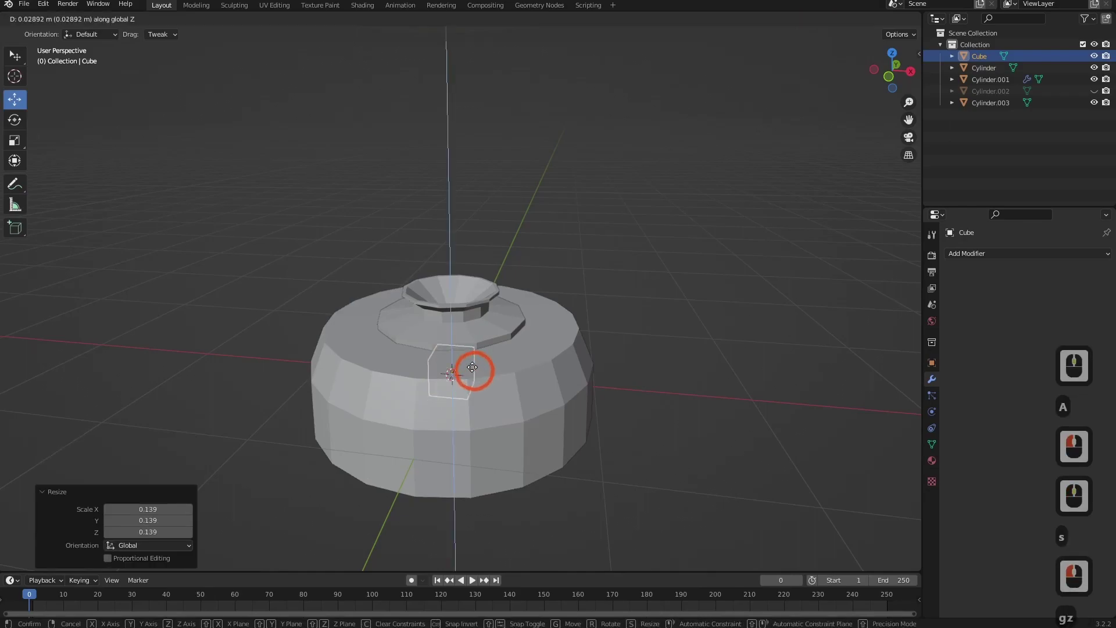
pyautogui.click(498, 311)
# Scale the small cube along Y only to flatten it into a thin wick-like slab.
pyautogui.scroll(6, 621, 326)
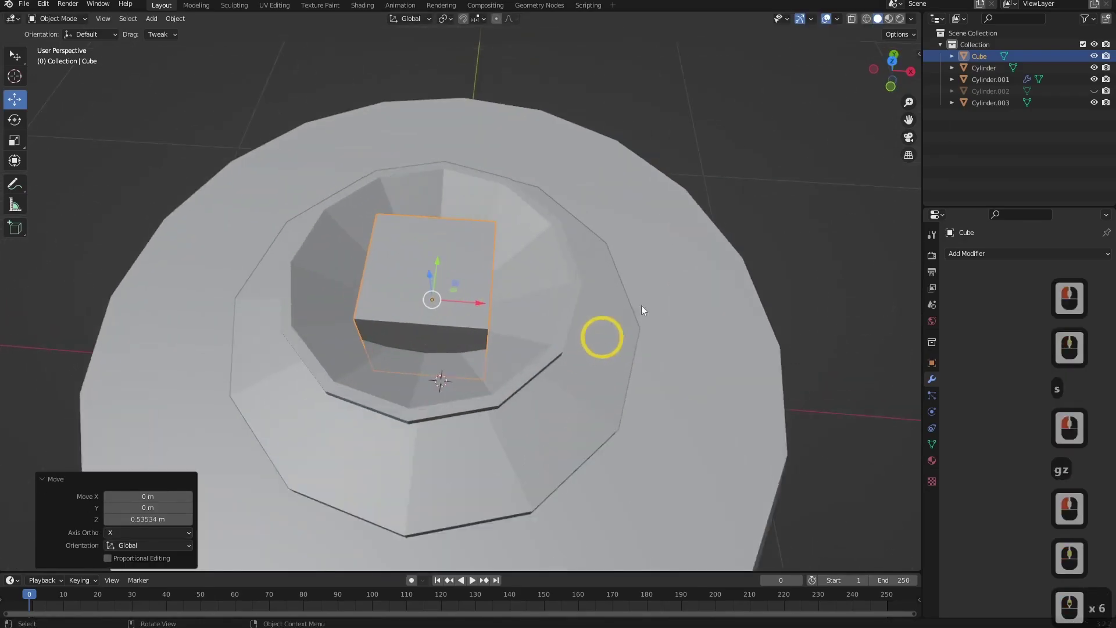
pyautogui.moveTo(621, 325); pyautogui.dragTo(720, 225, button='middle')
pyautogui.press('s')
pyautogui.press('x')
pyautogui.press('y')
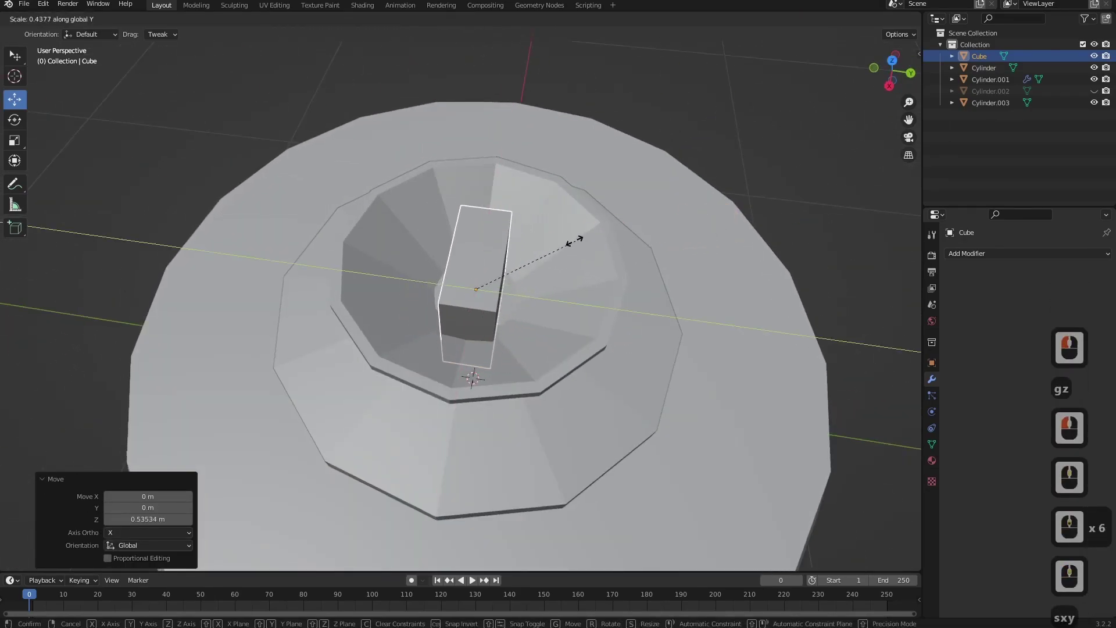
pyautogui.click(501, 250)
# Raise the slab's top face along Z in Edit Mode to make the slab taller.
pyautogui.moveTo(490, 329); pyautogui.dragTo(575, 396, button='middle')
pyautogui.press('Tab')
pyautogui.press('3')
pyautogui.click(469, 259)
pyautogui.press('g')
pyautogui.press('z')
pyautogui.click(551, 143)
# Lower the slab's top face about 0.417 m along Z so it stands just above the funnel rim.
pyautogui.scroll(-3, 553, 325)
pyautogui.moveTo(526, 338); pyautogui.dragTo(548, 370, button='middle')
pyautogui.press('g')
pyautogui.press('z')
pyautogui.click(530, 425)
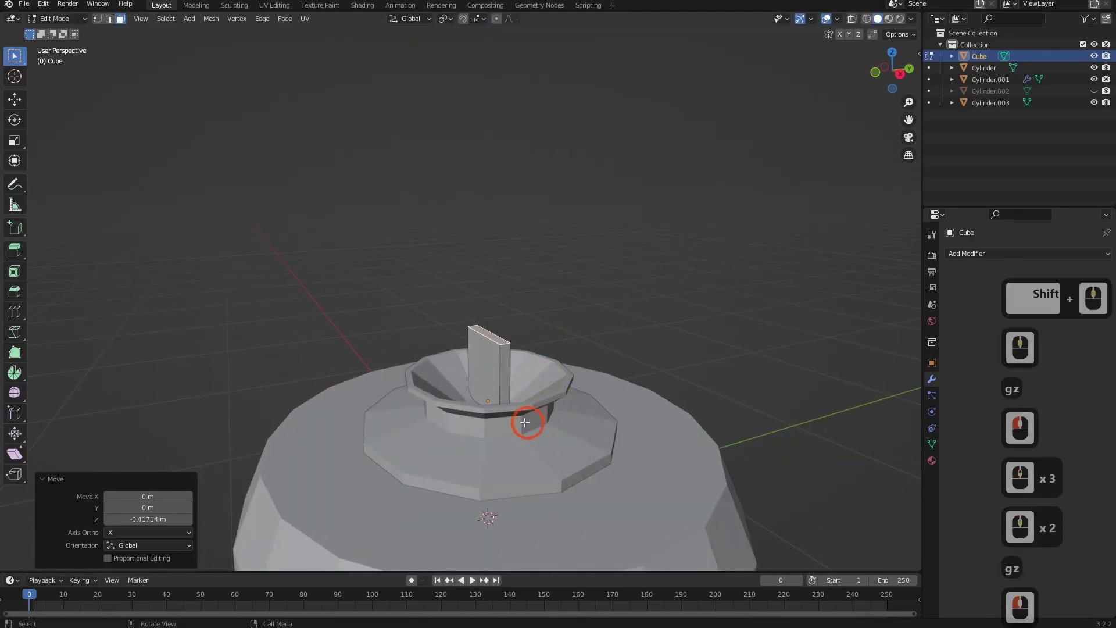
# Add a centred horizontal loop cut around the slab.
pyautogui.moveTo(530, 424); pyautogui.dragTo(543, 403, button='middle')
pyautogui.moveTo(476, 369); pyautogui.dragTo(545, 408, button='middle')
pyautogui.scroll(4, 691, 357)
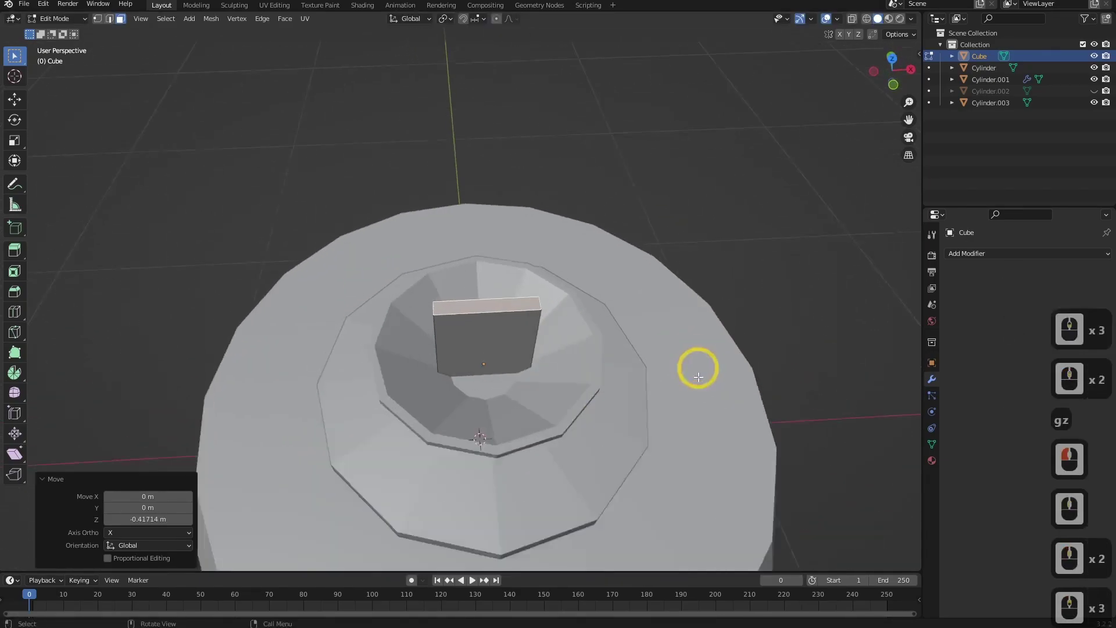
pyautogui.moveTo(695, 366); pyautogui.dragTo(570, 358, button='middle')
pyautogui.moveTo(570, 433); pyautogui.dragTo(506, 404, button='middle')
pyautogui.scroll(-1, 526, 398)
pyautogui.hotkey('ctrl', 'r')
pyautogui.click(501, 409)
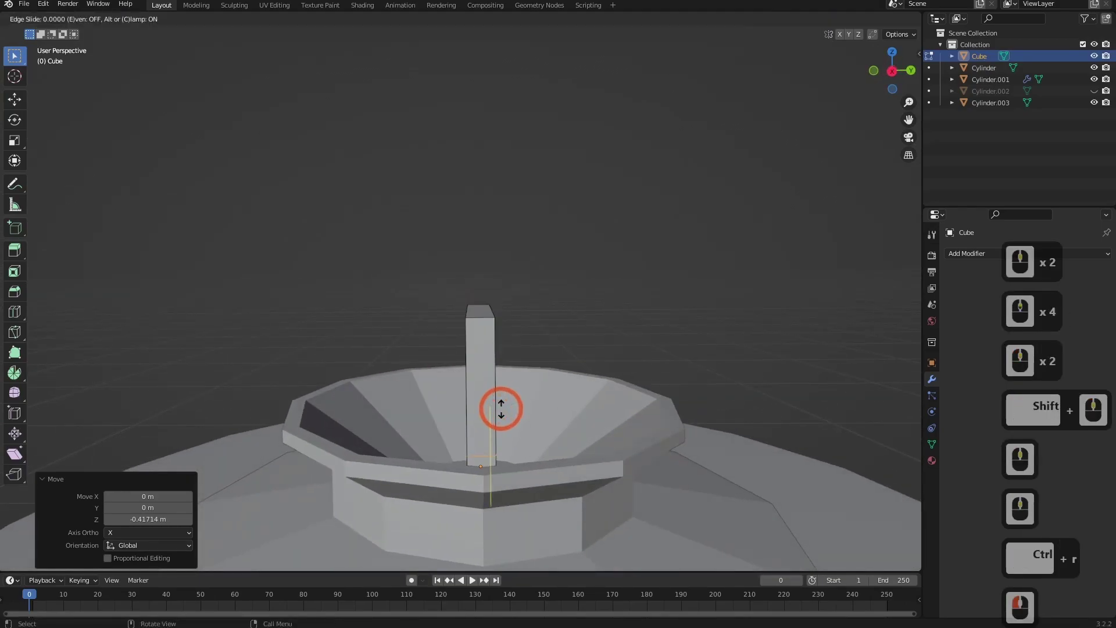
pyautogui.rightClick(501, 409)
# Move the slab's new edge loop about -0.034 m along Y to bend the slab.
pyautogui.press('g')
pyautogui.press('x')
pyautogui.press('y')
pyautogui.click(523, 386)
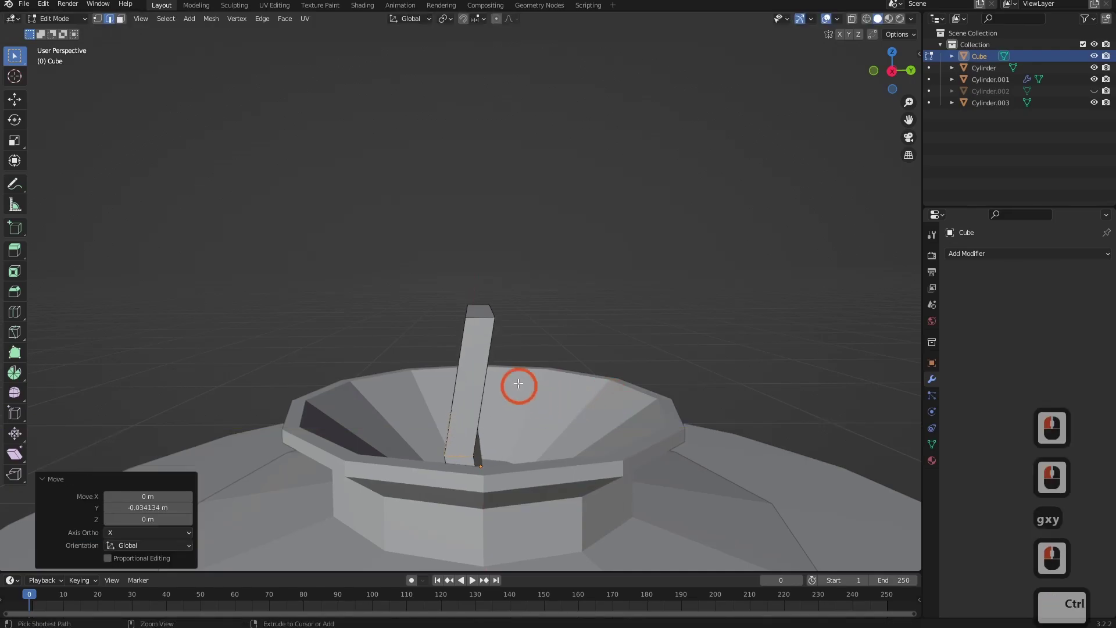
# Add a second horizontal loop cut centred on the slab's upper section.
pyautogui.hotkey('ctrl', 't')
pyautogui.rightClick(456, 380)
pyautogui.moveTo(485, 399); pyautogui.dragTo(506, 381, button='middle')
pyautogui.hotkey('ctrl', 't')
pyautogui.hotkey('ctrl', 'r')
pyautogui.doubleClick(538, 390)
# Shift the upper edge loop slightly in the positive Y direction to give the wick a wavy shape.
pyautogui.moveTo(576, 402); pyautogui.dragTo(538, 401, button='middle')
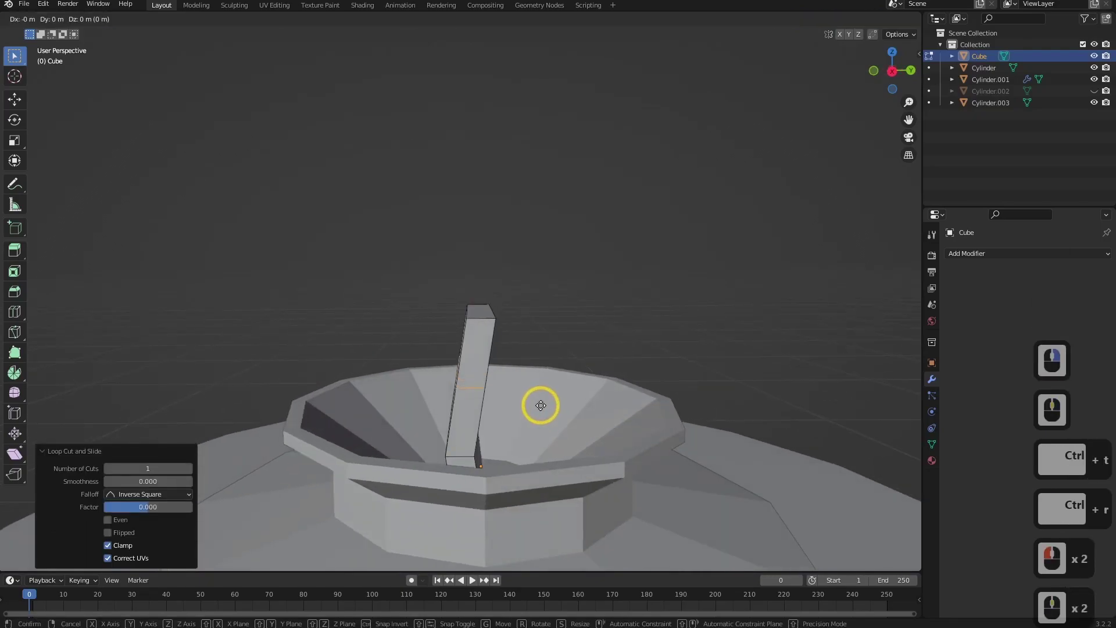
pyautogui.press('g')
pyautogui.press('x')
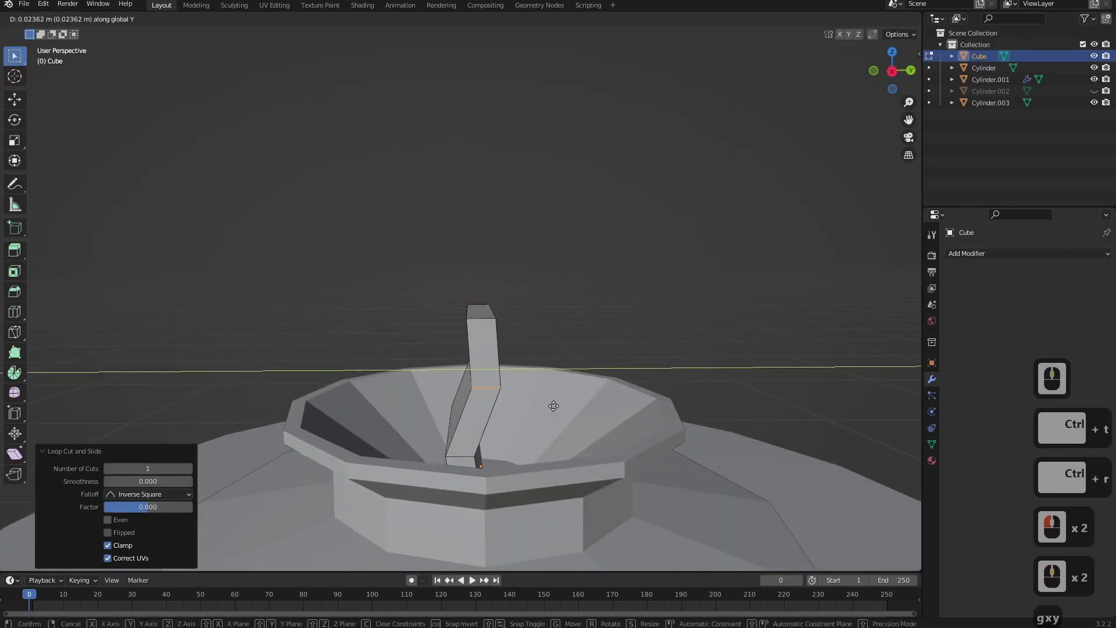
pyautogui.click(550, 406)
# Return to Object Mode and unhide the lantern's middle section, Cylinder.002.
pyautogui.moveTo(550, 405); pyautogui.dragTo(576, 453, button='middle')
pyautogui.moveTo(562, 413); pyautogui.dragTo(697, 408, button='middle')
pyautogui.press('Tab')
pyautogui.scroll(-5, 607, 432)
pyautogui.moveTo(606, 427); pyautogui.dragTo(715, 419, button='middle')
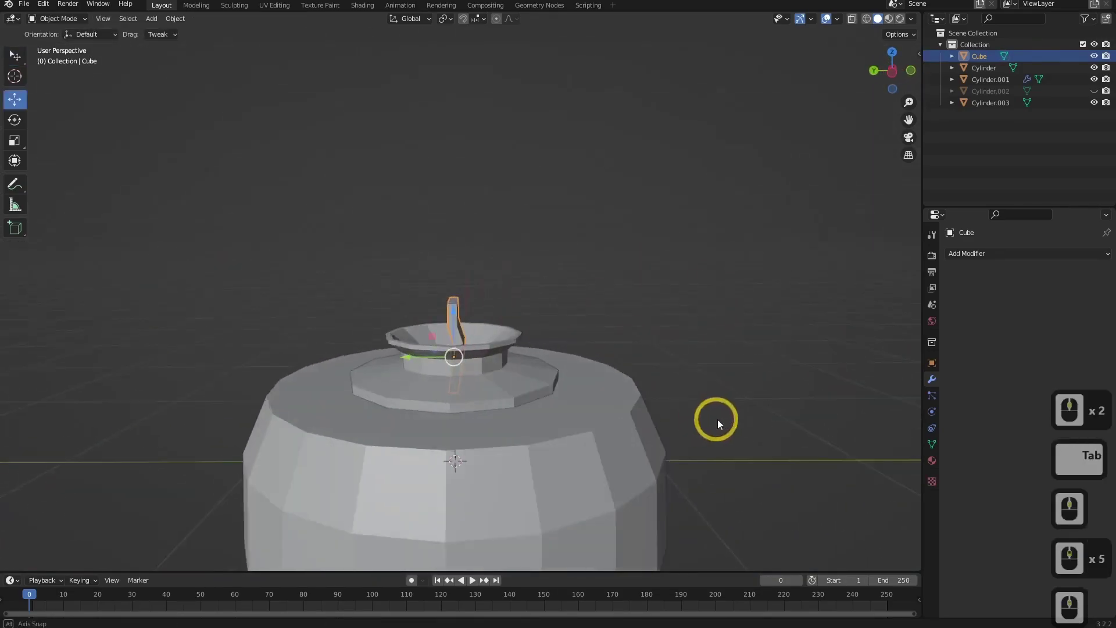
pyautogui.scroll(-5, 416, 448)
pyautogui.moveTo(416, 448); pyautogui.dragTo(520, 450, button='middle')
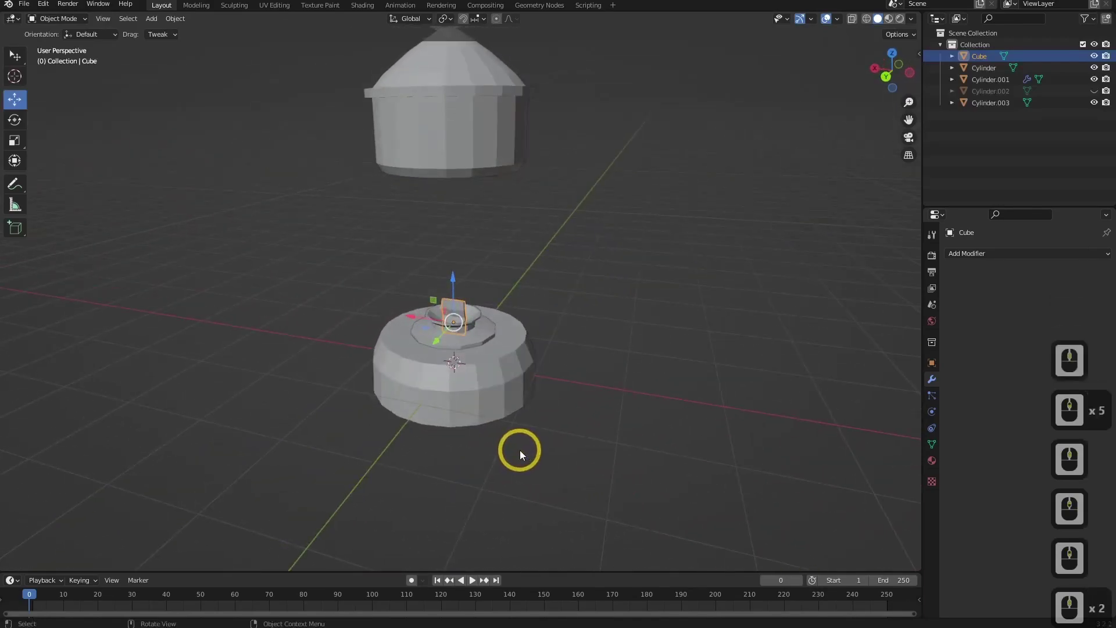
pyautogui.click(1065, 92)
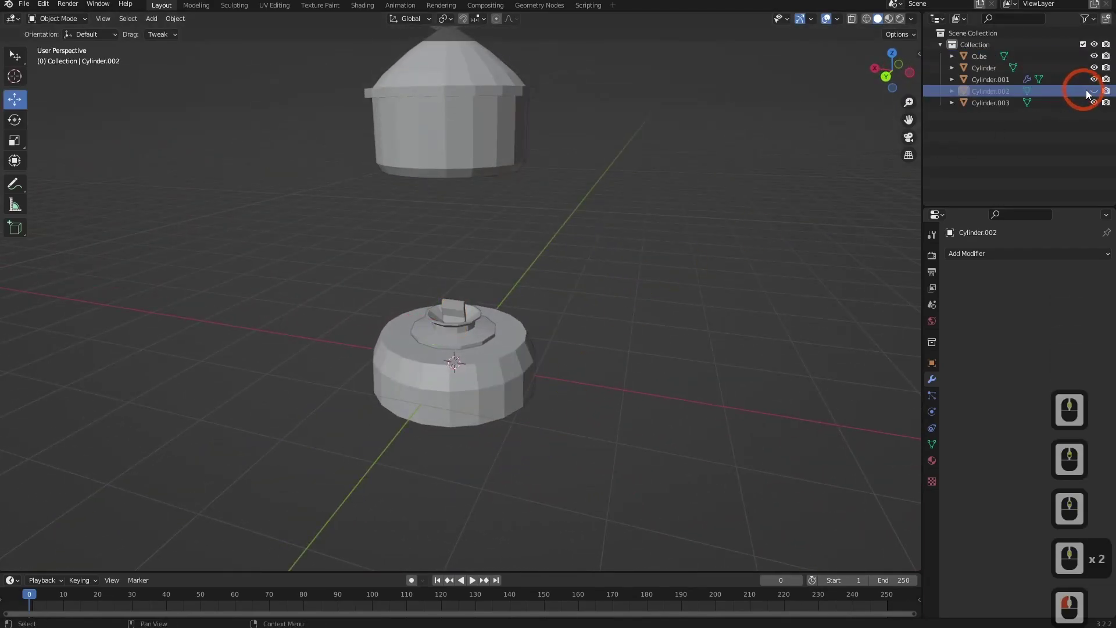
pyautogui.click(1094, 91)
# Add a Solidify modifier to the lantern's middle section.
pyautogui.click(456, 257)
pyautogui.moveTo(455, 257); pyautogui.dragTo(896, 289, button='middle')
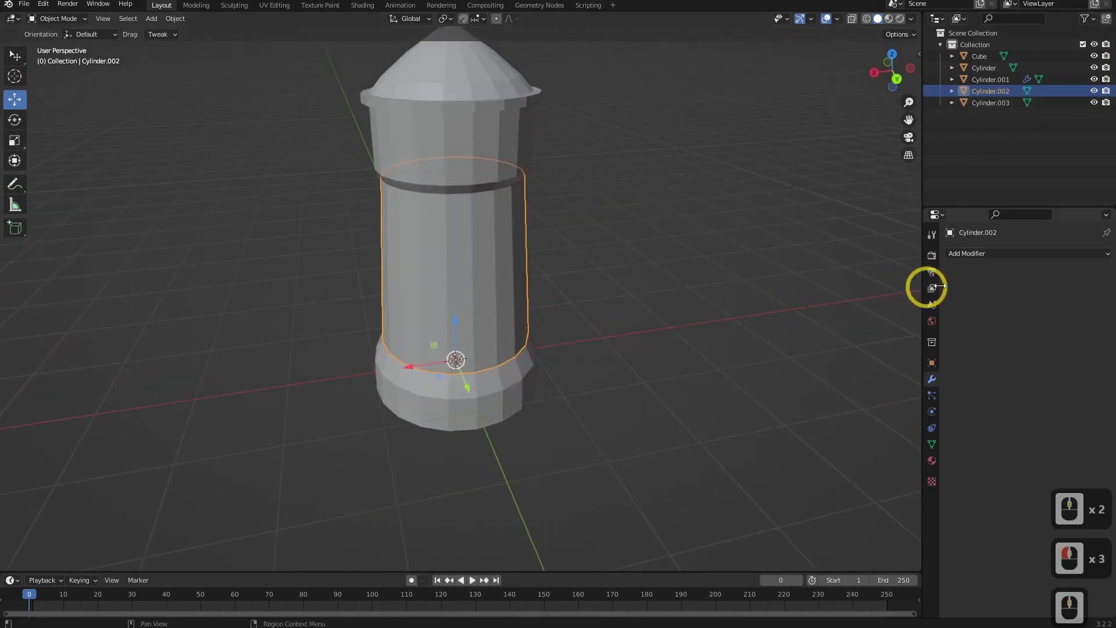
pyautogui.click(968, 256)
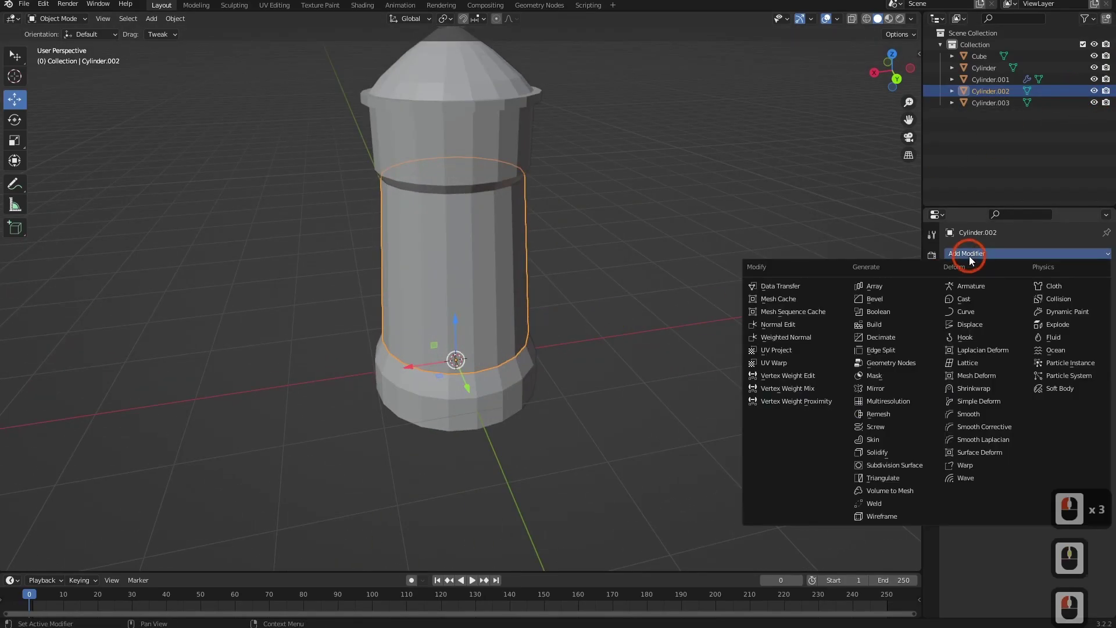
pyautogui.click(887, 452)
# Hide the roof and base object, Cylinder, to expose the middle section's open top.
pyautogui.moveTo(610, 397); pyautogui.dragTo(592, 391, button='middle')
pyautogui.scroll(6, 592, 392)
pyautogui.keyDown('shift'); pyautogui.moveTo(598, 312); pyautogui.dragTo(628, 386, button='middle'); pyautogui.keyUp('shift')
pyautogui.scroll(-3, 628, 386)
pyautogui.keyDown('shift'); pyautogui.moveTo(628, 378); pyautogui.dragTo(599, 297, button='middle'); pyautogui.keyUp('shift')
pyautogui.click(528, 134)
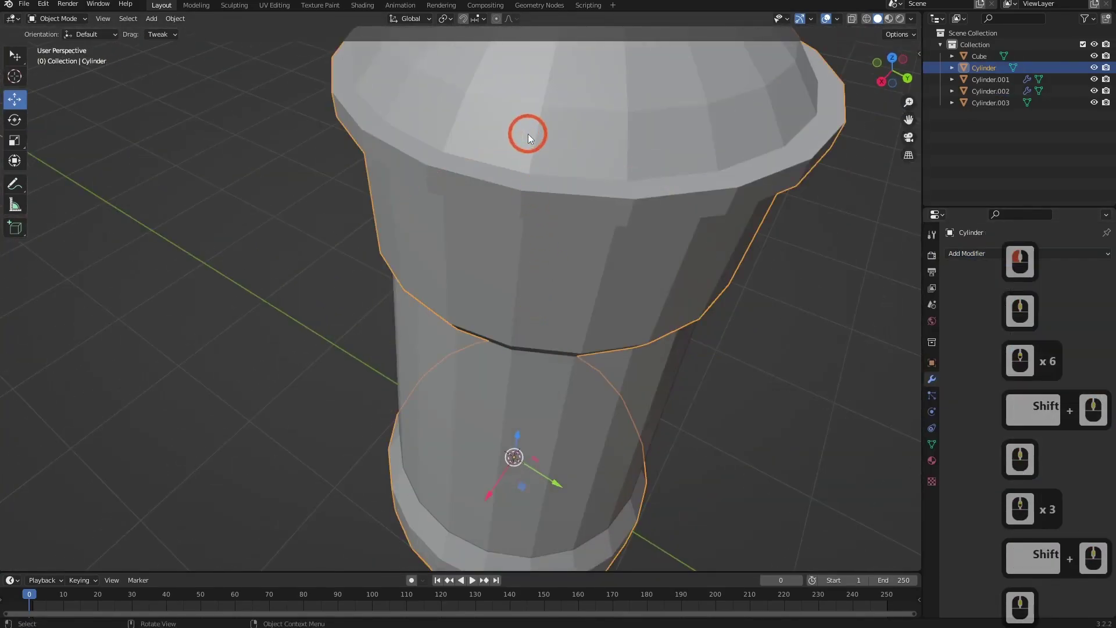
pyautogui.press('h')
# Set the middle section's Solidify thickness to 0.05 m.
pyautogui.moveTo(575, 232); pyautogui.dragTo(895, 311, button='middle')
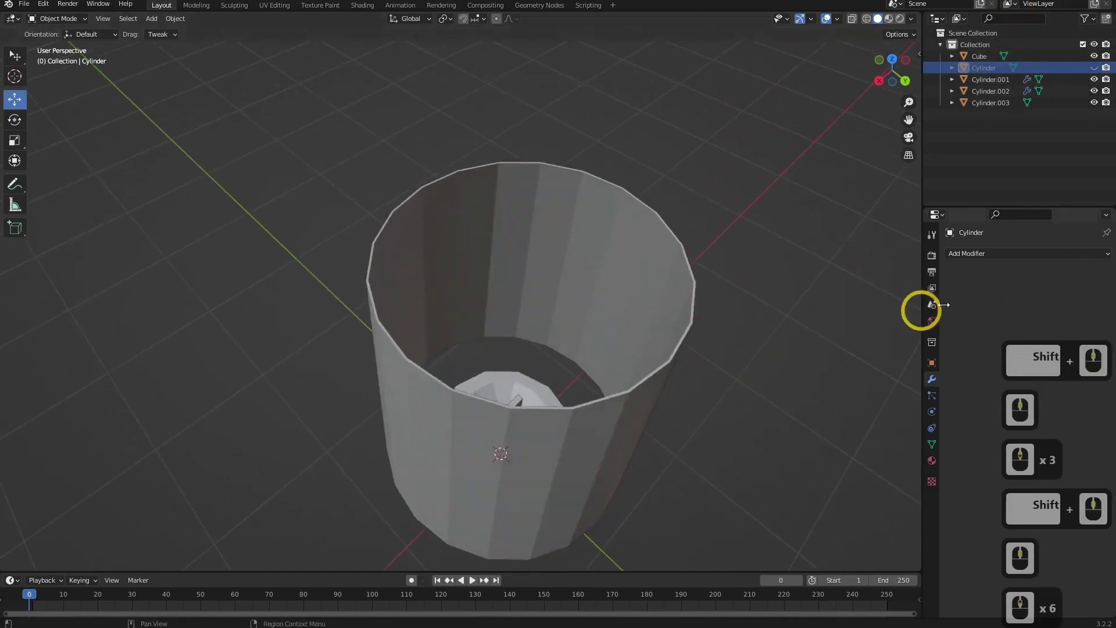
pyautogui.click(576, 411)
pyautogui.moveTo(1059, 304); pyautogui.dragTo(1082, 303)
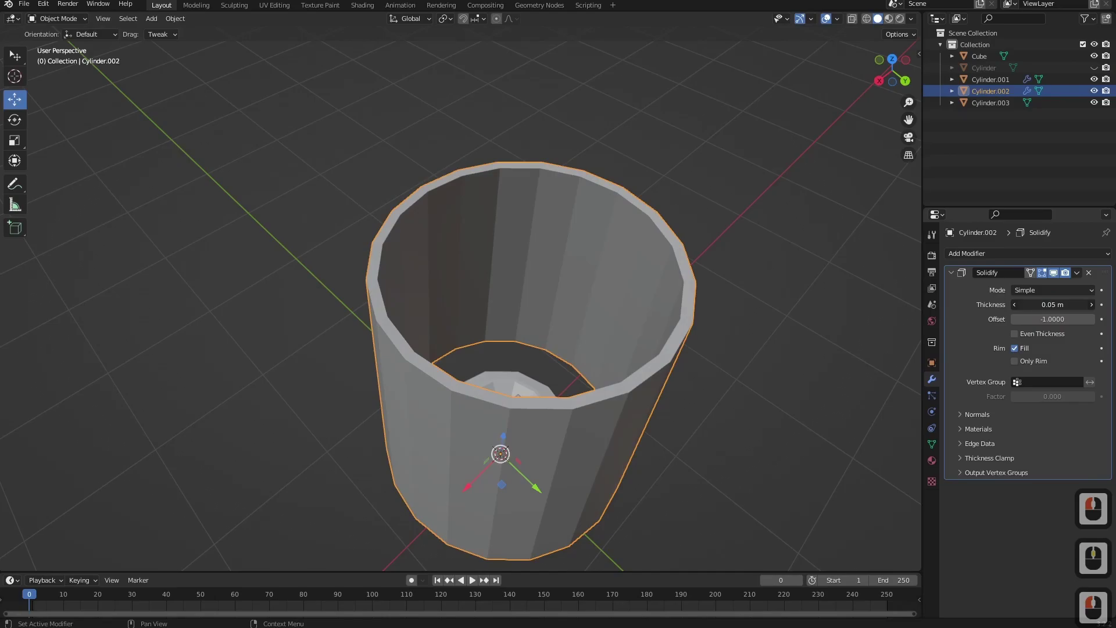
pyautogui.moveTo(581, 459); pyautogui.dragTo(507, 386, button='middle')
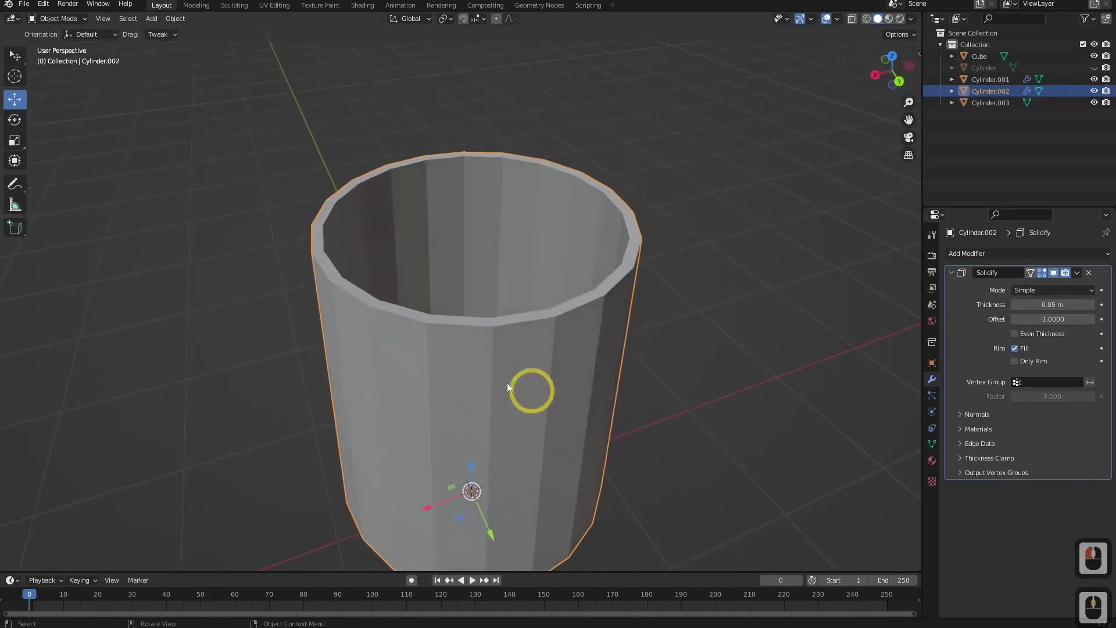
# Unhide the roof and base object, Cylinder, and inspect where the roof meets the middle section.
pyautogui.click(1097, 70)
pyautogui.moveTo(581, 337); pyautogui.dragTo(522, 306, button='middle')
pyautogui.scroll(-5, 560, 283)
pyautogui.scroll(3, 524, 280)
pyautogui.scroll(4, 522, 306)
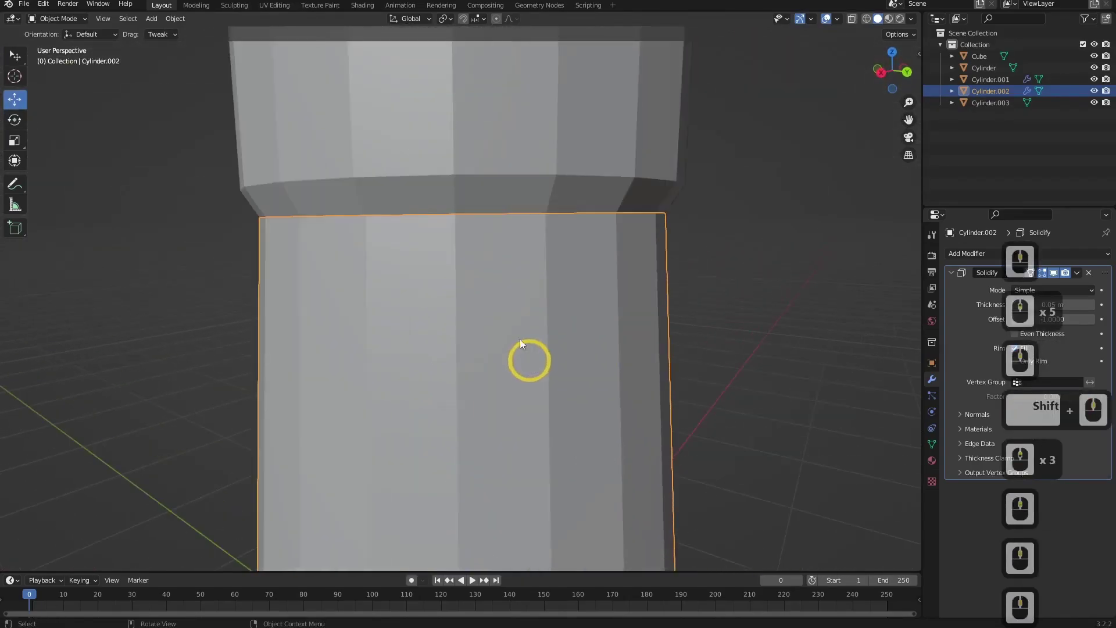
pyautogui.moveTo(526, 357); pyautogui.dragTo(520, 334, button='middle')
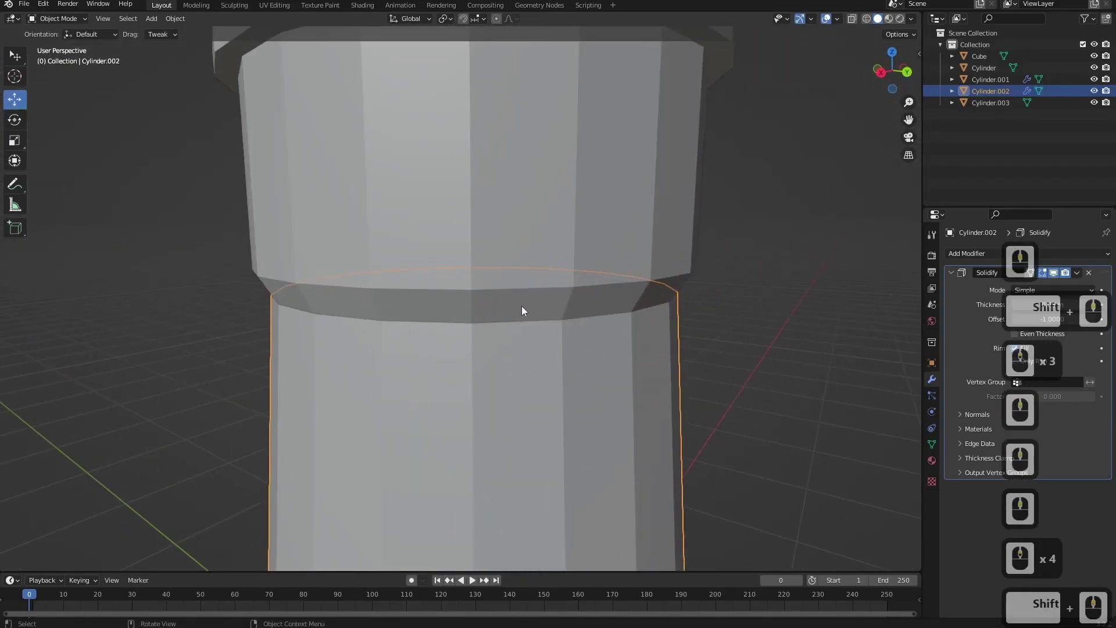
pyautogui.moveTo(597, 306); pyautogui.dragTo(625, 310, button='middle')
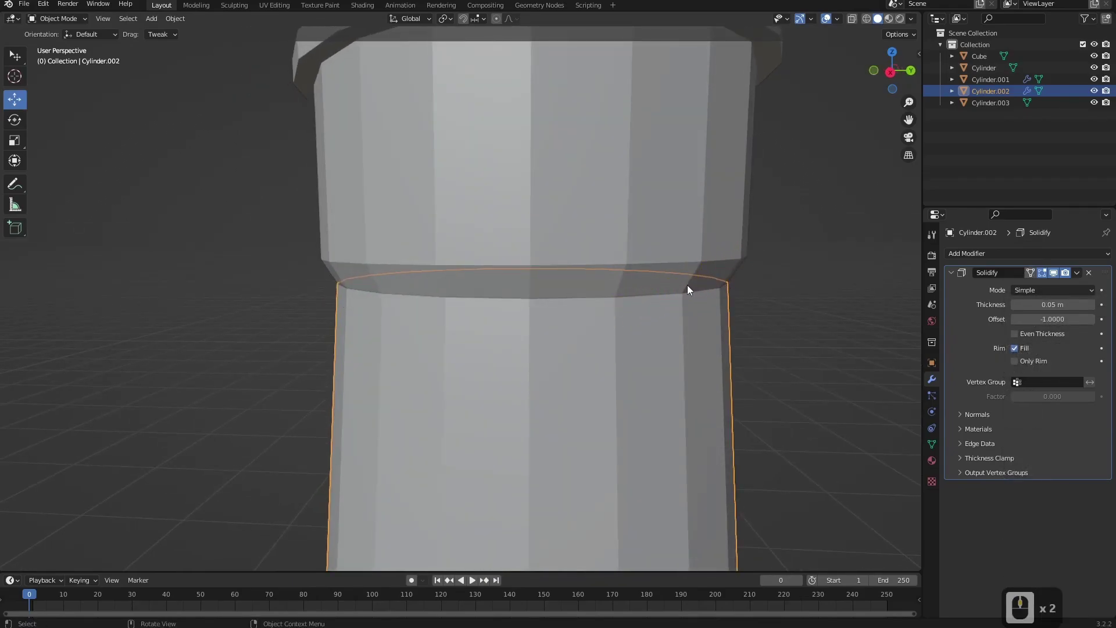
# Switch editing to the roof and base object, Cylinder, in Edit Mode at the roof's lower rim.
pyautogui.hotkey('ctrl', 'r')
pyautogui.press('Tab')
pyautogui.moveTo(697, 273); pyautogui.dragTo(657, 278, button='middle')
pyautogui.press('Tab')
pyautogui.click(662, 254)
pyautogui.press('Tab')
pyautogui.scroll(3, 657, 279)
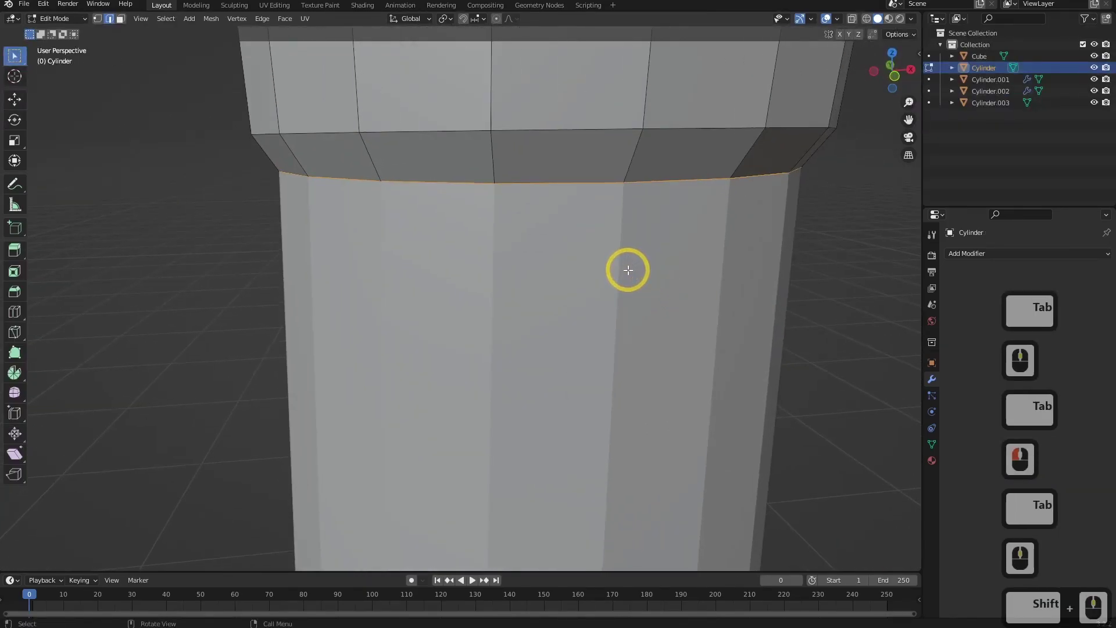
# Switch to wireframe shading and extrude the roof's bottom face slightly downward into the middle section.
pyautogui.press('e')
pyautogui.rightClick(641, 274)
pyautogui.press('z')
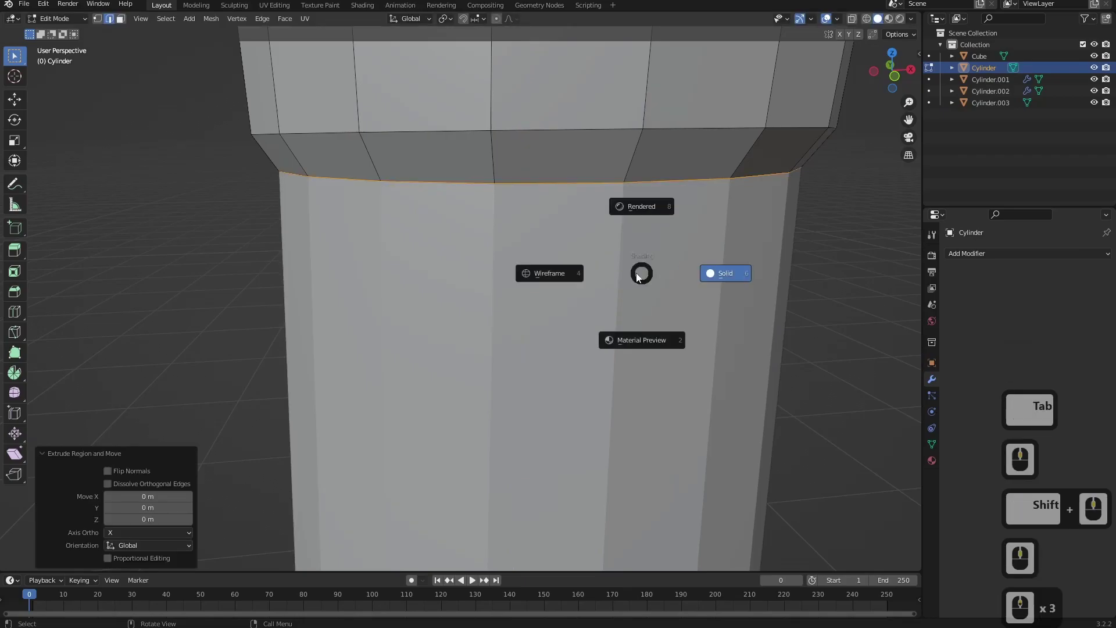
pyautogui.click(522, 273)
pyautogui.moveTo(583, 261); pyautogui.dragTo(572, 257, button='middle')
pyautogui.keyDown('shift'); pyautogui.moveTo(572, 256); pyautogui.dragTo(540, 297, button='middle'); pyautogui.keyUp('shift')
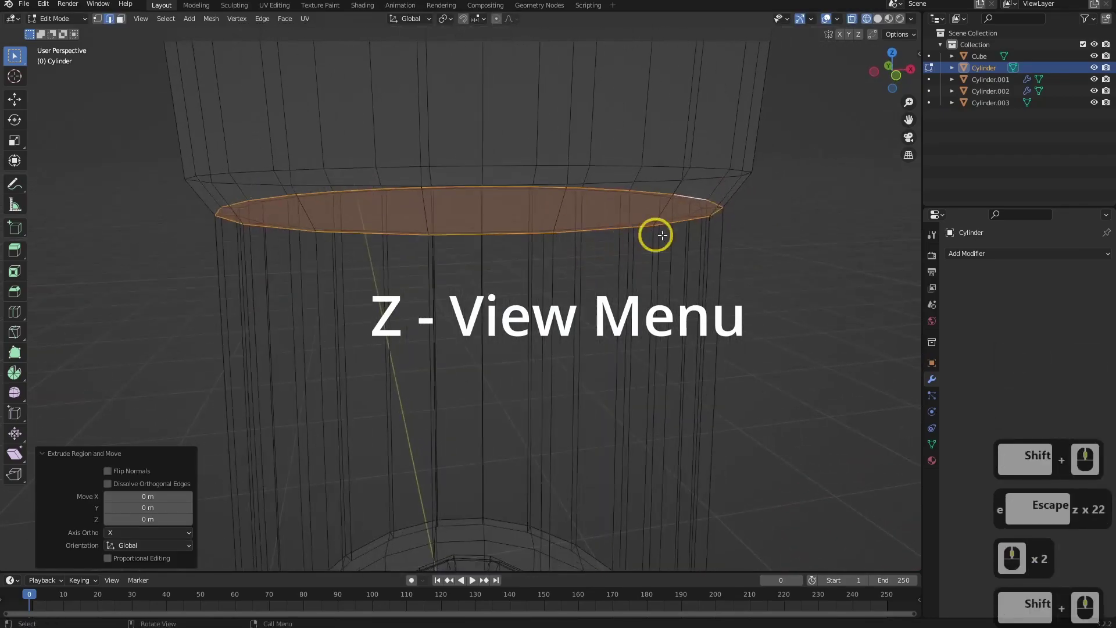
pyautogui.press('e')
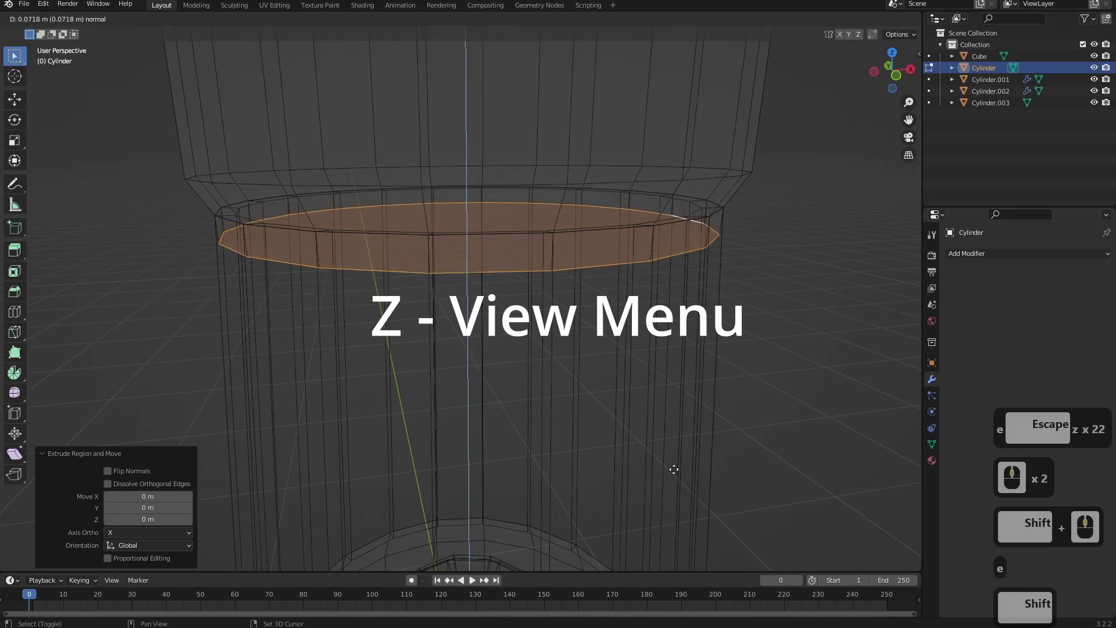
pyautogui.keyDown('shift'); pyautogui.click(672, 505); pyautogui.keyUp('shift')
# Add a centred loop cut around the roof's extruded rim and scale it outward by about 1.03.
pyautogui.hotkey('ctrl', 'r')
pyautogui.doubleClick(731, 229)
pyautogui.press('s')
pyautogui.keyDown('shift'); pyautogui.rightClick(806, 236); pyautogui.keyUp('shift')
pyautogui.press('s')
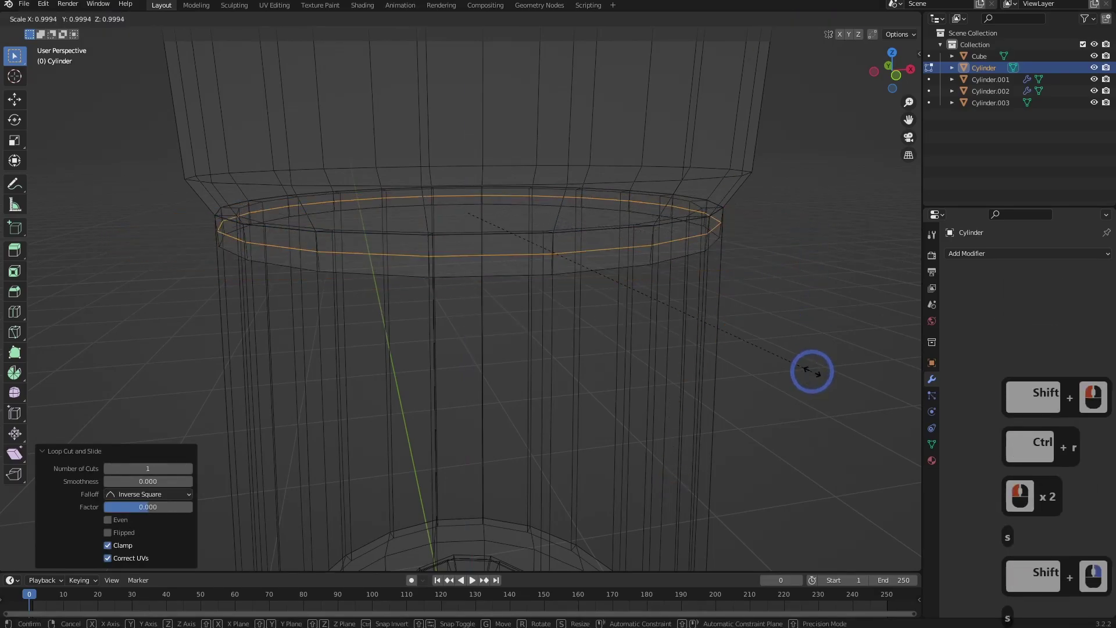
pyautogui.press('shift')
pyautogui.keyDown('shift'); pyautogui.click(907, 363); pyautogui.keyUp('shift')
pyautogui.hotkey('ctrl', 'z')
pyautogui.press('s')
pyautogui.press('shift')
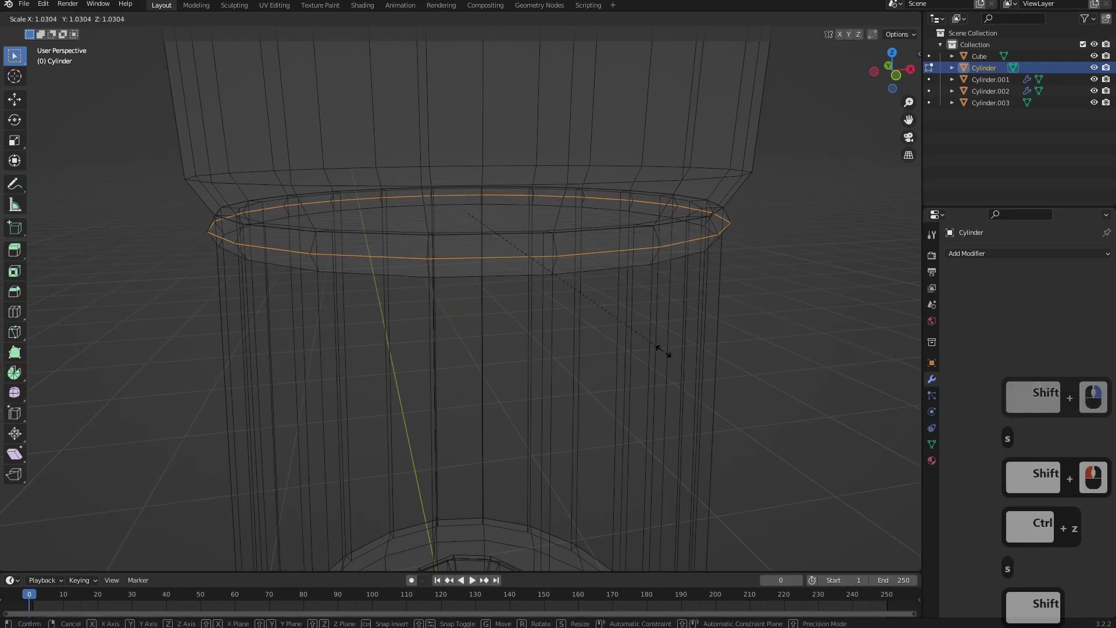
pyautogui.keyDown('shift'); pyautogui.click(655, 364); pyautogui.keyUp('shift')
# Edit the middle section, Cylinder.002, and add a loop cut near its top edge with a slide factor of about -0.946.
pyautogui.moveTo(655, 364); pyautogui.dragTo(667, 331, button='middle')
pyautogui.press('Tab')
pyautogui.click(655, 322)
pyautogui.press('Tab')
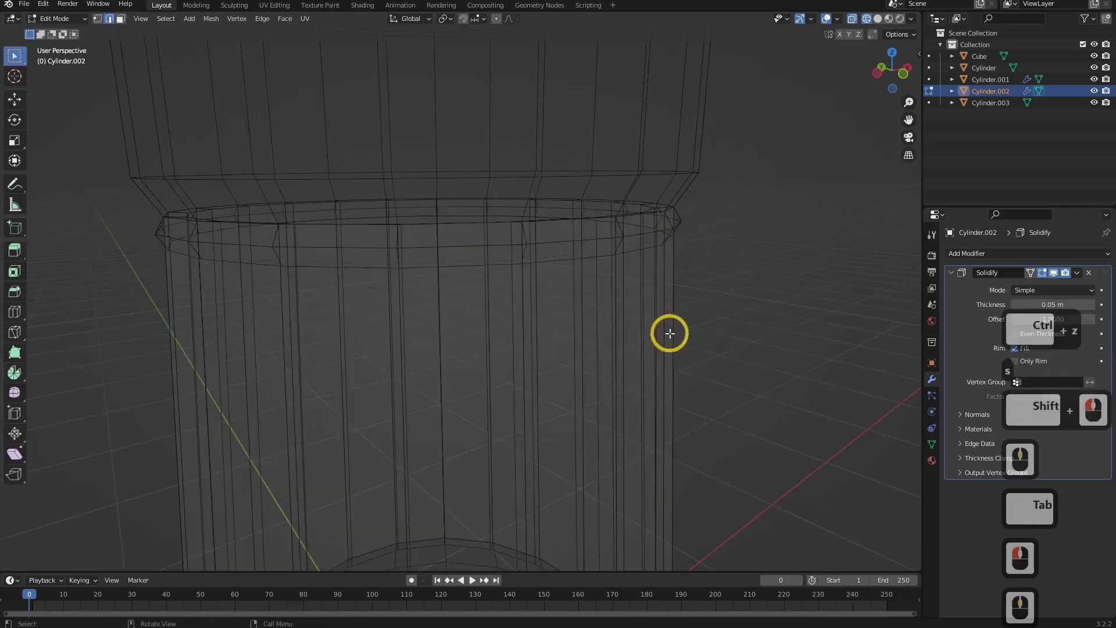
pyautogui.hotkey('ctrl', 'r')
pyautogui.click(652, 274)
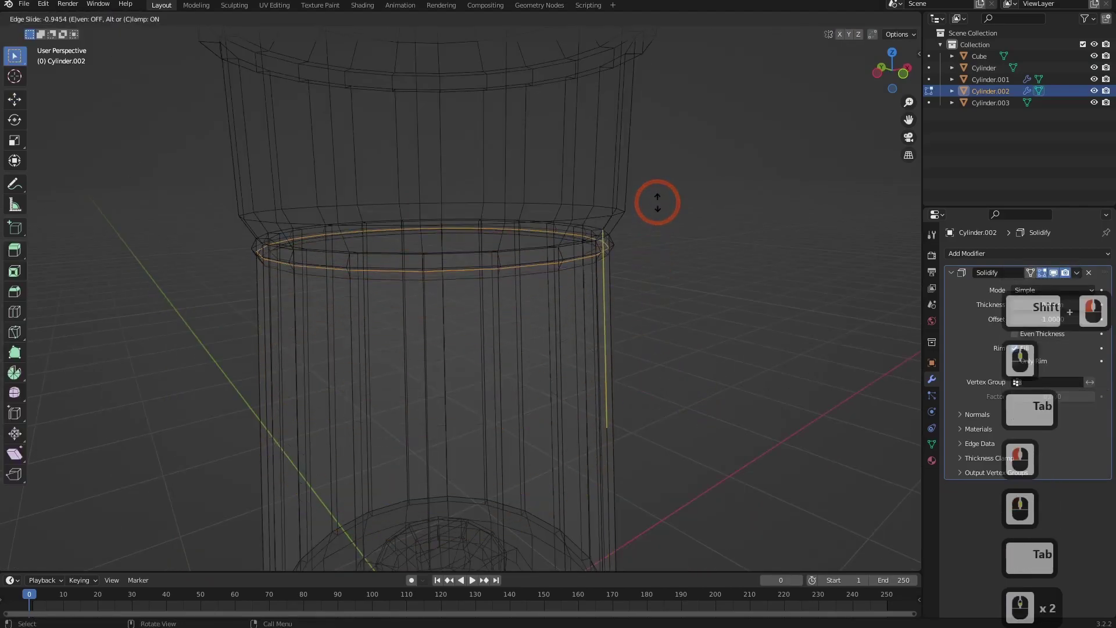
pyautogui.click(654, 205)
pyautogui.moveTo(642, 220); pyautogui.dragTo(587, 269, button='middle')
pyautogui.scroll(3, 620, 314)
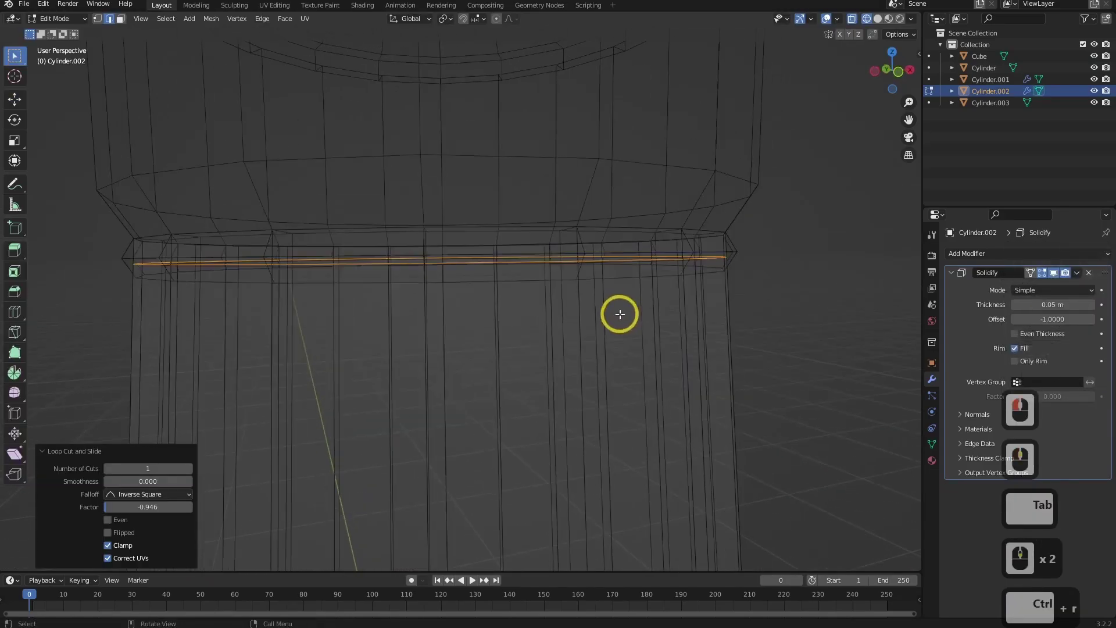
# Raise the middle section's new edge loop about 0.009 m along Z and scale it outward by about 1.043.
pyautogui.keyDown('shift'); pyautogui.middleClick(614, 317); pyautogui.keyUp('shift')
pyautogui.middleClick(616, 316)
pyautogui.press('g')
pyautogui.press('z')
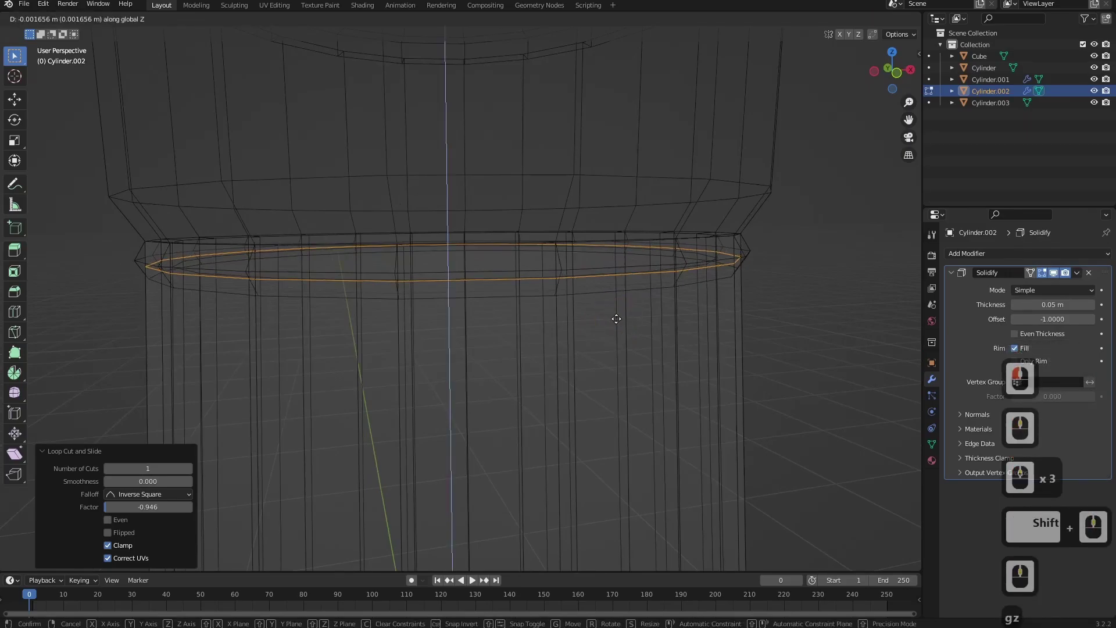
pyautogui.keyDown('shift'); pyautogui.click(627, 273); pyautogui.keyUp('shift')
pyautogui.press('s')
pyautogui.press('shift')
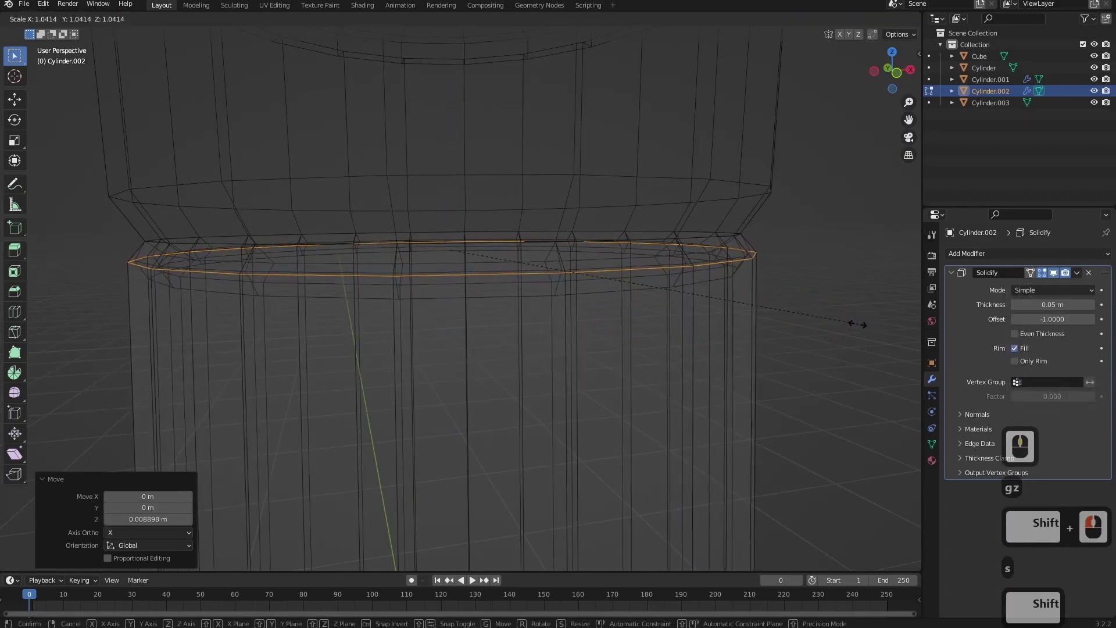
pyautogui.keyDown('shift'); pyautogui.click(861, 328); pyautogui.keyUp('shift')
# Select the middle section's topmost edge loop and scale it outward by about 1.017.
pyautogui.press('space')
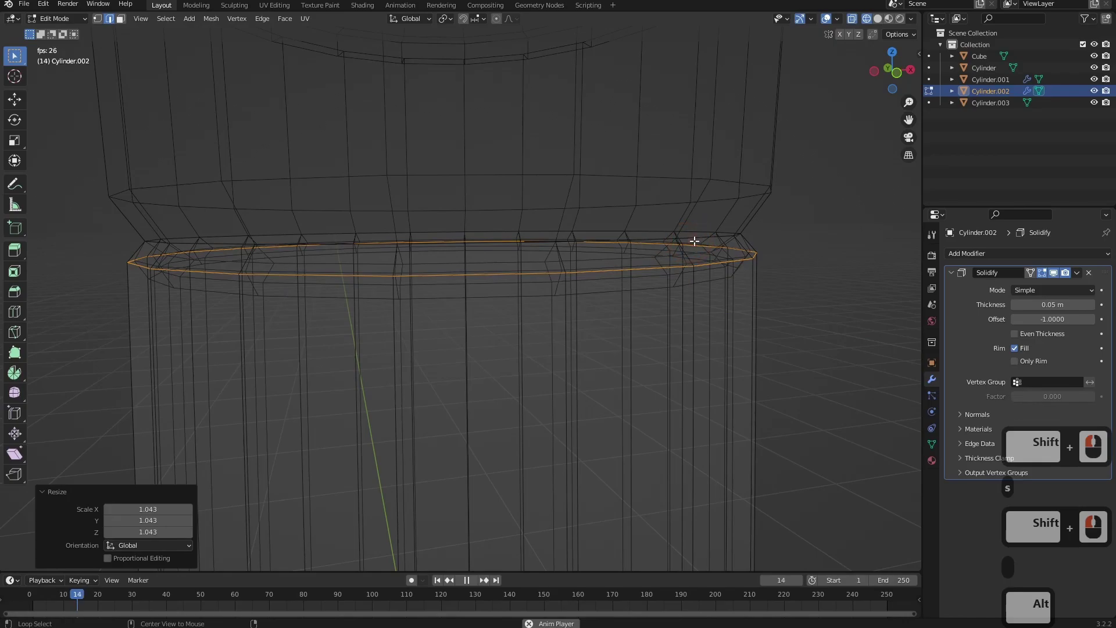
pyautogui.keyDown('alt'); pyautogui.click(694, 240); pyautogui.keyUp('alt')
pyautogui.press('space')
pyautogui.press('s')
pyautogui.keyDown('shift'); pyautogui.click(887, 321); pyautogui.keyUp('shift')
pyautogui.moveTo(795, 363); pyautogui.dragTo(771, 361, button='middle')
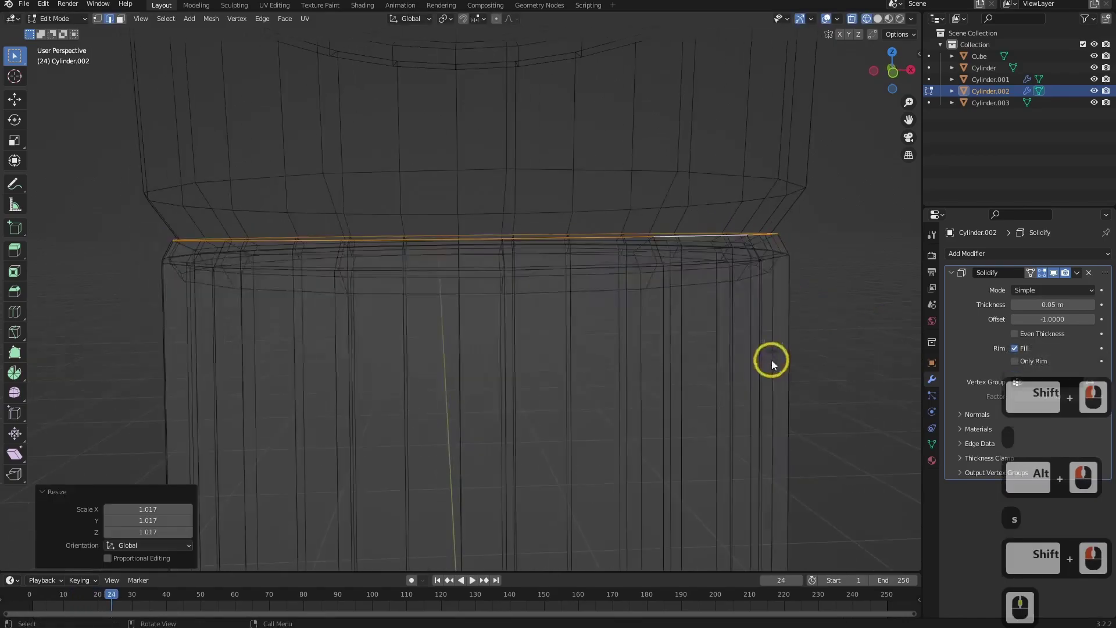
# Return to solid shading and Object Mode, and bring the lantern's base into view.
pyautogui.press('z')
pyautogui.scroll(-3, 592, 387)
pyautogui.press('z')
pyautogui.scroll(-2, 755, 378)
pyautogui.press('Tab')
pyautogui.moveTo(647, 406); pyautogui.dragTo(692, 414, button='middle')
pyautogui.moveTo(692, 414)
pyautogui.keyDown('shift'); pyautogui.mouseDown(button='middle')
pyautogui.moveTo(632, 337)
pyautogui.moveTo(577, 300)
pyautogui.mouseUp(button='middle'); pyautogui.keyUp('shift')
pyautogui.scroll(4, 507, 393)
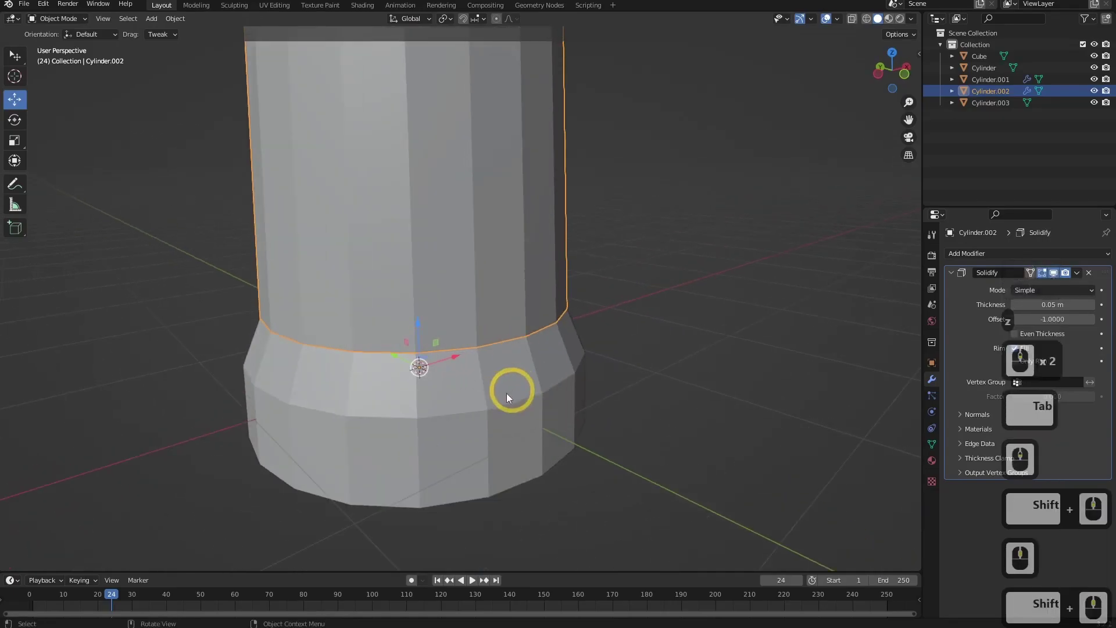
# Open the roof and base object, Cylinder, in Edit Mode with wireframe shading.
pyautogui.click(521, 375)
pyautogui.press('Tab')
pyautogui.moveTo(578, 381)
pyautogui.mouseDown(button='middle')
pyautogui.moveTo(542, 386)
pyautogui.moveTo(553, 389)
pyautogui.mouseUp(button='middle')
pyautogui.press('z')
pyautogui.click(478, 387)
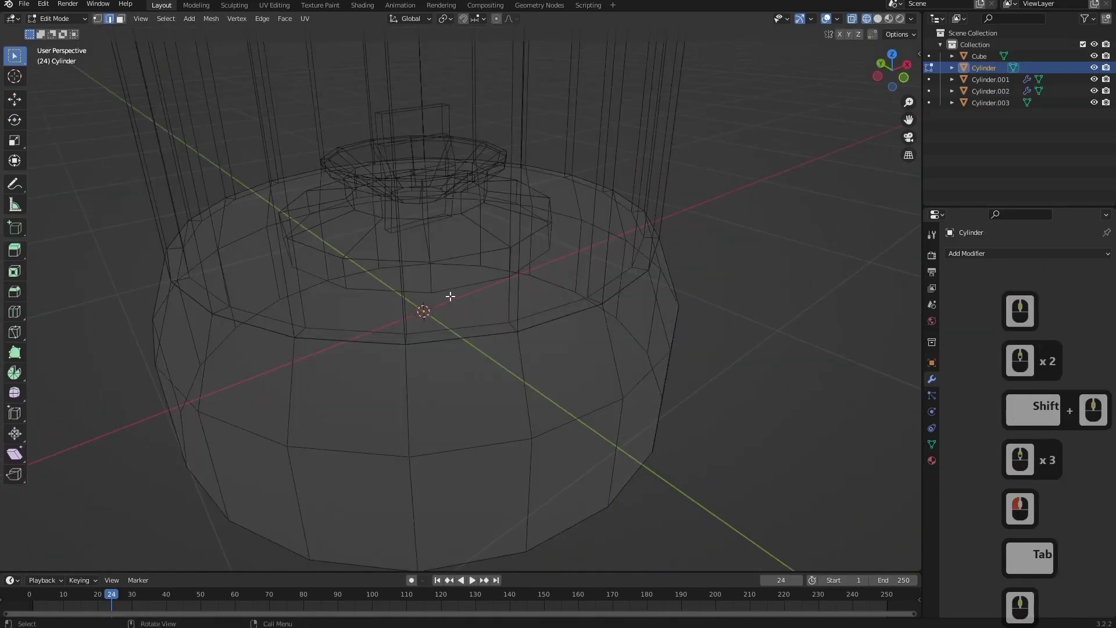
# Select the base's top face in face select mode and extrude it upward about 0.038 m.
pyautogui.press('3')
pyautogui.click(423, 218)
pyautogui.click(545, 348)
pyautogui.moveTo(546, 349); pyautogui.dragTo(685, 326, button='middle')
pyautogui.press('e')
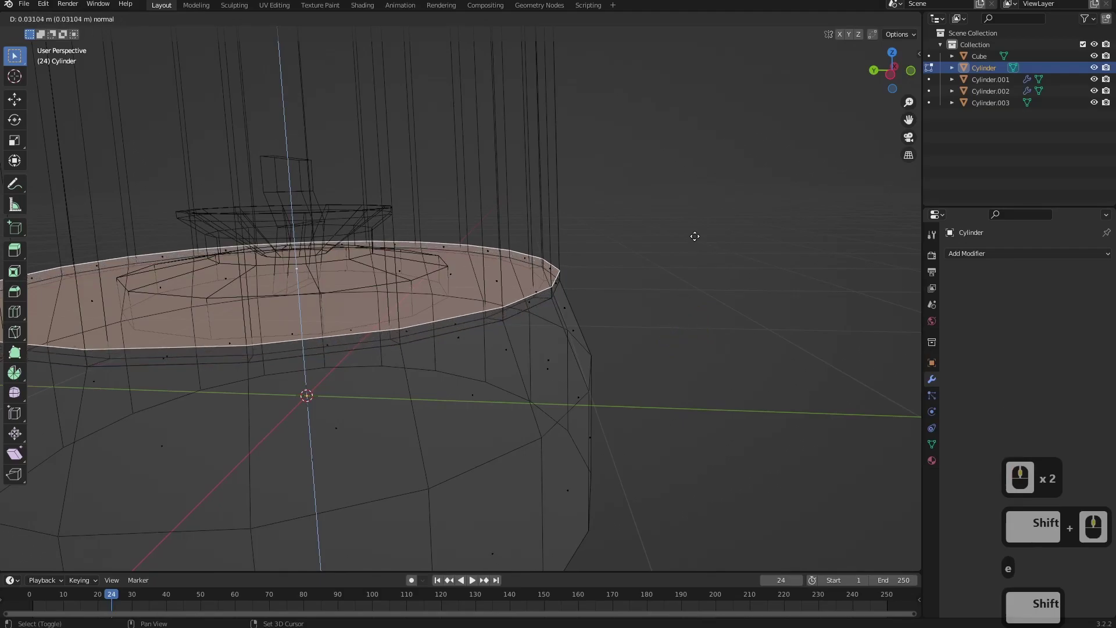
pyautogui.keyDown('shift'); pyautogui.click(695, 219); pyautogui.keyUp('shift')
# Add a centred loop cut around the base's extruded rim, scale it slightly outward, and leave Edit Mode.
pyautogui.scroll(2, 583, 321)
pyautogui.moveTo(601, 316); pyautogui.dragTo(647, 274, button='middle')
pyautogui.hotkey('ctrl', 'r')
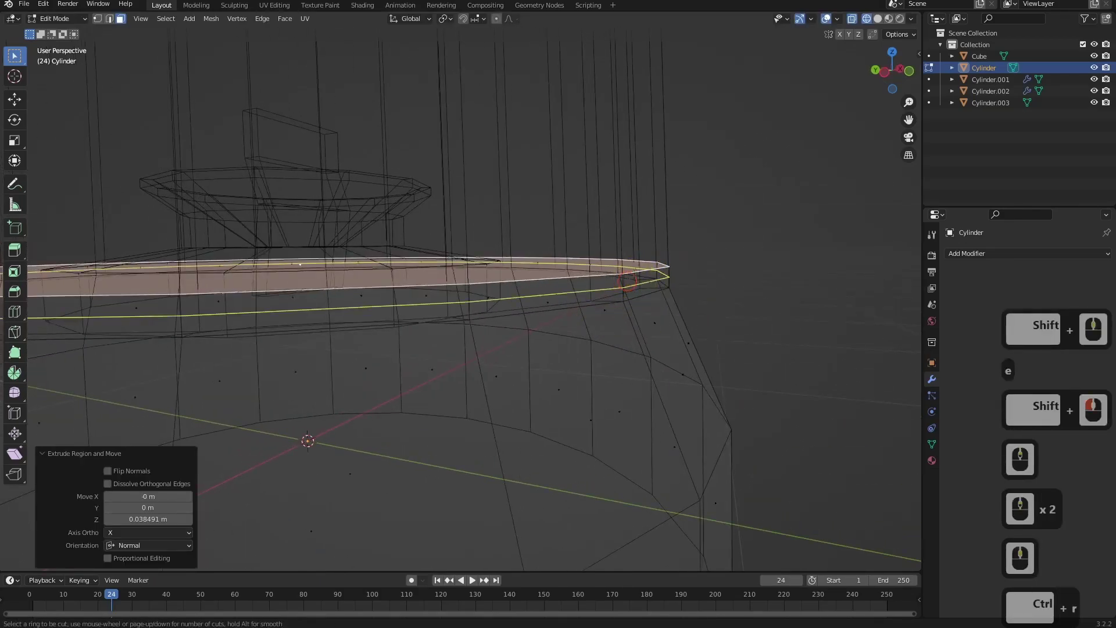
pyautogui.doubleClick(627, 282)
pyautogui.press('s')
pyautogui.keyDown('shift'); pyautogui.click(861, 290); pyautogui.keyUp('shift')
pyautogui.press('Tab')
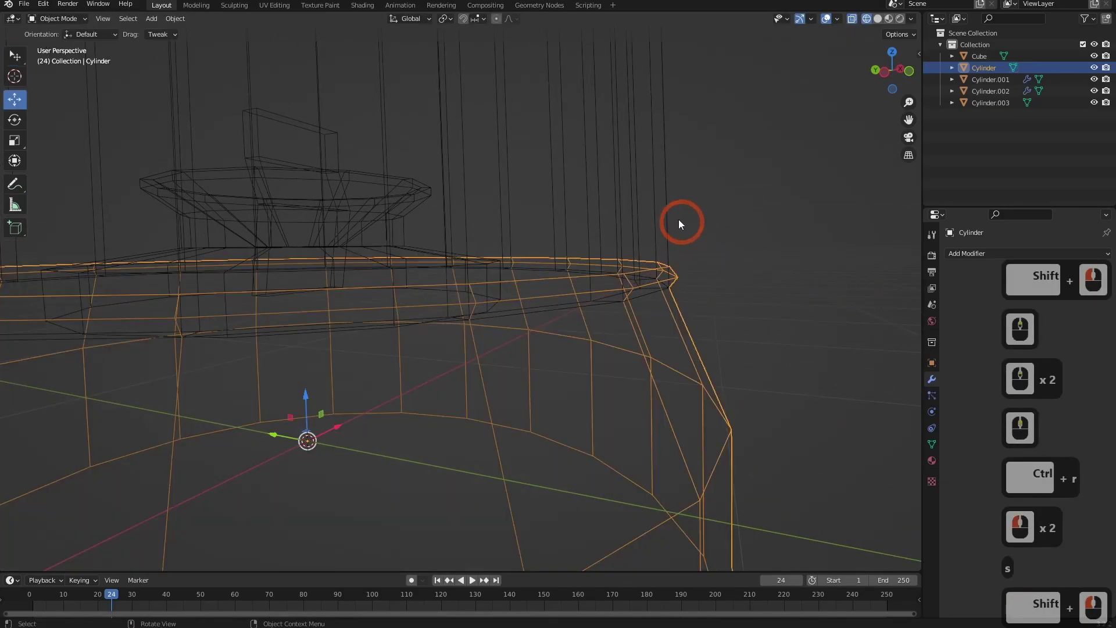
# Edit the middle section, Cylinder.002, and add a loop cut near its bottom edge with a slide factor of about 0.958.
pyautogui.click(674, 215)
pyautogui.press('Tab')
pyautogui.hotkey('ctrl', 'r')
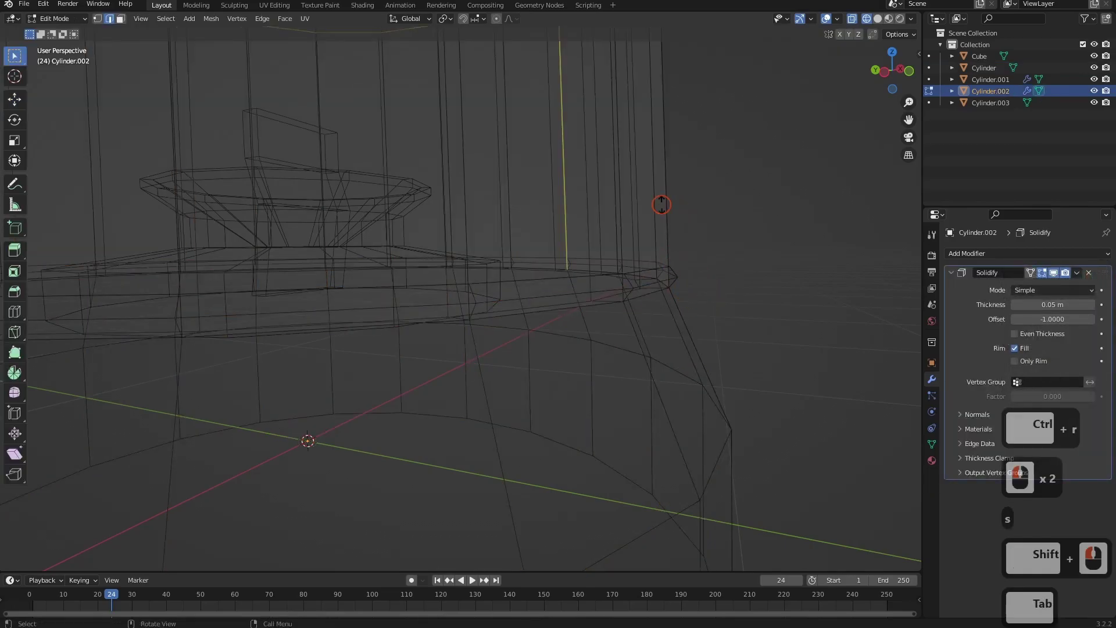
pyautogui.click(700, 229)
pyautogui.click(686, 272)
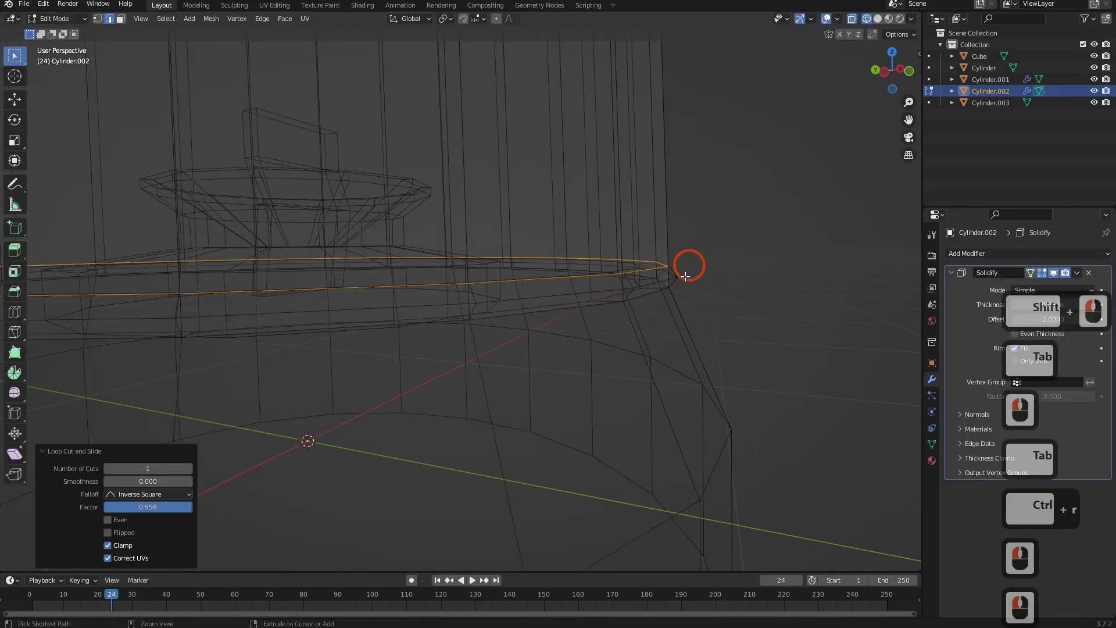
# Add a second, centred loop cut in the middle section's bottom strip and scale it outward by about 1.03.
pyautogui.hotkey('ctrl', 'r')
pyautogui.doubleClick(733, 277)
pyautogui.press('s')
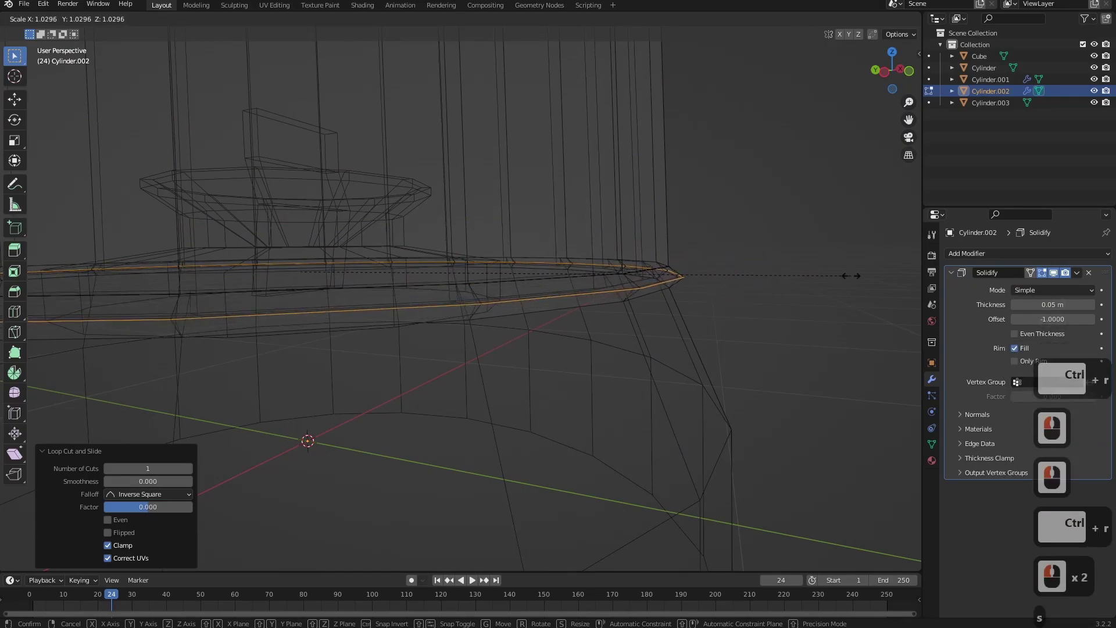
pyautogui.keyDown('shift'); pyautogui.click(730, 258); pyautogui.keyUp('shift')
# Select the middle section's edge loop just above the bottom flare and scale it outward by about 1.006.
pyautogui.keyDown('alt'); pyautogui.click(674, 266); pyautogui.keyUp('alt')
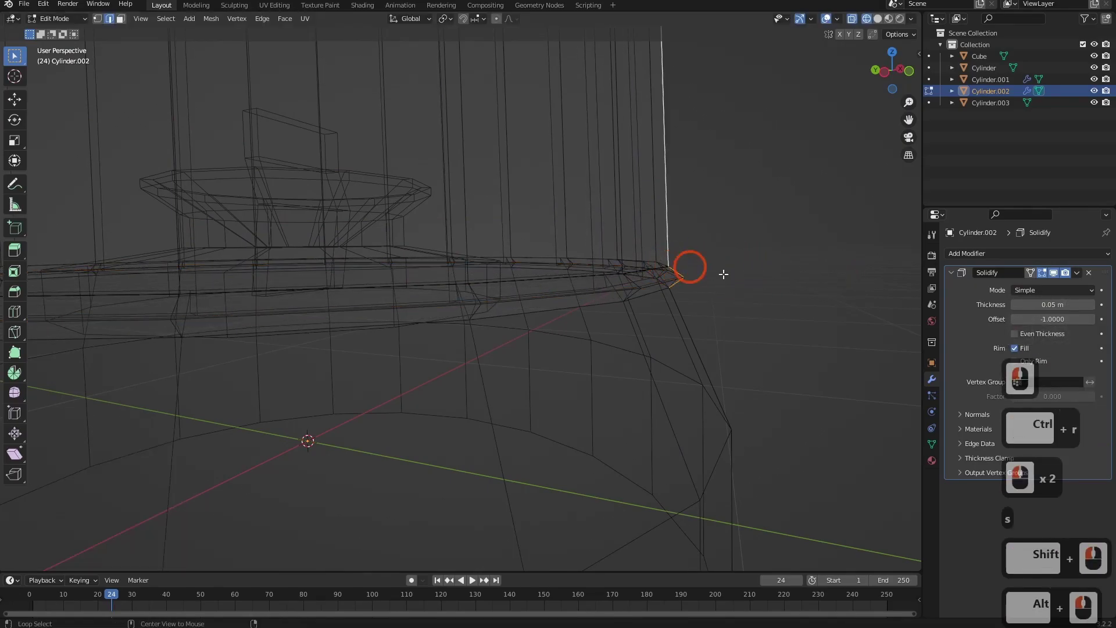
pyautogui.keyDown('alt'); pyautogui.click(659, 265); pyautogui.keyUp('alt')
pyautogui.keyDown('alt'); pyautogui.click(660, 270); pyautogui.keyUp('alt')
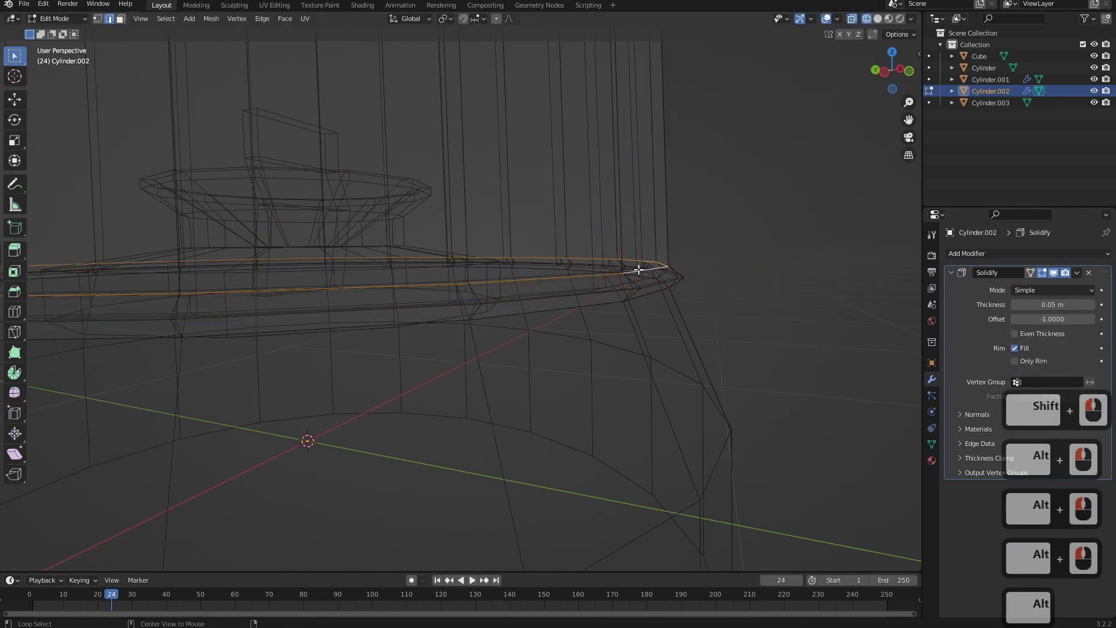
pyautogui.press('s')
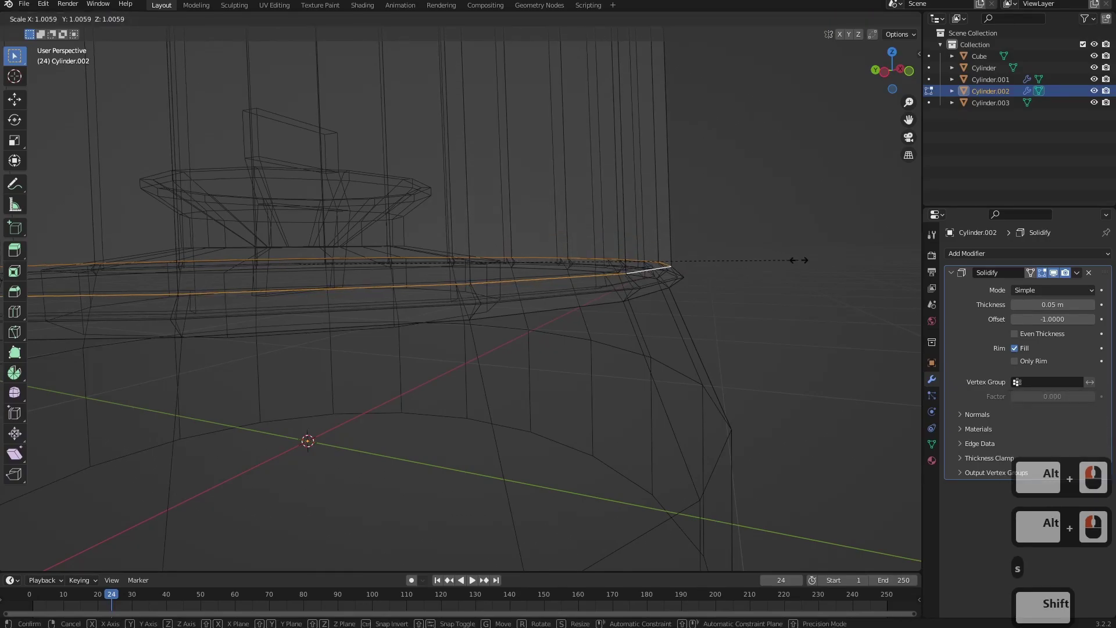
pyautogui.keyDown('shift'); pyautogui.click(657, 303); pyautogui.keyUp('shift')
# Scale the middle section's bottom edge loop slightly outward and return to Object Mode.
pyautogui.keyDown('alt'); pyautogui.click(716, 311); pyautogui.keyUp('alt')
pyautogui.press('s')
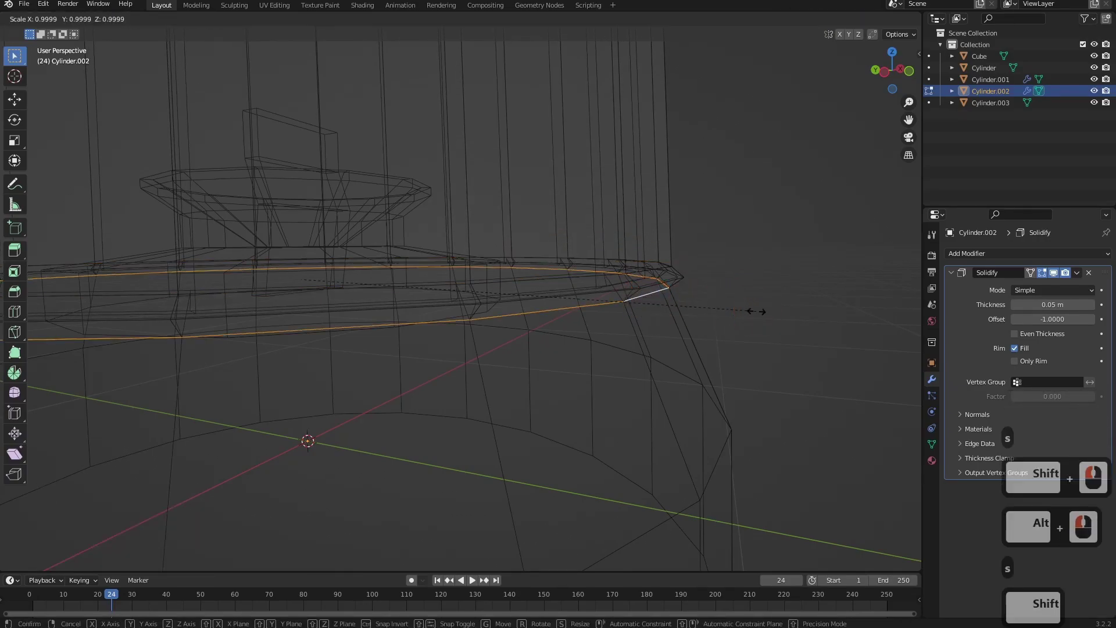
pyautogui.keyDown('shift'); pyautogui.click(798, 312); pyautogui.keyUp('shift')
pyautogui.press('Tab')
# Switch the viewport back to solid shading and review the whole lantern from several angles.
pyautogui.press('z')
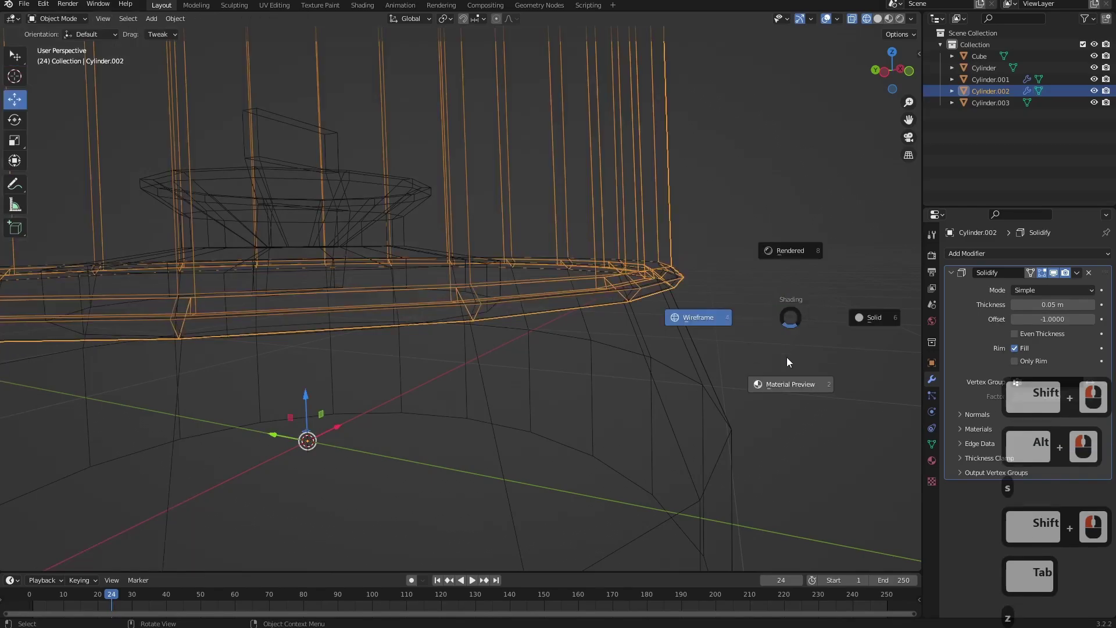
pyautogui.scroll(-3, 753, 337)
pyautogui.moveTo(651, 316); pyautogui.dragTo(572, 299, button='middle')
pyautogui.scroll(-7, 572, 303)
pyautogui.moveTo(530, 265)
pyautogui.keyDown('shift'); pyautogui.mouseDown(button='middle')
pyautogui.moveTo(518, 326)
pyautogui.moveTo(729, 341)
pyautogui.moveTo(826, 325)
pyautogui.moveTo(660, 312)
pyautogui.mouseUp(button='middle'); pyautogui.keyUp('shift')
pyautogui.scroll(1, 813, 326)
pyautogui.click(877, 19)
pyautogui.moveTo(580, 272)
pyautogui.mouseDown(button='middle')
pyautogui.moveTo(288, 267)
pyautogui.moveTo(416, 268)
pyautogui.mouseUp(button='middle')
pyautogui.moveTo(539, 228); pyautogui.dragTo(608, 234, button='middle')
pyautogui.moveTo(429, 281); pyautogui.dragTo(491, 249, button='middle')
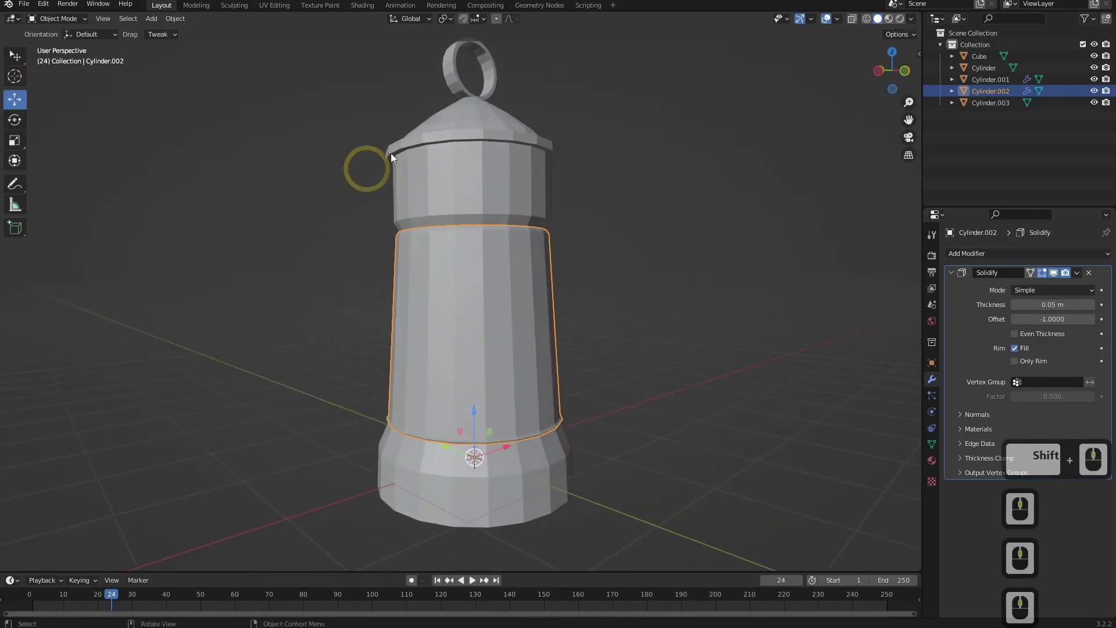
# Toggle the Statistics display in the viewport overlays.
pyautogui.click(838, 18)
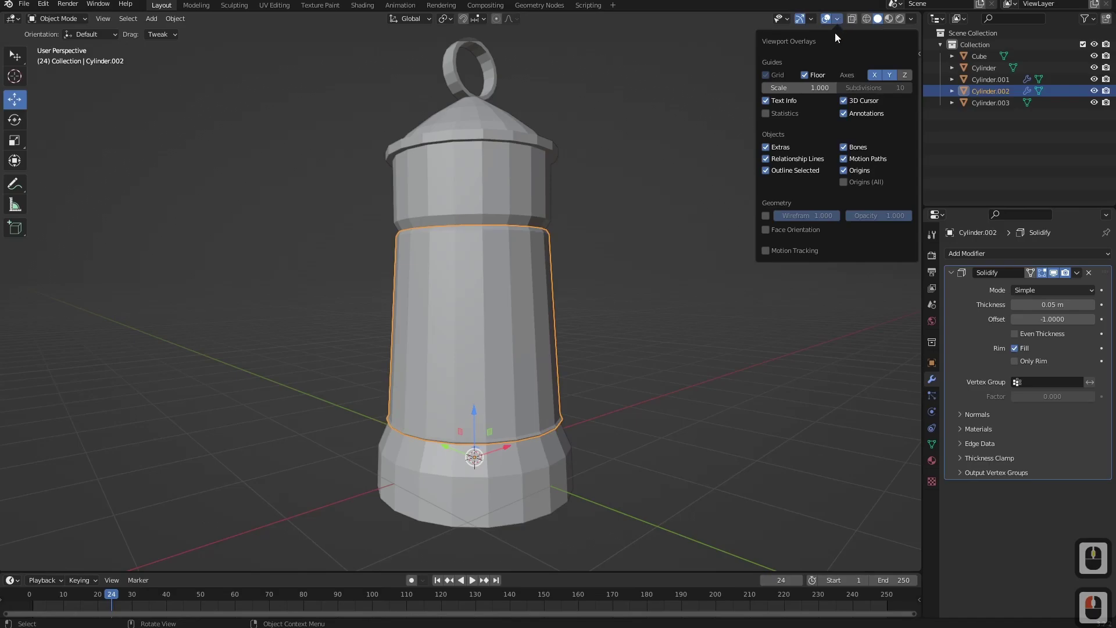
pyautogui.click(783, 115)
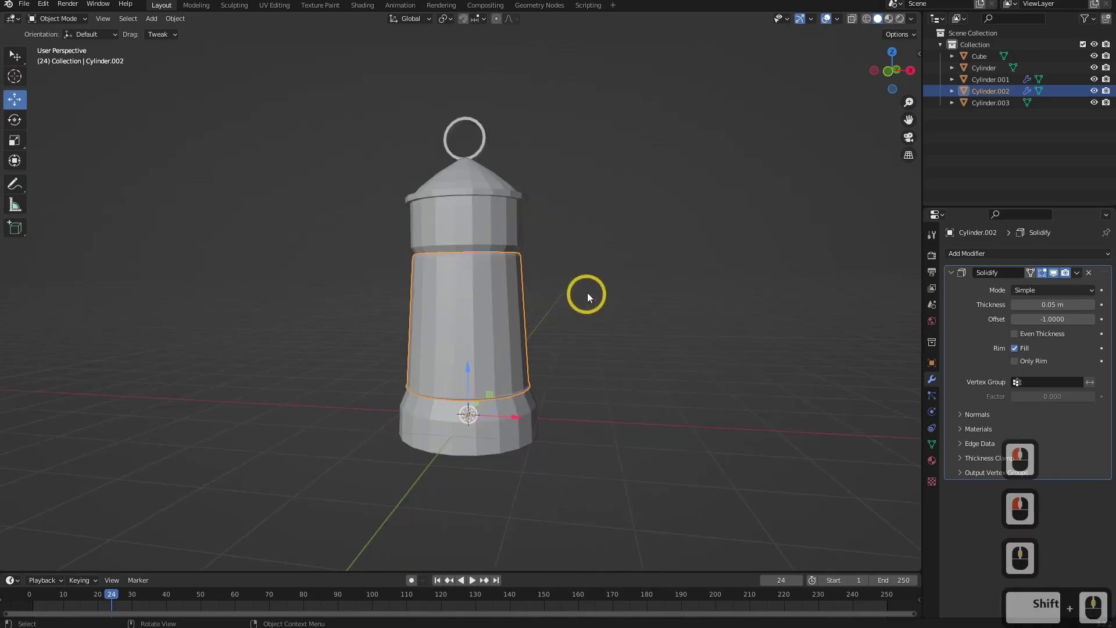
# Select the roof and base object, Cylinder, and view it from closer up.
pyautogui.moveTo(475, 337); pyautogui.dragTo(468, 241, button='middle')
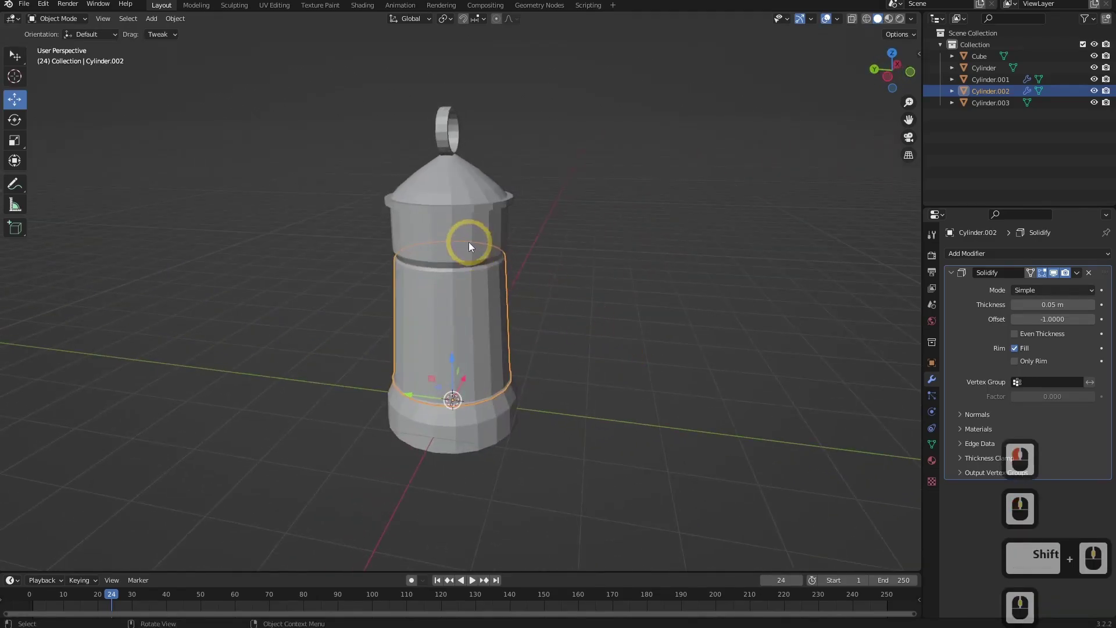
pyautogui.click(468, 242)
pyautogui.moveTo(558, 195); pyautogui.dragTo(511, 229, button='middle')
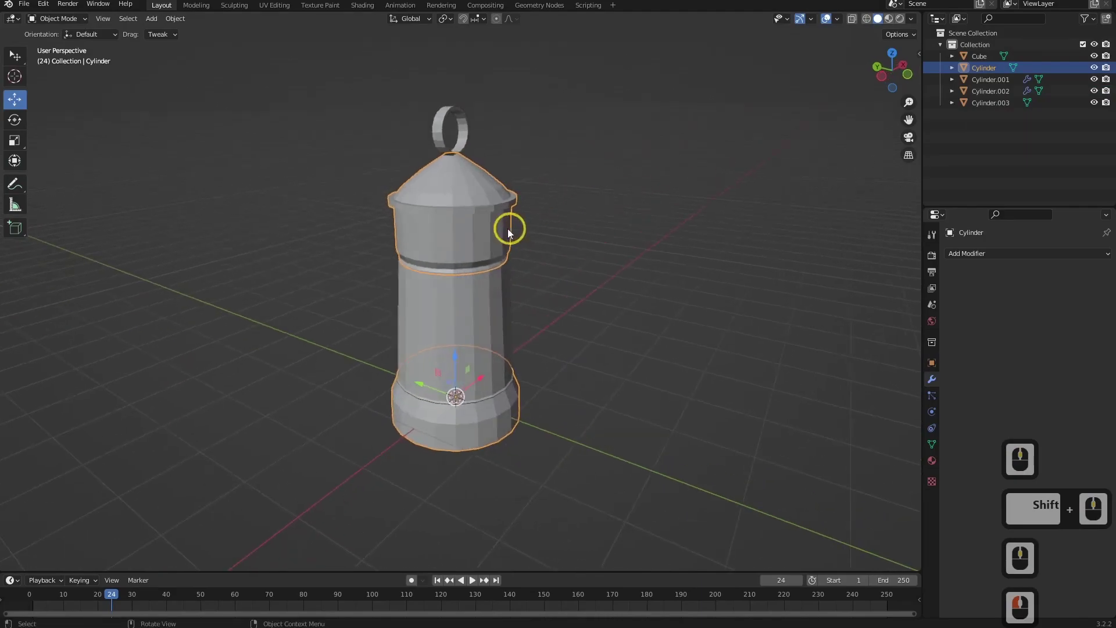
pyautogui.scroll(3, 448, 225)
pyautogui.moveTo(441, 208); pyautogui.dragTo(415, 278, button='middle')
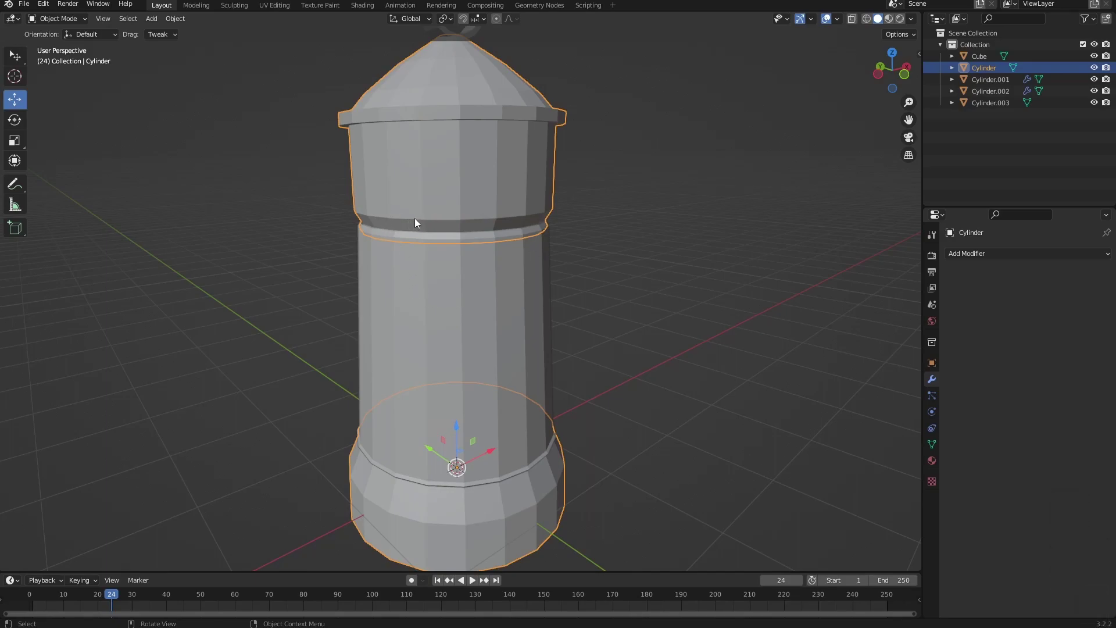
# Apply Shade Smooth to the roof and base object, Cylinder, and to the middle section, Cylinder.002.
pyautogui.click(173, 20)
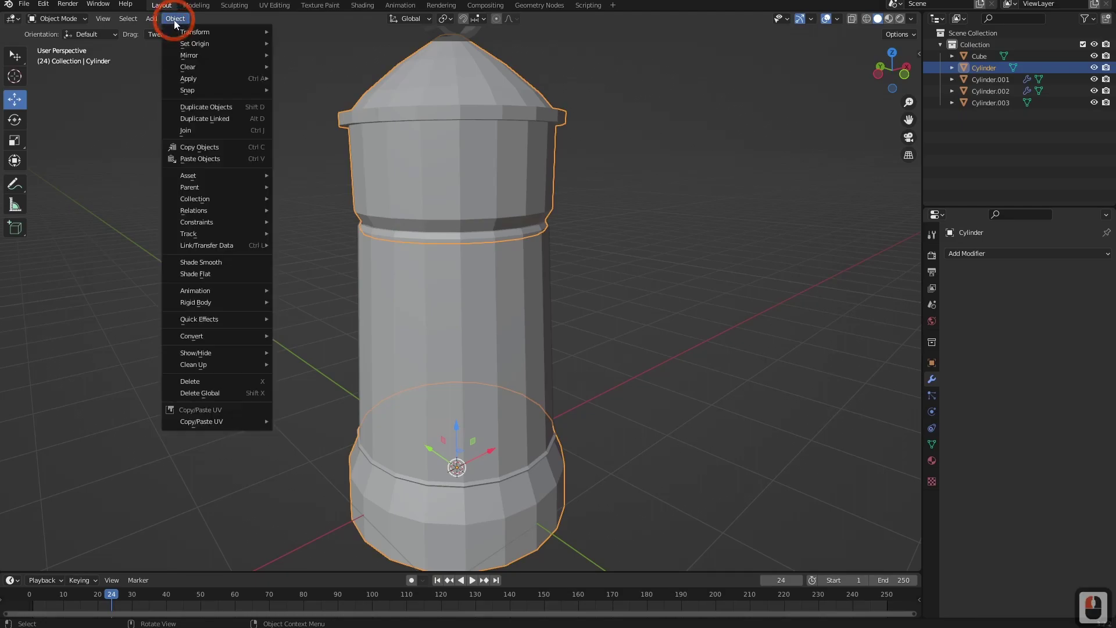
pyautogui.click(225, 262)
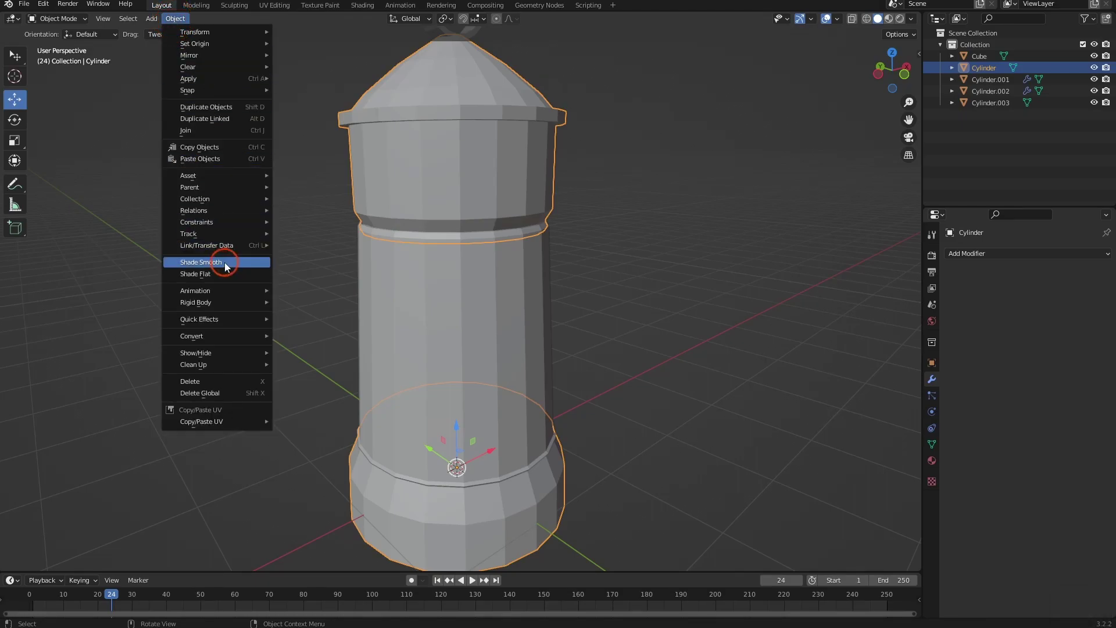
pyautogui.click(382, 284)
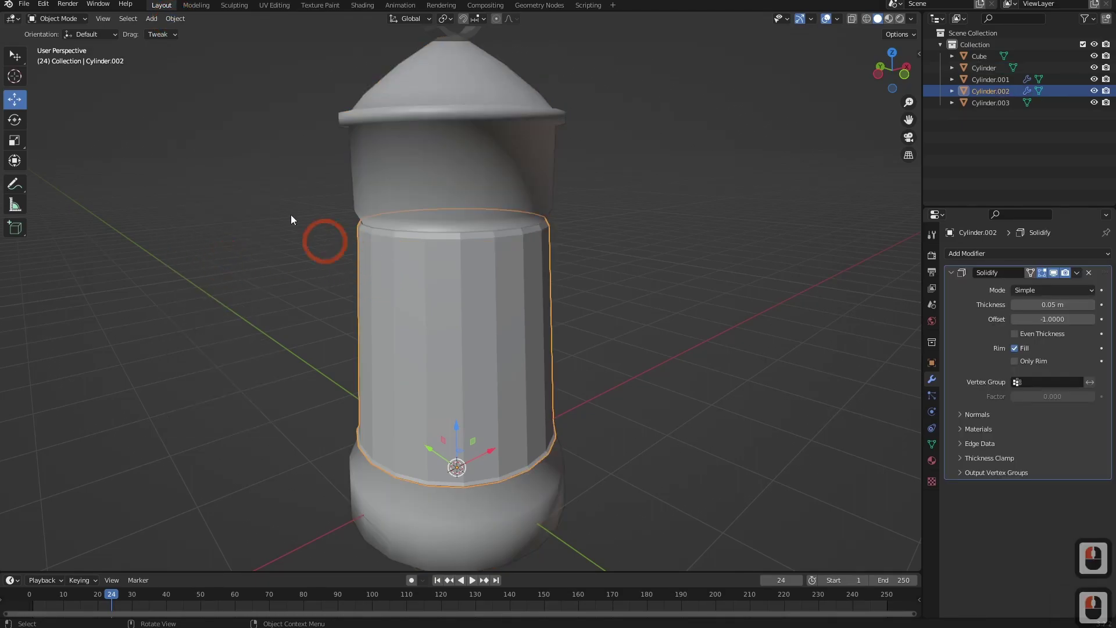
pyautogui.click(175, 18)
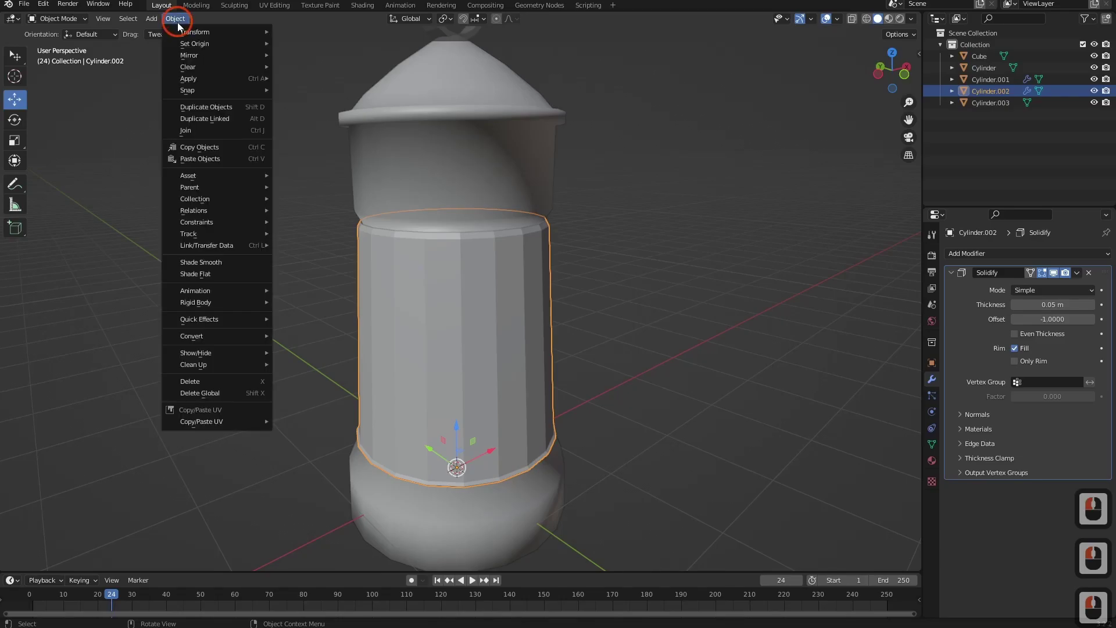
pyautogui.click(206, 262)
# Hide the middle section, apply Shade Smooth to the burner, Cylinder.003, and unhide the middle section.
pyautogui.click(1093, 91)
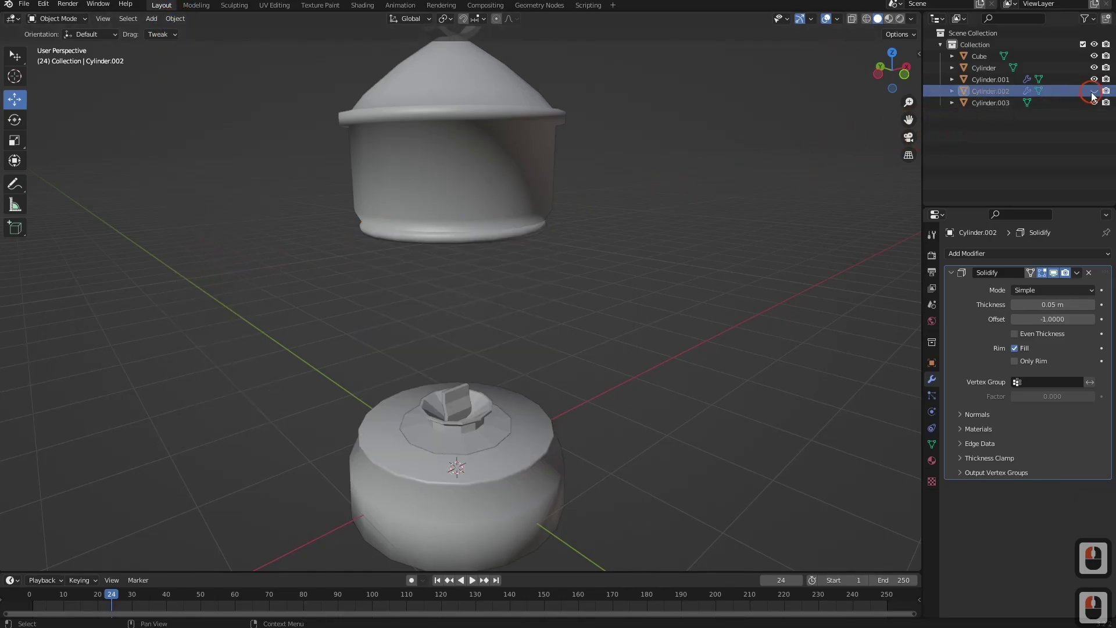
pyautogui.click(472, 428)
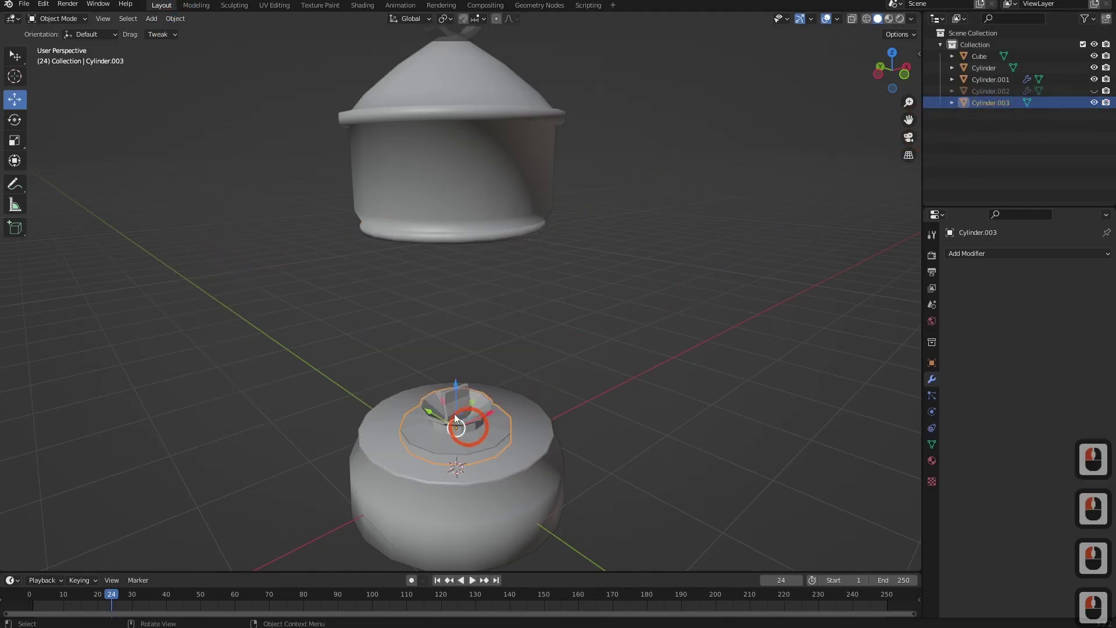
pyautogui.click(182, 21)
pyautogui.click(209, 262)
pyautogui.moveTo(468, 405); pyautogui.dragTo(505, 353, button='middle')
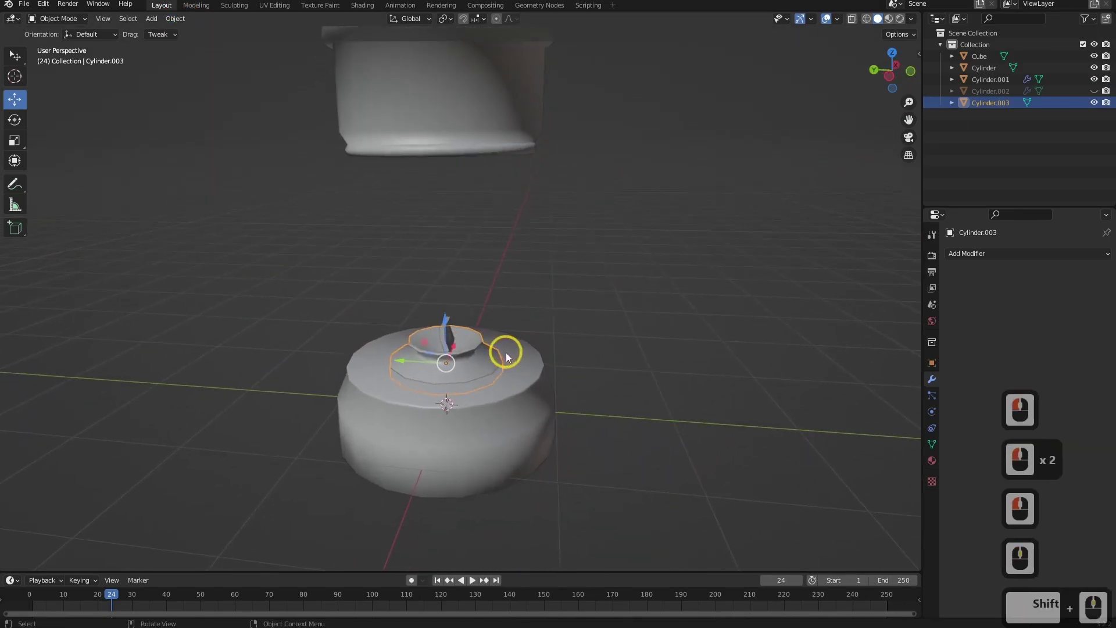
pyautogui.click(1093, 91)
# Apply Shade Smooth to the ring handle on top of the roof, Cylinder.001.
pyautogui.scroll(-4, 578, 292)
pyautogui.moveTo(518, 271); pyautogui.dragTo(299, 89, button='middle')
pyautogui.click(425, 207)
pyautogui.scroll(5, 444, 203)
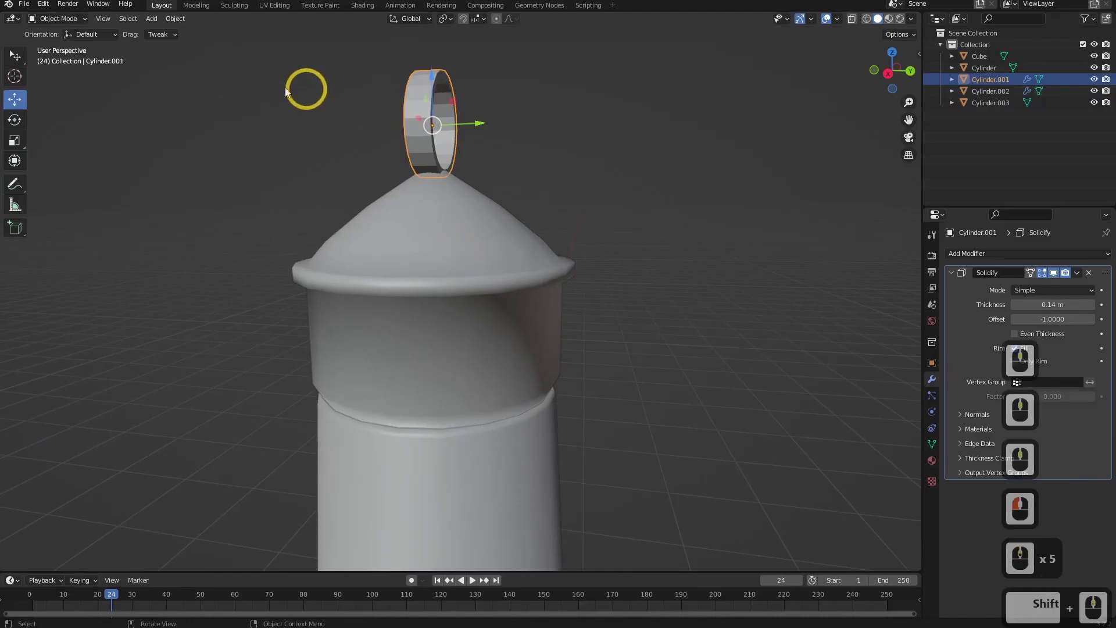
pyautogui.click(175, 18)
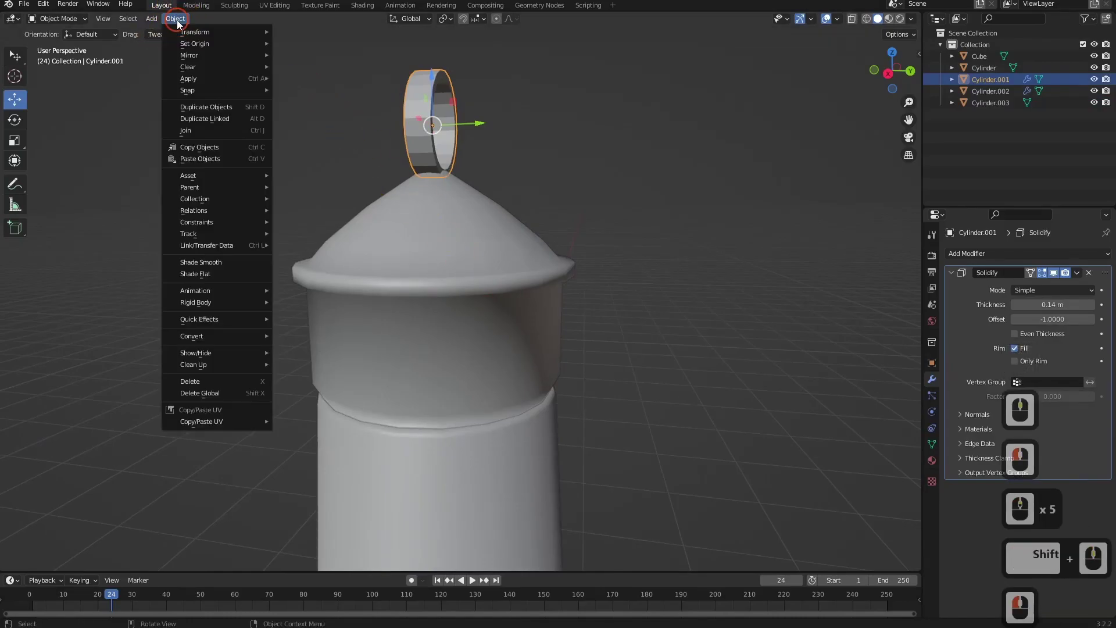
pyautogui.click(208, 262)
# In Edit Mode, apply Shade Flat to the underside face of the lantern's base and return to Object Mode.
pyautogui.moveTo(500, 259); pyautogui.dragTo(242, 294, button='middle')
pyautogui.scroll(-3, 241, 294)
pyautogui.moveTo(394, 366); pyautogui.dragTo(621, 171, button='middle')
pyautogui.moveTo(492, 215); pyautogui.dragTo(563, 130, button='middle')
pyautogui.moveTo(564, 131); pyautogui.dragTo(490, 320, button='middle')
pyautogui.click(459, 323)
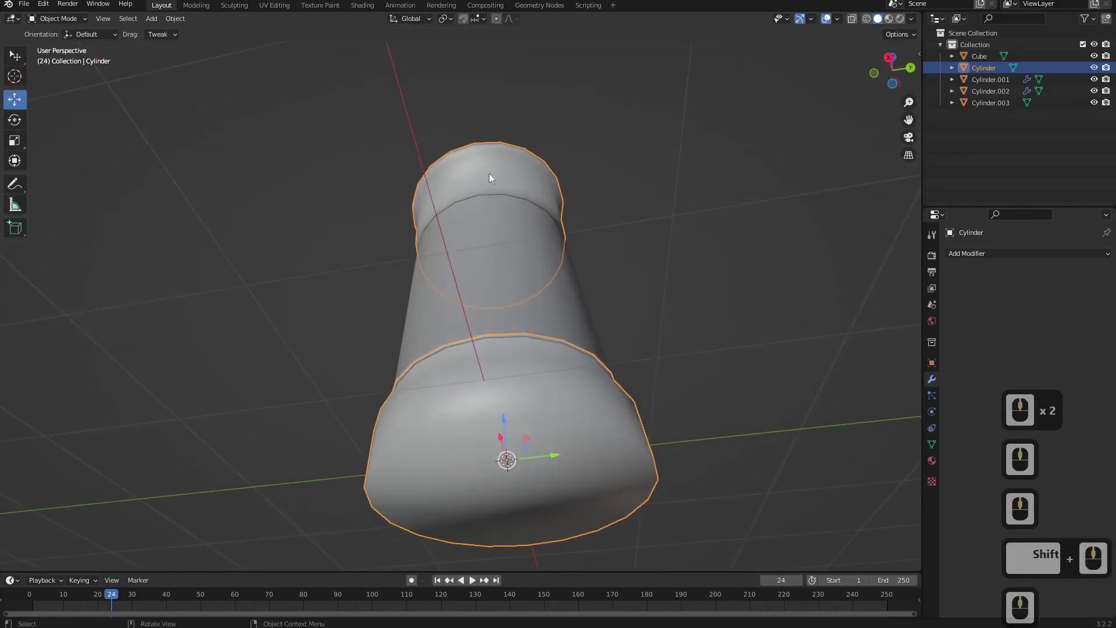
pyautogui.moveTo(455, 190); pyautogui.dragTo(490, 386, button='middle')
pyautogui.keyDown('shift'); pyautogui.moveTo(572, 385); pyautogui.dragTo(524, 363, button='middle'); pyautogui.keyUp('shift')
pyautogui.press('Tab')
pyautogui.press('3')
pyautogui.click(467, 351)
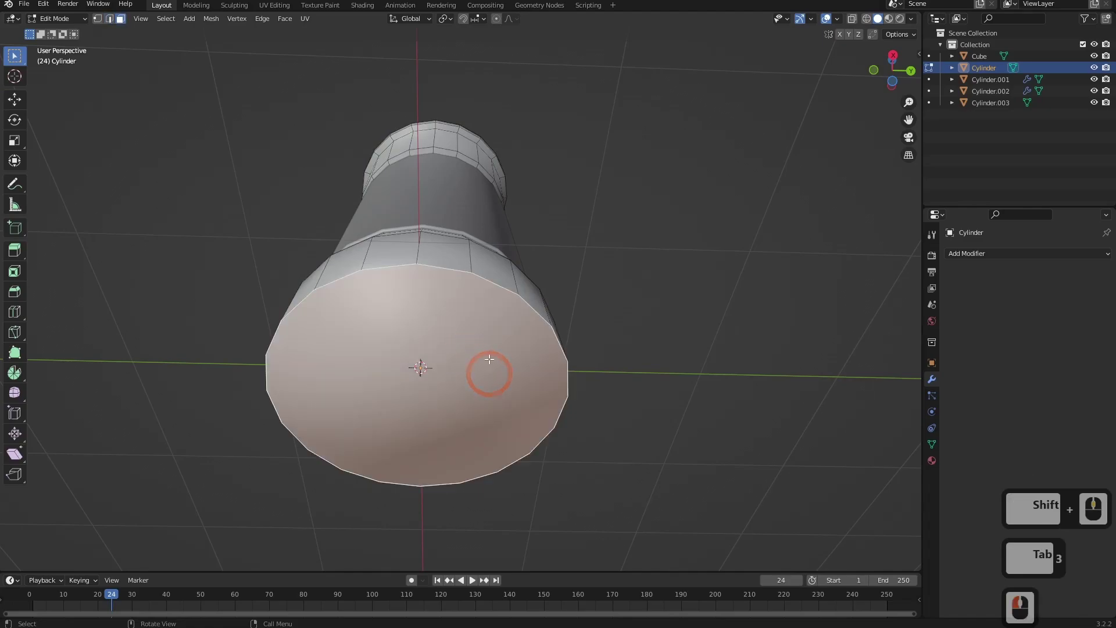
pyautogui.click(281, 20)
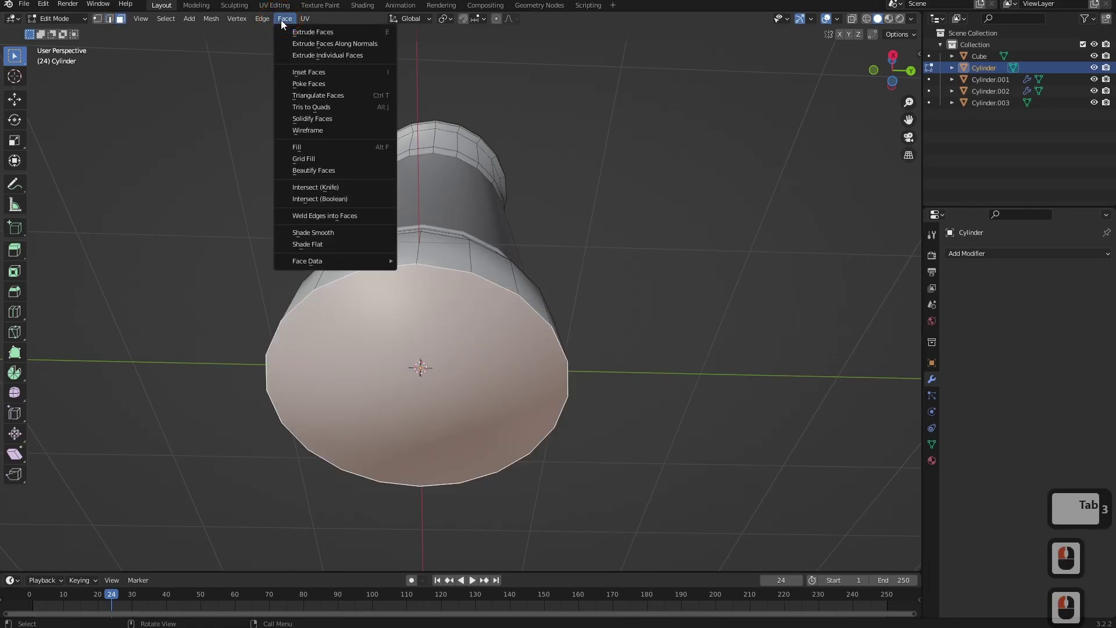
pyautogui.click(311, 243)
pyautogui.click(394, 281)
pyautogui.moveTo(437, 295); pyautogui.dragTo(279, 451, button='middle')
pyautogui.press('Tab')
# Save the Blender file as Lantern in the Models folder of the Godot Horror Game CSharp project in Documents.
pyautogui.keyDown('shift'); pyautogui.moveTo(279, 451); pyautogui.dragTo(541, 355, button='middle'); pyautogui.keyUp('shift')
pyautogui.moveTo(540, 354); pyautogui.dragTo(488, 325, button='middle')
pyautogui.scroll(-2, 517, 282)
pyautogui.keyDown('shift'); pyautogui.moveTo(521, 277); pyautogui.dragTo(521, 379, button='middle'); pyautogui.keyUp('shift')
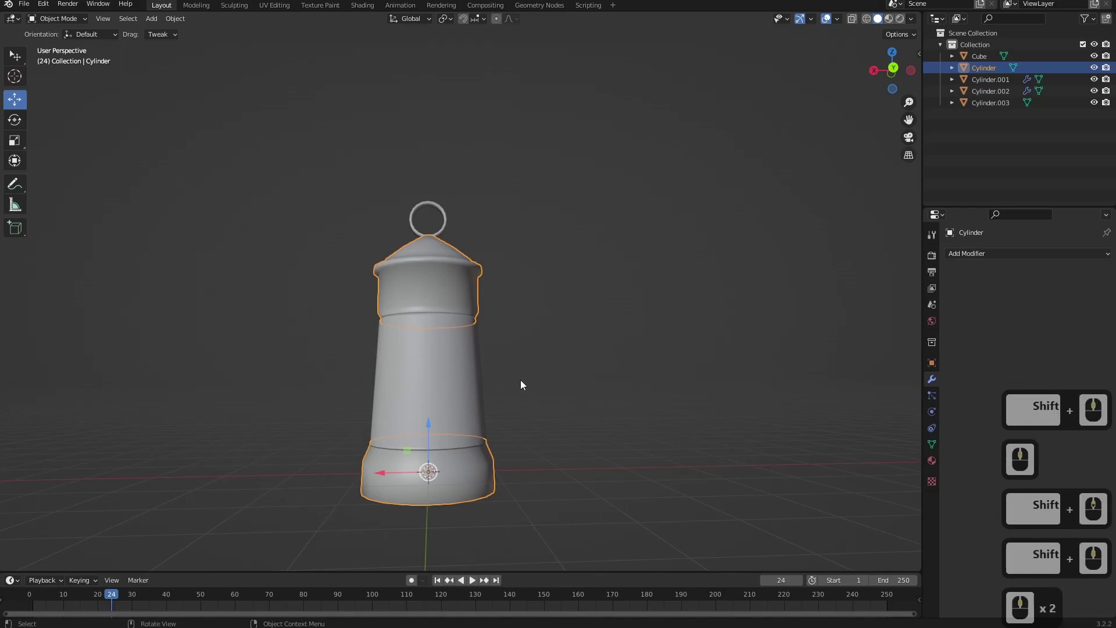
pyautogui.moveTo(471, 400); pyautogui.dragTo(562, 363, button='middle')
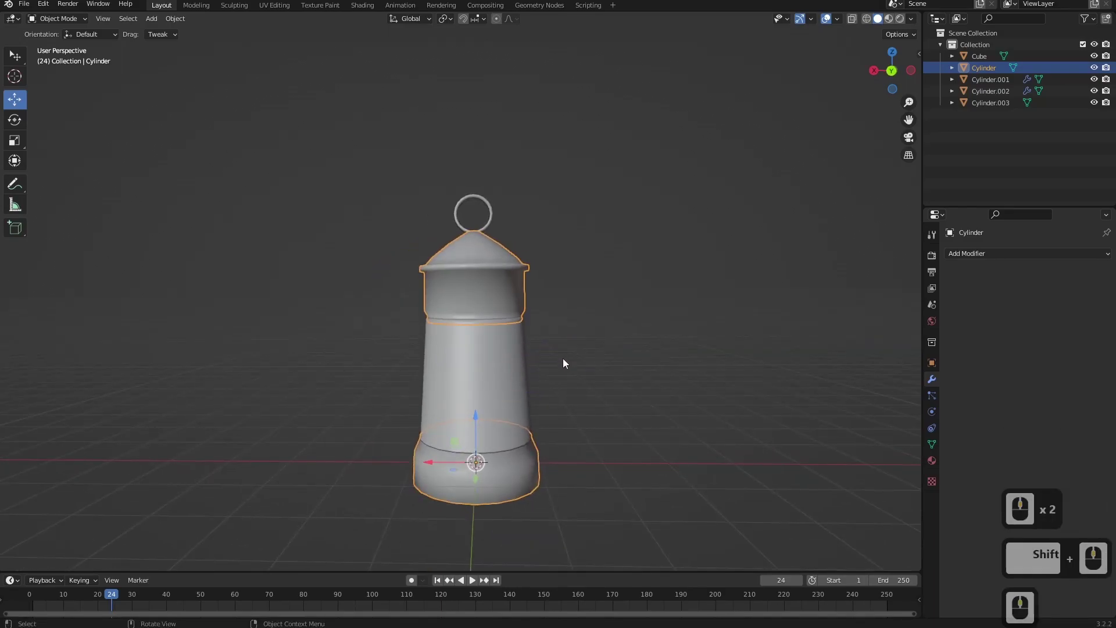
pyautogui.hotkey('ctrl', 's')
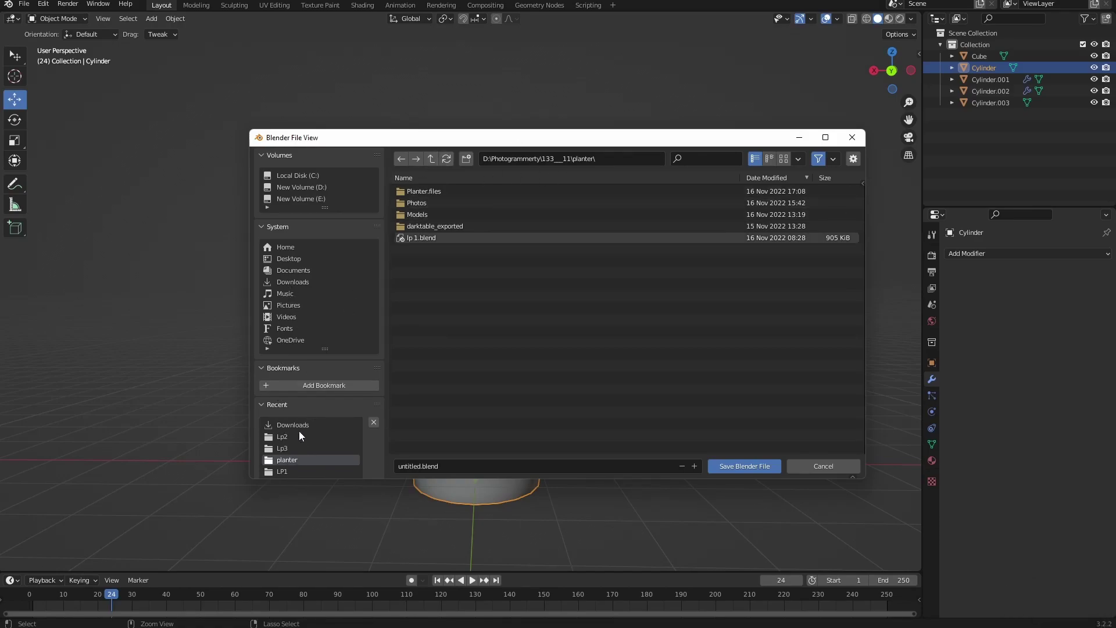
pyautogui.click(292, 269)
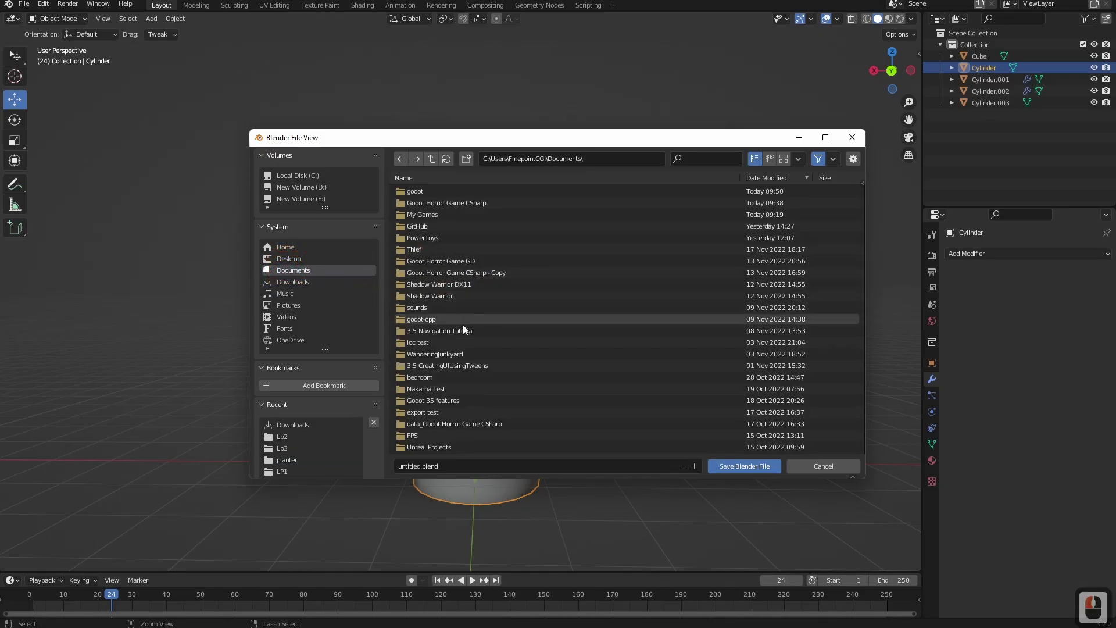
pyautogui.doubleClick(459, 203)
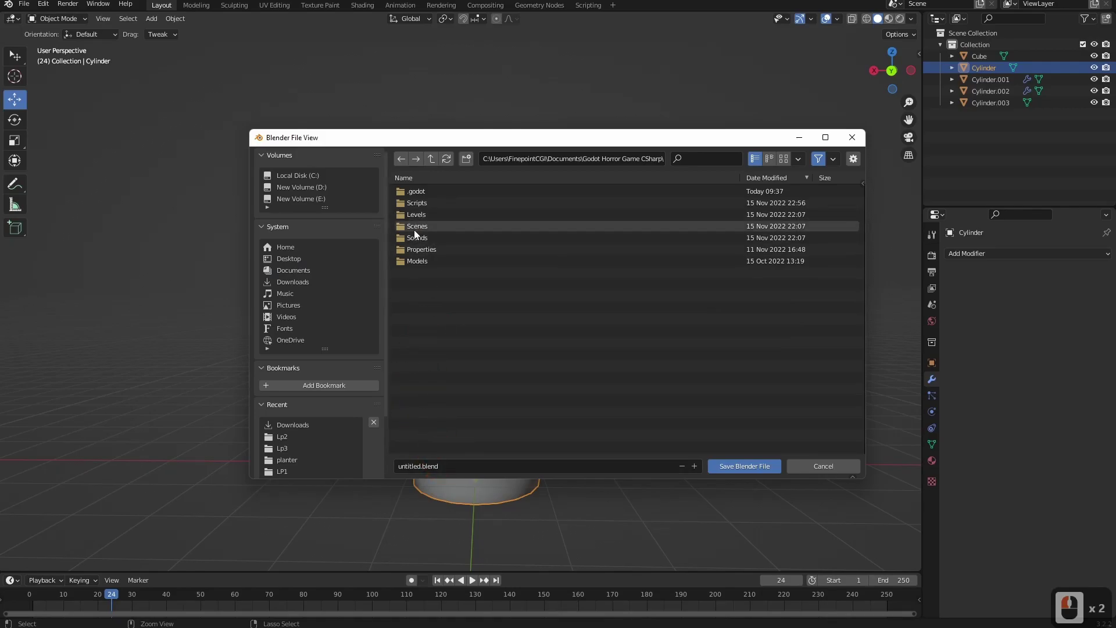
pyautogui.doubleClick(416, 258)
pyautogui.doubleClick(418, 465)
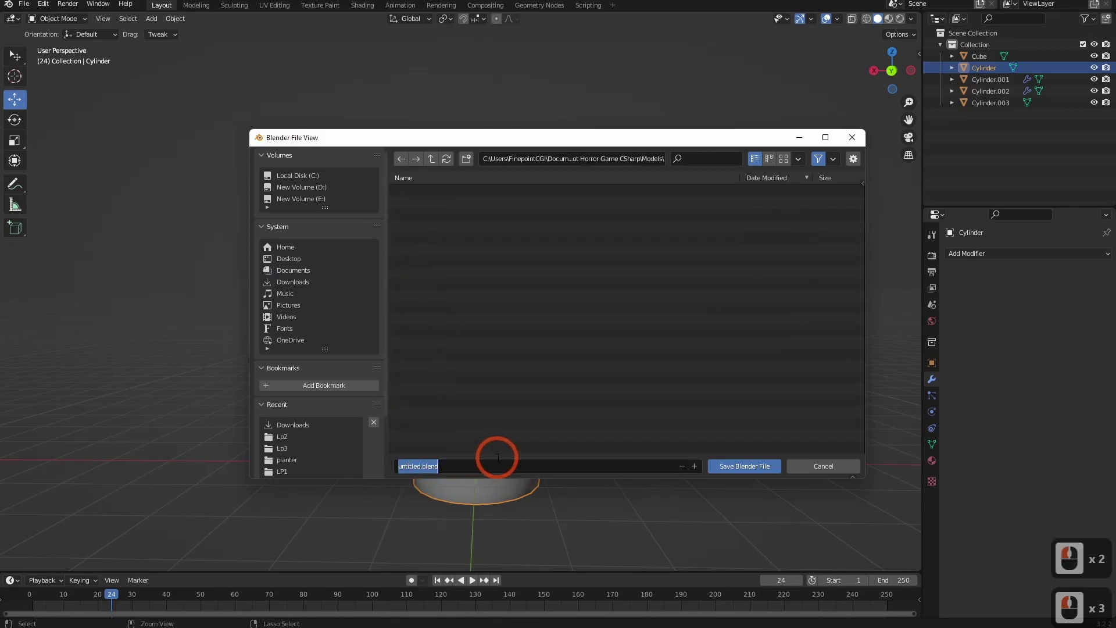
pyautogui.write('Lantern')
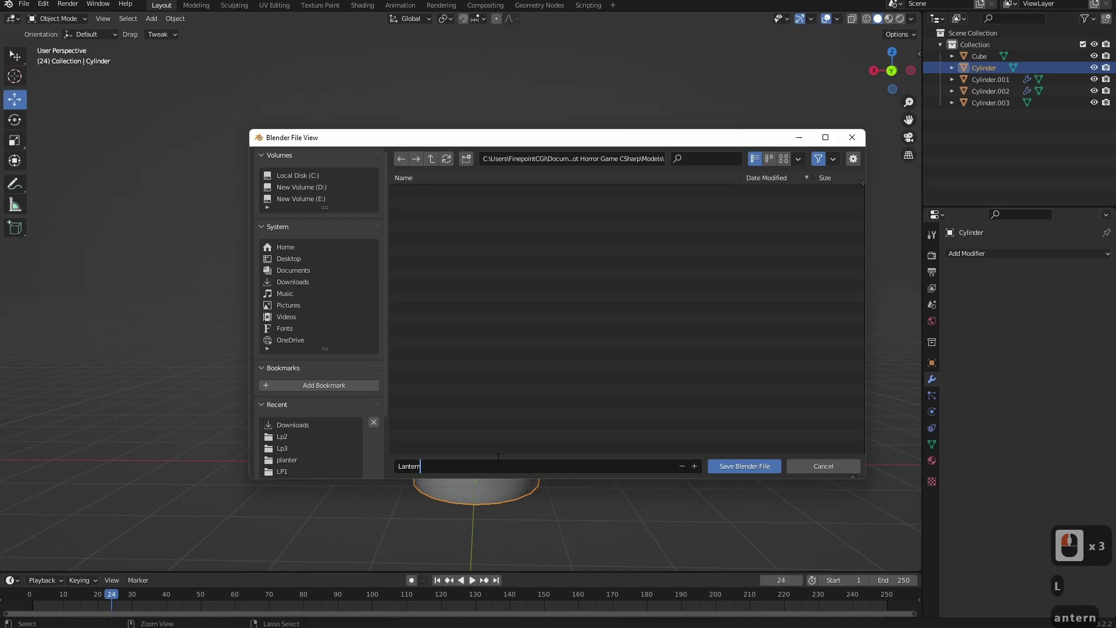
pyautogui.click(755, 465)
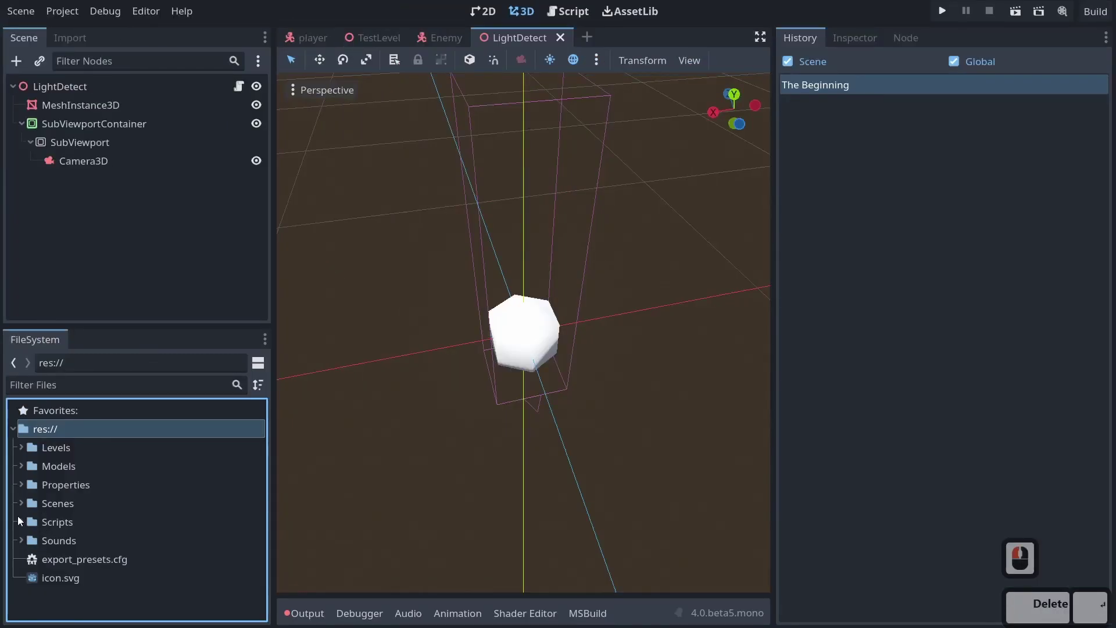
# Switch to Godot and instance Lantern.blend from the Models folder as a child of OmniLight3d in the player scene.
pyautogui.click(22, 467)
pyautogui.click(47, 485)
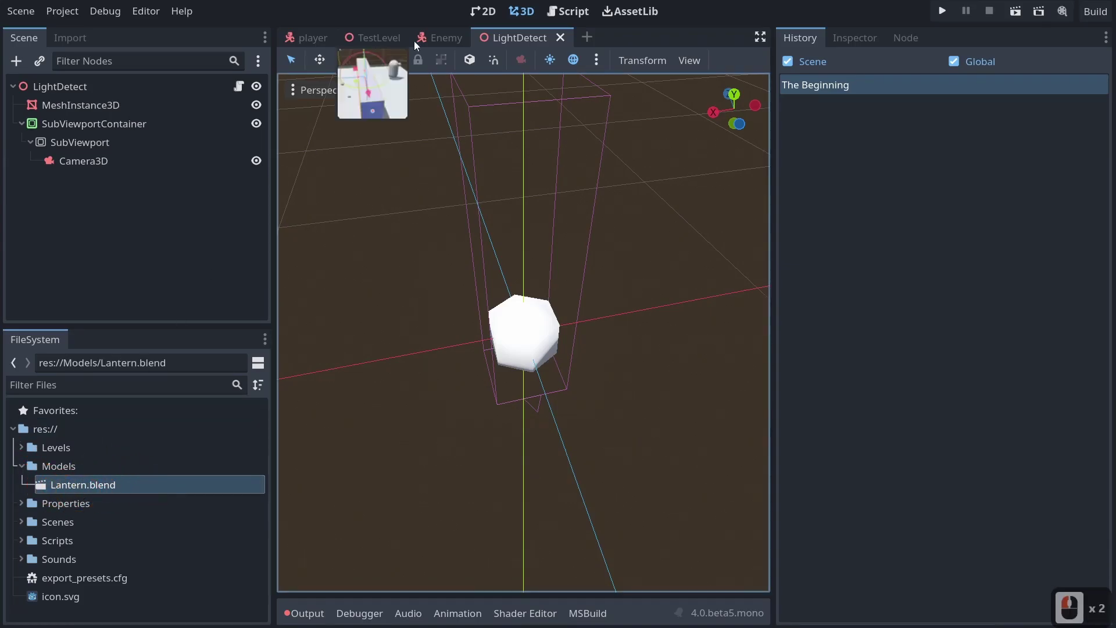
pyautogui.click(314, 39)
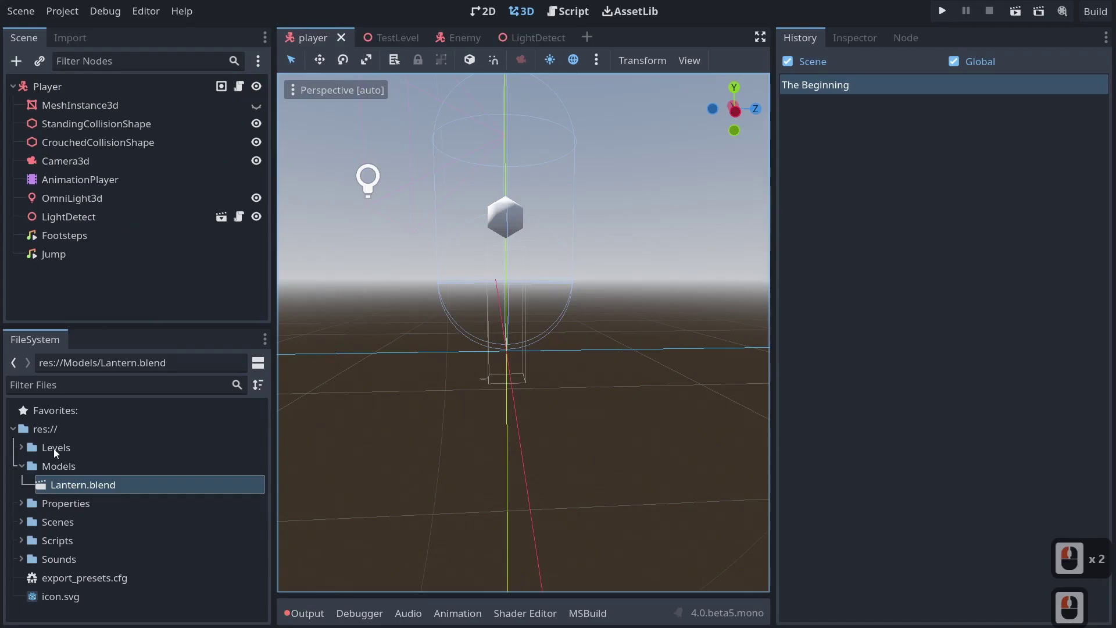
pyautogui.click(58, 201)
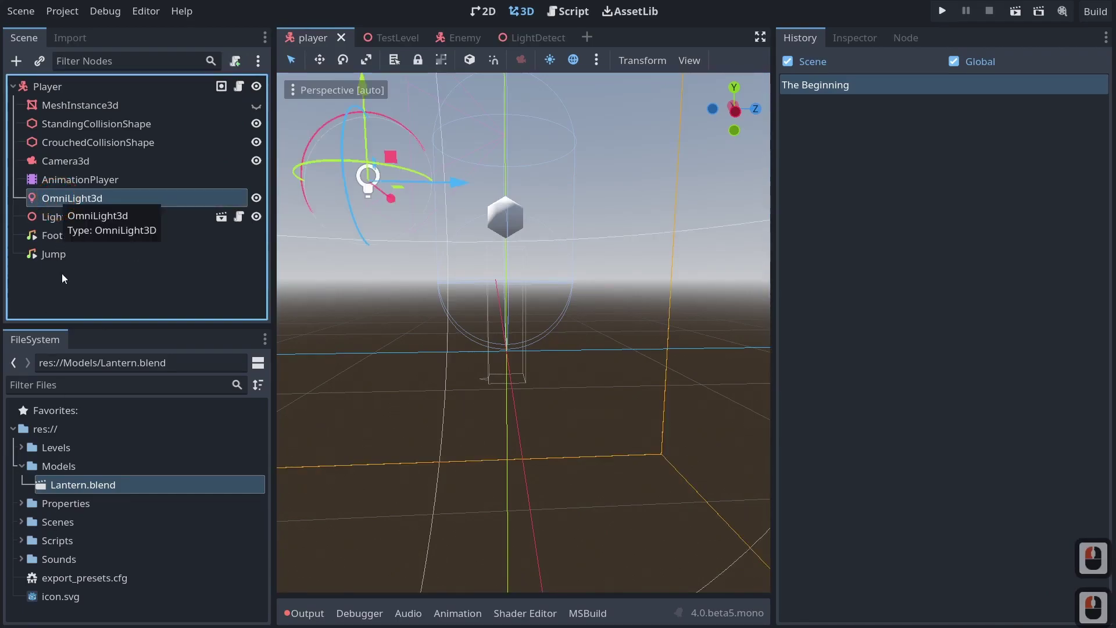
pyautogui.moveTo(76, 485); pyautogui.dragTo(52, 200)
pyautogui.scroll(-6, 557, 261)
pyautogui.moveTo(557, 261); pyautogui.dragTo(601, 342, button='middle')
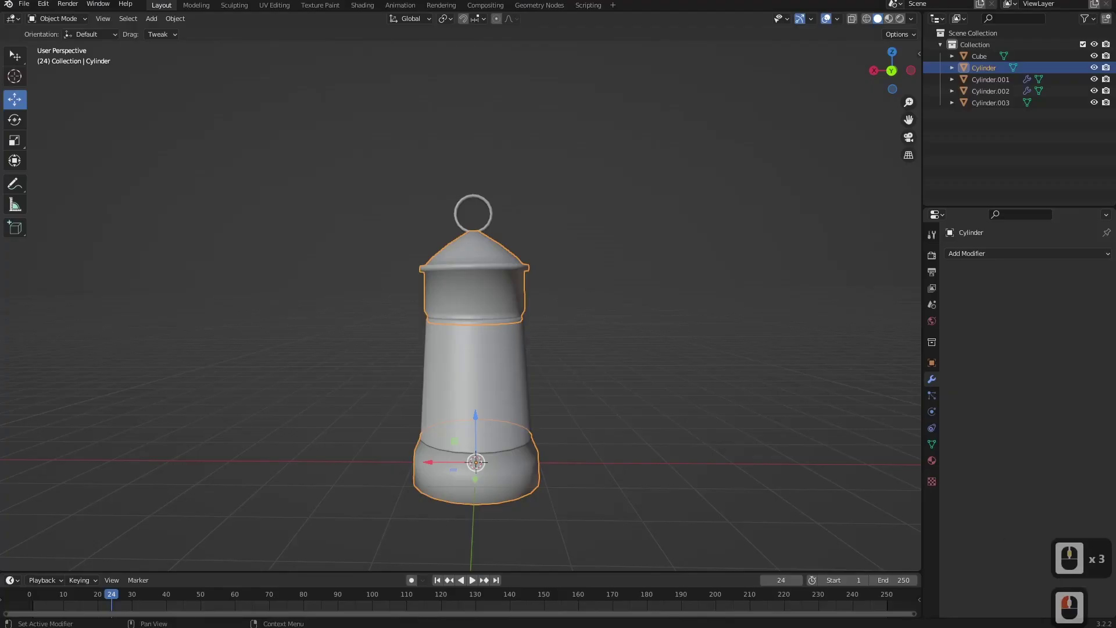
# Switch to Blender and try scaling all lantern objects down together to about 0.08 of their size.
pyautogui.middleClick(328, 298)
pyautogui.moveTo(598, 401); pyautogui.dragTo(491, 442, button='middle')
pyautogui.keyDown('shift'); pyautogui.moveTo(445, 444); pyautogui.dragTo(430, 361, button='middle'); pyautogui.keyUp('shift')
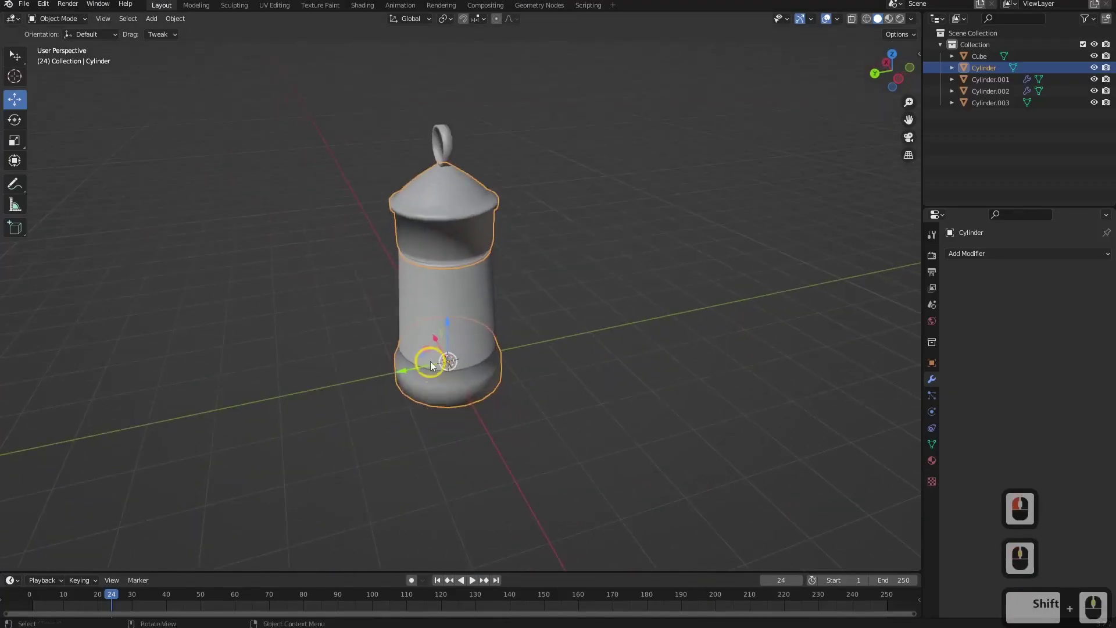
pyautogui.scroll(4, 384, 465)
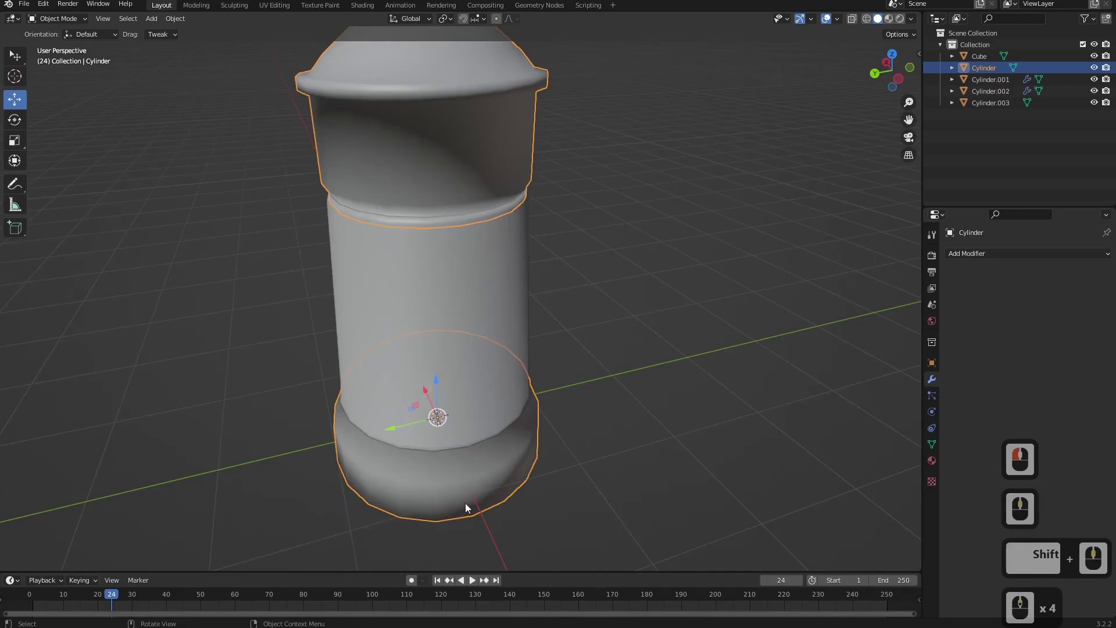
pyautogui.scroll(-4, 428, 323)
pyautogui.moveTo(428, 323); pyautogui.dragTo(462, 334, button='middle')
pyautogui.middleClick(509, 227)
pyautogui.press('a')
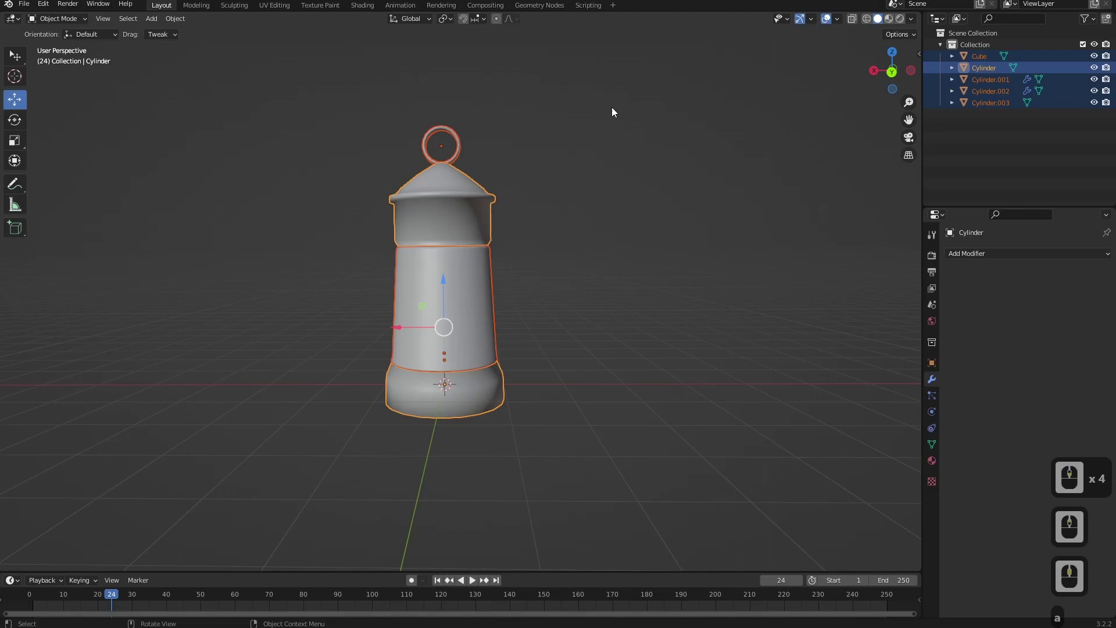
pyautogui.press('s')
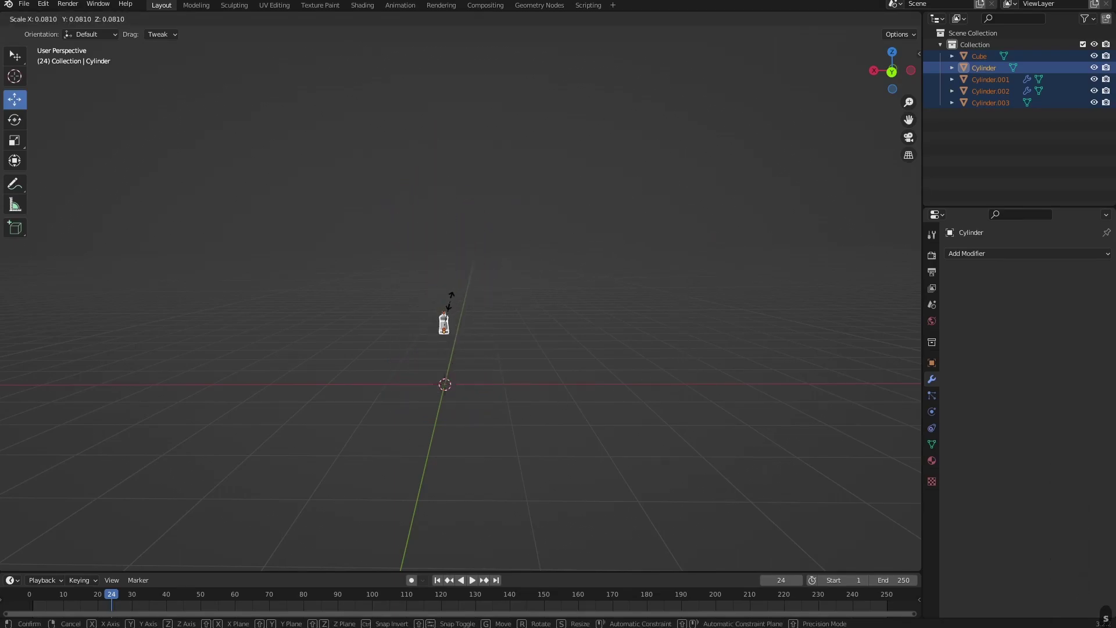
pyautogui.click(448, 301)
pyautogui.moveTo(449, 301); pyautogui.dragTo(303, 382, button='middle')
pyautogui.hotkey('ctrl', 'z')
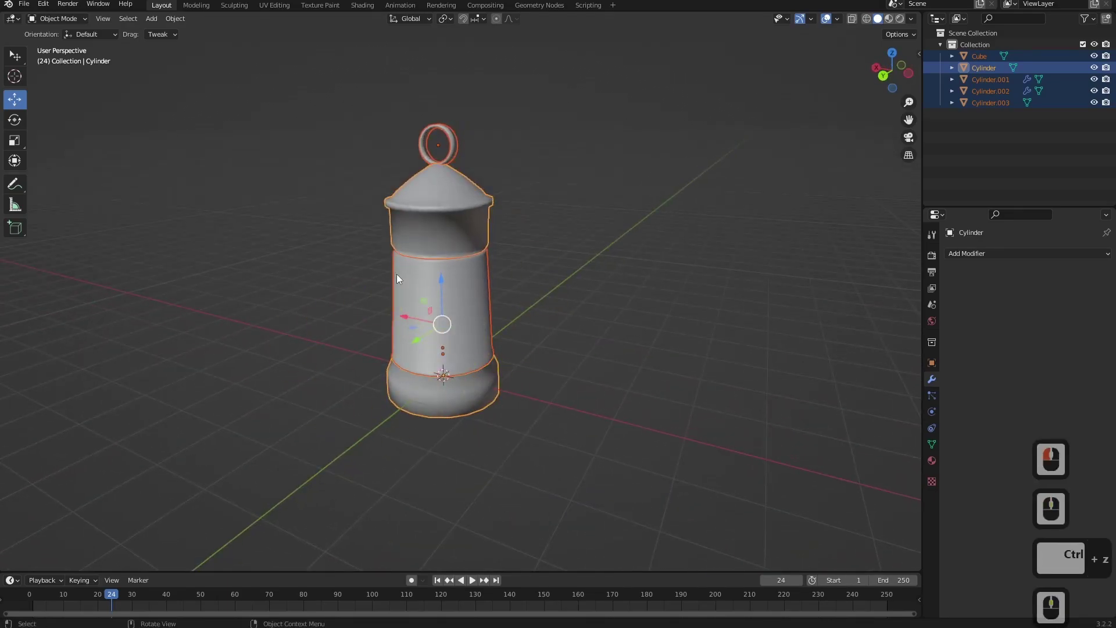
# Switch to Godot and scale the Lantern node down uniformly to 0.16.
pyautogui.hotkey('alt', 'Tab')
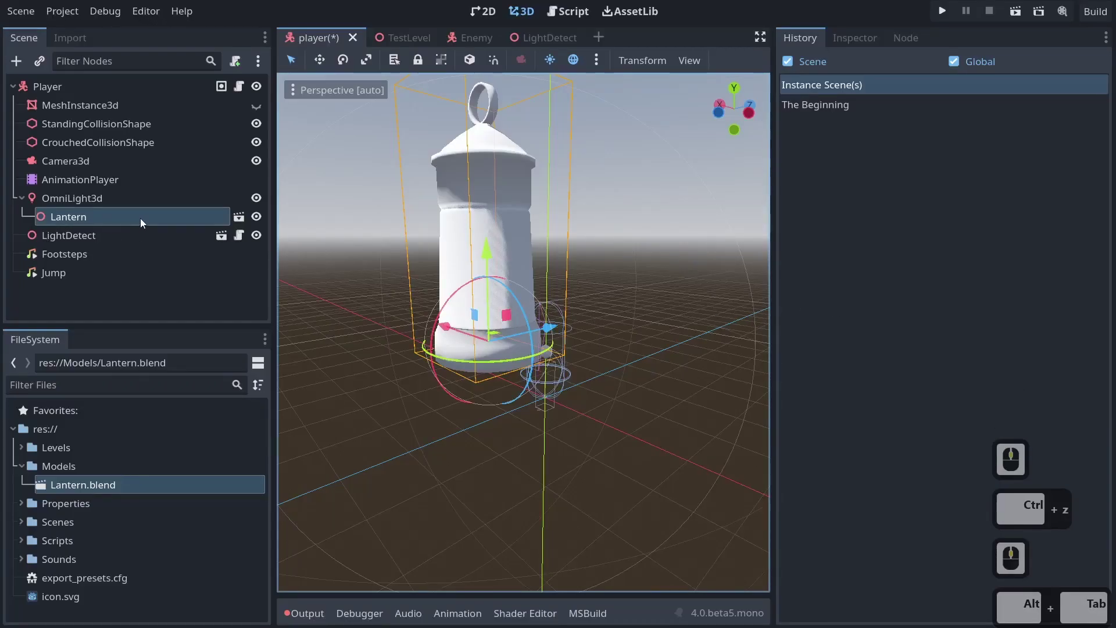
pyautogui.click(366, 60)
pyautogui.click(587, 289)
pyautogui.moveTo(638, 209); pyautogui.dragTo(511, 314)
pyautogui.scroll(6, 513, 325)
pyautogui.moveTo(525, 382); pyautogui.dragTo(476, 370, button='middle')
pyautogui.keyDown('shift'); pyautogui.moveTo(477, 369); pyautogui.dragTo(562, 347, button='middle'); pyautogui.keyUp('shift')
# Move the Lantern node down to a Y position of about -0.573 m relative to OmniLight3d.
pyautogui.click(319, 60)
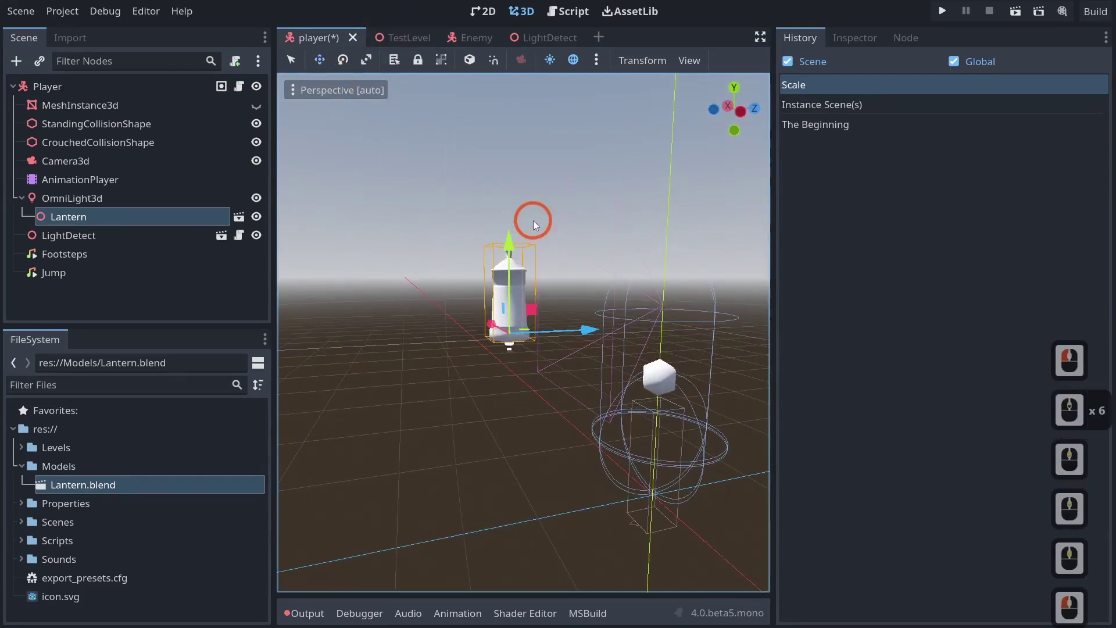
pyautogui.moveTo(510, 242); pyautogui.dragTo(511, 324)
pyautogui.moveTo(510, 325); pyautogui.dragTo(461, 486, button='middle')
pyautogui.scroll(5, 548, 468)
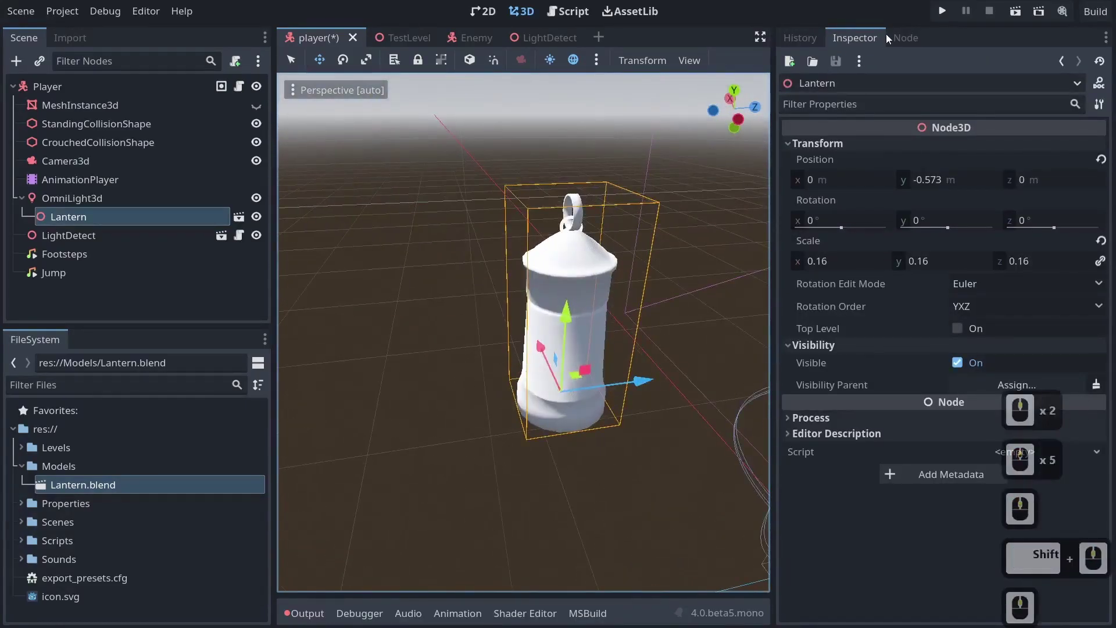
# Run the game, walk around the level to check the carried lantern and its light, and close the game.
pyautogui.click(943, 11)
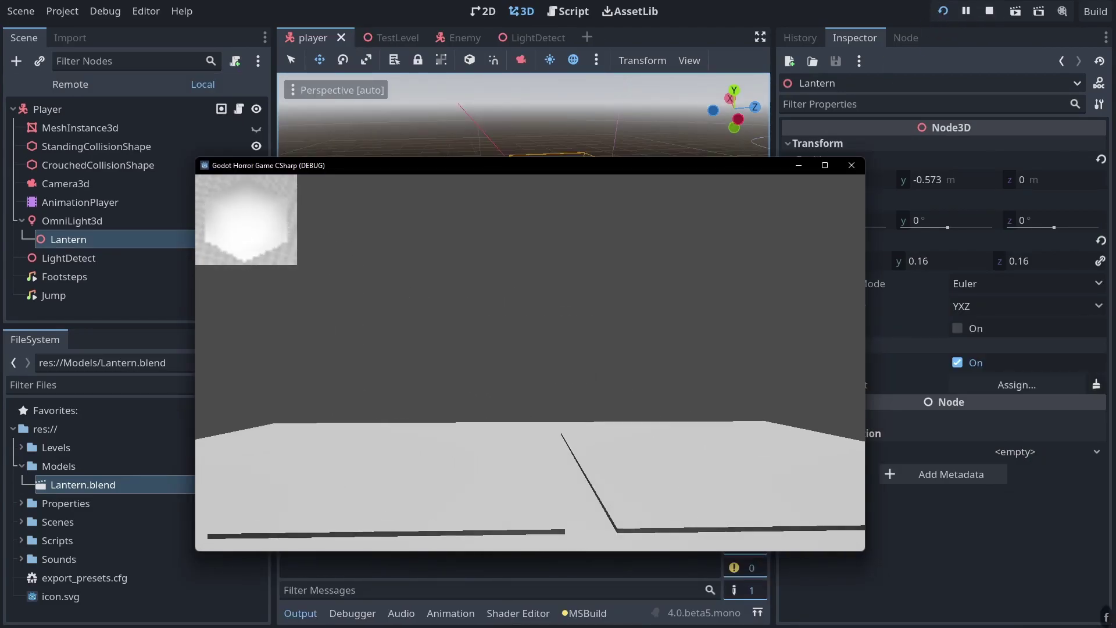
pyautogui.hotkey('ctrl', 'w')
pyautogui.hotkey('ctrl', 'w')
pyautogui.hotkey('ctrl', 'w')
pyautogui.hotkey('ctrl', 'w')
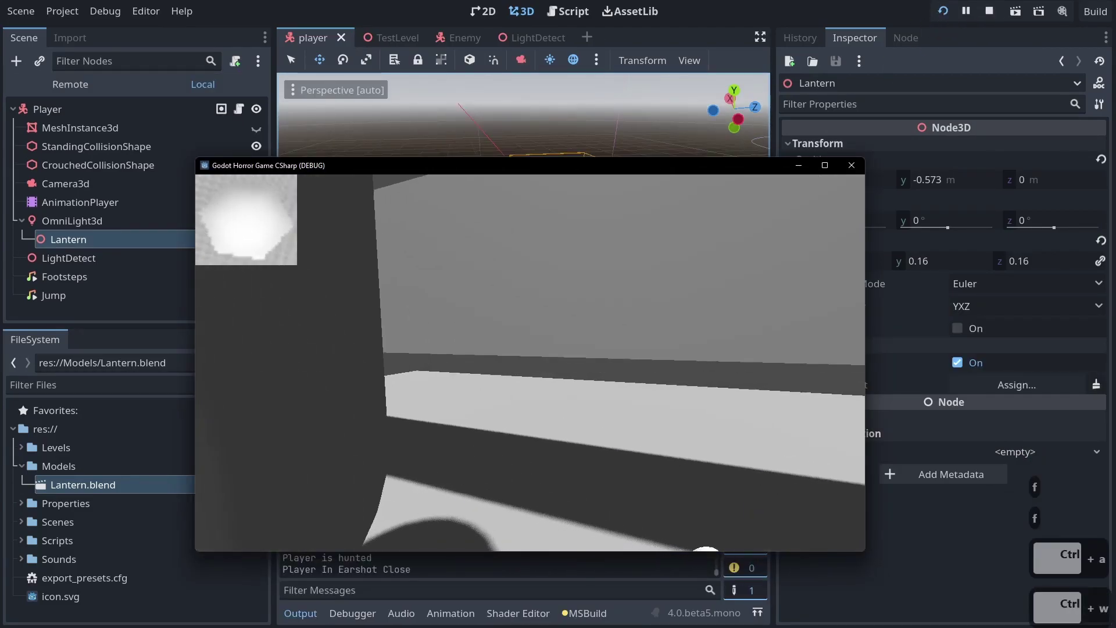
pyautogui.hotkey('ctrl', 'a')
pyautogui.press('f')
pyautogui.press('f')
pyautogui.hotkey('ctrl', 'w')
pyautogui.hotkey('ctrl', 'w')
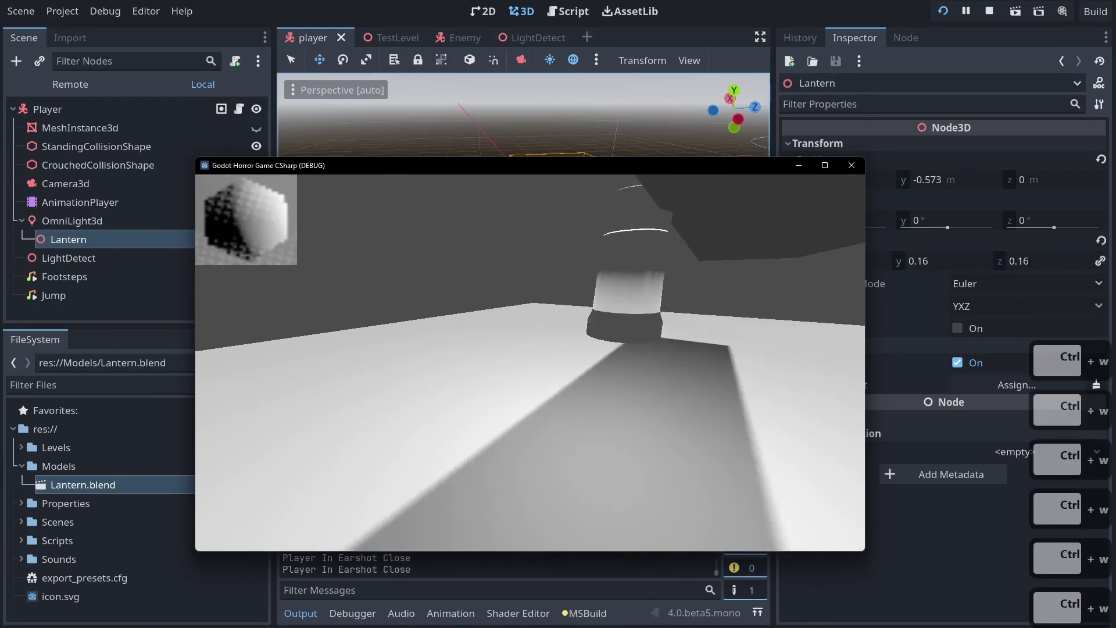
pyautogui.press('w')
pyautogui.press('d')
pyautogui.press('d')
pyautogui.press('f')
pyautogui.press('f')
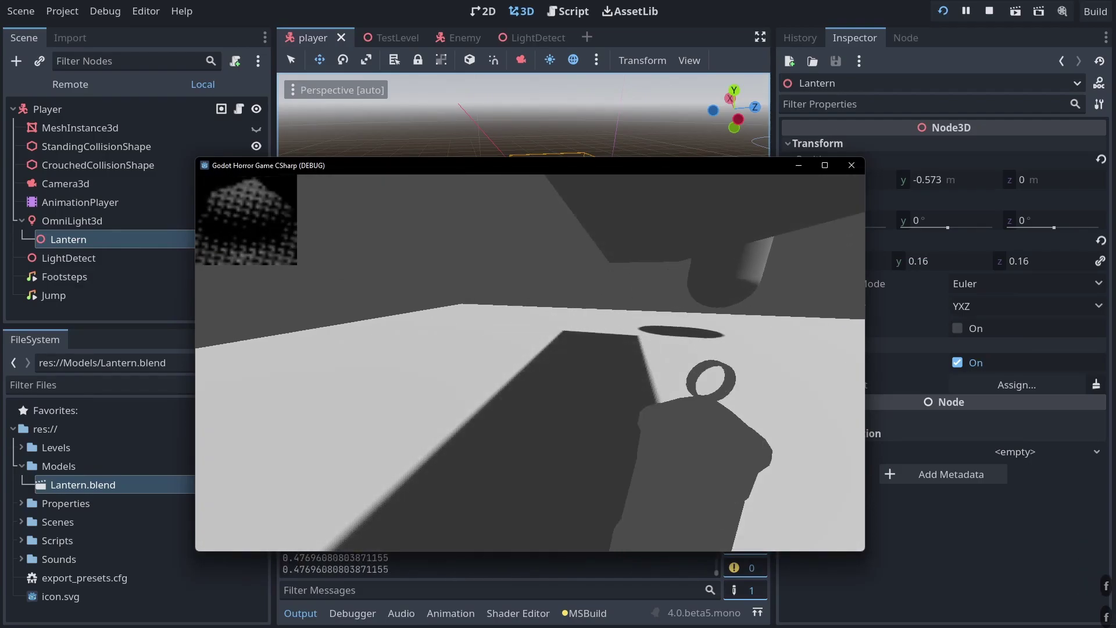
pyautogui.press('alt')
pyautogui.hotkey('alt', 'F4')
# Switch to Blender, deselect all objects and view the lantern from other angles.
pyautogui.hotkey('alt', 'Tab')
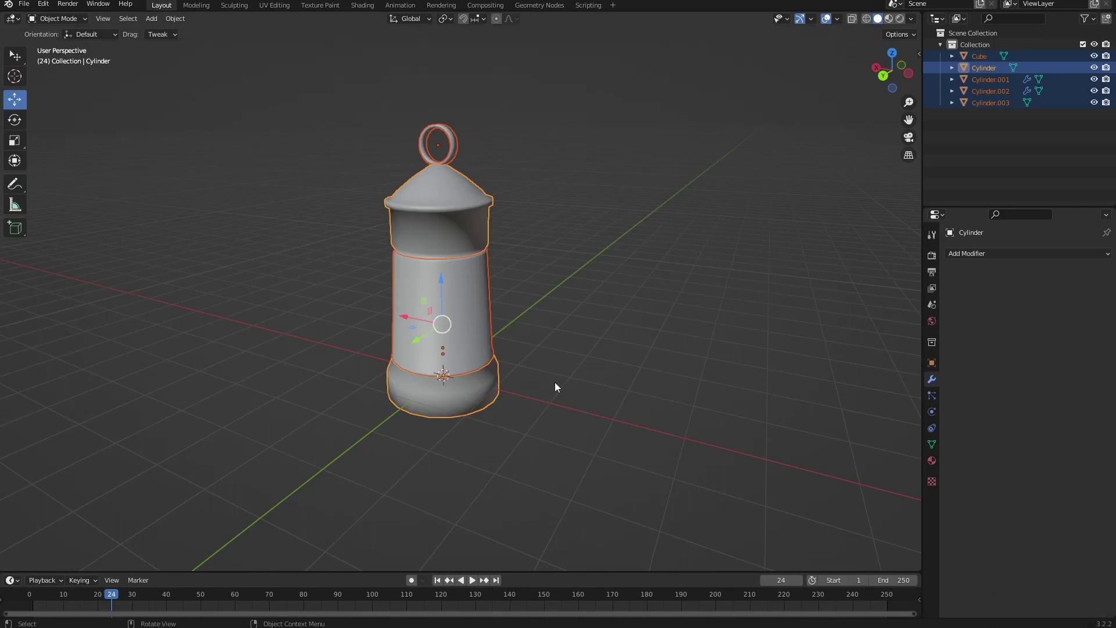
pyautogui.moveTo(574, 329); pyautogui.dragTo(672, 326, button='middle')
pyautogui.click(671, 326)
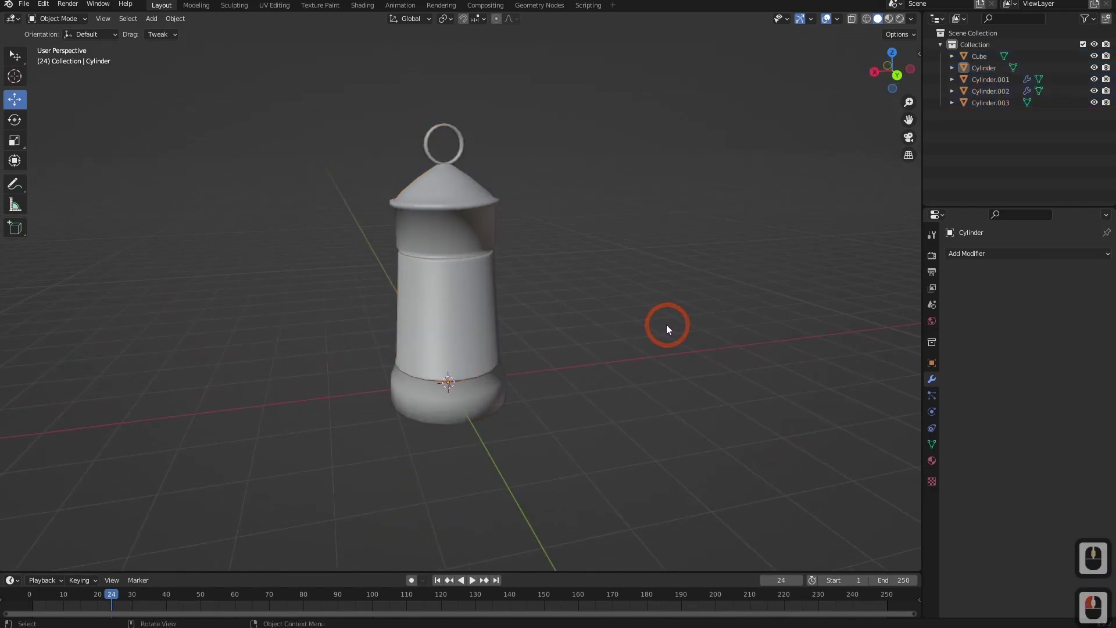
pyautogui.moveTo(589, 429); pyautogui.dragTo(359, 398, button='middle')
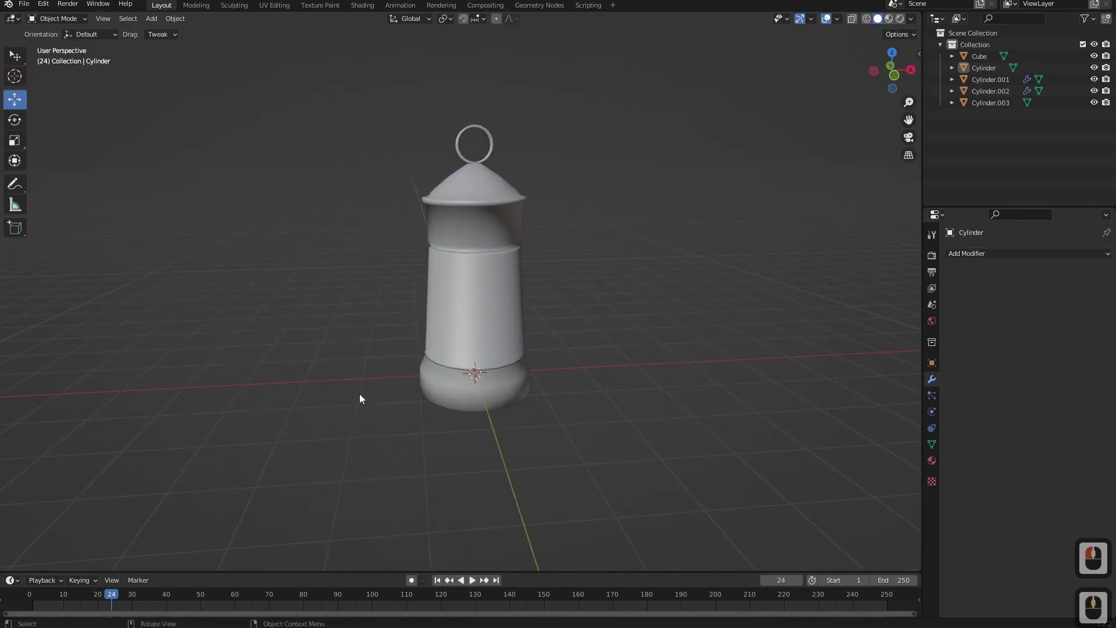